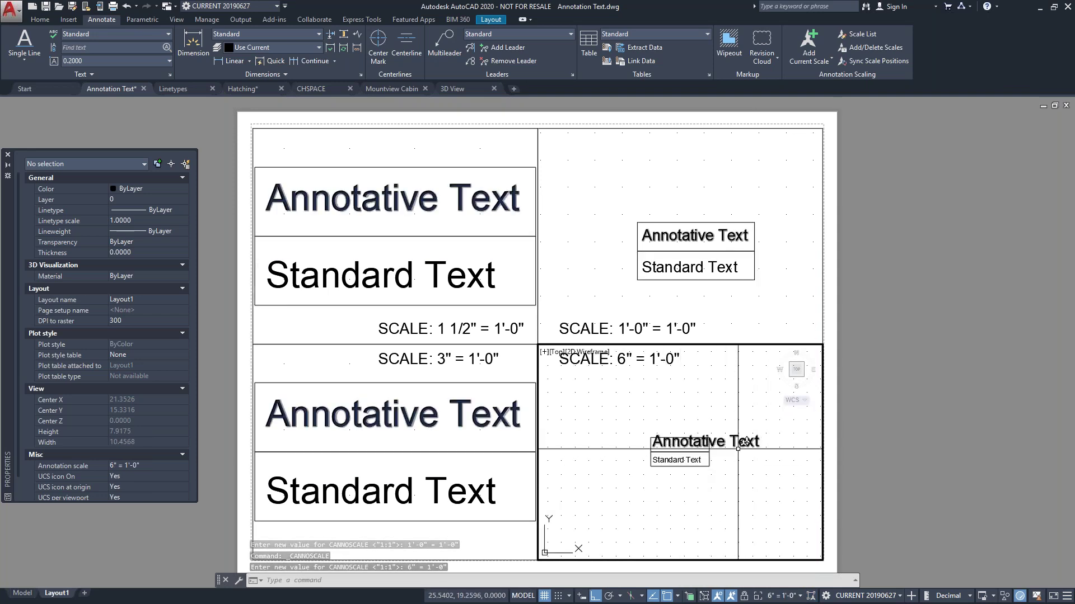
Activate the lower-left viewport on the layout and set its scale to 3" = 1'-0"
double_click(914, 425)
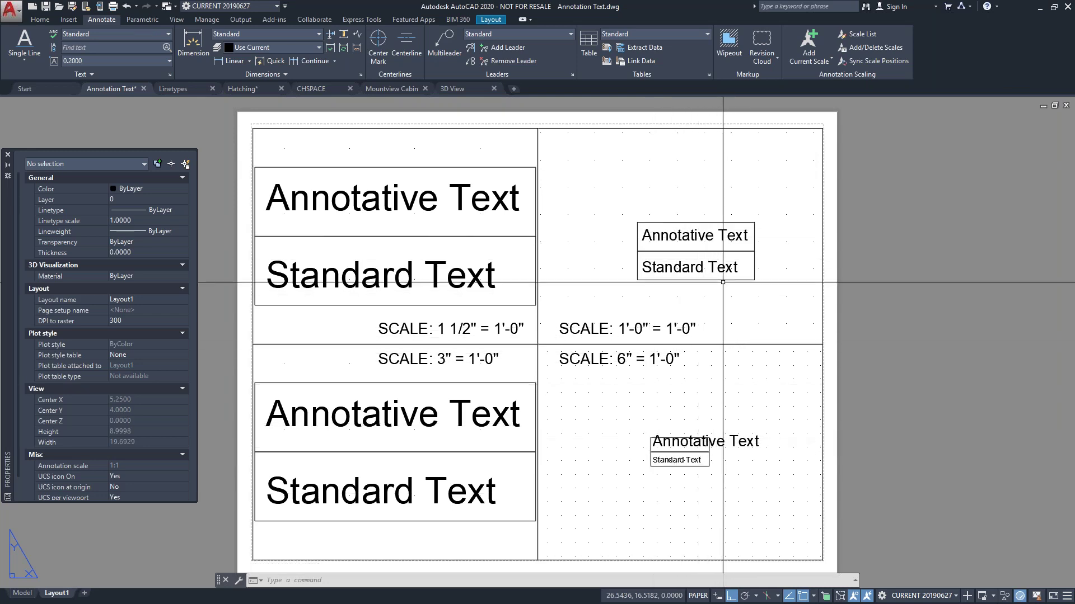
click(402, 422)
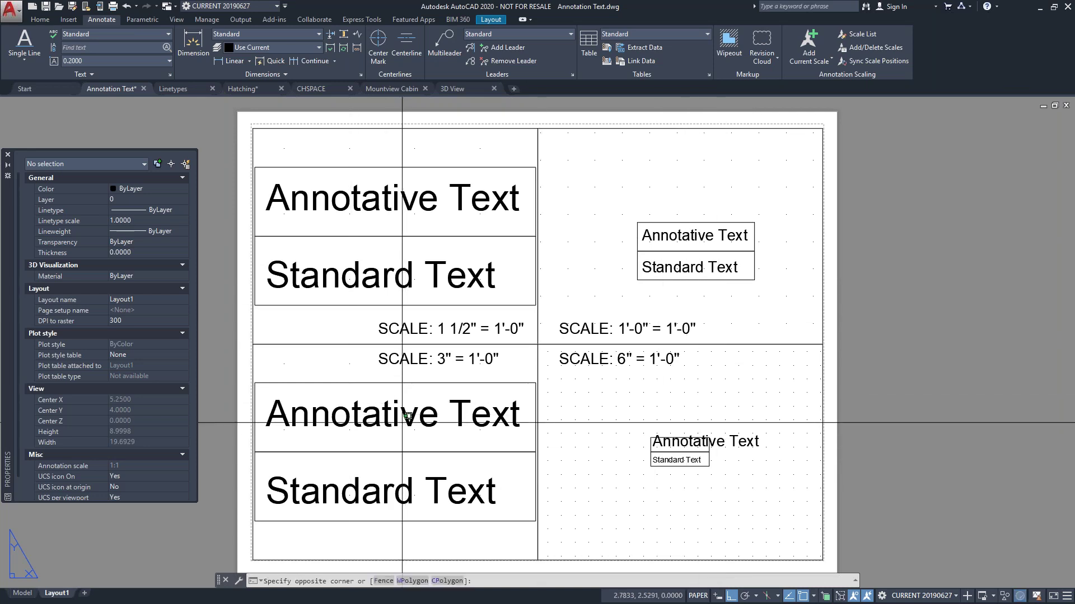
double_click(356, 358)
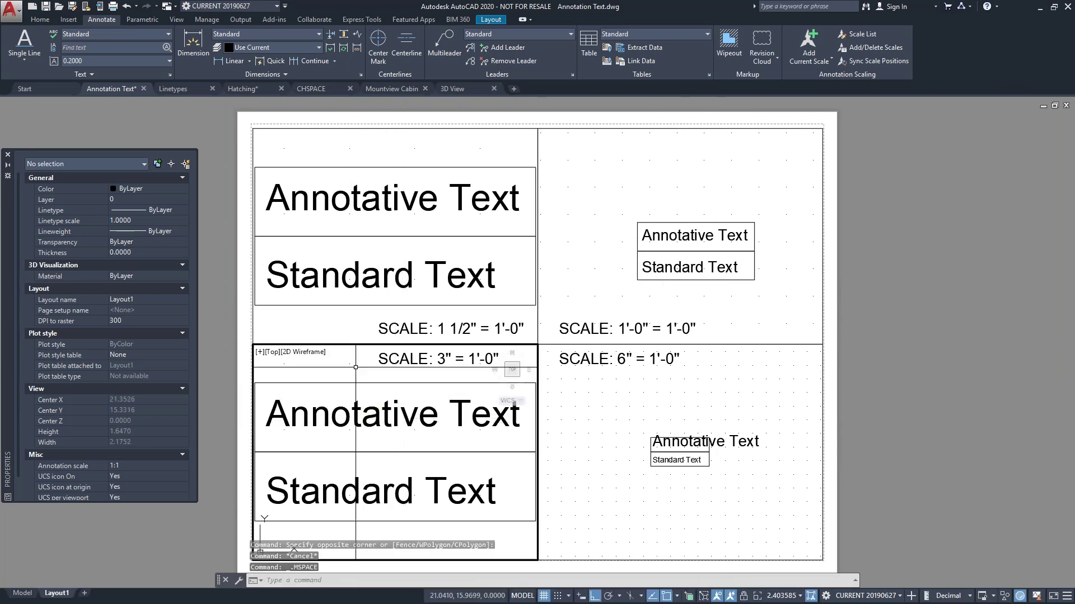
click(791, 596)
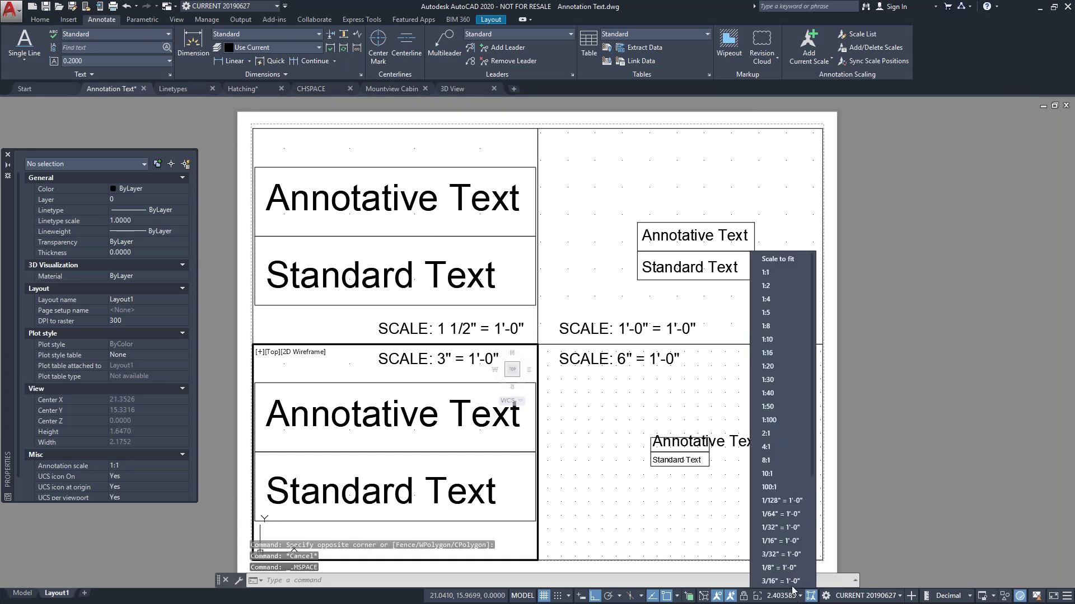
scroll(778, 529, down, 4)
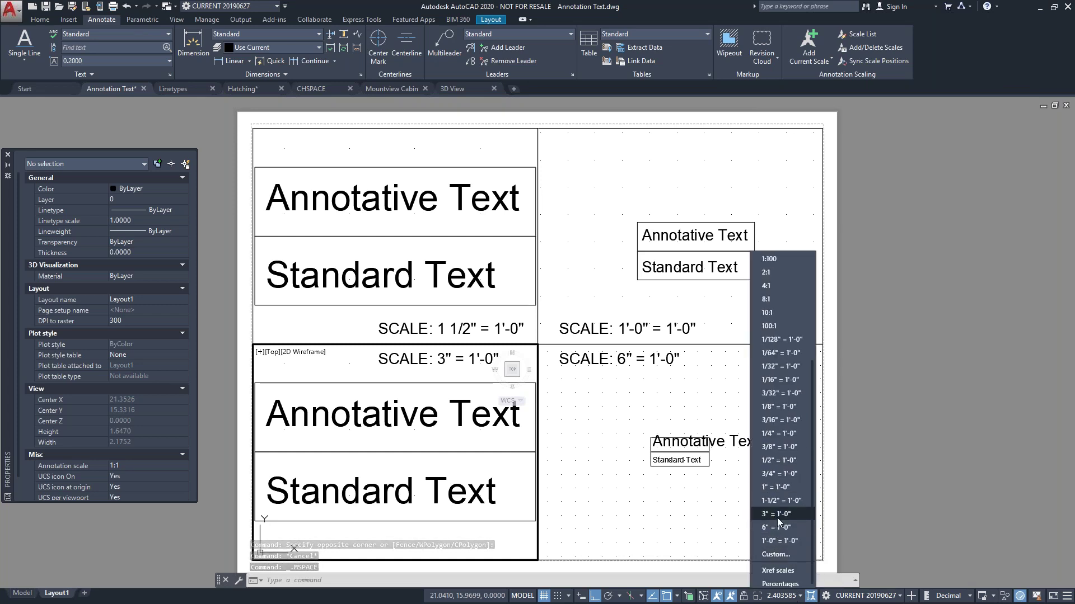
click(777, 514)
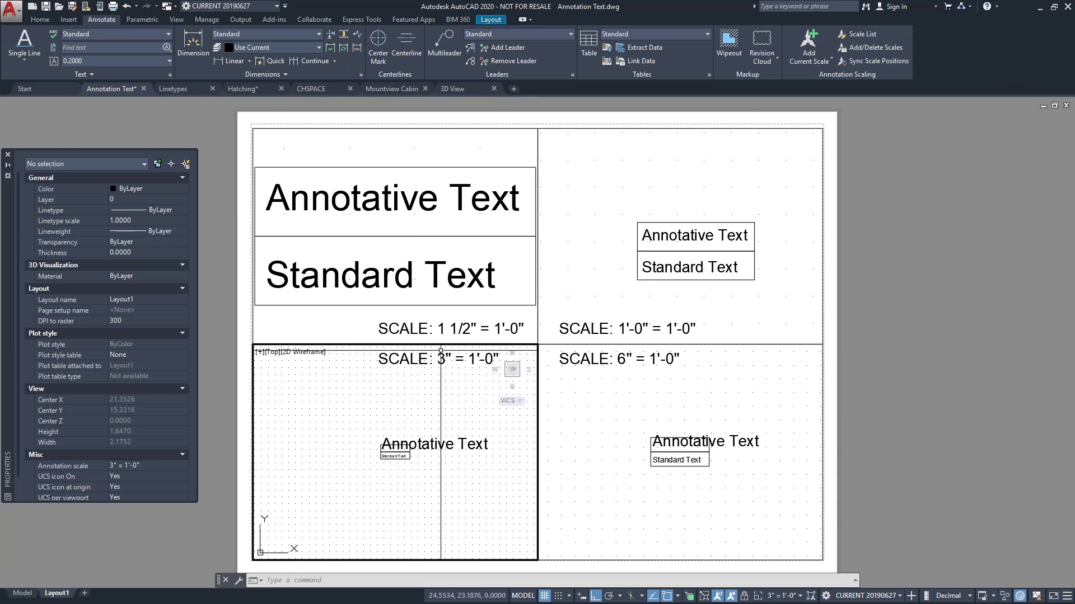
Set the upper-left viewport's scale to 1-1/2" = 1'-0" and return to paper space
click(420, 256)
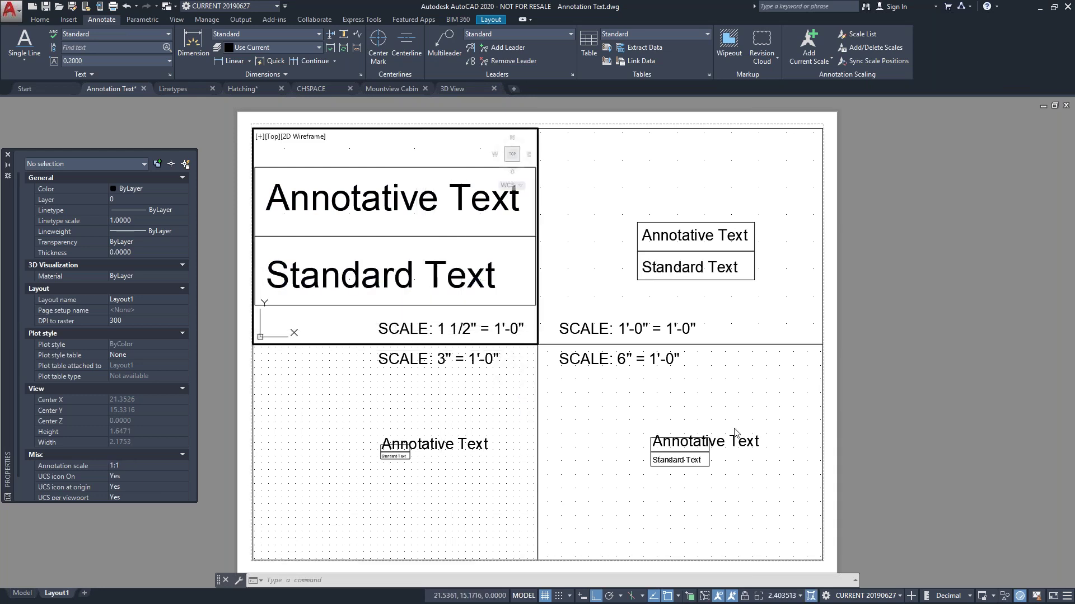
click(797, 596)
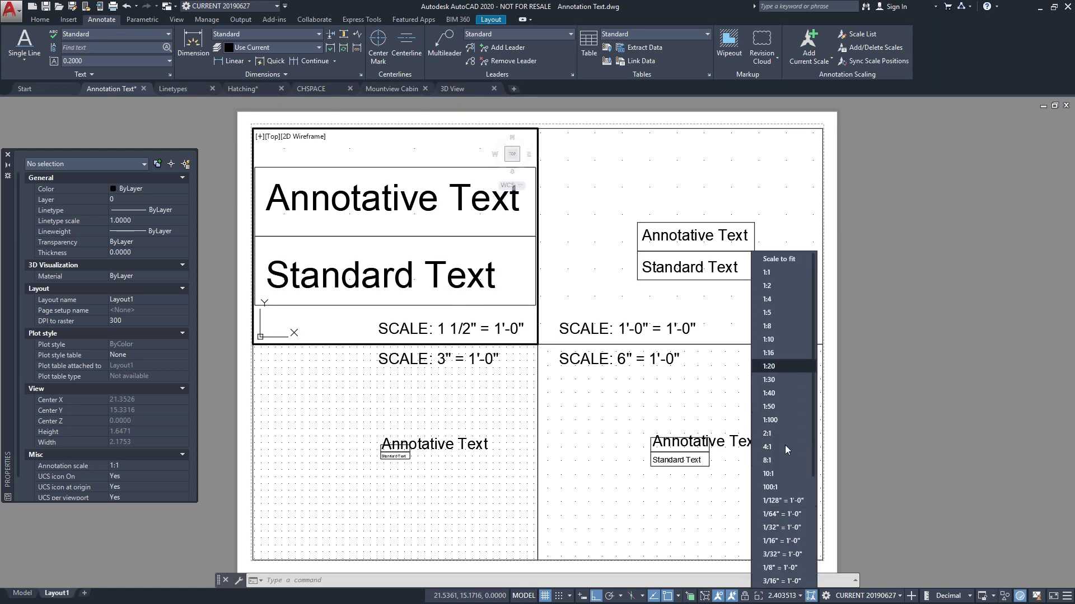
scroll(792, 531, down, 4)
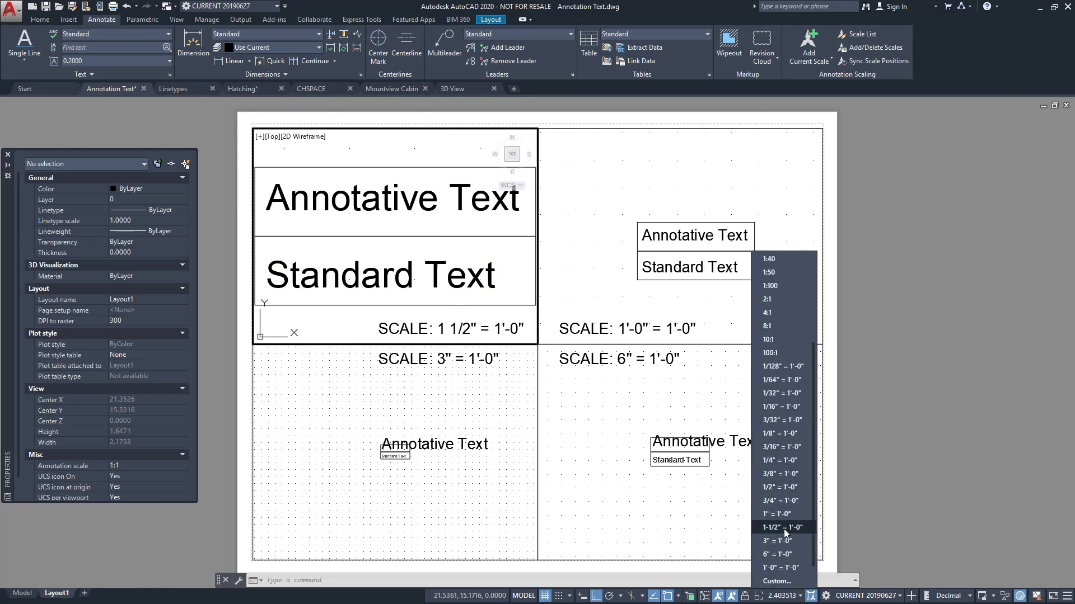
click(784, 528)
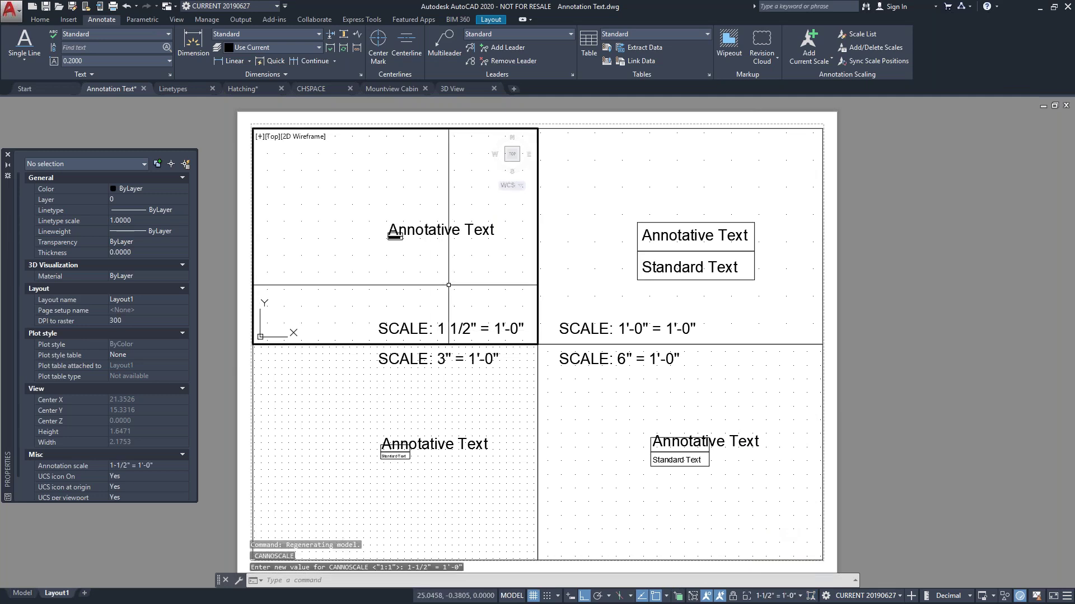
double_click(146, 550)
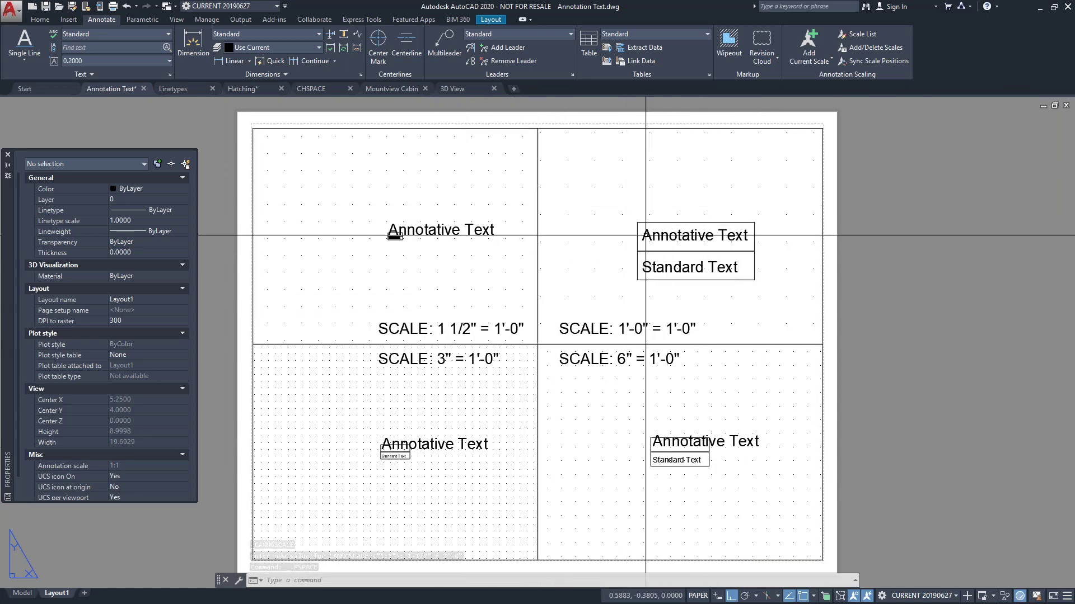
Select the annotative text inside the upper-left viewport and set its paper text height to 0.1
double_click(457, 219)
click(455, 229)
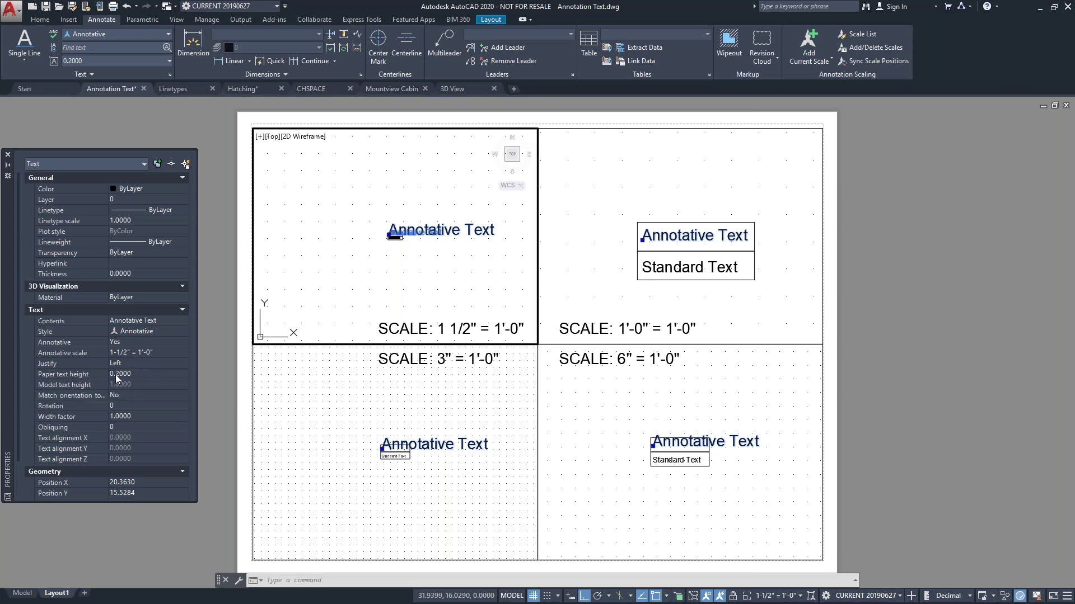
click(156, 375)
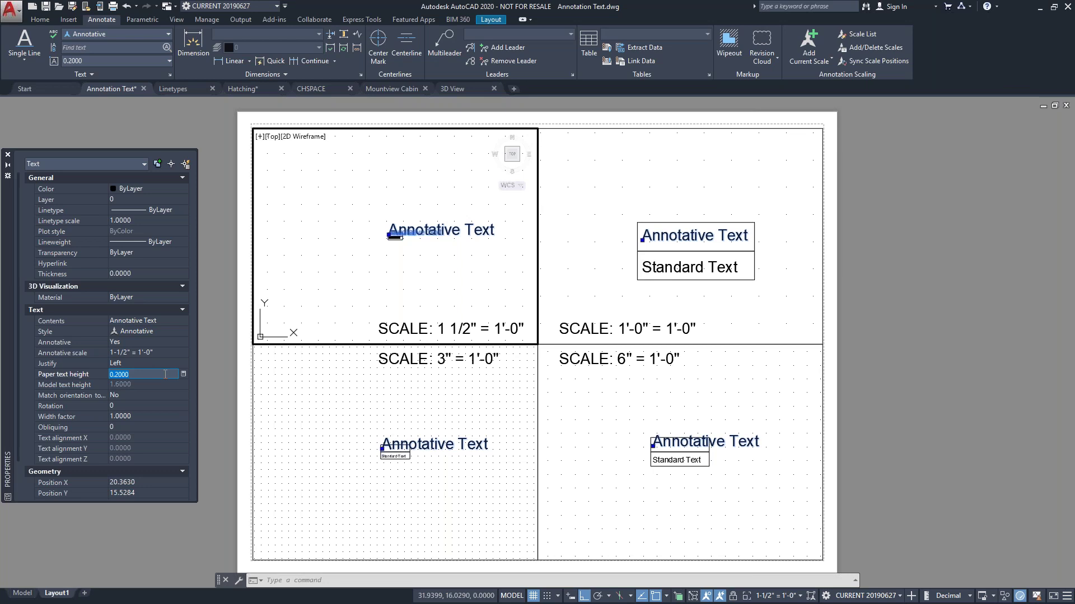
text(.1)
key(Return)
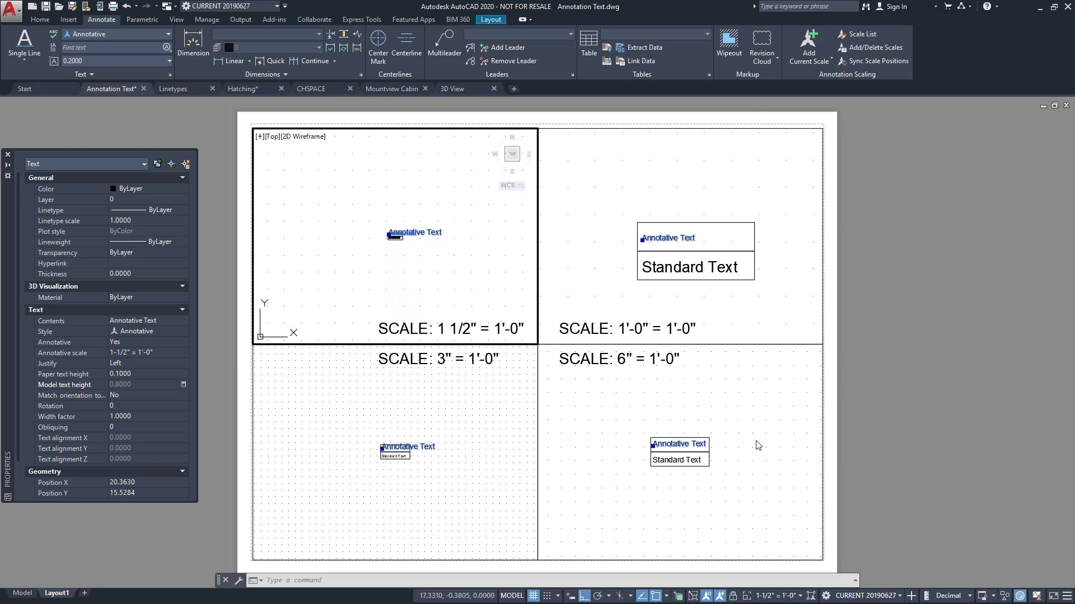
Try a width factor of 0.4 on the selected annotative text and restore it to 1
click(139, 417)
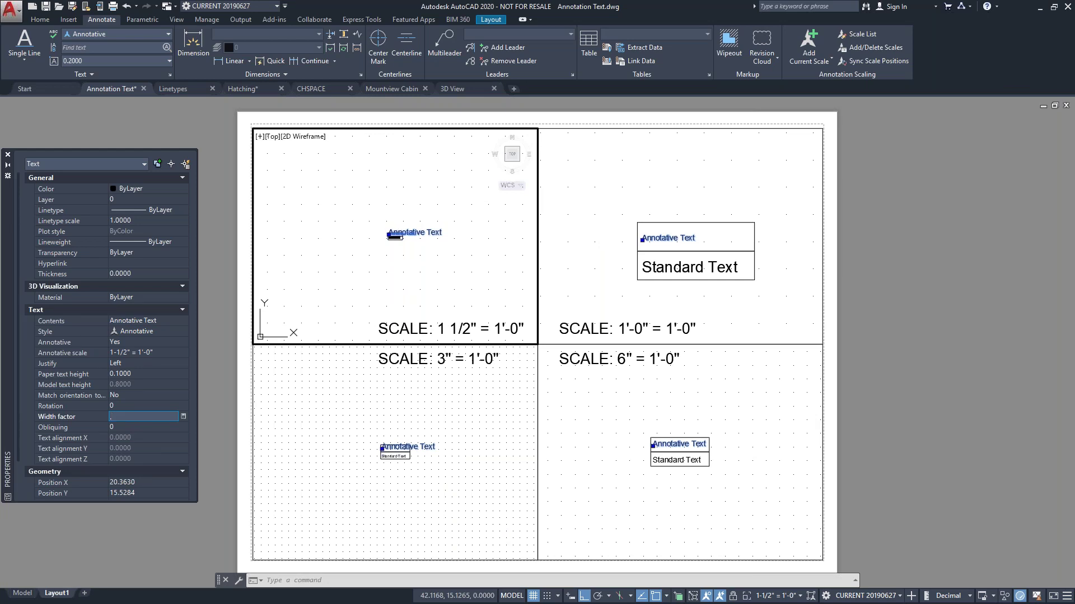
key(Tab)
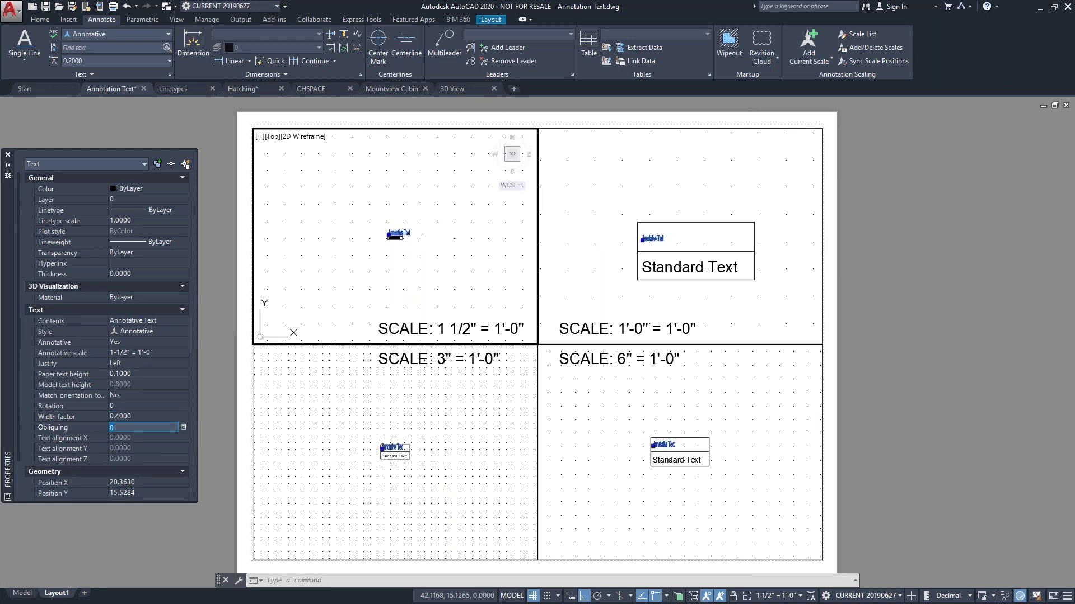
key(shift+Tab)
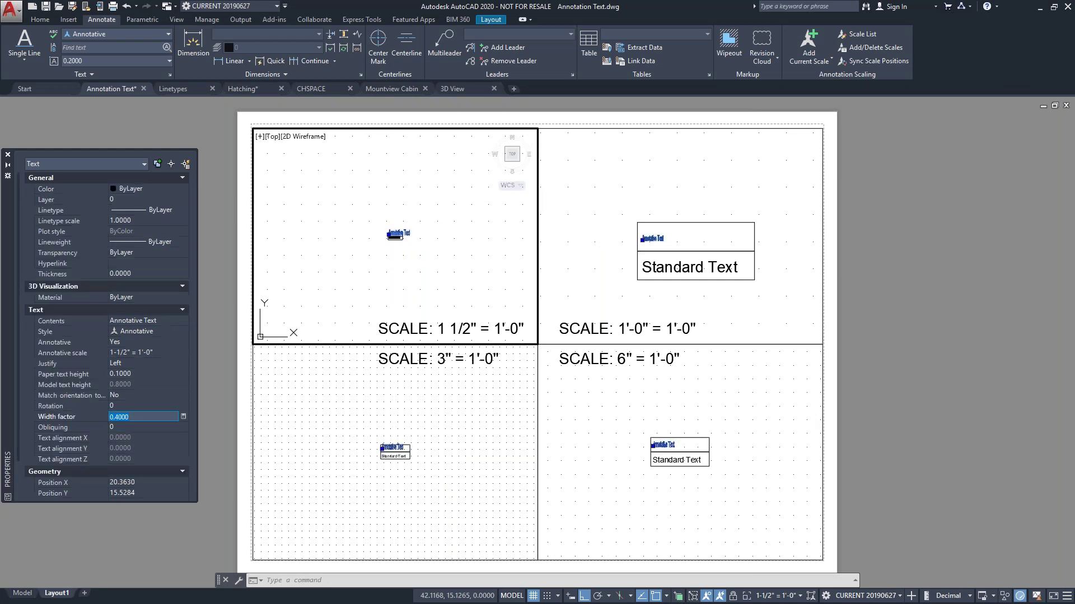
key(Tab)
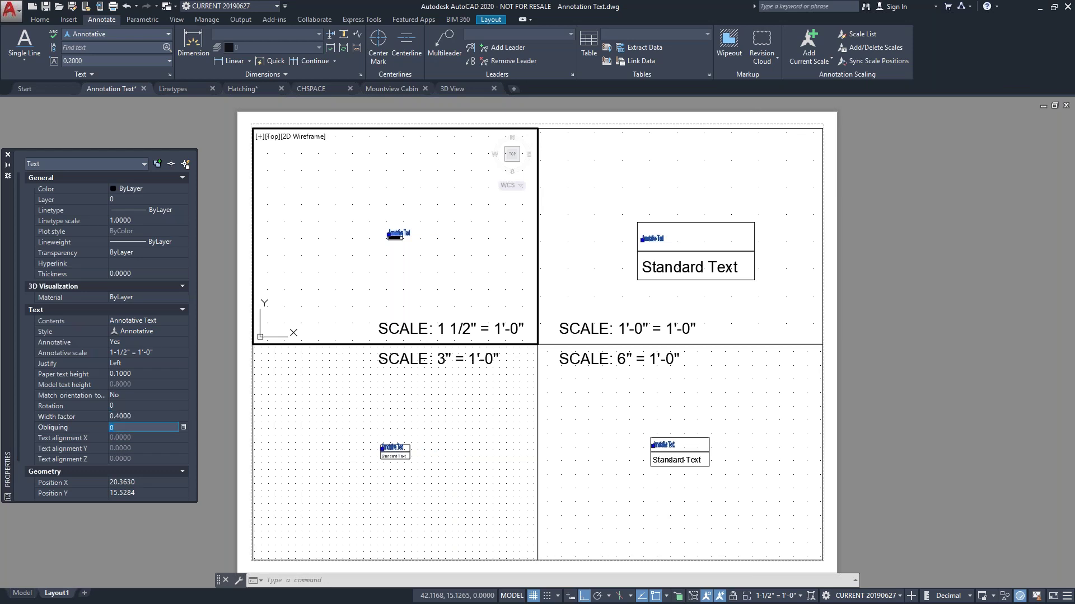
key(shift+Tab)
key(Tab)
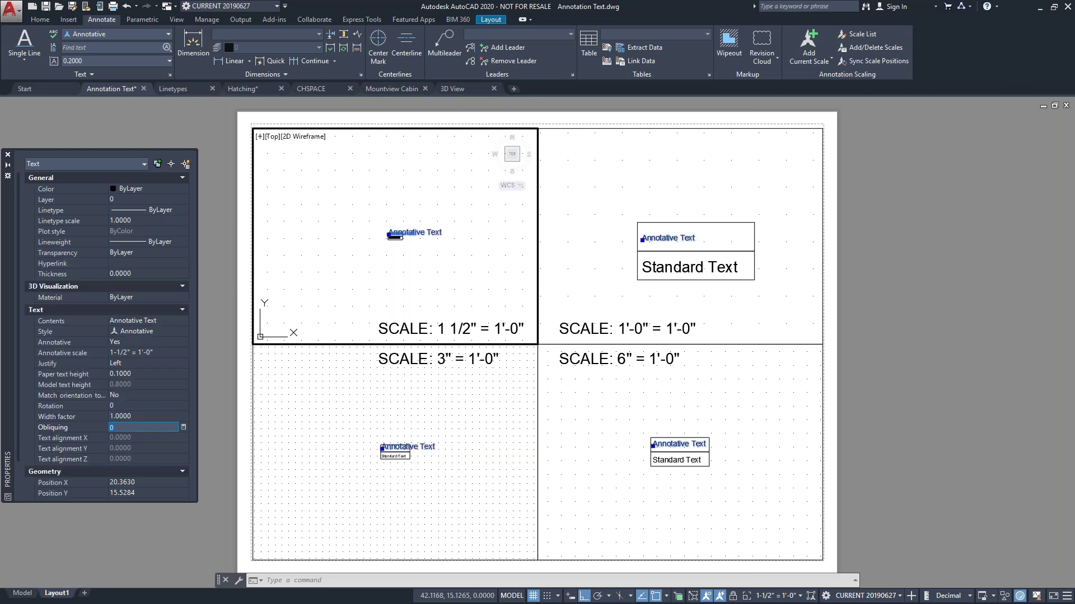
Set the selected annotative text's paper text height to 0.4
click(152, 374)
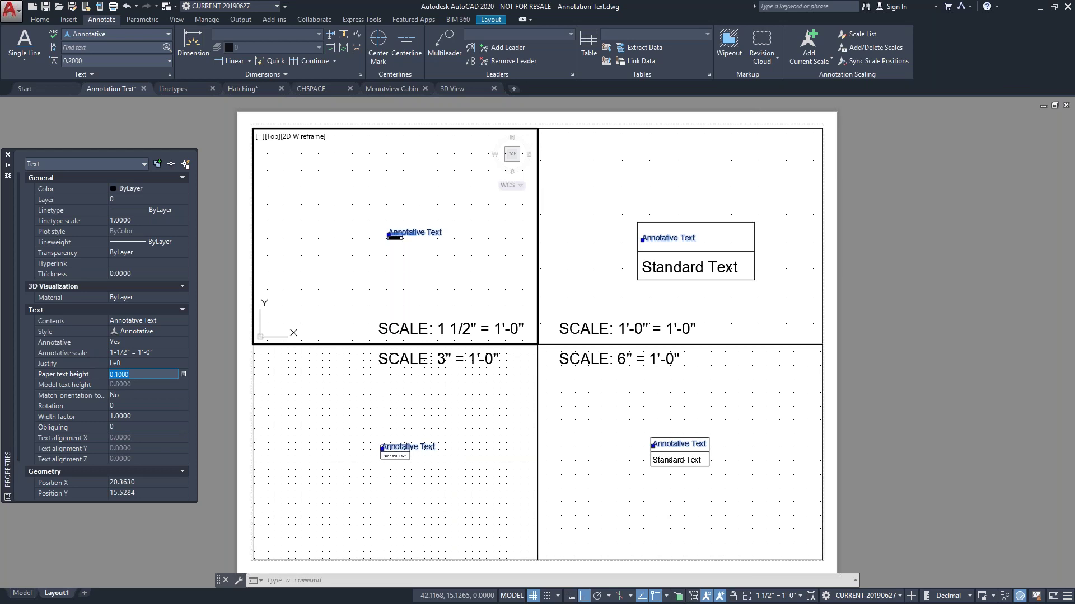
text(.4)
key(Return)
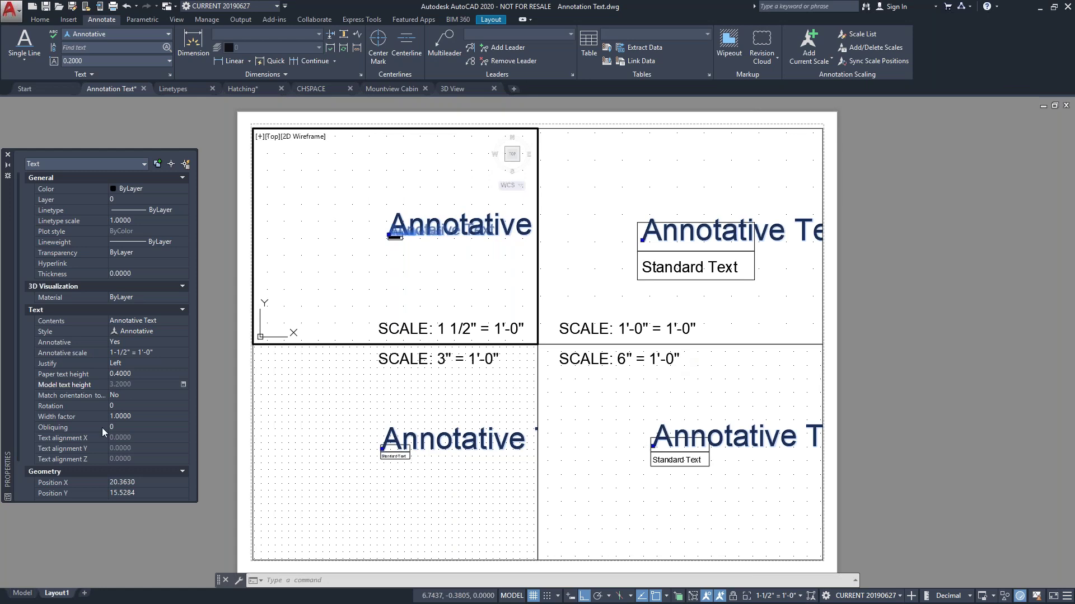
Set the selected annotative text's paper text height to 0.2 and clear the selection
click(144, 373)
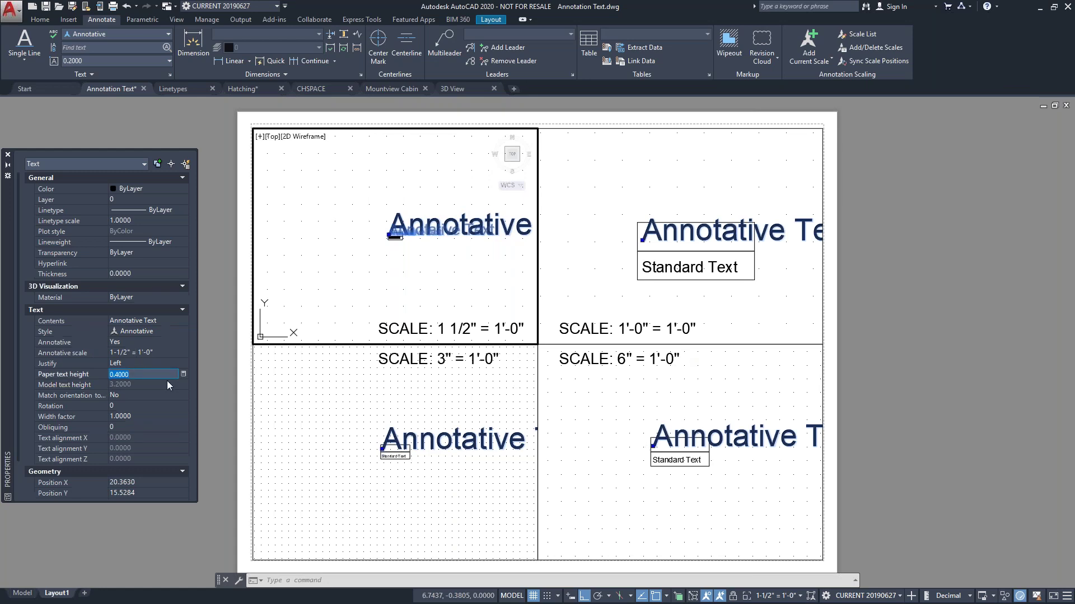
text(.2)
key(Return)
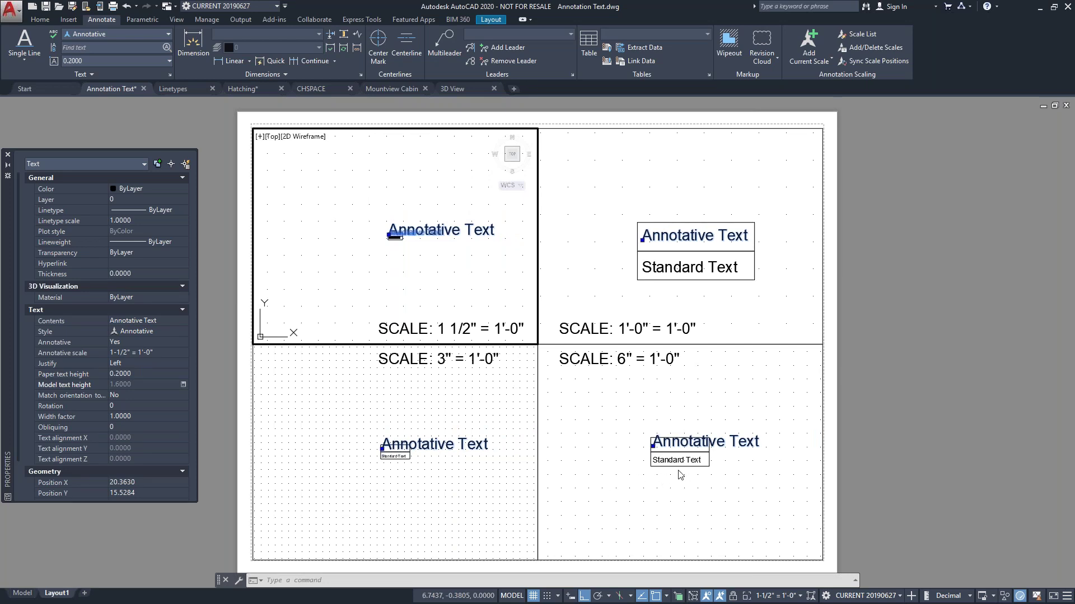
key(Escape)
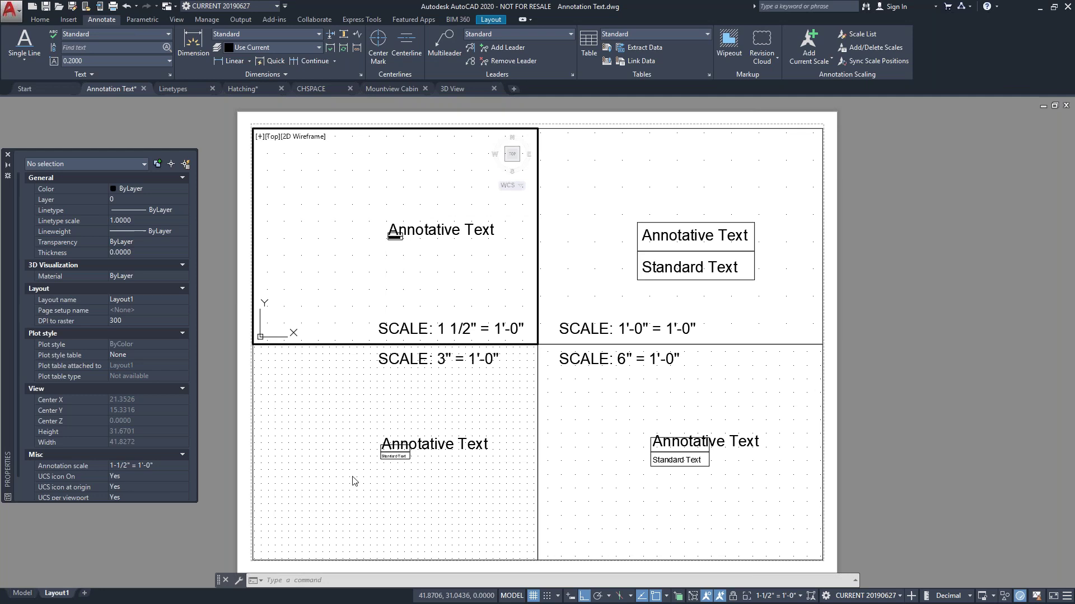
Return to paper space, examine the annotative and standard text on Layout1 and in model space, and go back to Layout1
double_click(142, 550)
scroll(396, 473, up, 3)
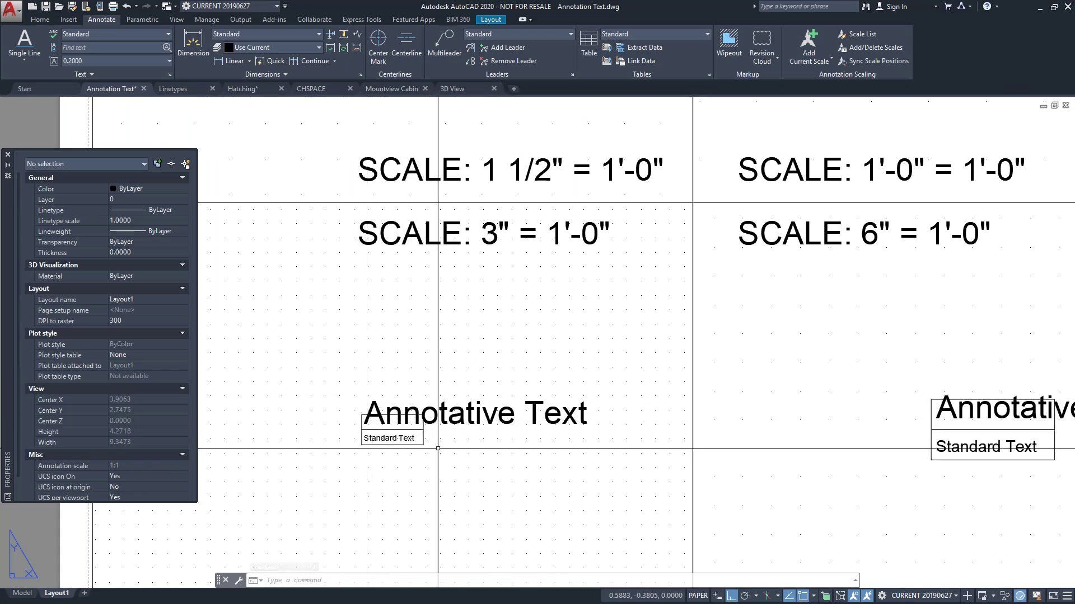
scroll(649, 376, down, 2)
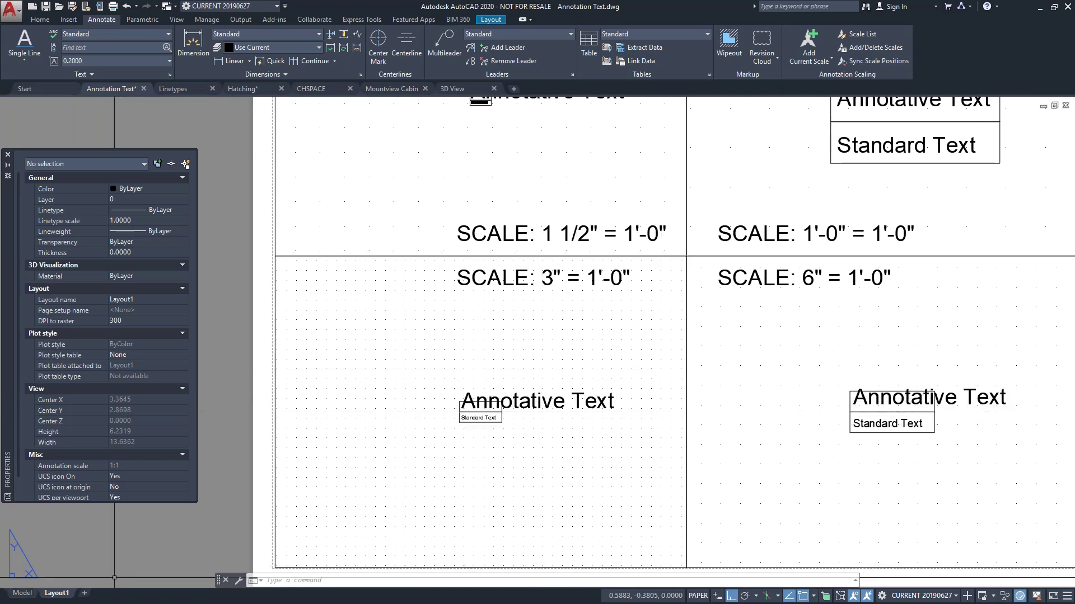
click(22, 593)
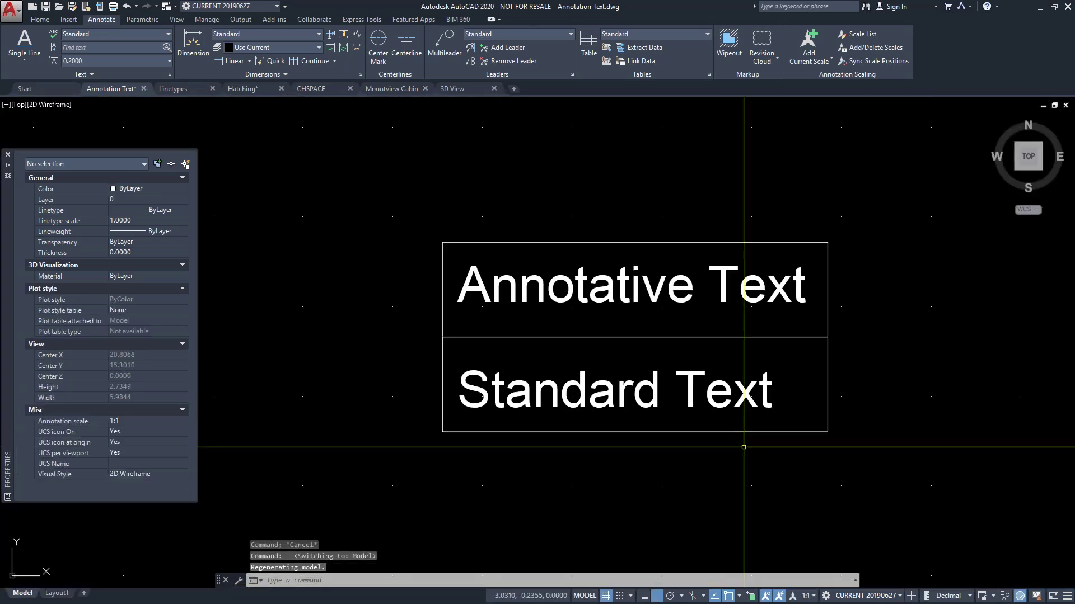
click(750, 212)
click(68, 594)
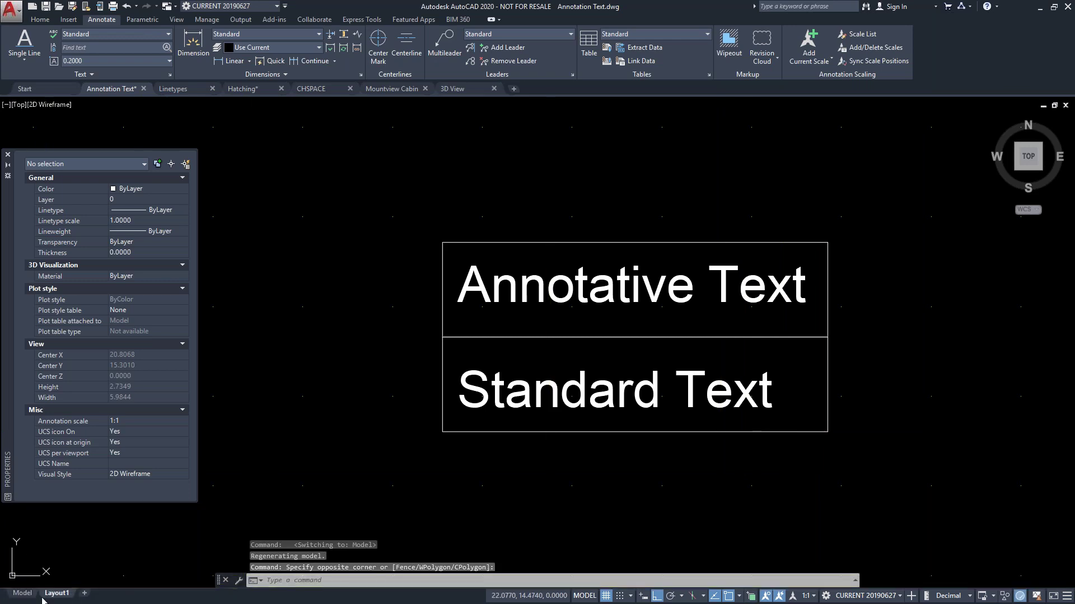
click(157, 542)
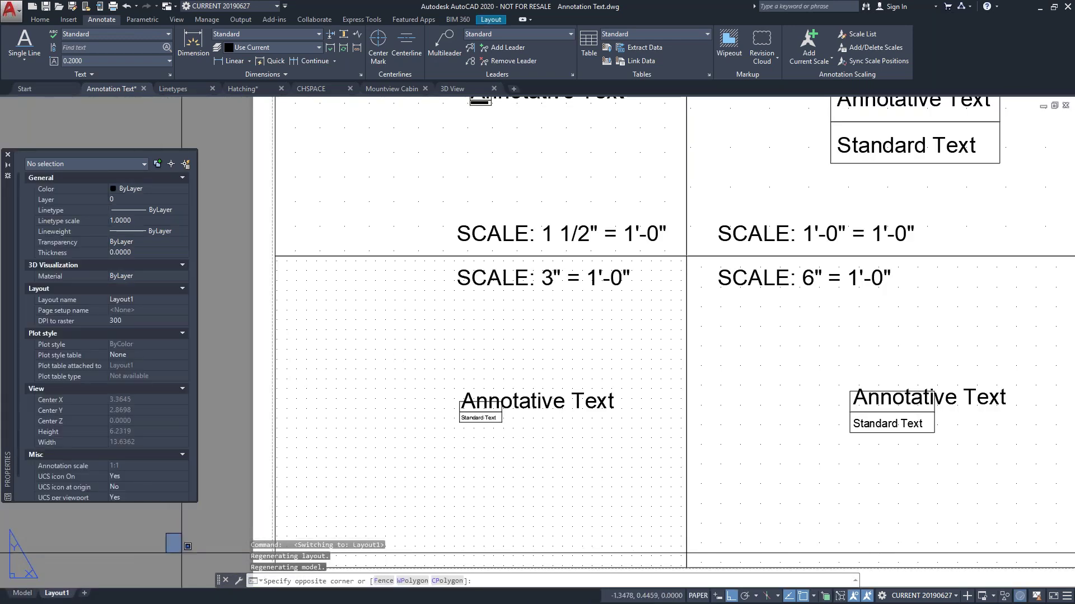
scroll(413, 547, down, 1)
scroll(414, 547, down, 3)
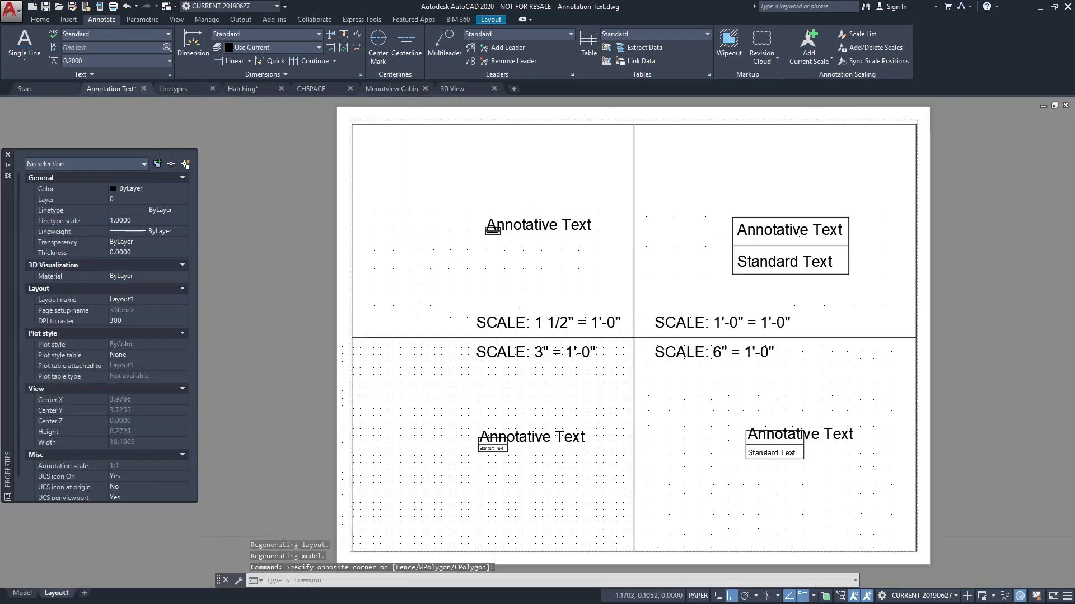
click(397, 370)
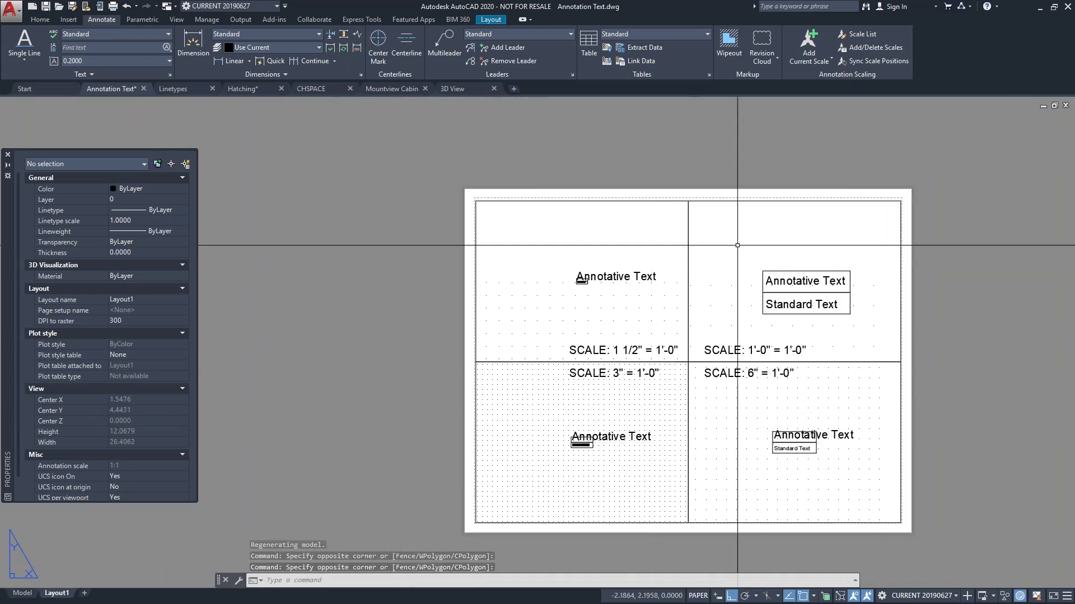
click(796, 123)
click(763, 156)
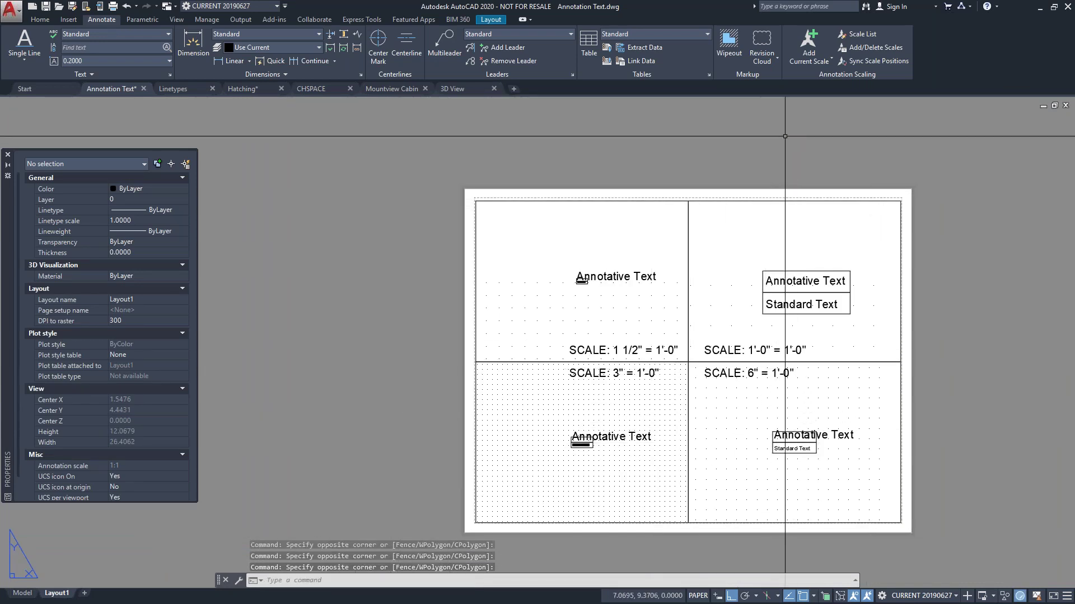
click(1045, 233)
click(1051, 317)
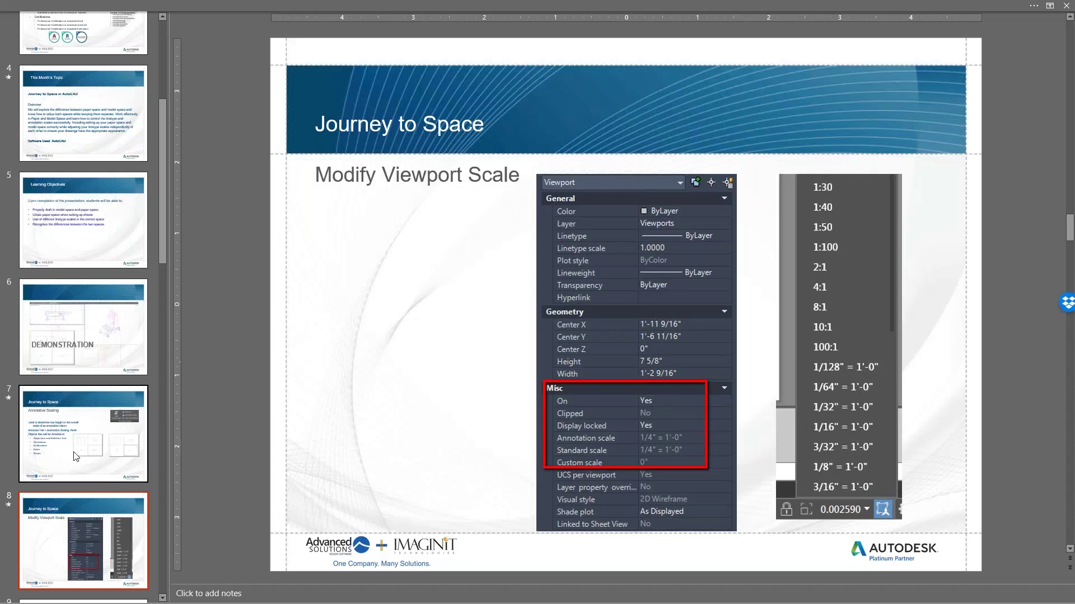
Display slide 9, the "Annotative Scaling" slide on annotative styles, in the Journey to Space presentation
scroll(77, 453, down, 2)
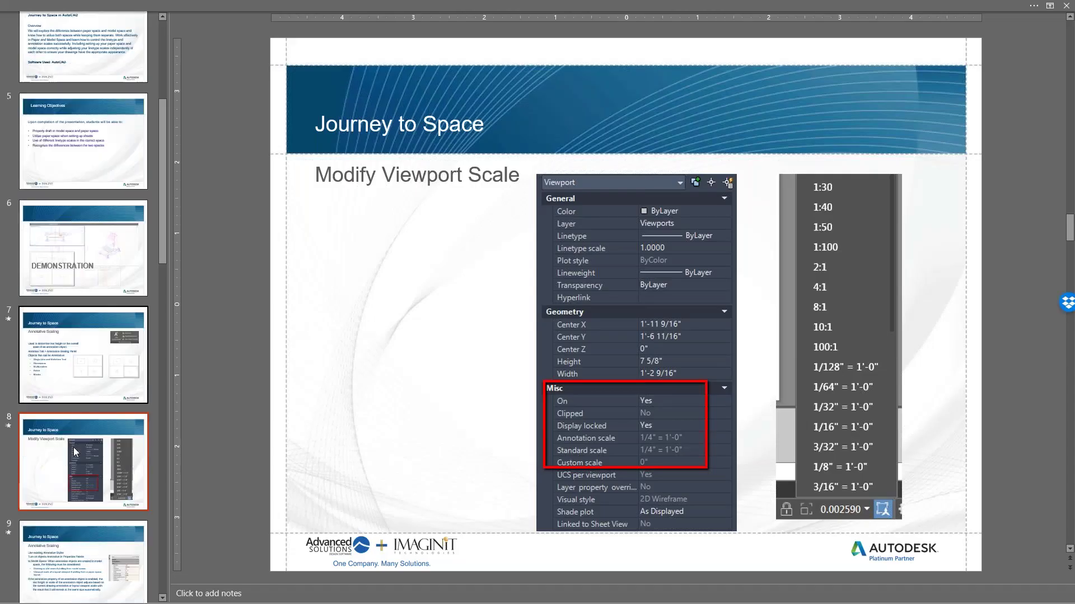
scroll(76, 452, down, 3)
click(101, 433)
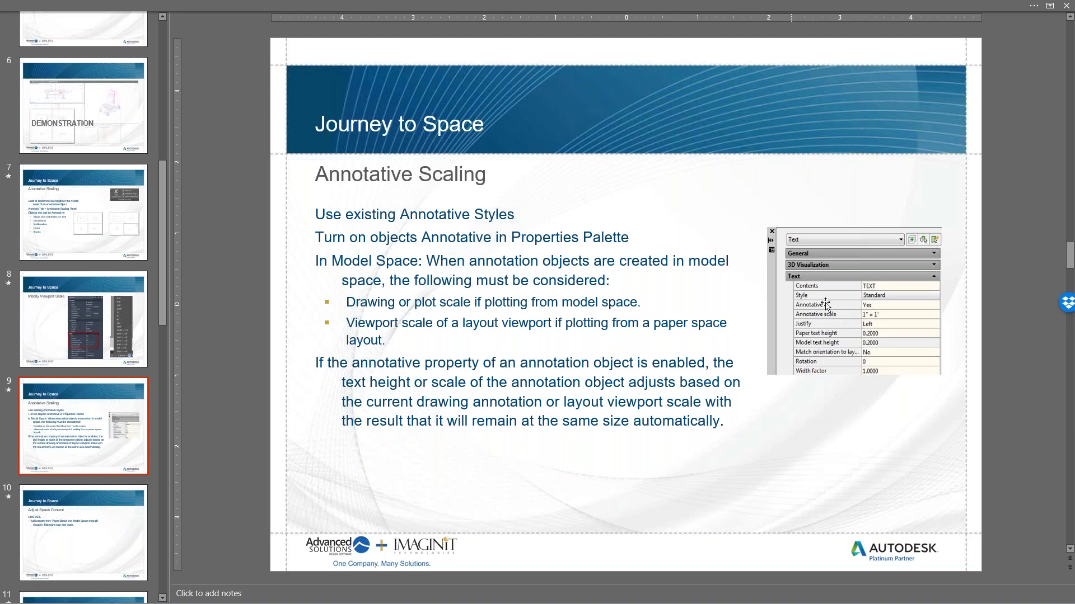
Go back through the slides and display slide 7, the "Annotative Scaling" slide listing objects that can be annotative
scroll(128, 381, up, 1)
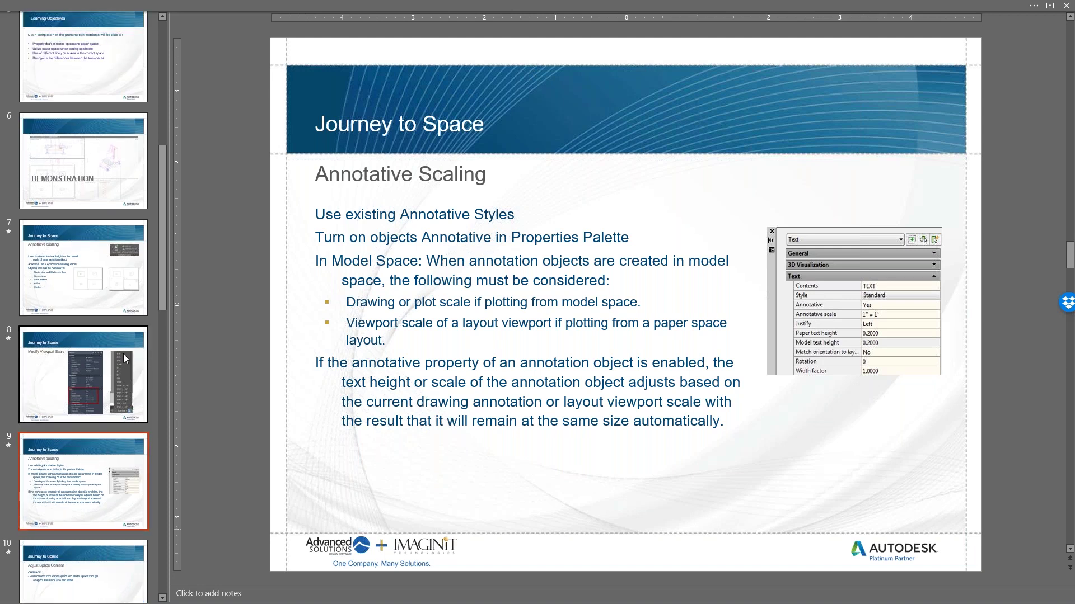
scroll(152, 366, down, 1)
scroll(201, 363, down, 3)
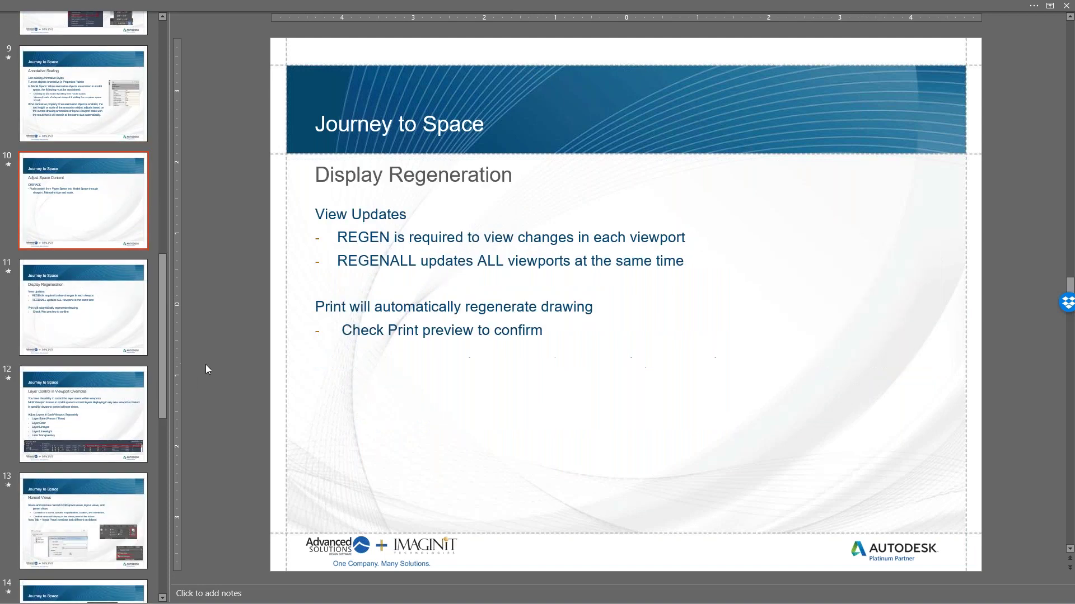
click(120, 101)
scroll(119, 96, up, 3)
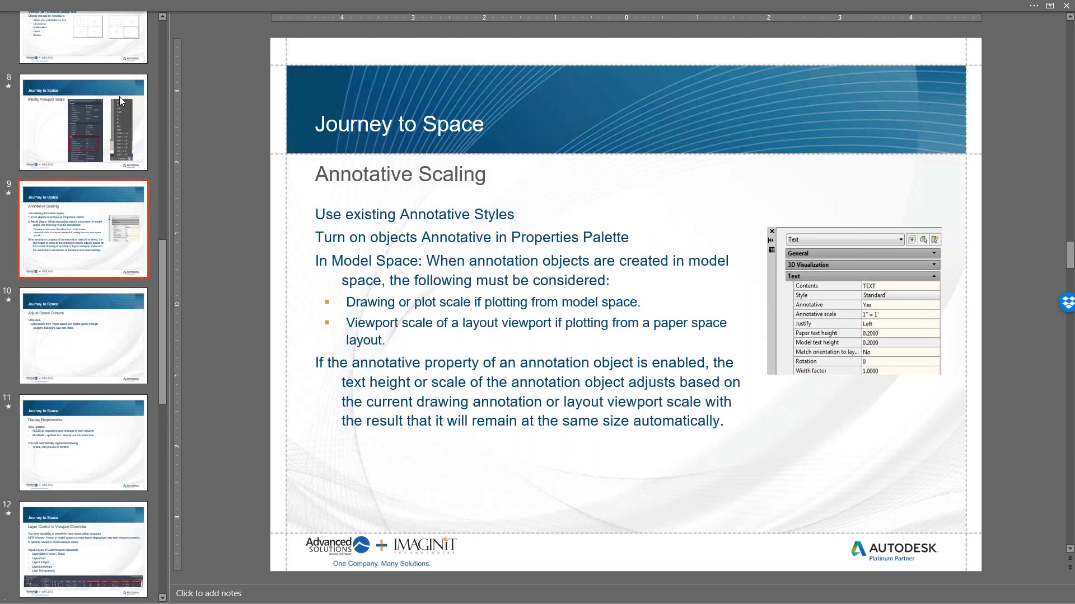
click(56, 57)
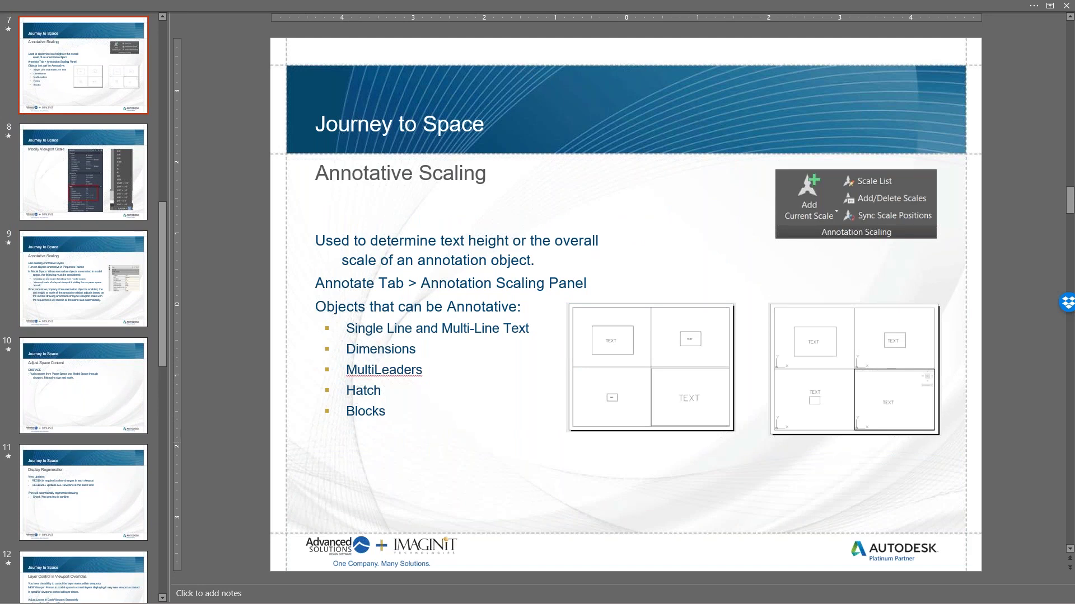
Switch to the Linetypes drawing in AutoCAD, go to model space and inspect the green polyline's linetype
key(alt+Tab)
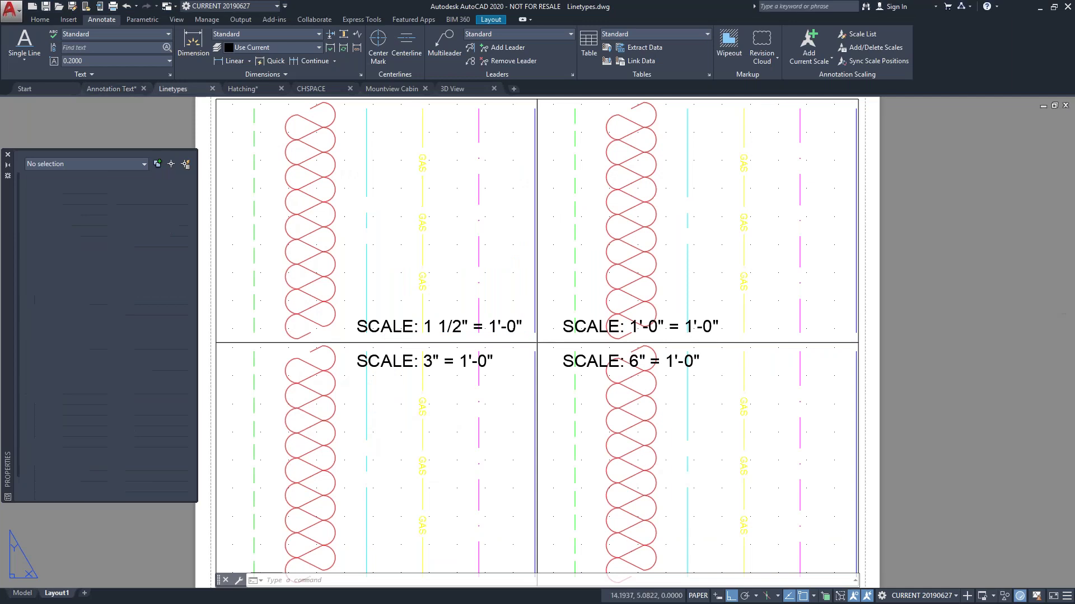
click(140, 546)
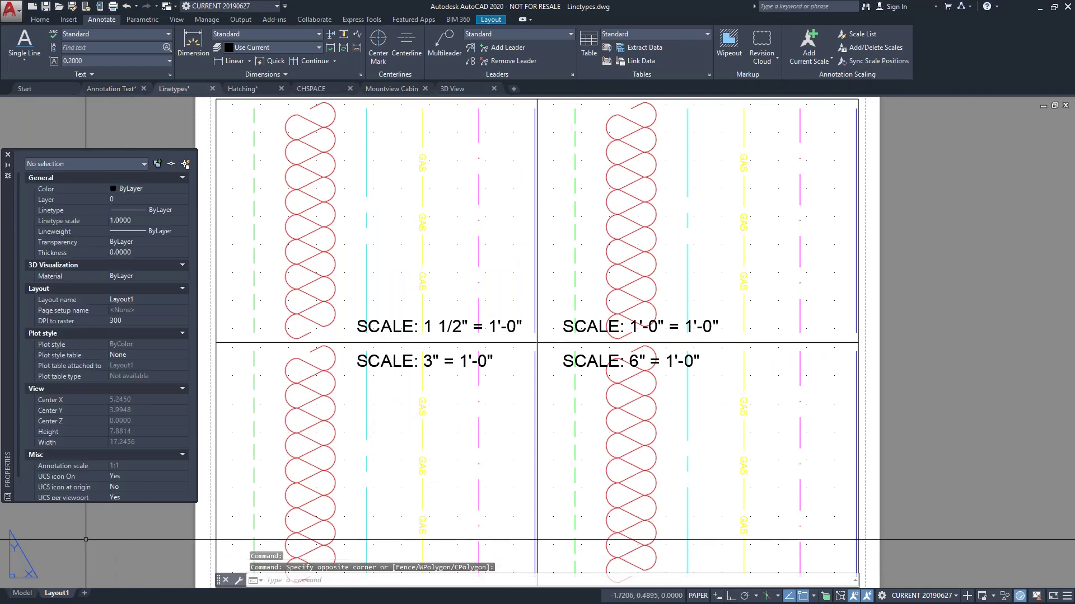
click(22, 593)
scroll(568, 317, down, 2)
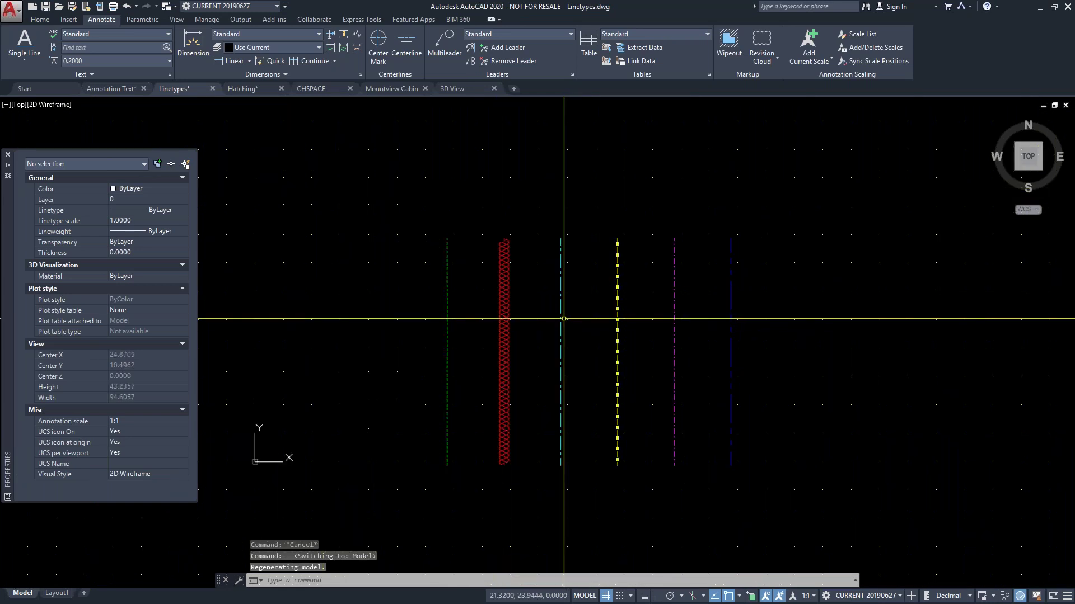
scroll(457, 313, up, 2)
click(465, 313)
click(375, 312)
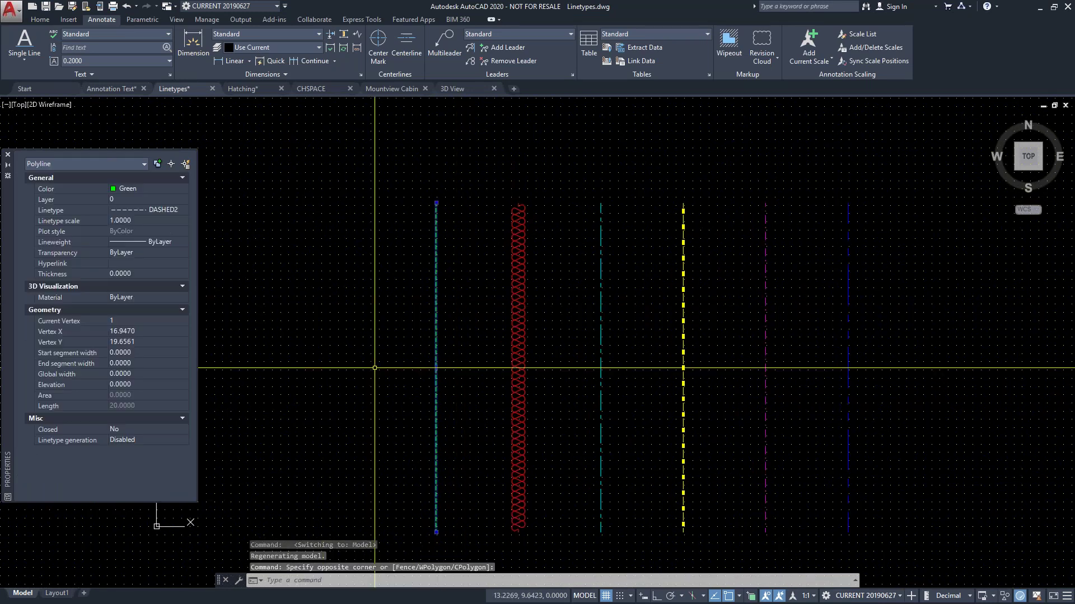
click(40, 20)
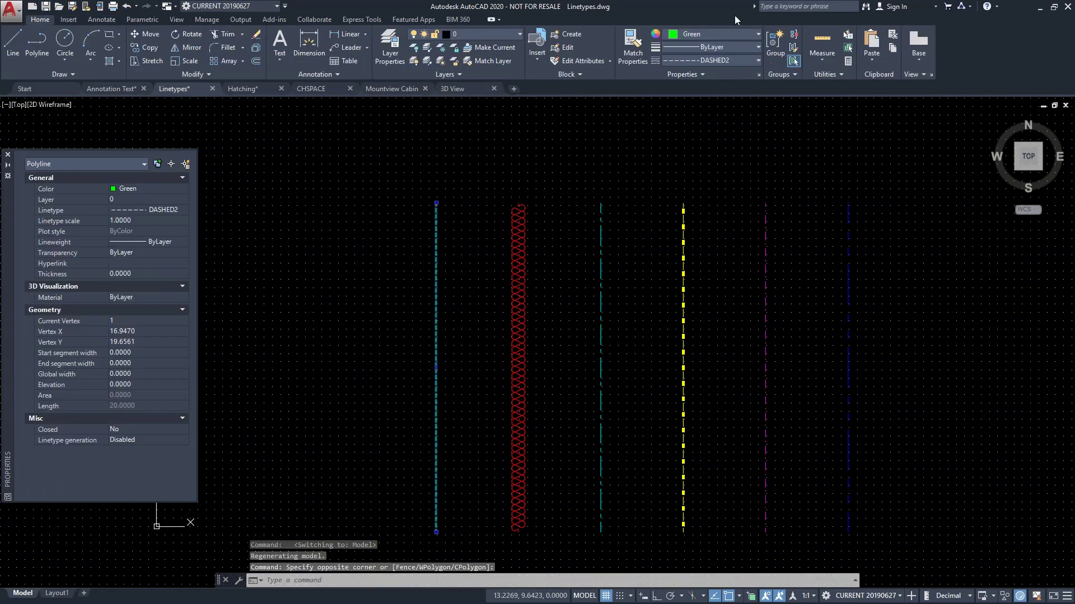
key(Escape)
key(Escape)
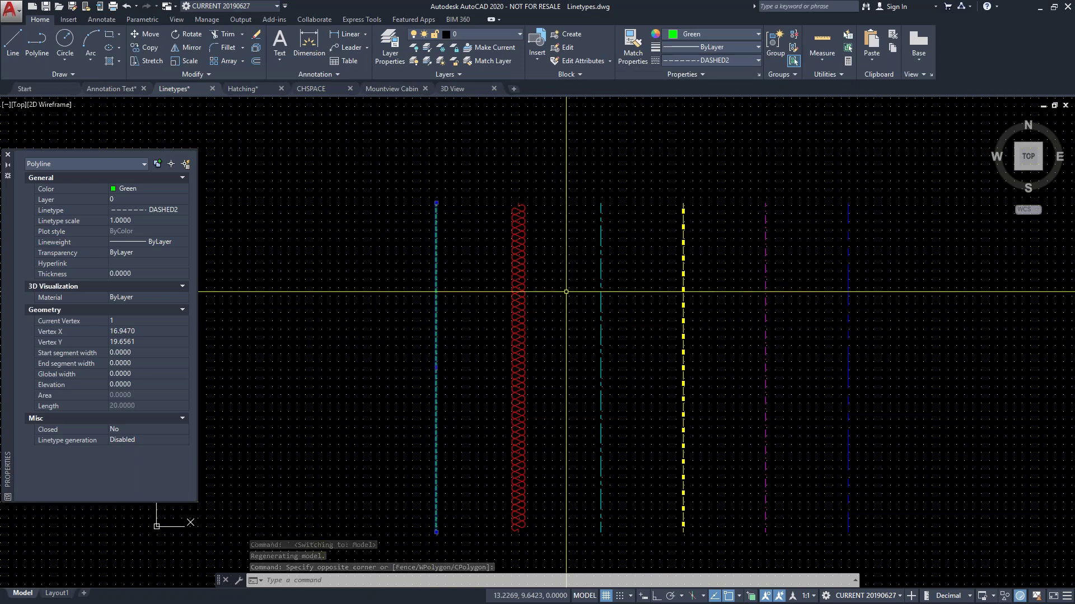
Inspect the linetypes of the red, cyan and yellow polylines one after another, clearing the selection each time
click(517, 342)
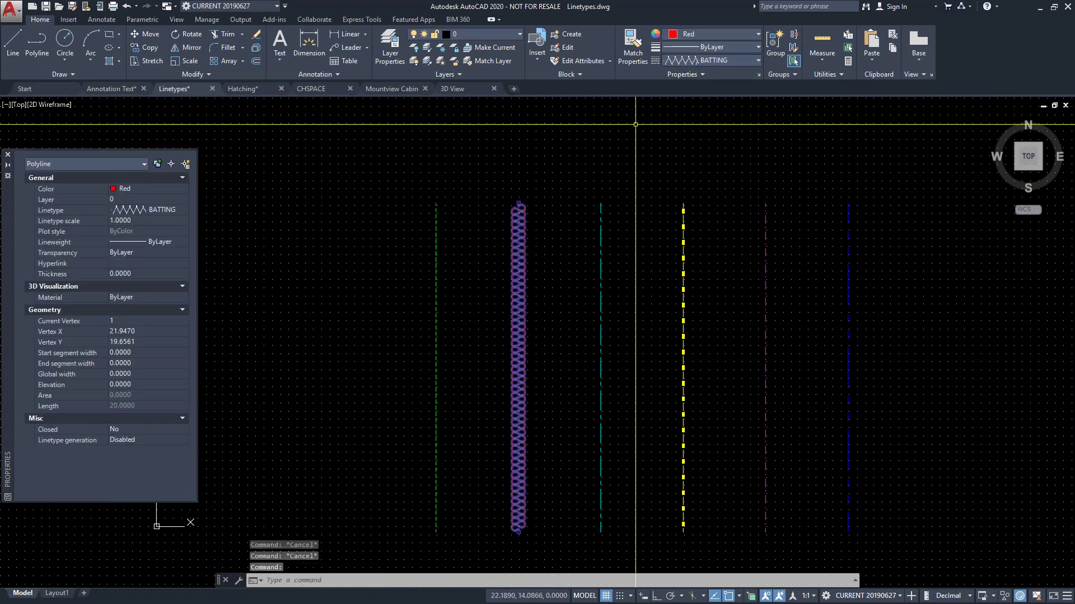
key(Escape)
click(643, 371)
click(586, 408)
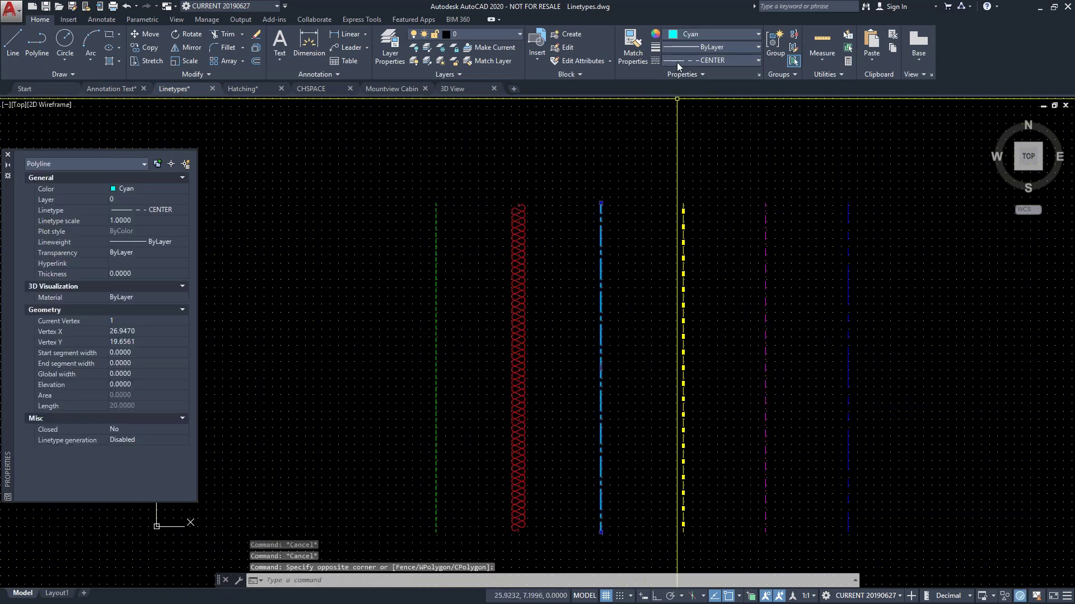
key(Escape)
click(709, 355)
click(652, 355)
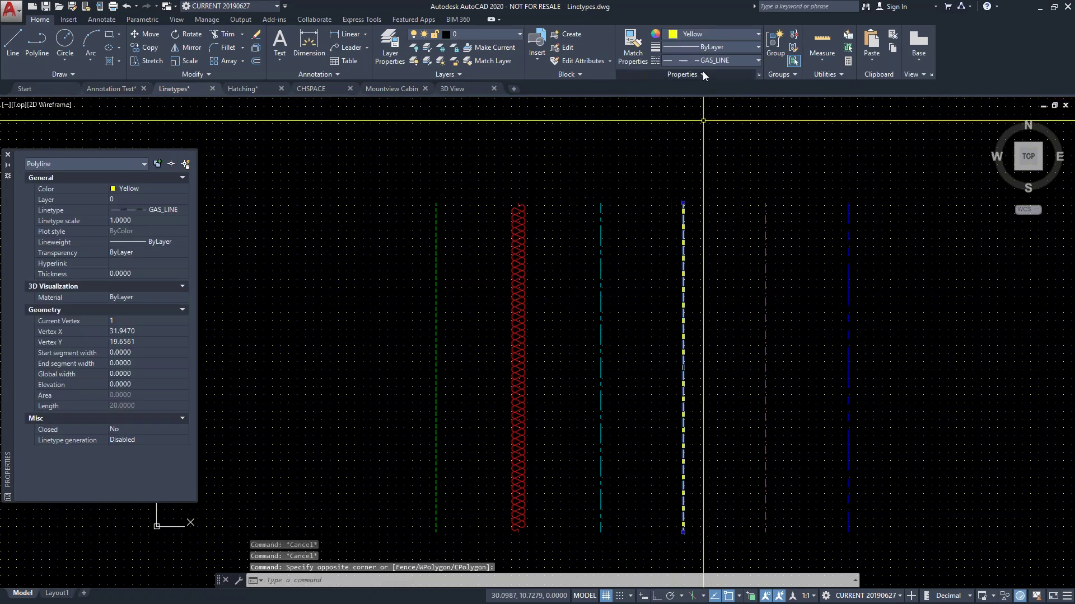
key(Escape)
Inspect the magenta polyline's linetype, then check the blue polyline and clear the selection
click(772, 287)
click(763, 305)
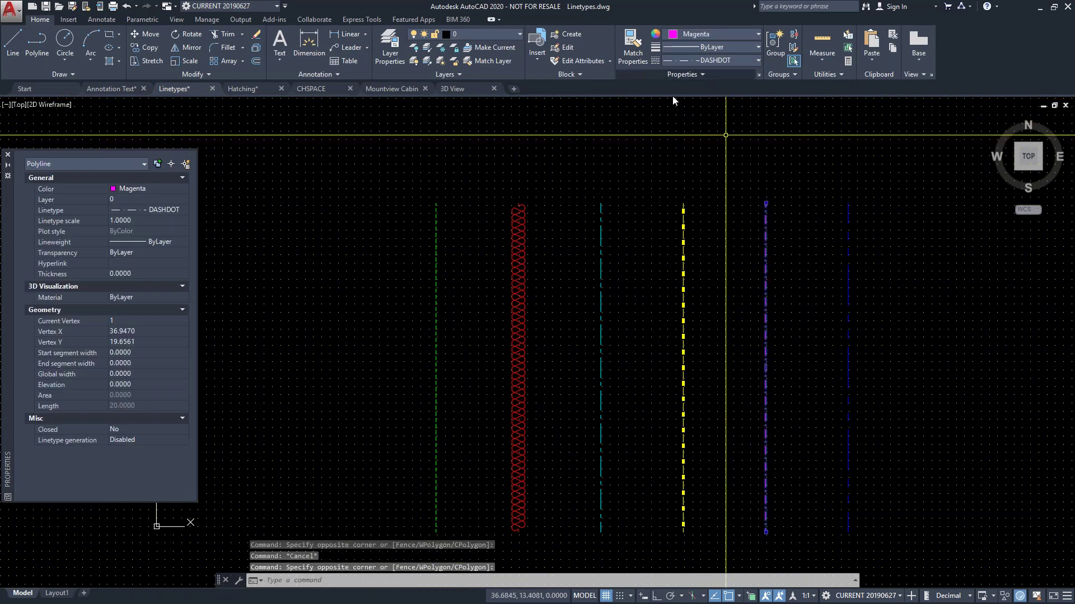
key(Escape)
click(902, 268)
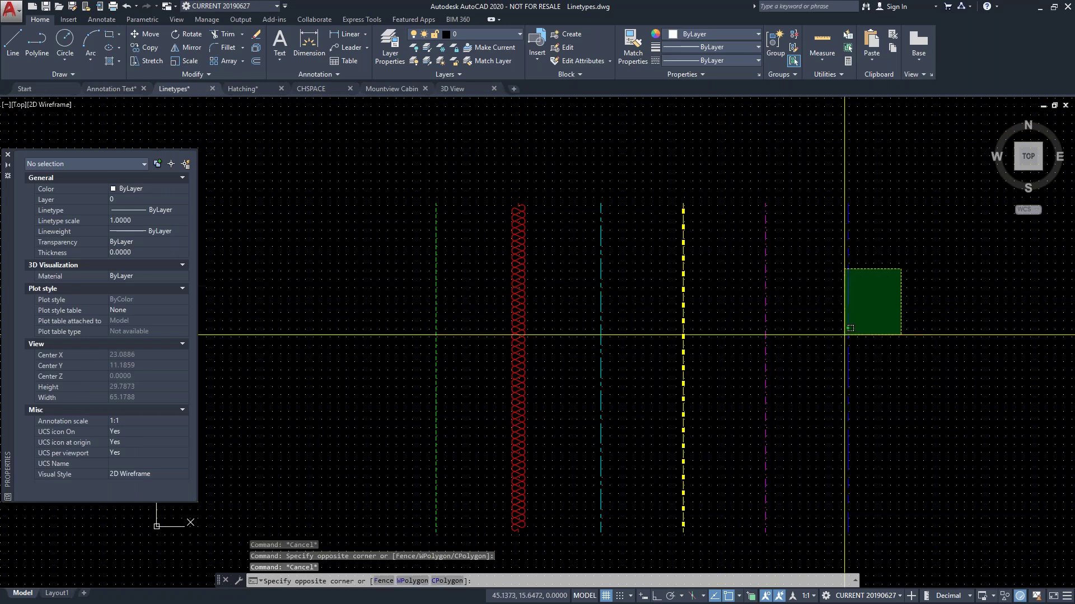
click(845, 333)
key(Escape)
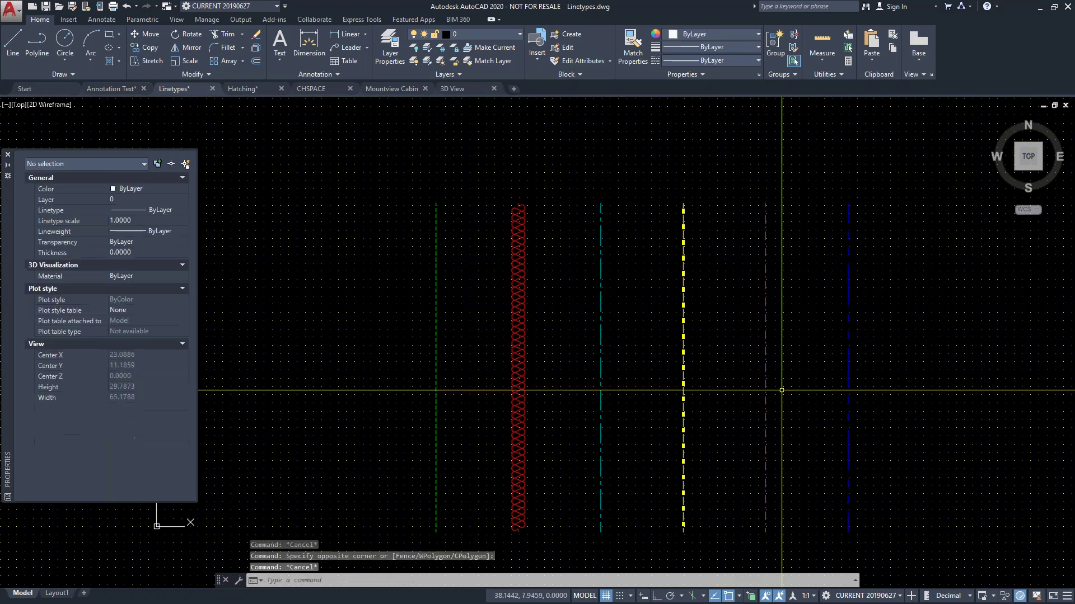
Examine the line patterns up close in model space, then return to Layout1
scroll(671, 241, up, 8)
scroll(661, 284, down, 6)
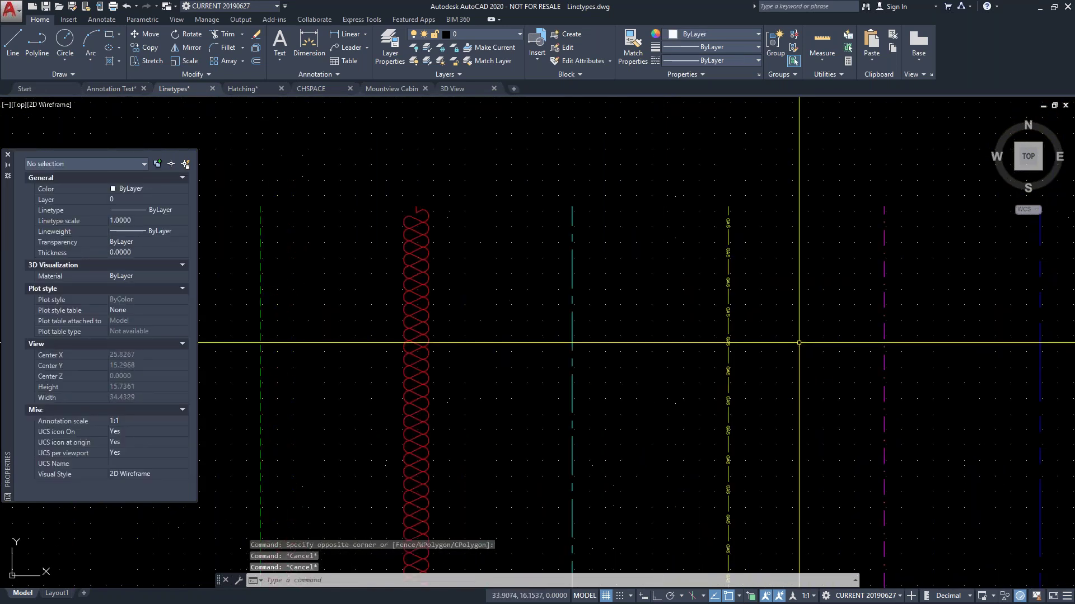
scroll(434, 375, down, 4)
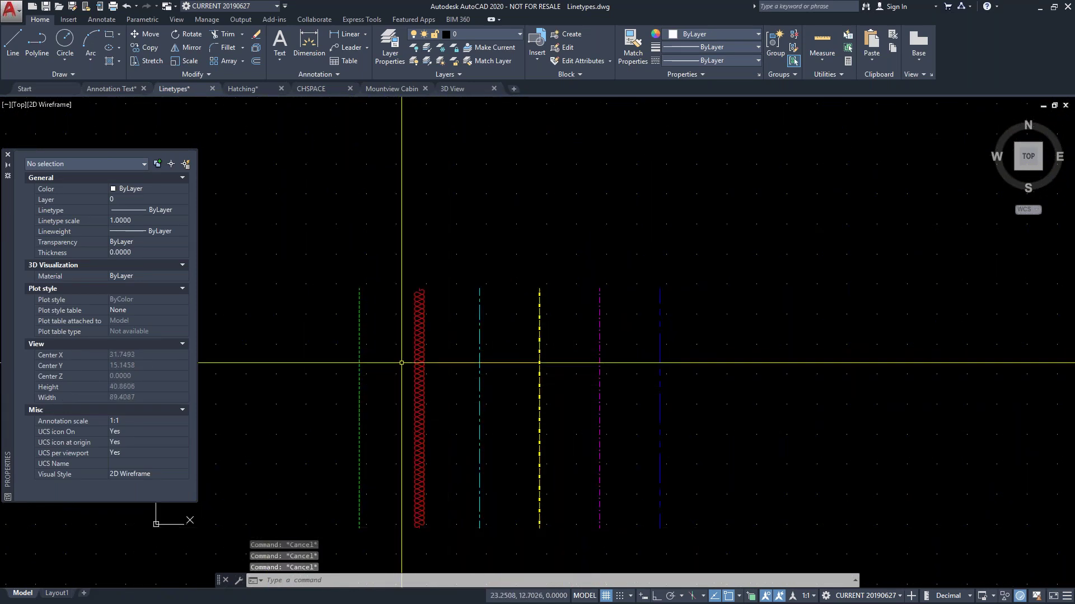
scroll(402, 347, up, 4)
click(57, 593)
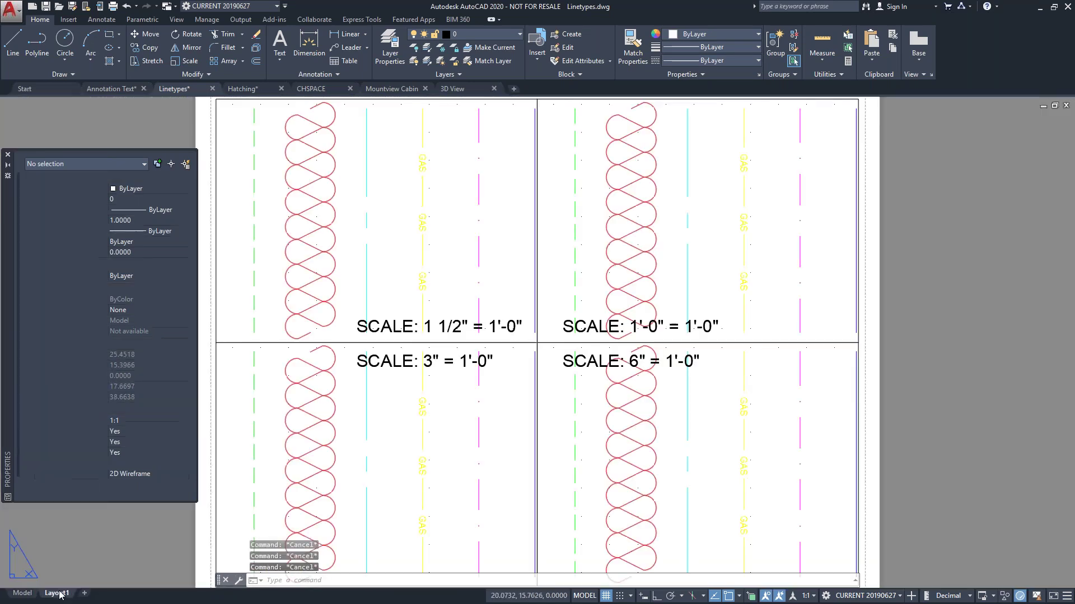
click(150, 542)
click(128, 564)
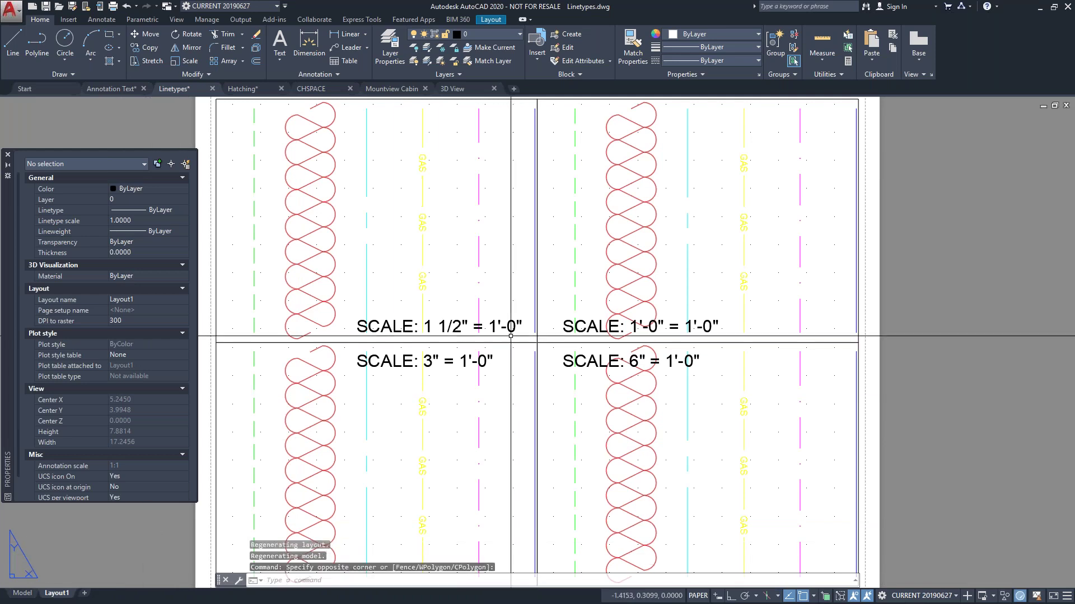
Zoom Layout1 to its extents so the four viewports fill the view
scroll(609, 287, down, 2)
scroll(609, 288, up, 1)
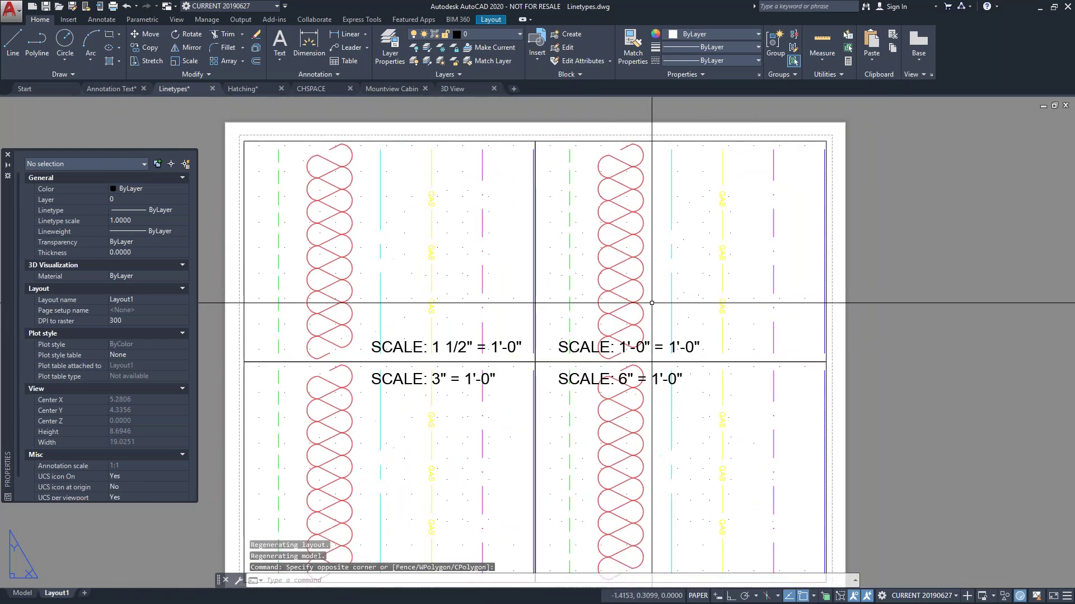
key(Escape)
key(Escape)
text(z)
key(Return)
text(e)
key(Return)
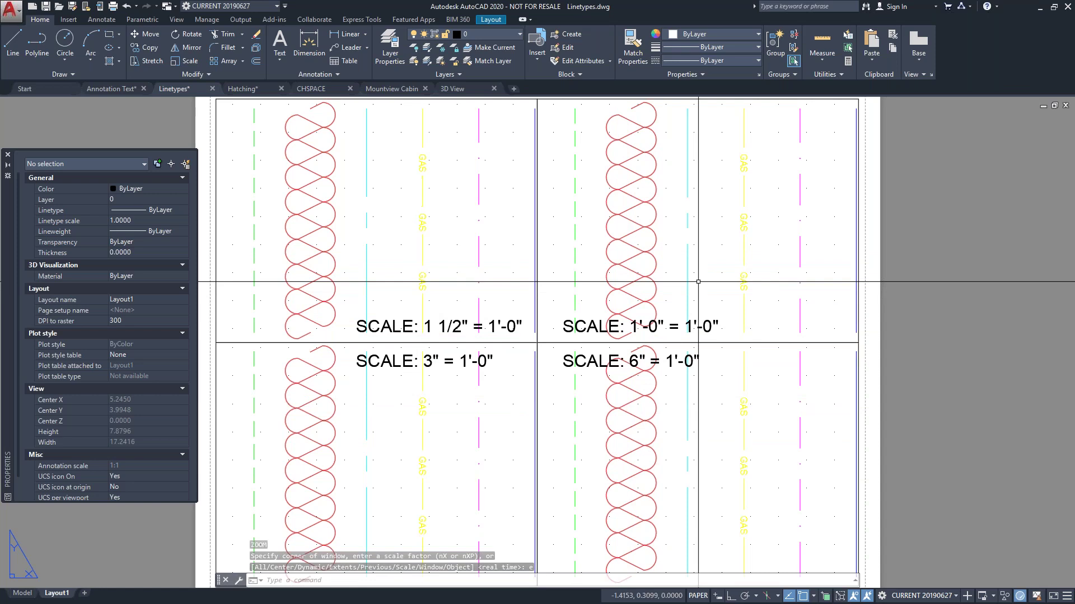
Activate the upper-right viewport on Layout1 and set its scale to 1" = 1'-0"
double_click(742, 314)
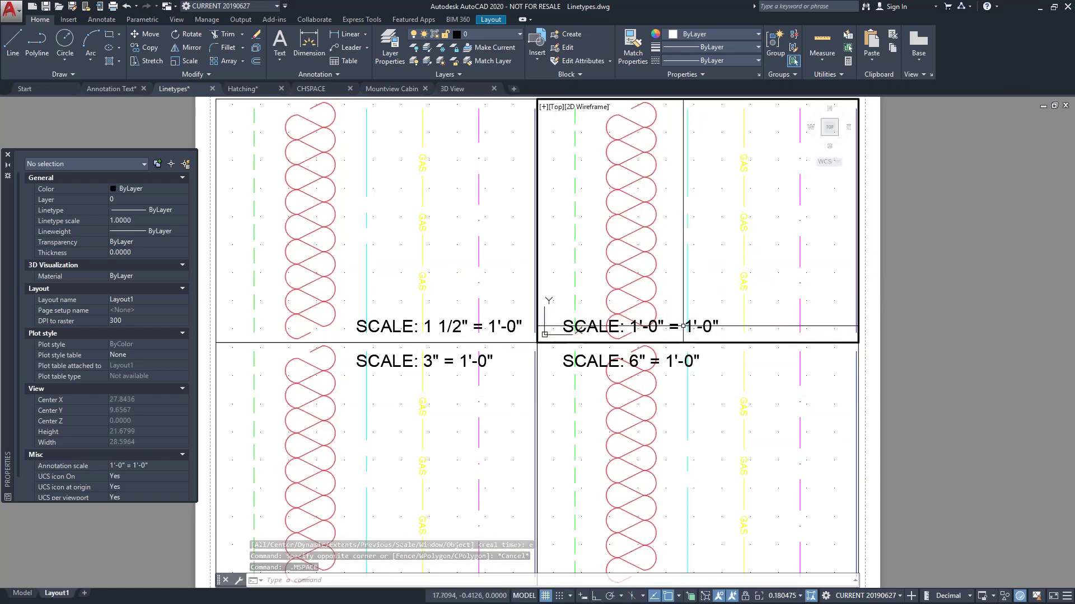
click(799, 597)
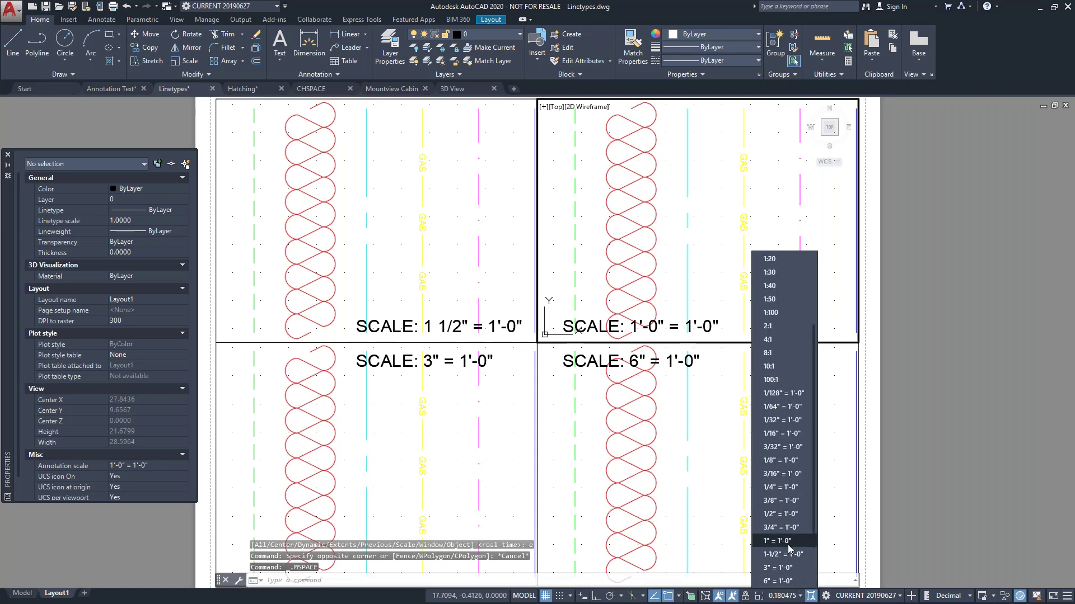
click(788, 545)
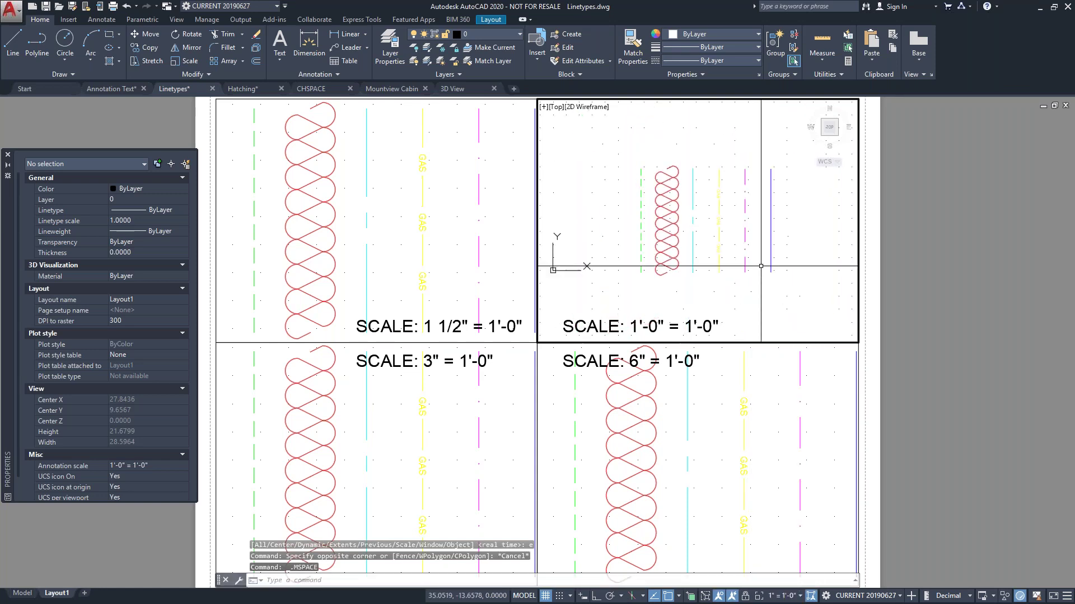
Activate the lower-right viewport and set its scale to 6" = 1'-0"
click(731, 438)
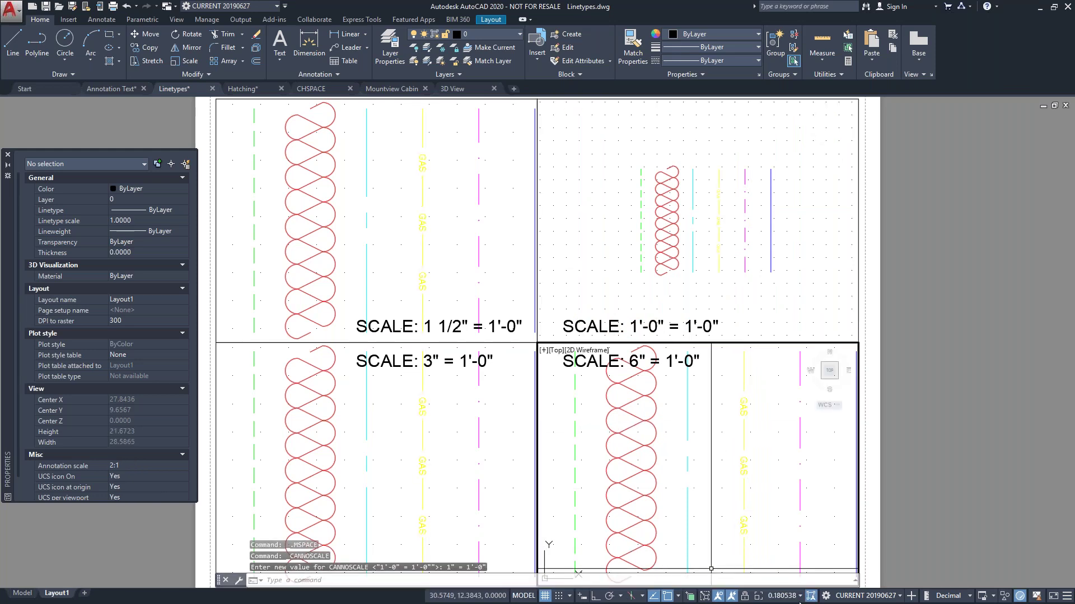
click(798, 597)
scroll(788, 552, down, 2)
click(778, 554)
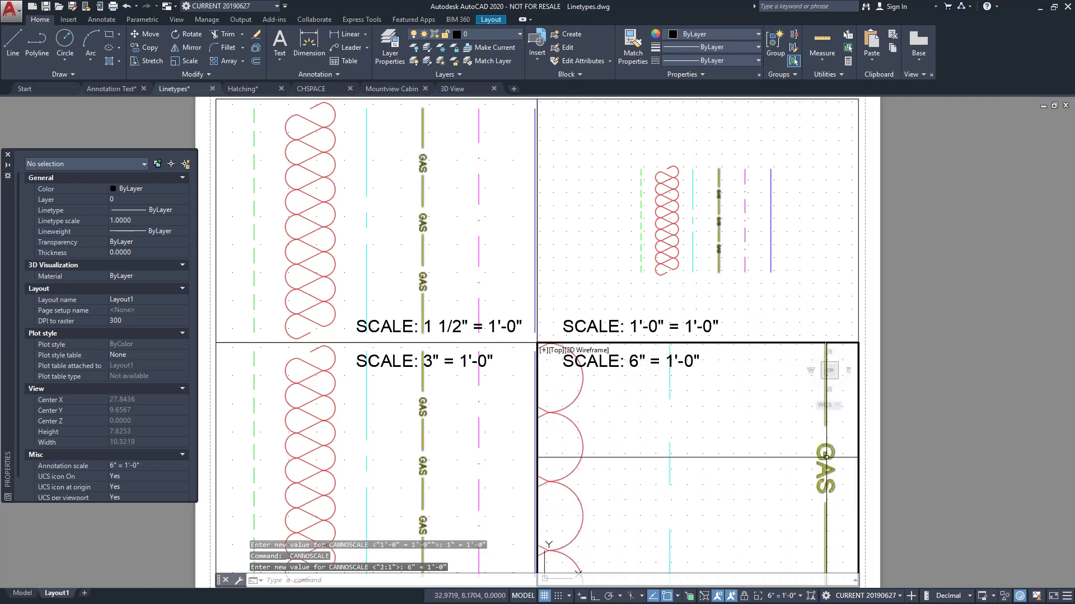
Activate the lower-left viewport and set its scale to 3" = 1'-0"
click(492, 446)
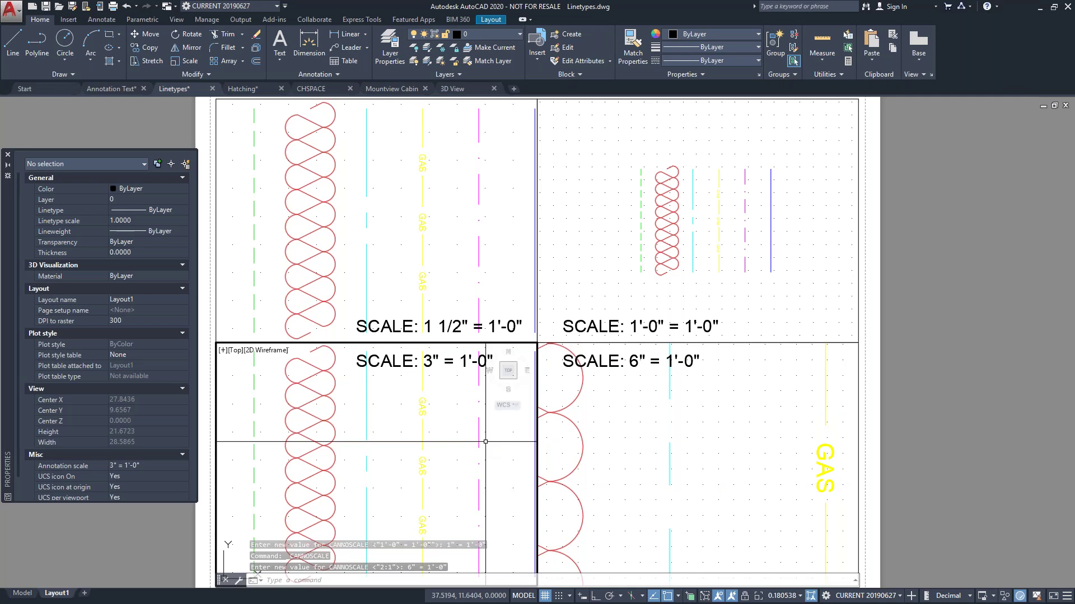
click(797, 596)
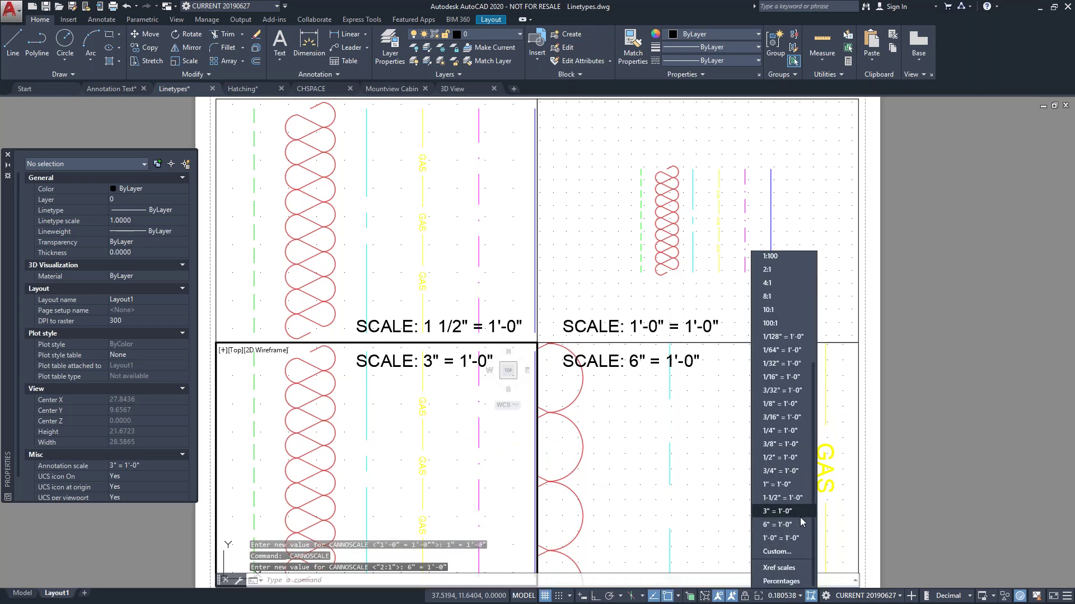
click(792, 516)
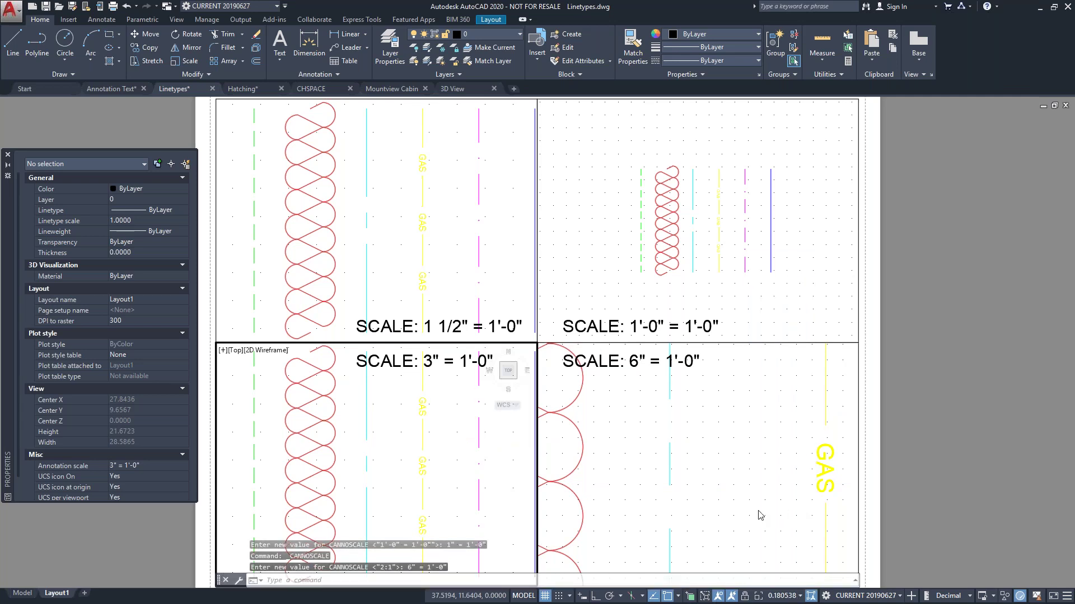
Set the upper-left viewport's scale to 1-1/2" = 1'-0" and return to paper space
click(426, 263)
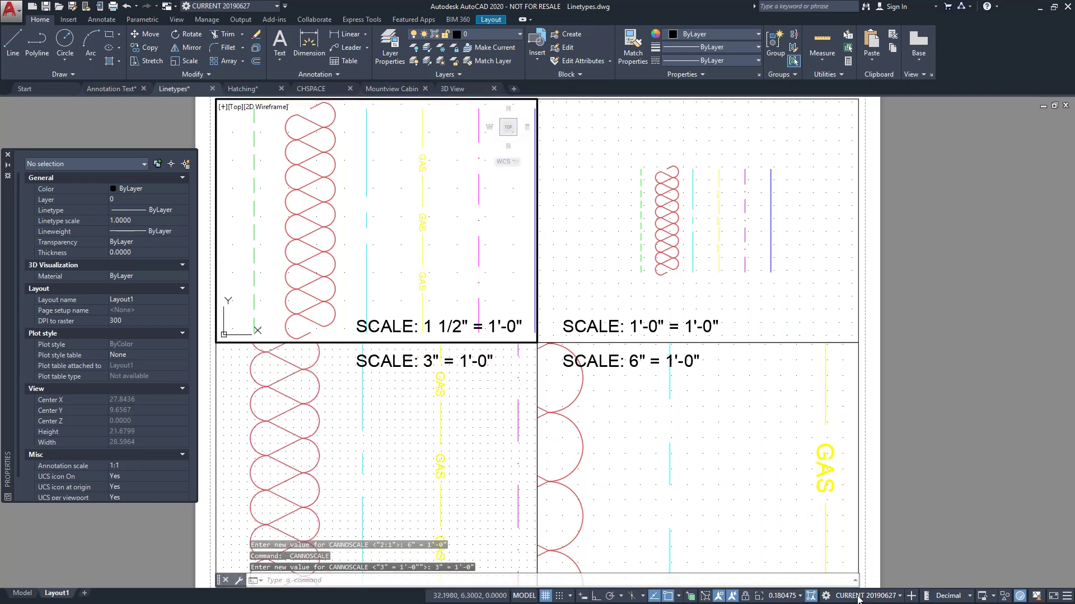
click(798, 596)
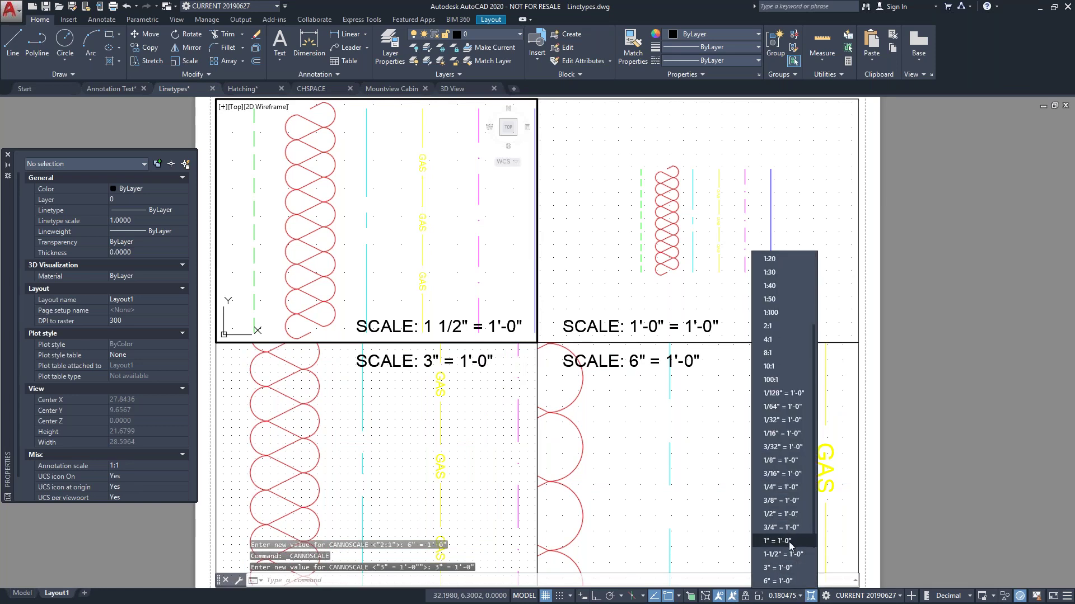
click(786, 556)
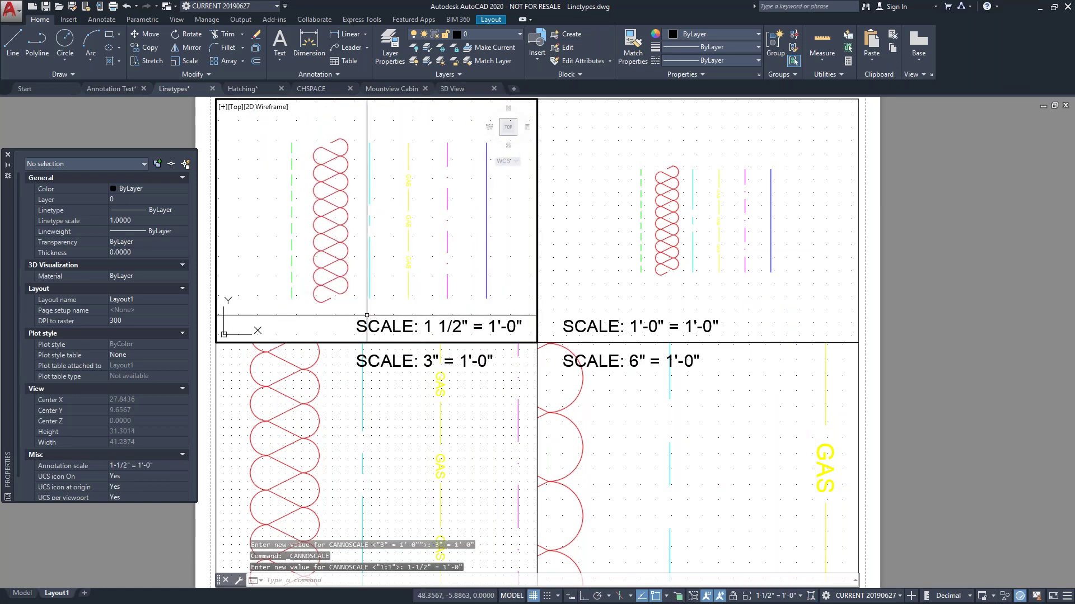
double_click(146, 547)
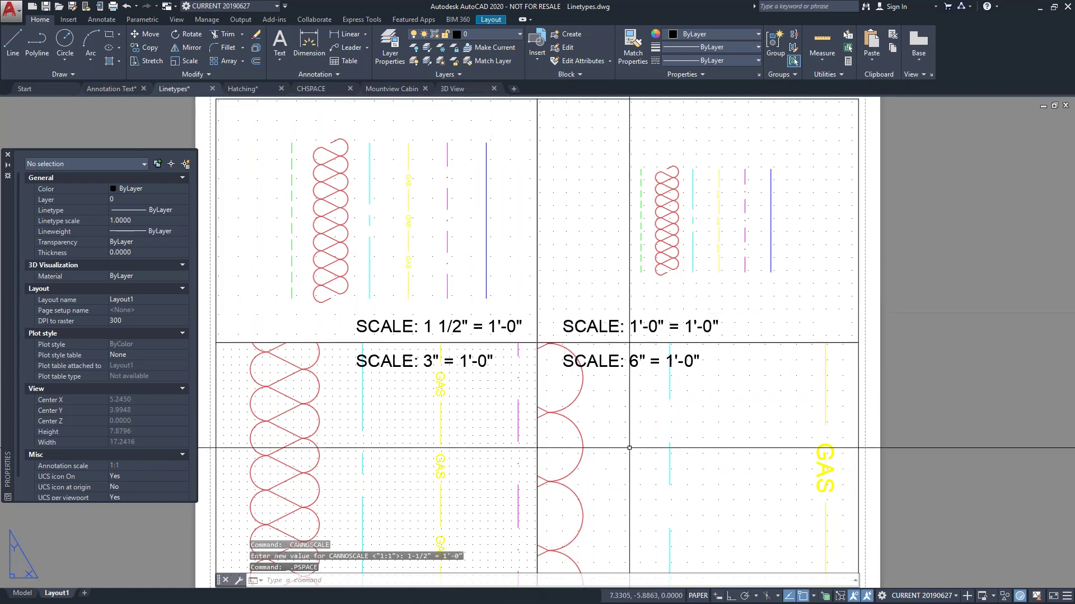
click(974, 351)
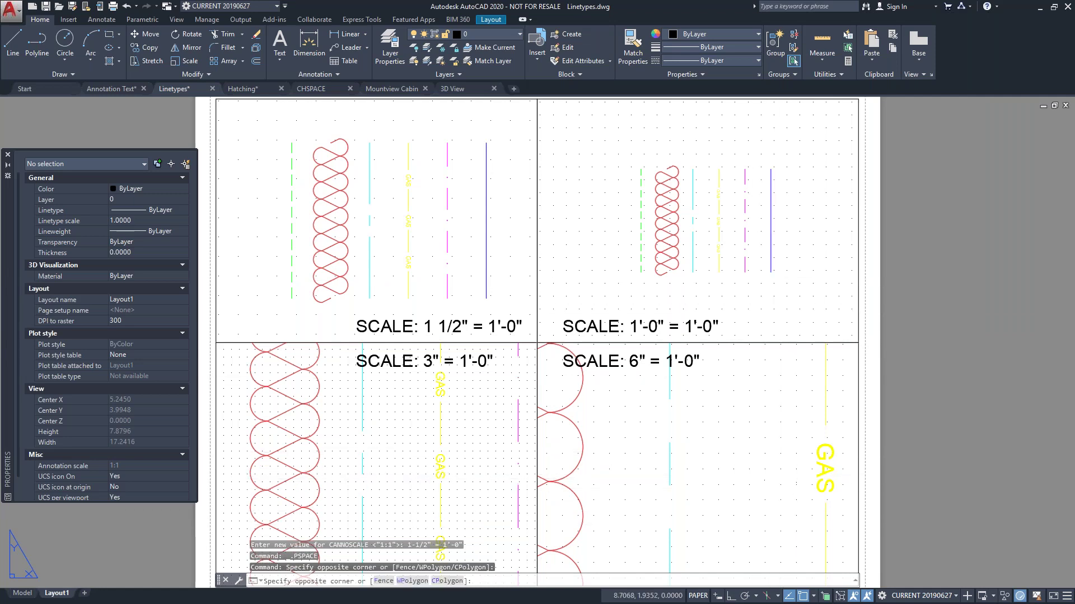
Activate the lower-right 6" = 1'-0" viewport and regenerate its display
double_click(753, 470)
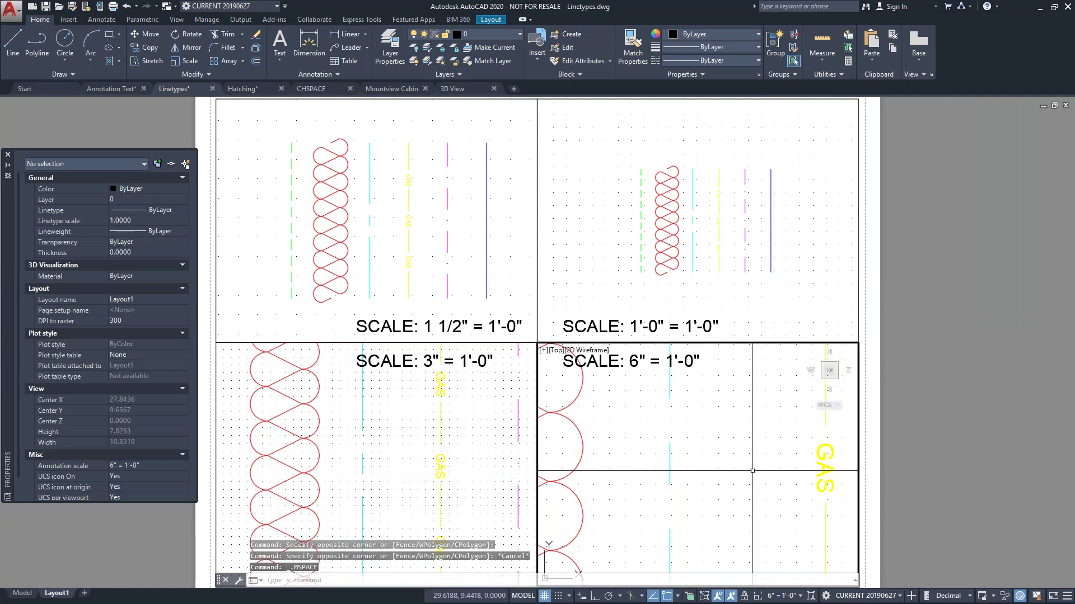
text(regen)
key(Return)
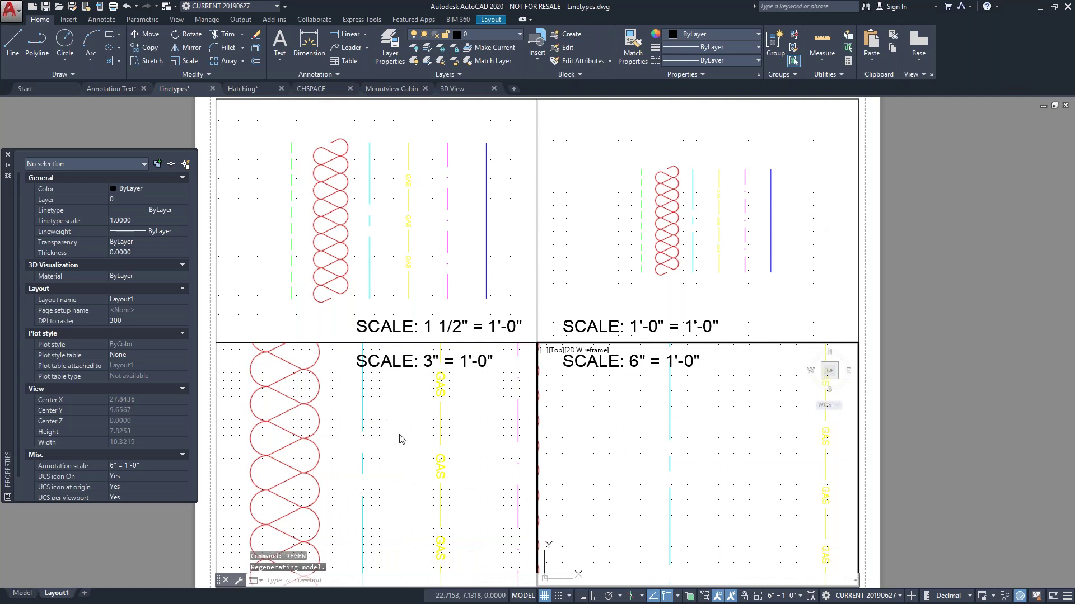
Return to paper space and regenerate all viewports on Layout1 with REGENALL
double_click(1010, 414)
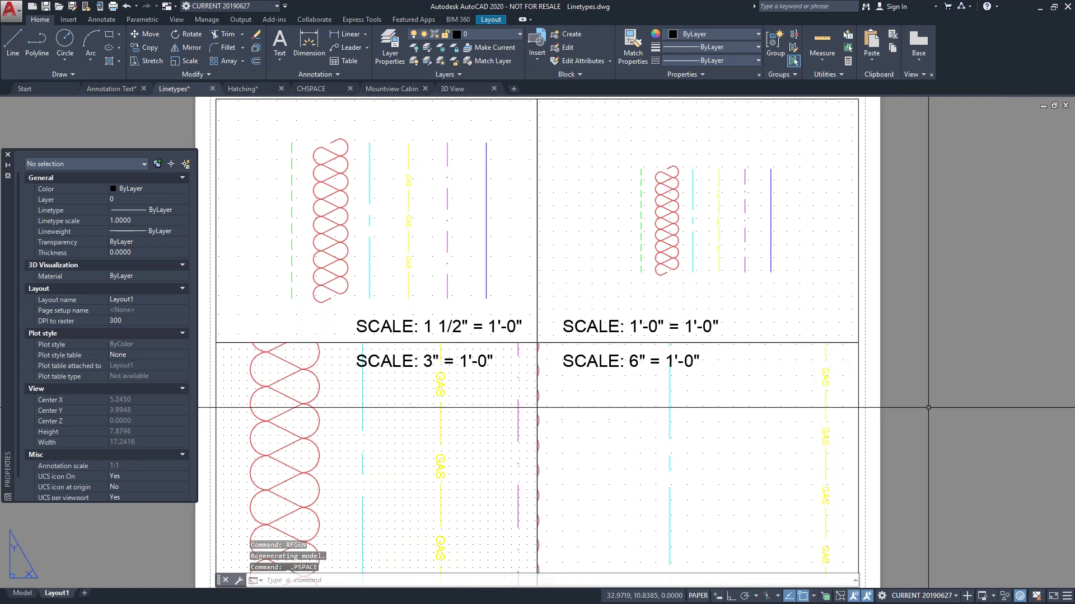
text(reg)
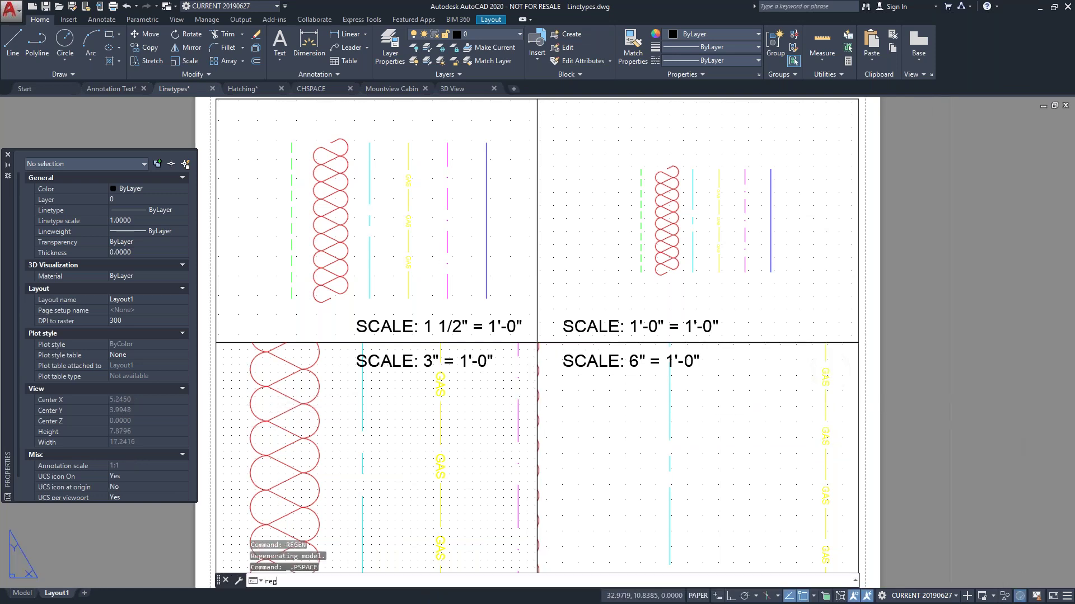
key(Return)
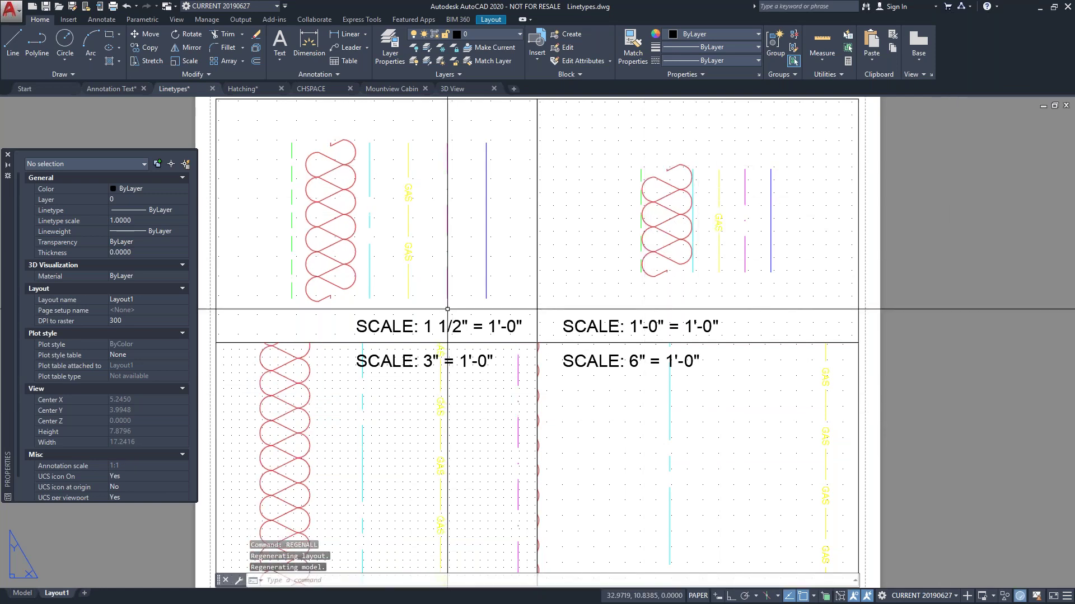
click(957, 233)
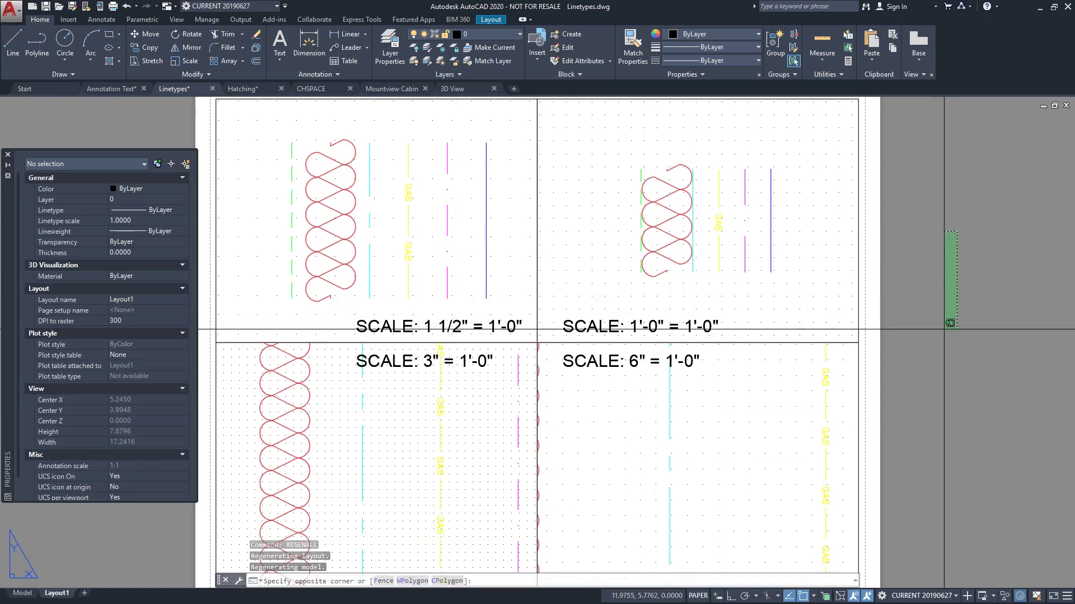
click(944, 346)
click(943, 330)
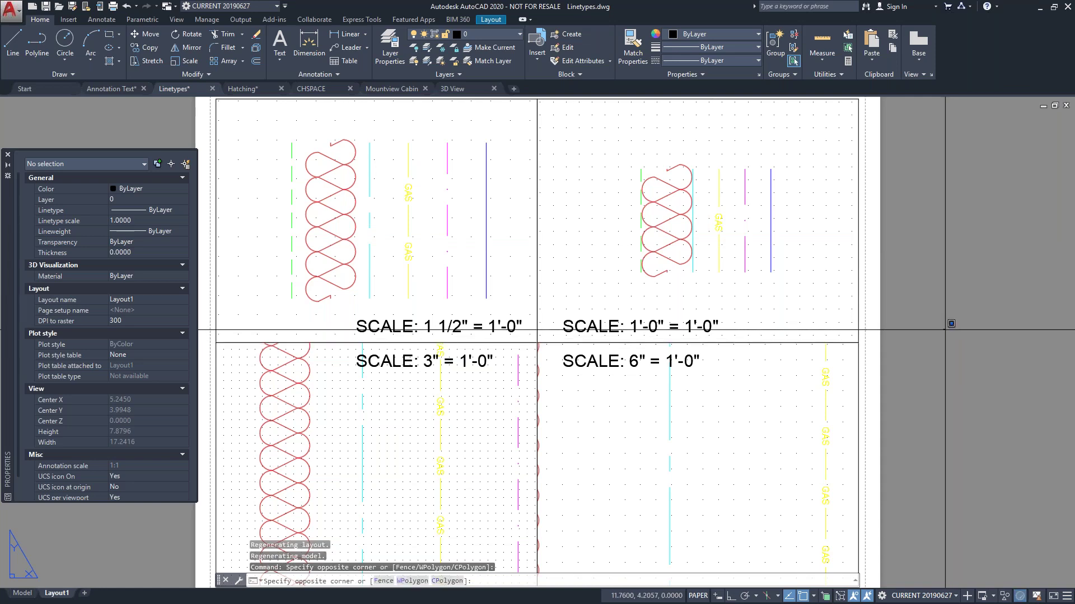
click(972, 285)
click(953, 384)
click(983, 265)
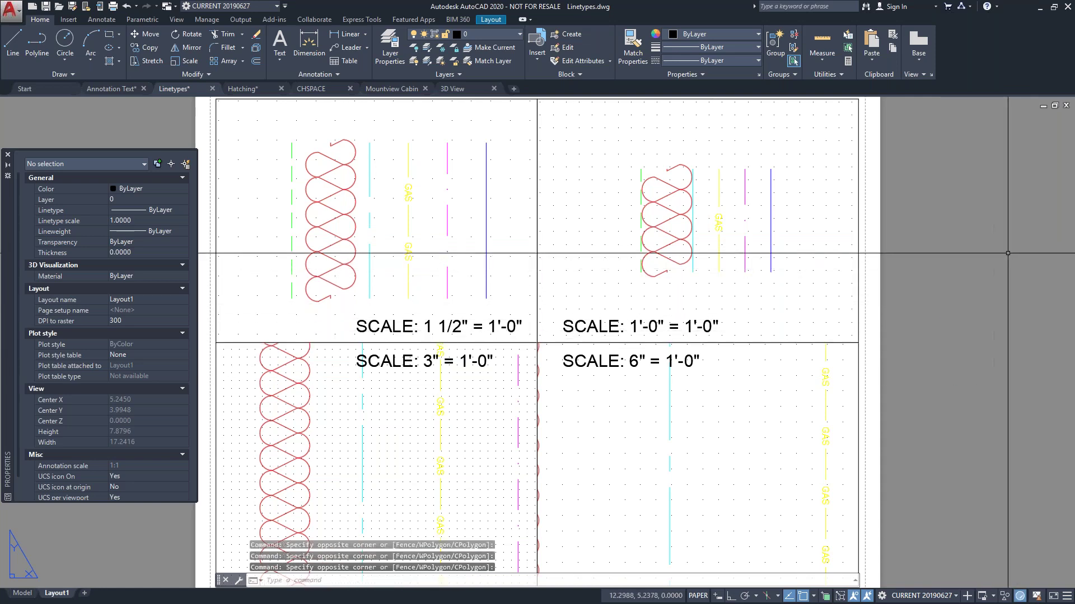
click(981, 249)
click(955, 319)
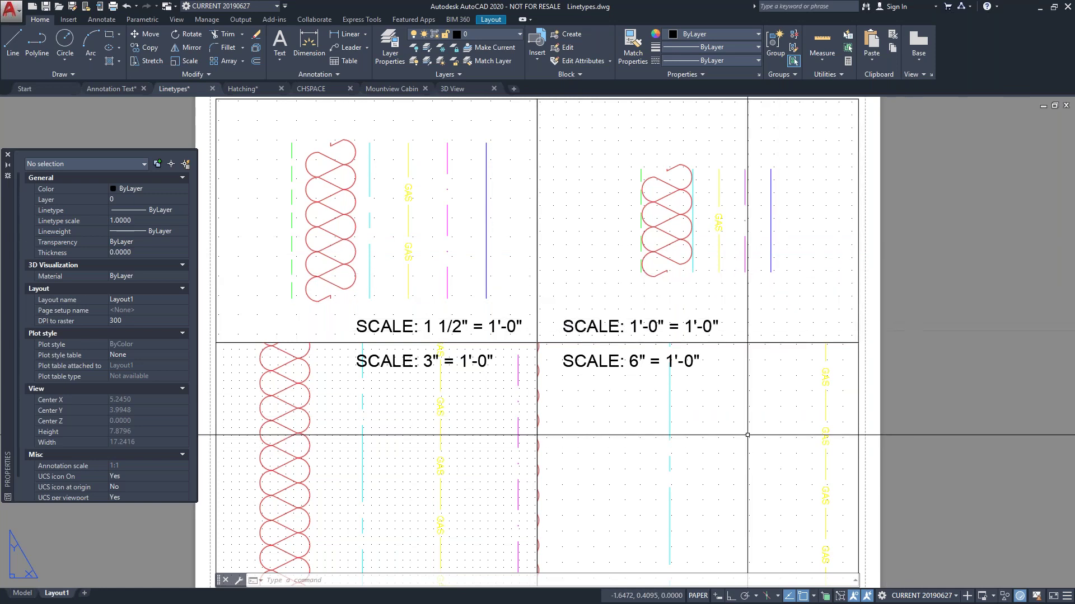
click(952, 408)
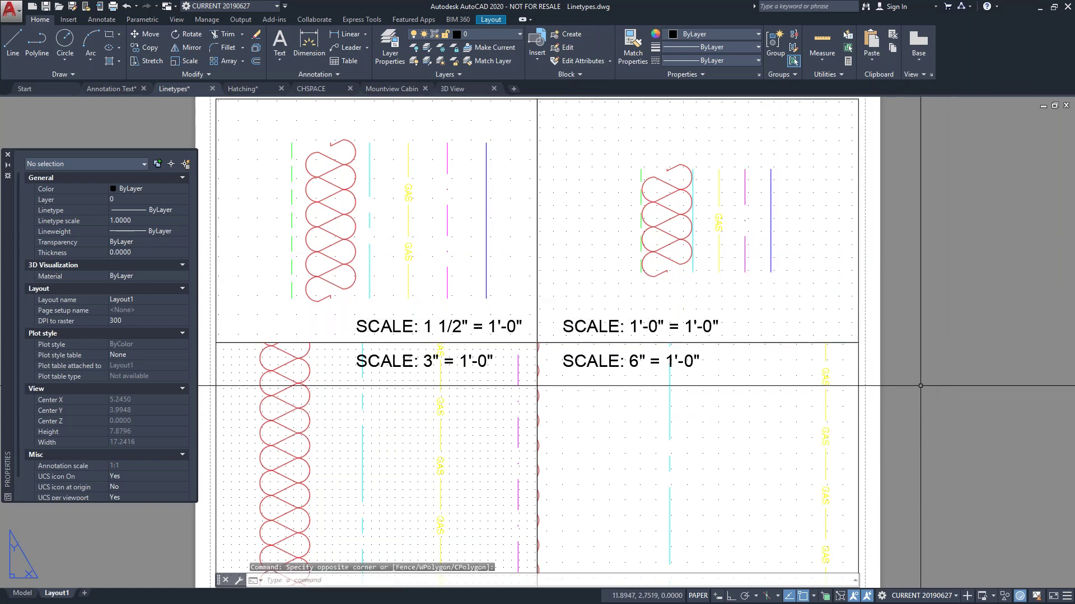
Undo the recent regeneration commands and zoom the upper-right viewport to the drawing extents
key(ctrl+z)
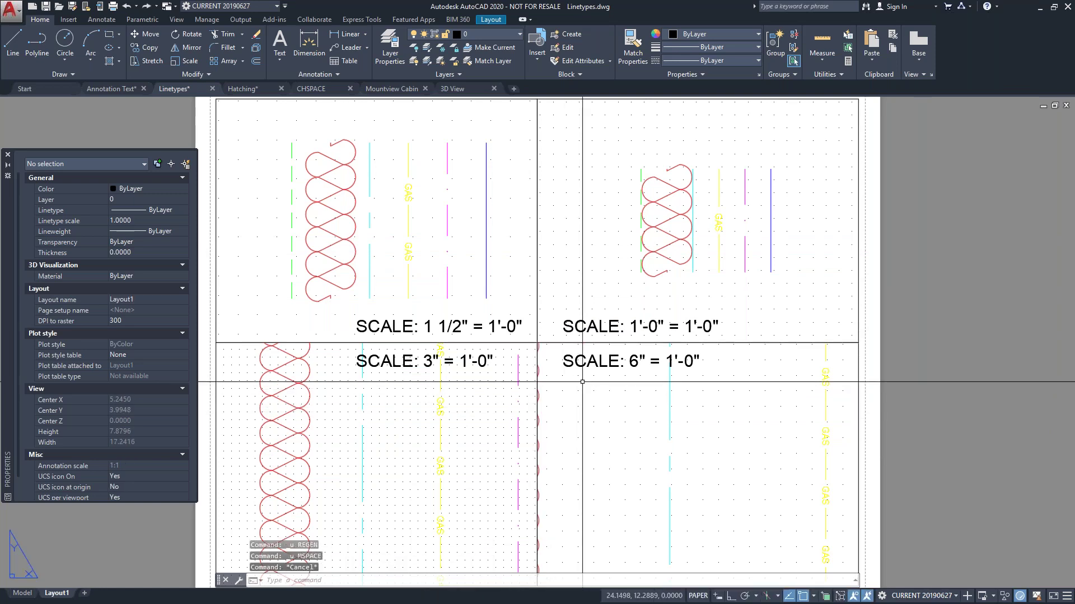
double_click(692, 270)
text(z)
key(Return)
text(e)
key(Return)
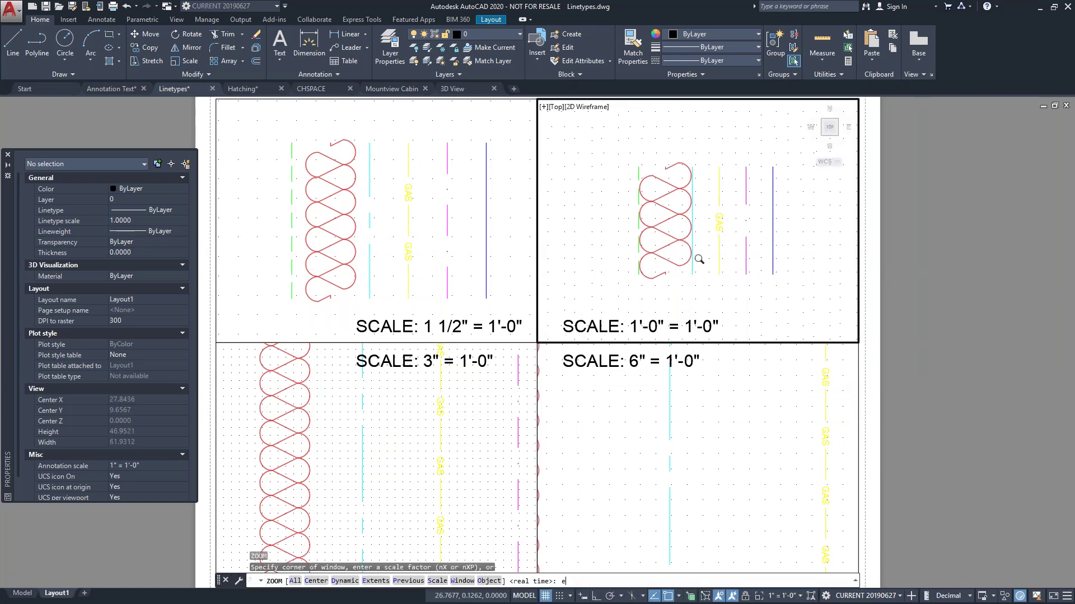
Activate the lower-right viewport and zoom it to the drawing extents
click(706, 494)
text(z)
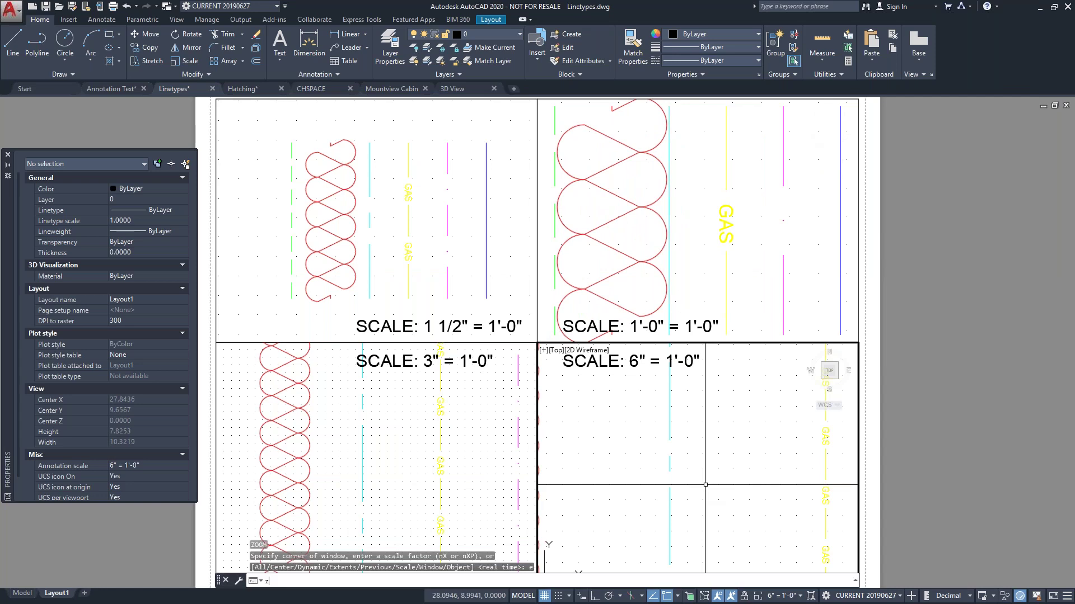
key(Return)
text(e)
key(Return)
Activate the lower-left viewport and zoom it to the drawing extents
click(343, 479)
text(z)
key(Return)
text(e)
key(Return)
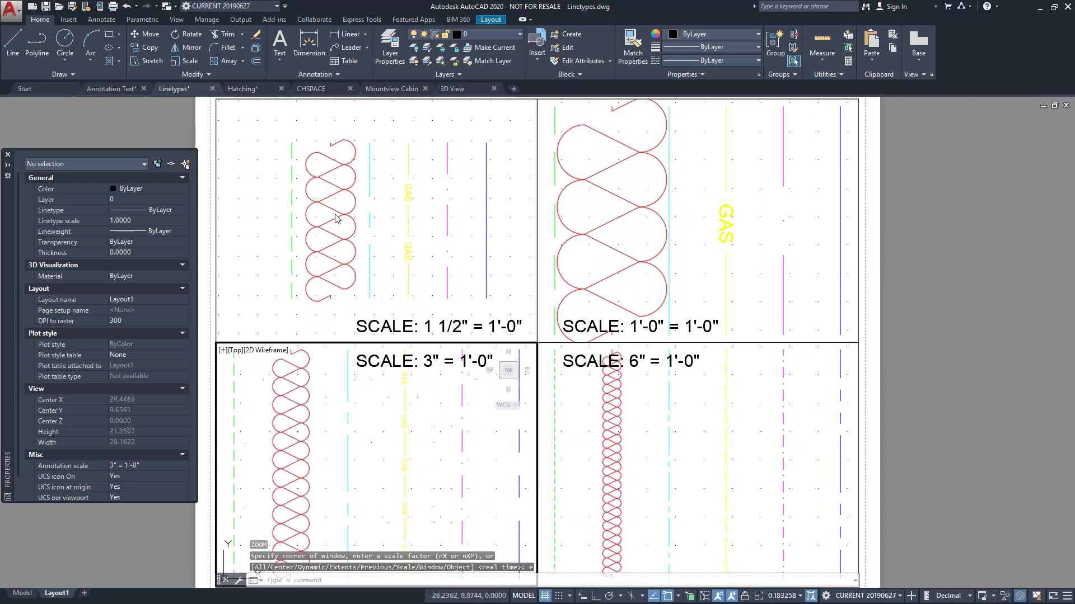
Activate the upper-left viewport and zoom it to the drawing extents
click(336, 220)
text(z)
key(Return)
text(e)
key(Return)
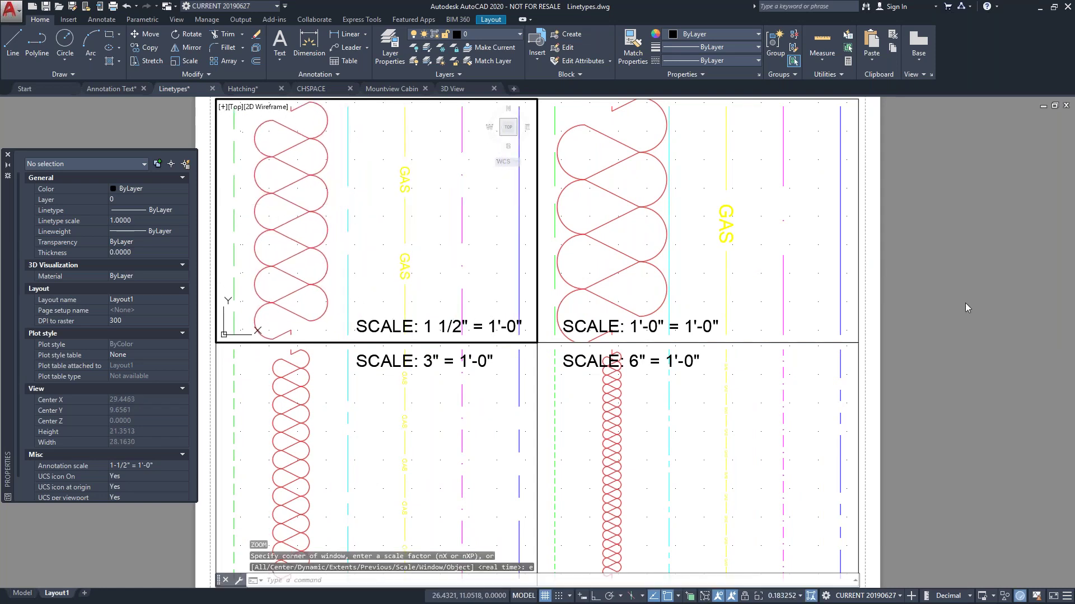
Leave the upper-left viewport for paper space and run REGENALL to update the linetypes in every viewport
double_click(966, 303)
key(Escape)
key(Escape)
text(regen)
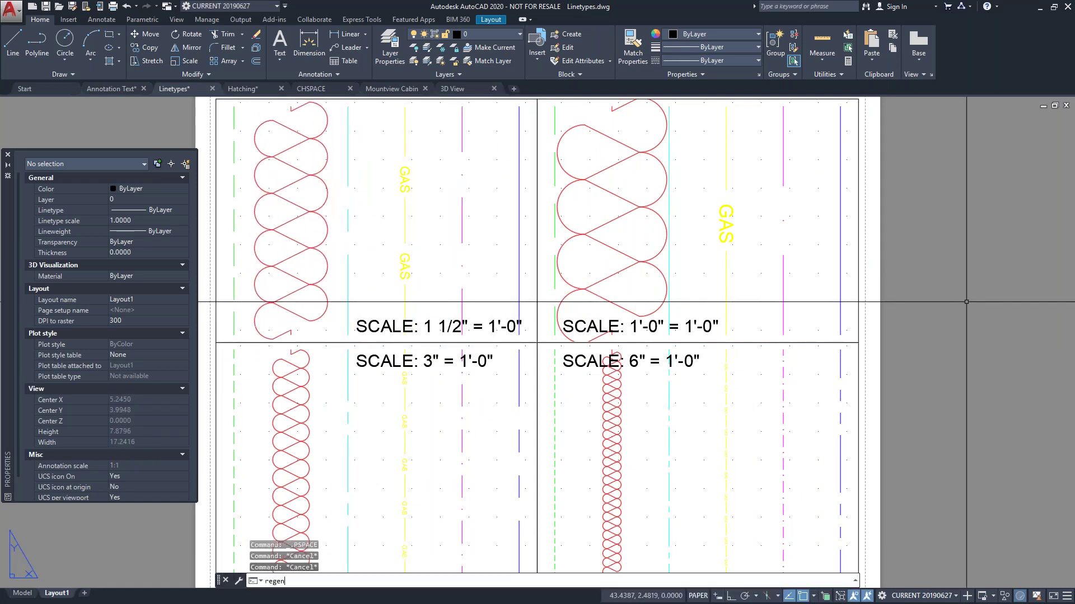
text(all)
key(Return)
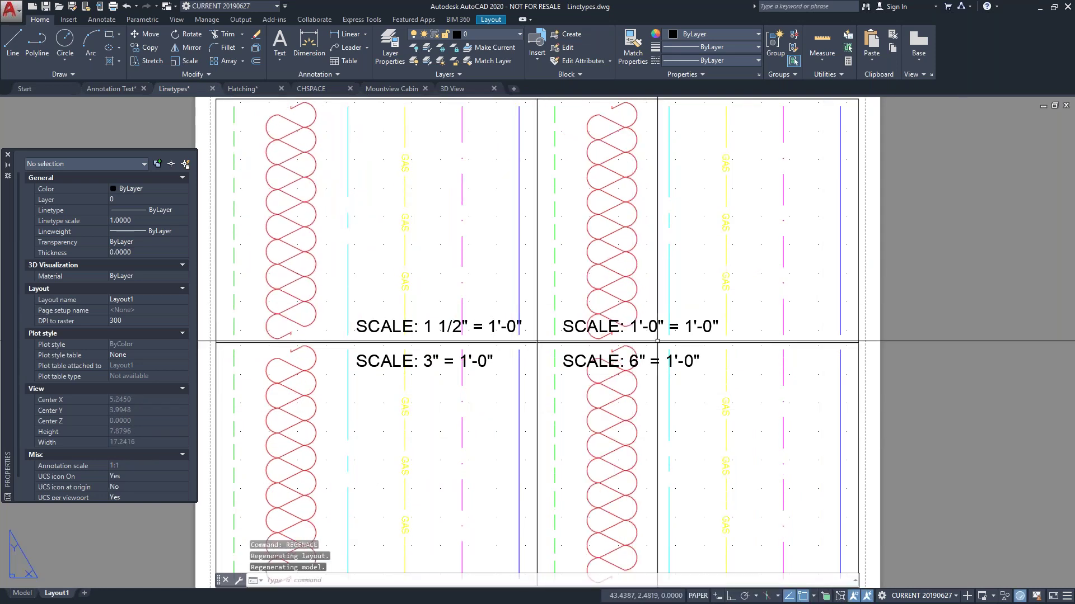
Activate the upper-right viewport and set its scale to 1'-0" = 1'-0"
click(710, 245)
double_click(726, 238)
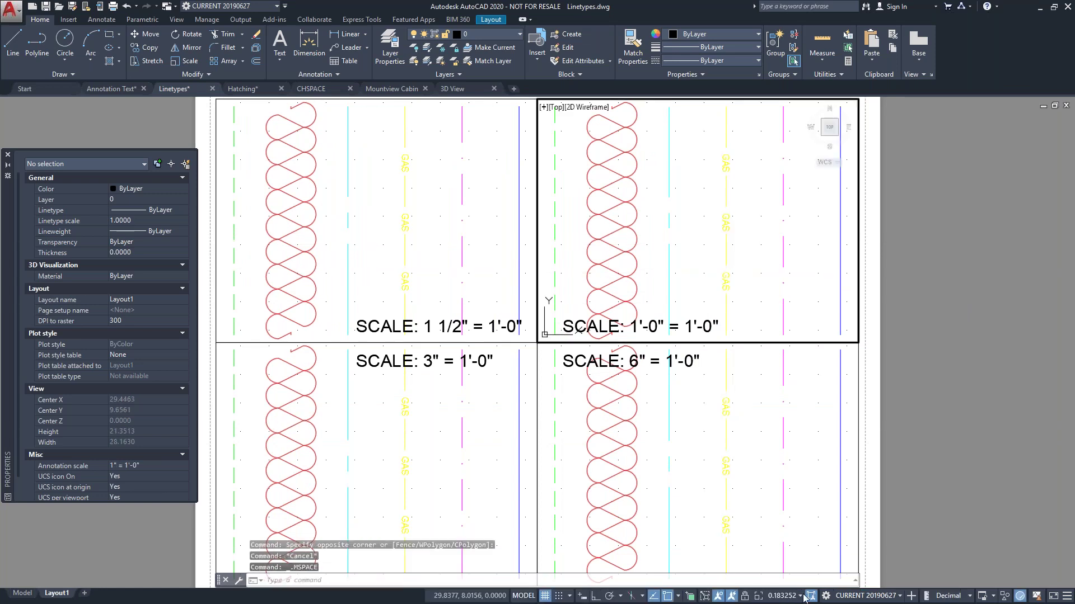
click(801, 597)
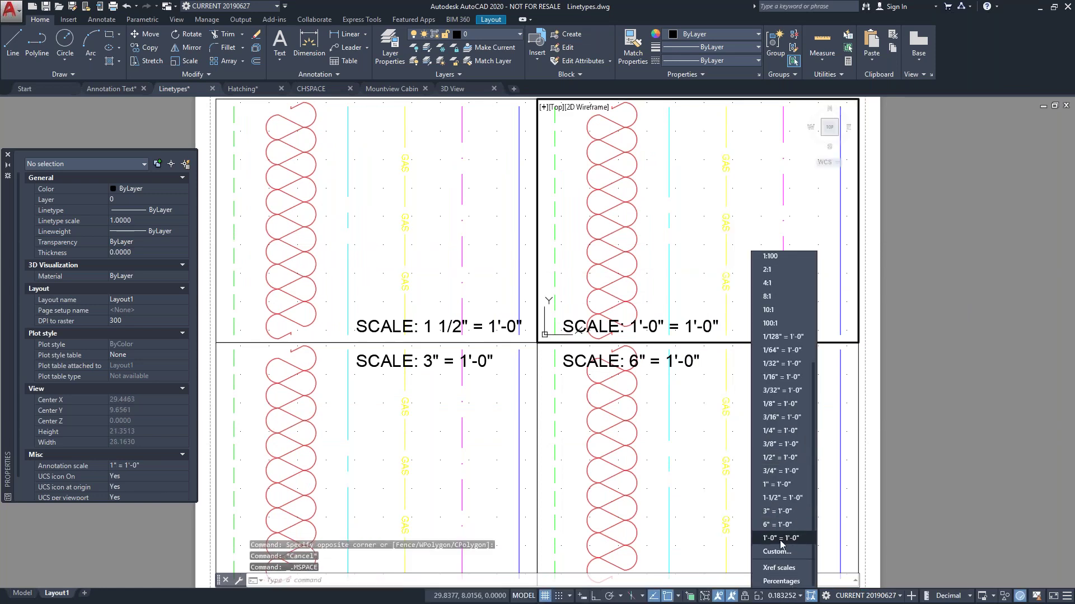
click(780, 540)
click(787, 513)
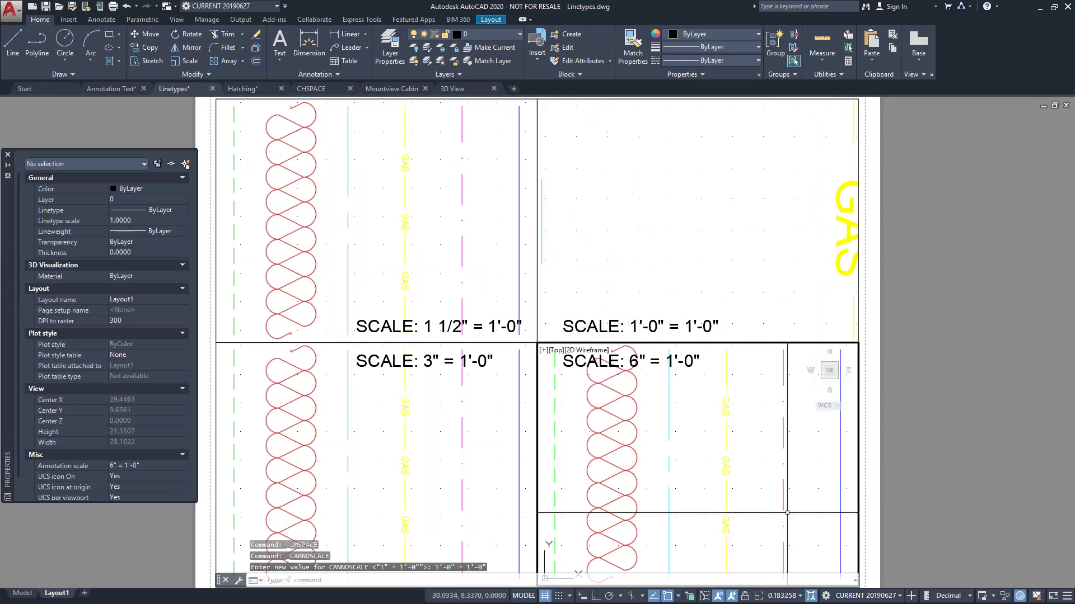
click(757, 262)
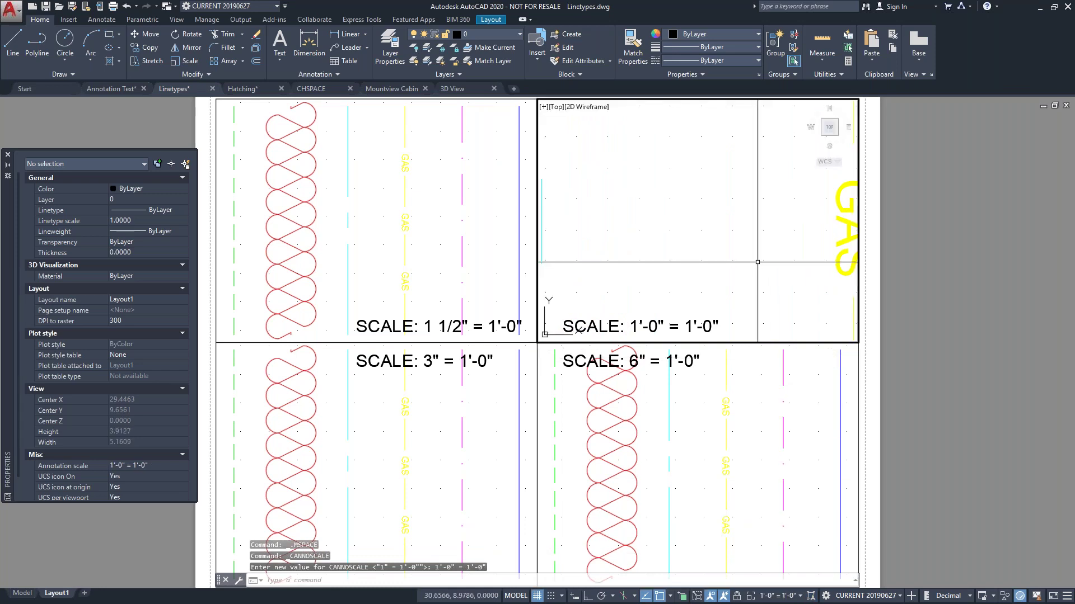
click(782, 598)
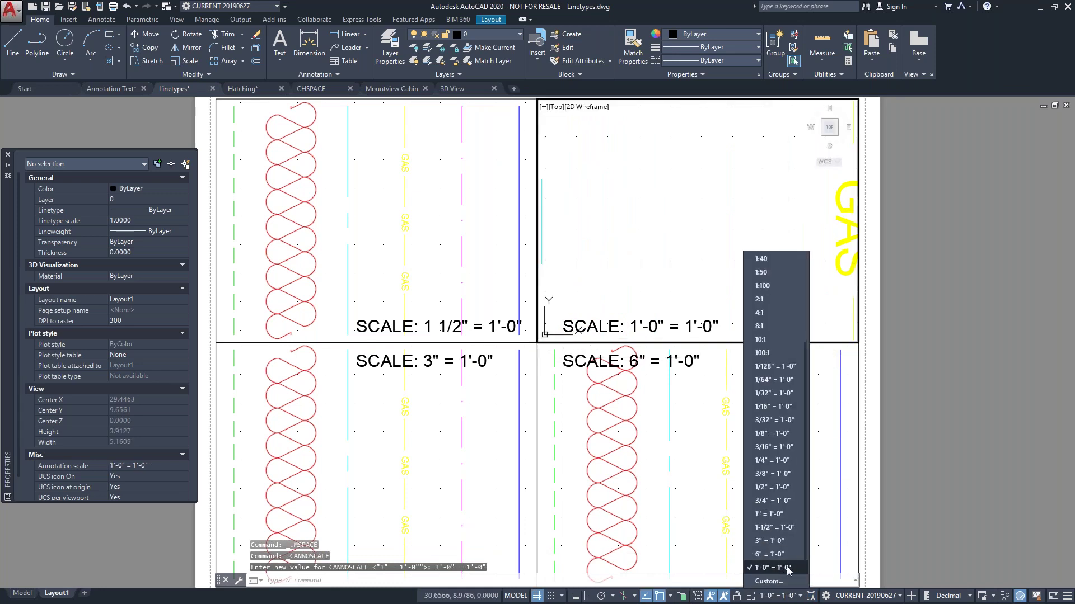
click(787, 566)
Activate the lower-right viewport and set its scale to 6" = 1'-0"
click(750, 532)
click(791, 596)
scroll(782, 531, down, 3)
scroll(787, 562, down, 2)
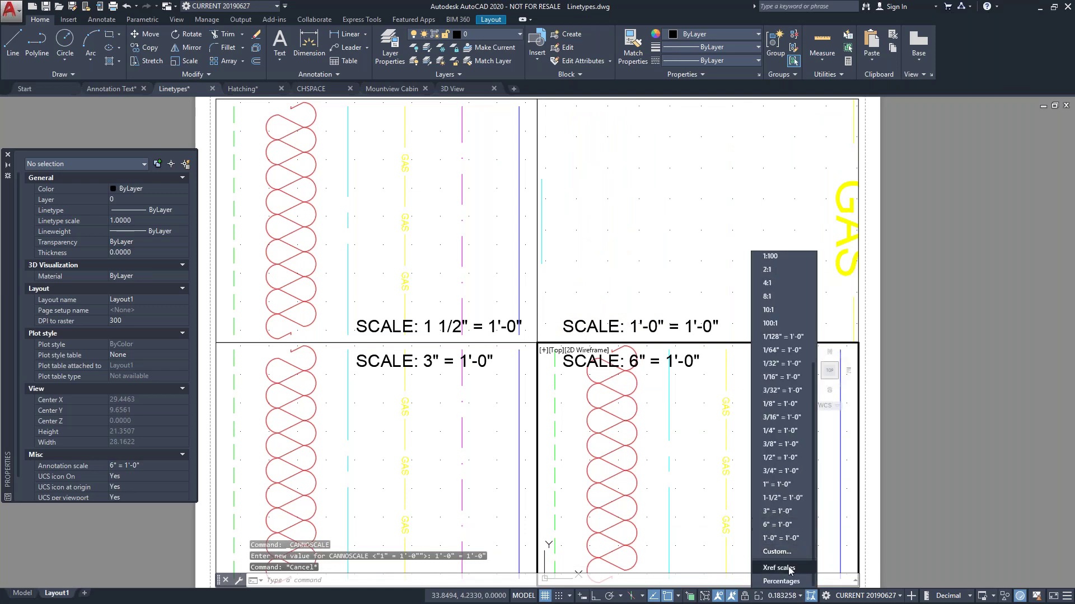
click(789, 529)
Activate the lower-left viewport and set its scale to 3" = 1'-0"
click(414, 446)
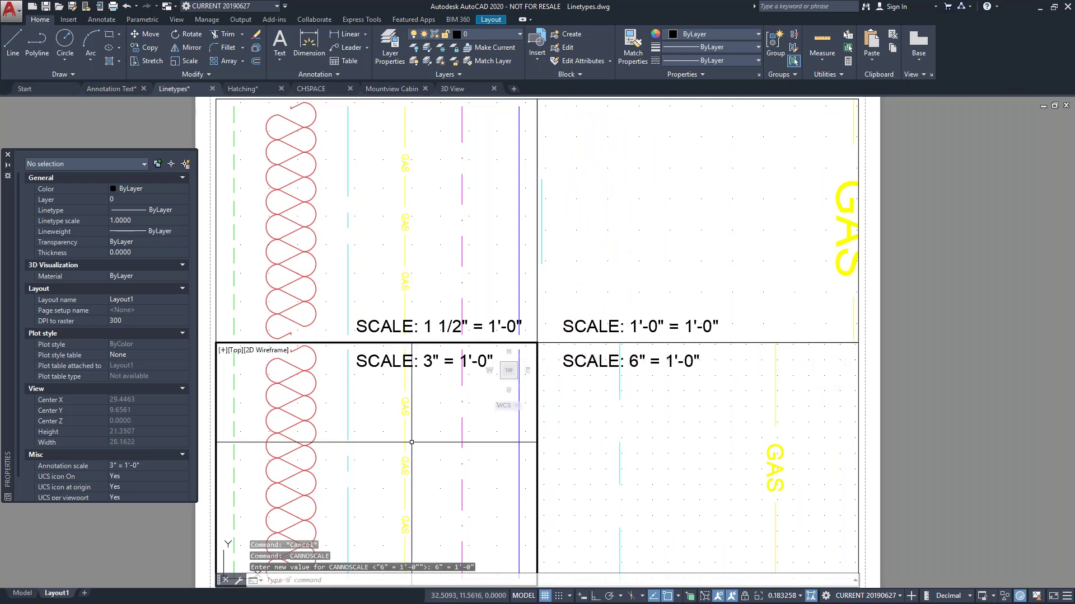
click(798, 596)
scroll(790, 542, down, 5)
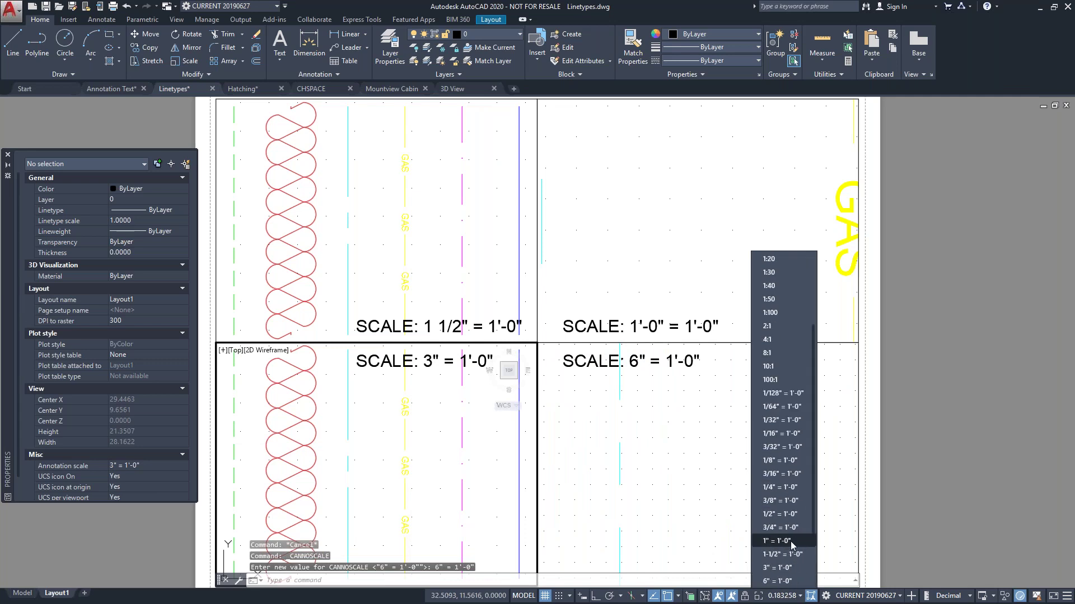
click(791, 512)
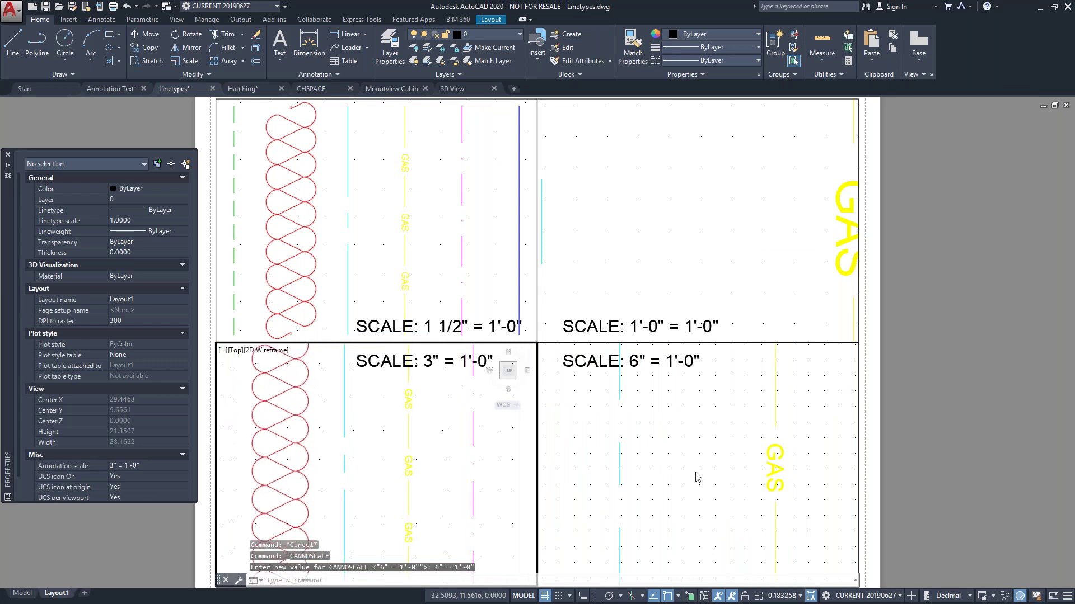
Set the upper-left viewport's scale to 1-1/2" = 1'-0" and return to paper space
click(451, 269)
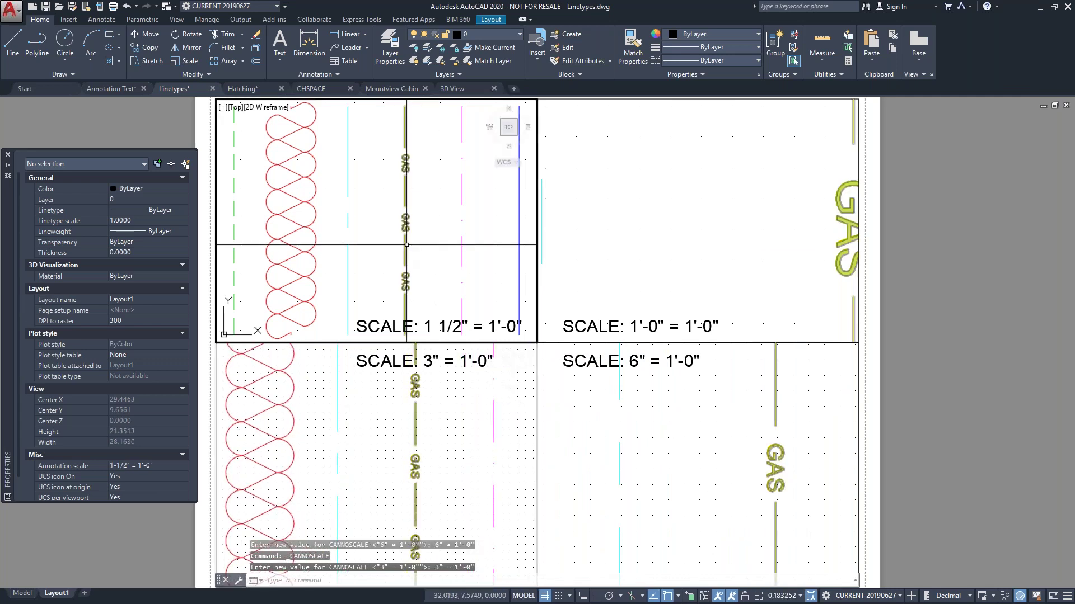
click(766, 597)
click(782, 498)
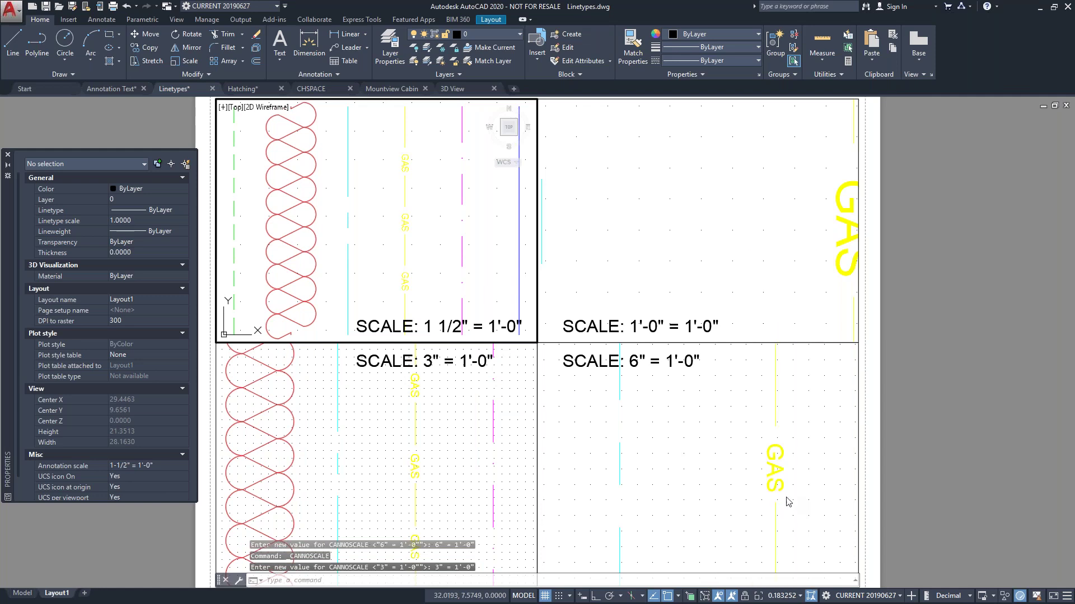
double_click(943, 361)
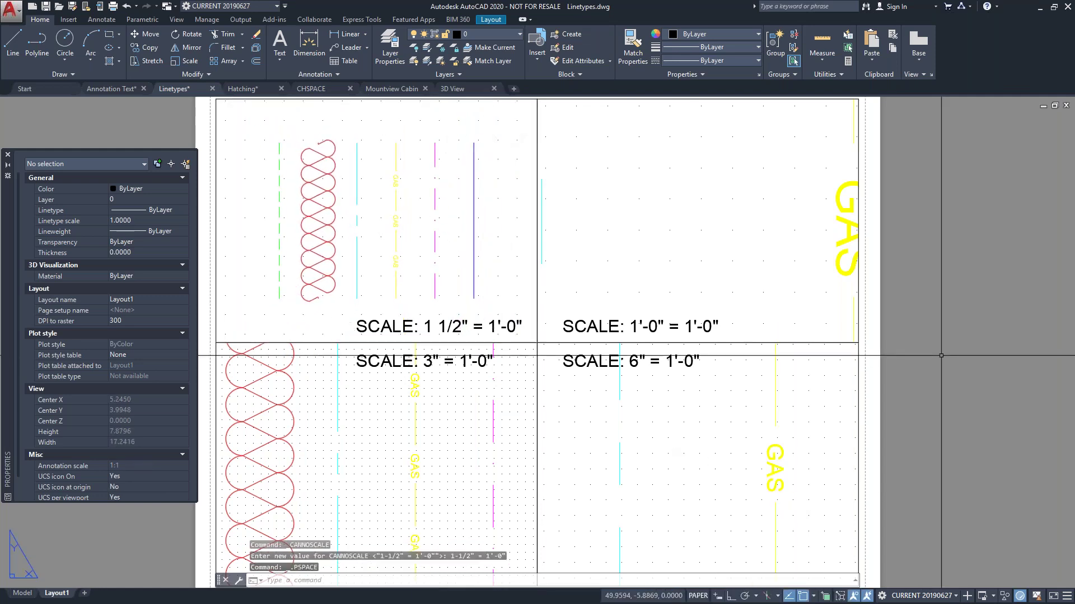
key(Escape)
key(Escape)
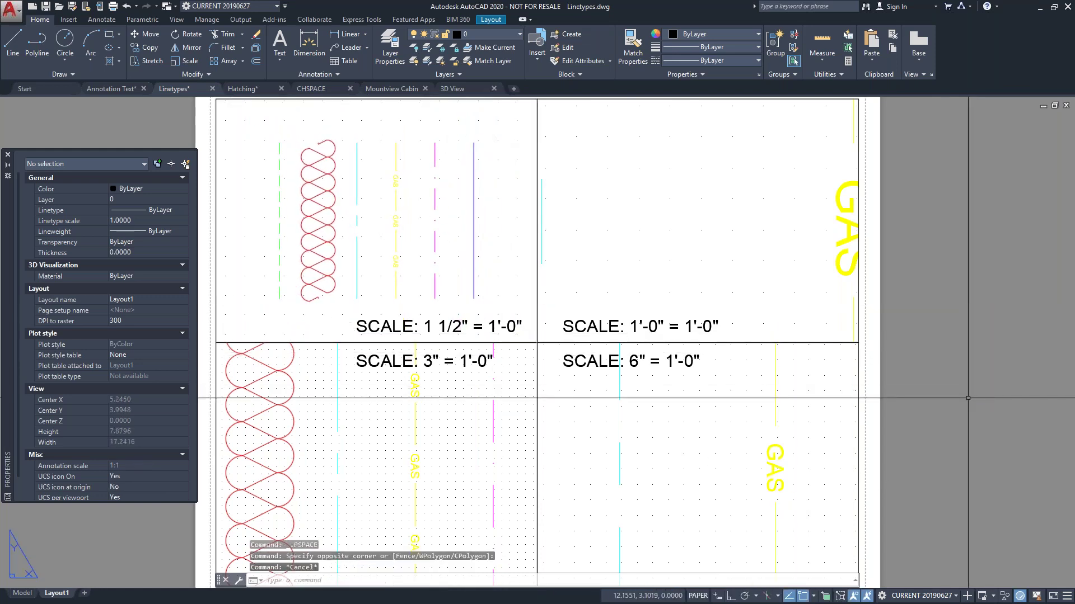
Open the plot settings for Layout1 and choose the 8.5x11 page setup, keeping the dialog clear of the viewports
key(ctrl+p)
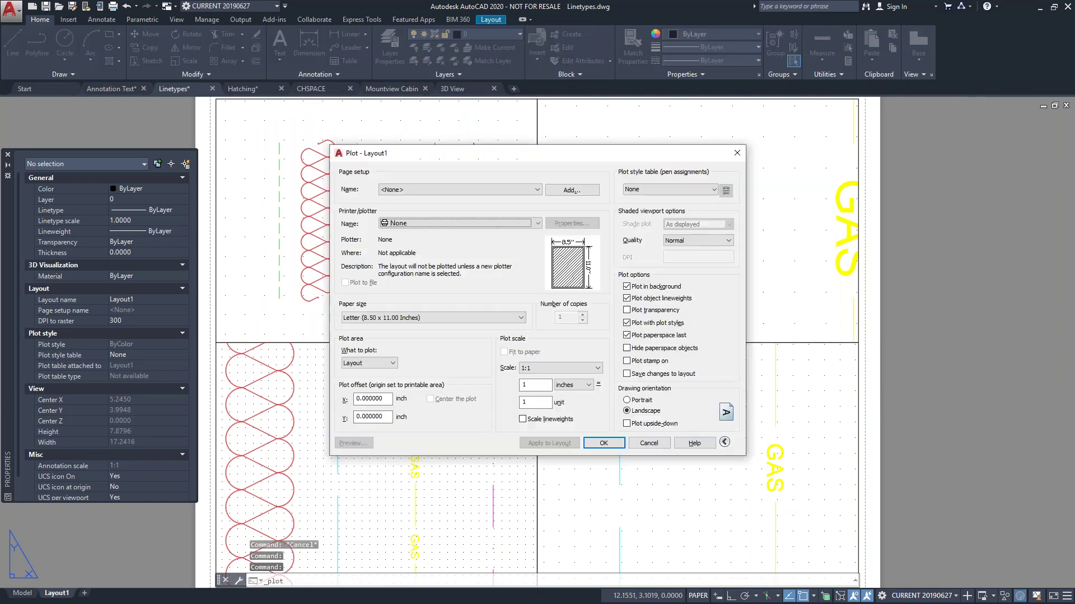
drag(429, 157, 675, 203)
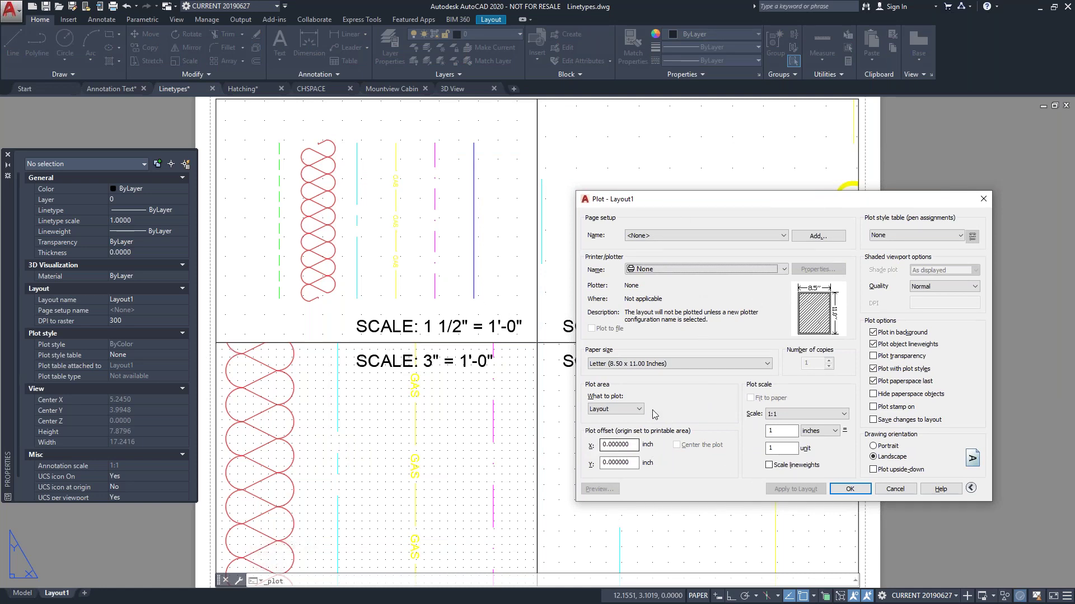
click(683, 235)
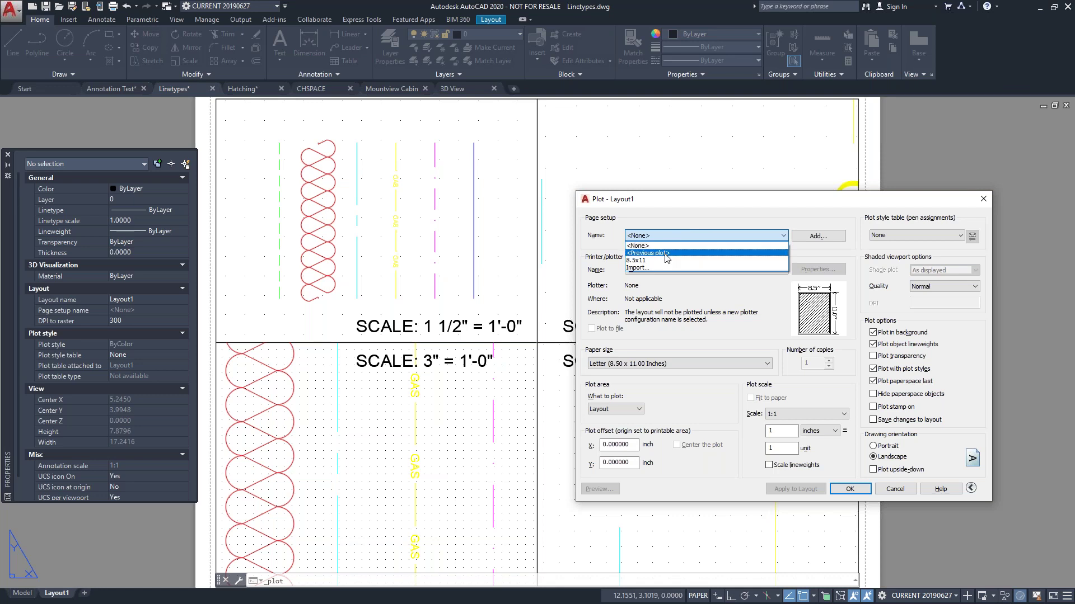
click(666, 261)
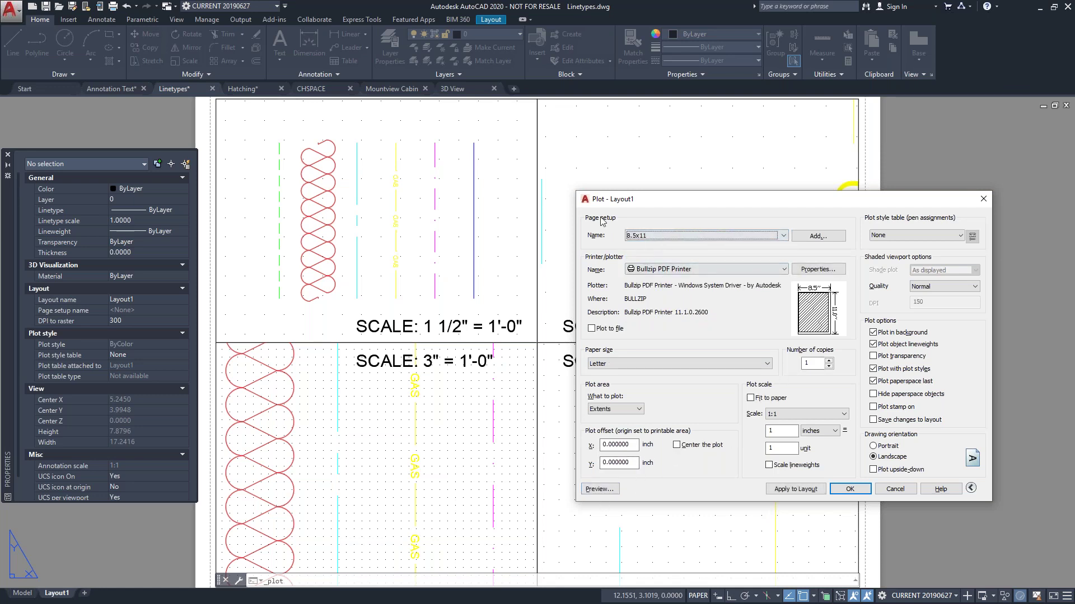
drag(616, 196, 646, 150)
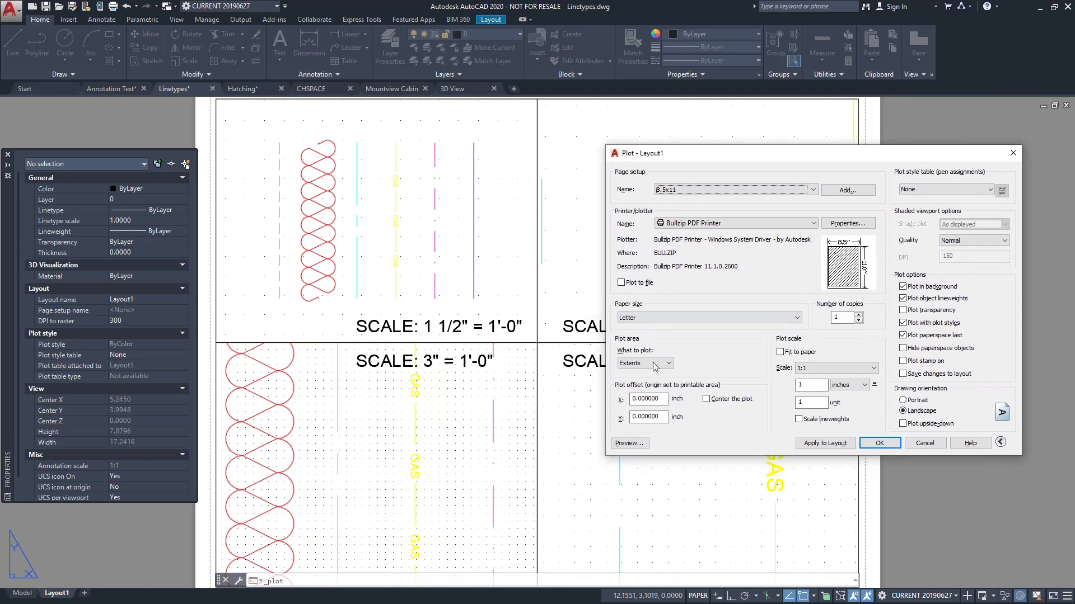
Preview the Layout1 plot to examine the linetypes in each viewport, and leave the plot settings without plotting
click(629, 444)
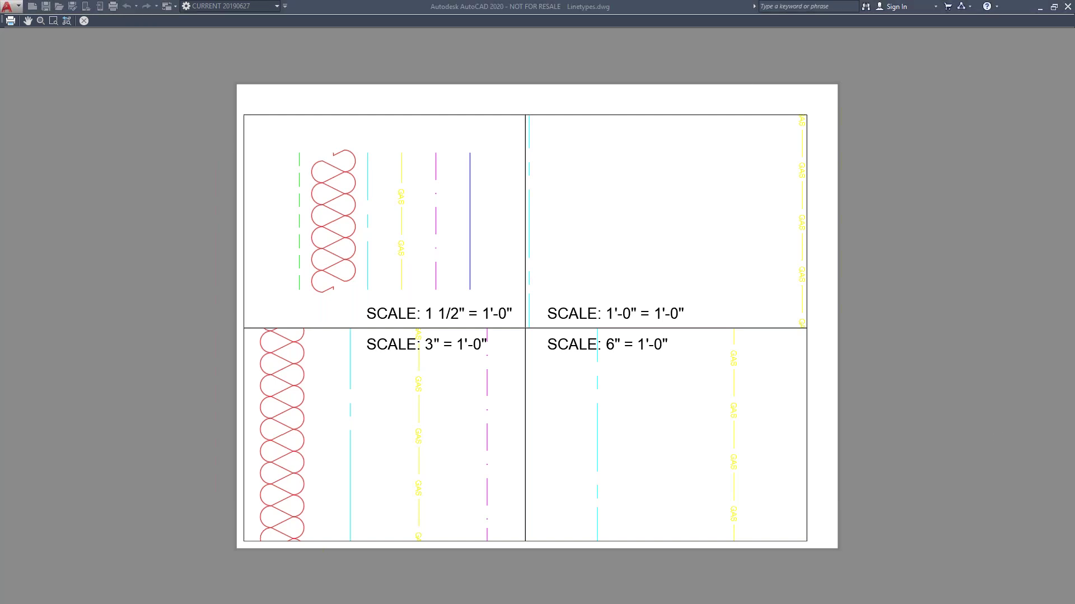
key(alt+Tab)
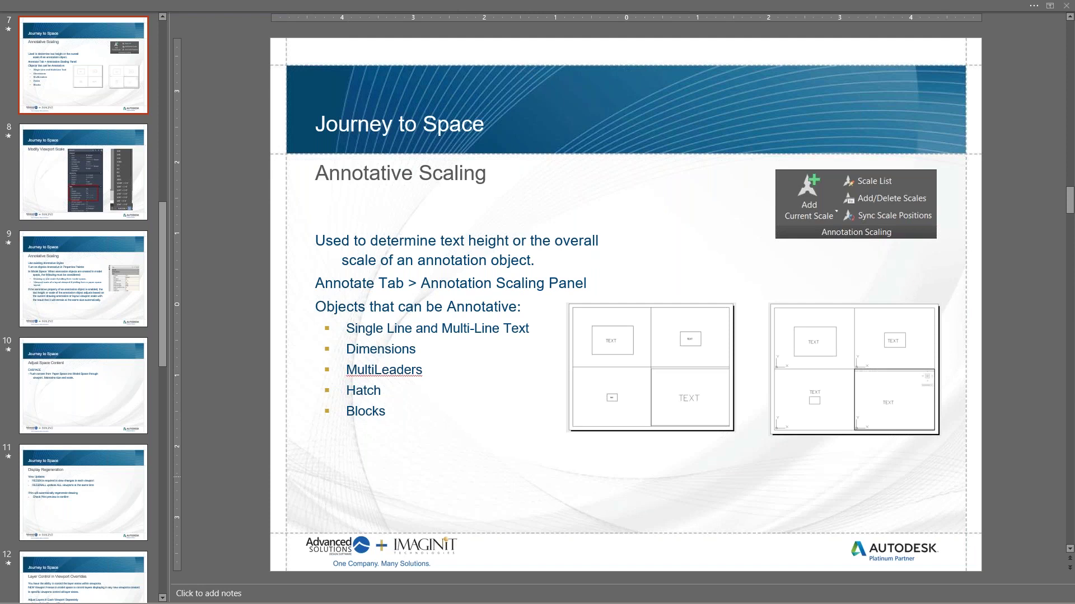
key(alt+Tab)
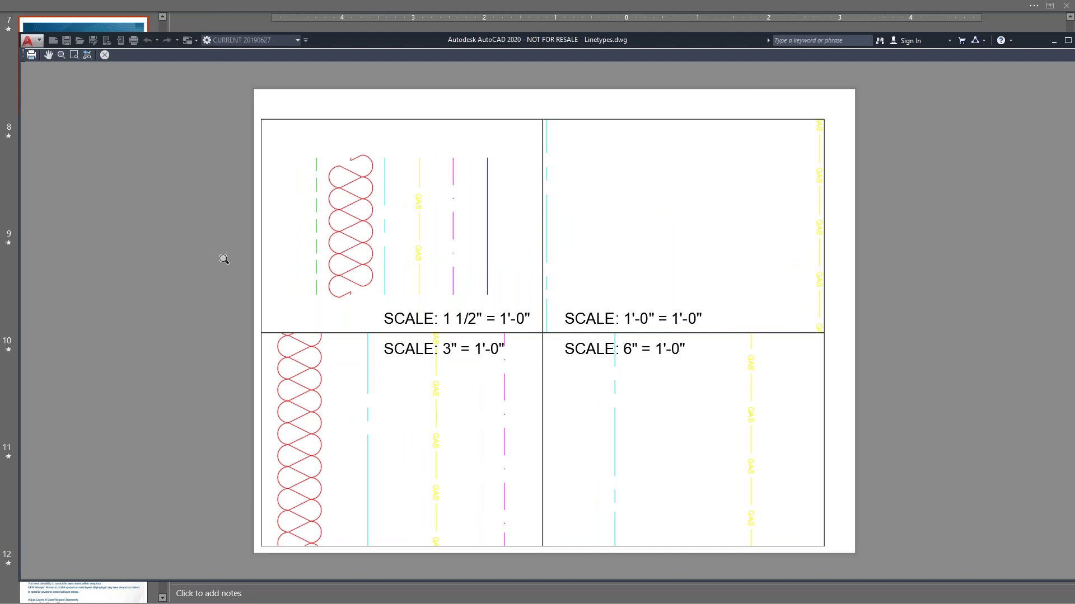
key(Escape)
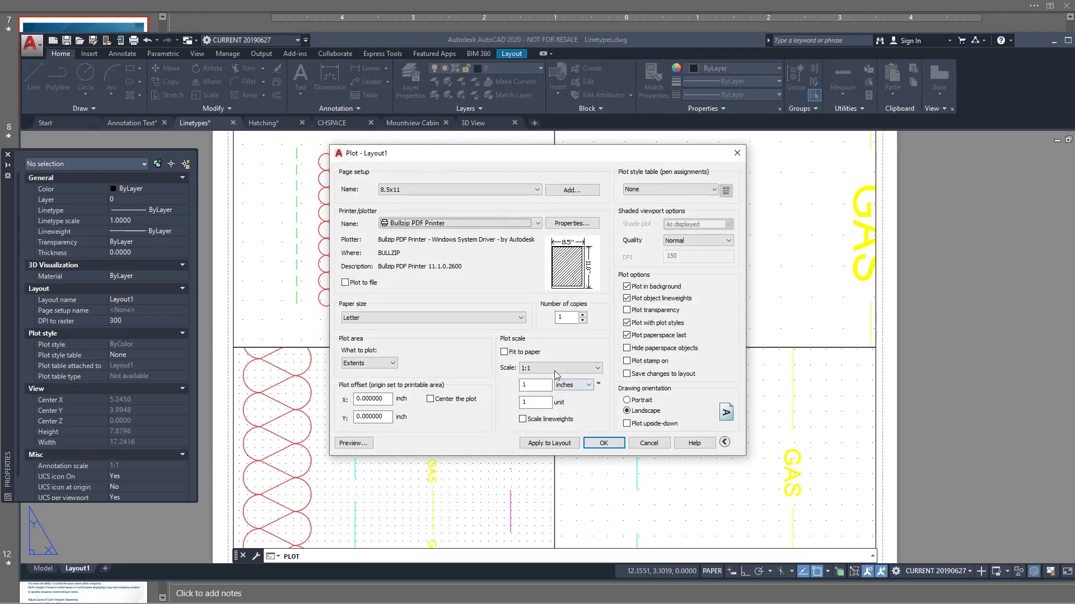
key(Escape)
In model space, draw two crossing single-segment polylines, about 15.7 and 17.0 units long, across the vertical linetype samples
click(43, 569)
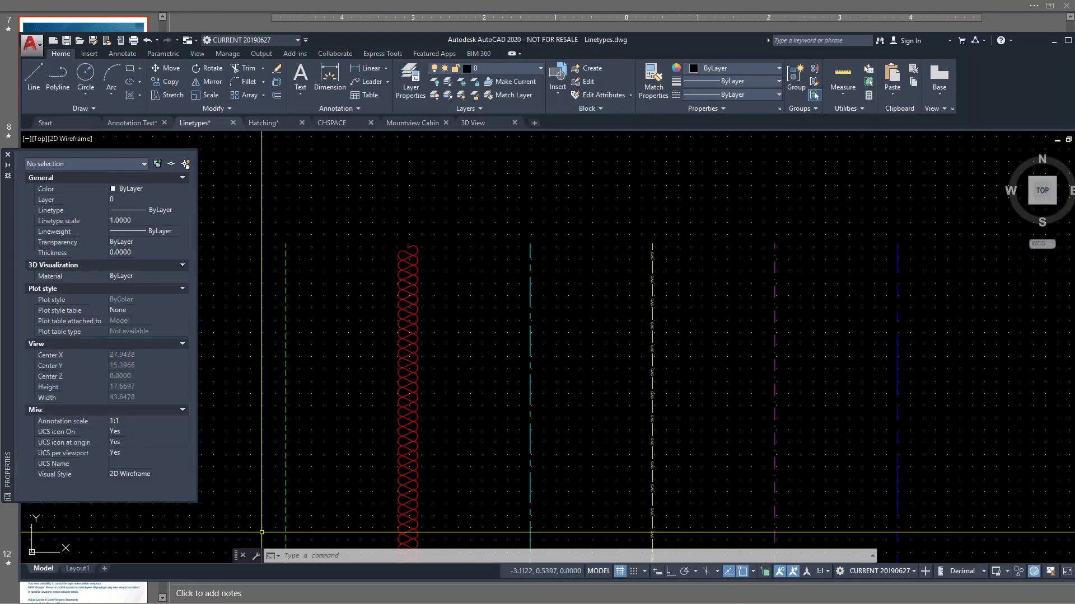
scroll(597, 344, down, 1)
text(pl)
key(Return)
click(508, 310)
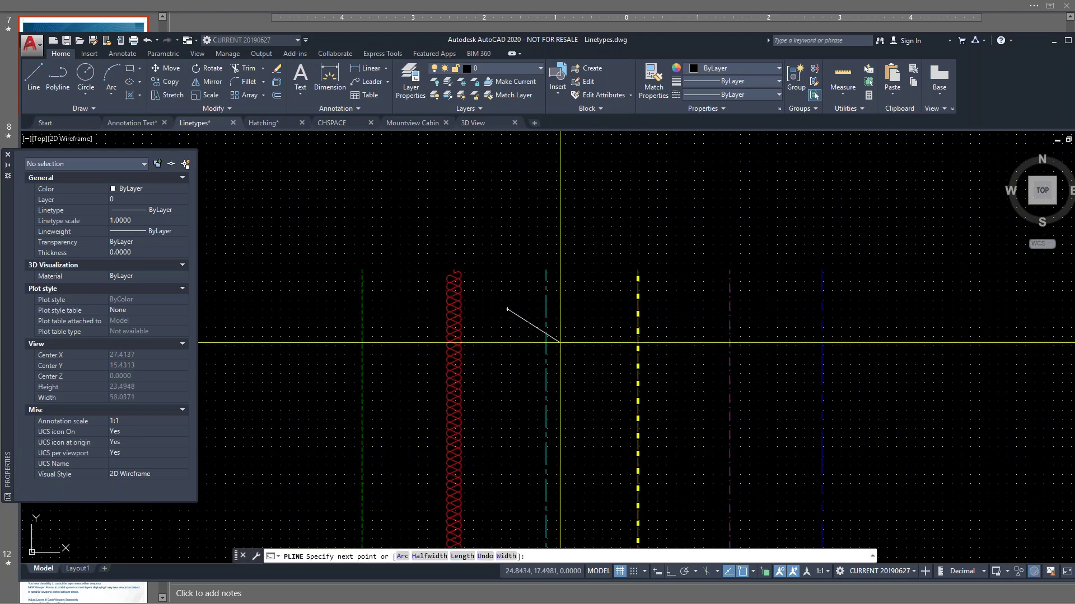
click(736, 484)
key(Return)
right_click(734, 317)
click(763, 324)
click(767, 311)
click(499, 475)
key(Return)
Assign the DIVIDE linetype to the crossing polyline that rises to the right, and clear the selection
click(589, 407)
click(574, 442)
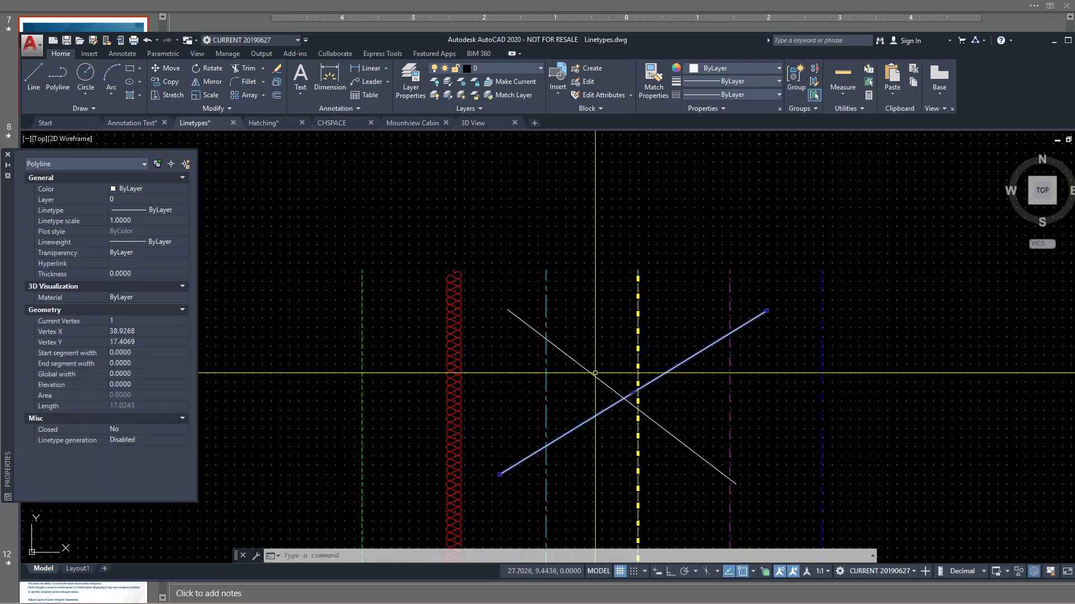
click(719, 95)
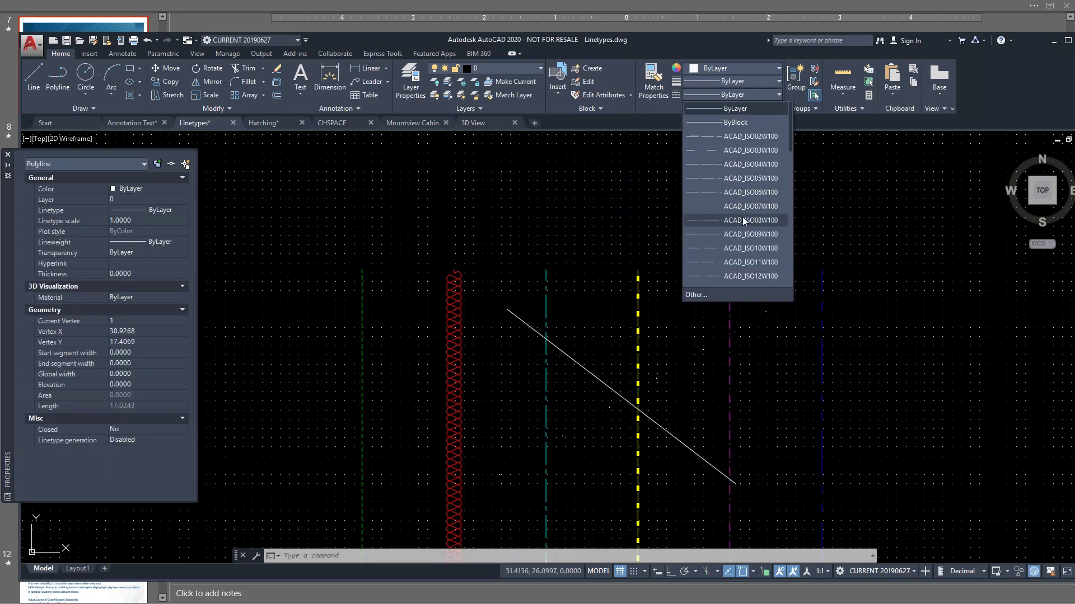
scroll(744, 220, down, 6)
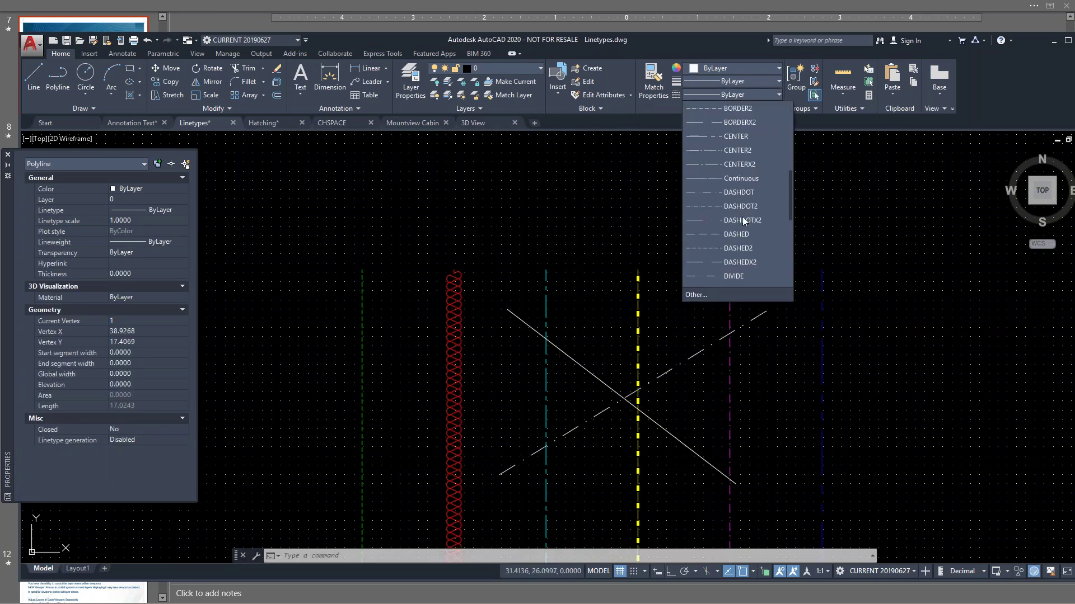
click(710, 279)
key(Escape)
Assign the FENCELINE1 linetype to the crossing polyline that falls to the right, and clear the selection
click(590, 343)
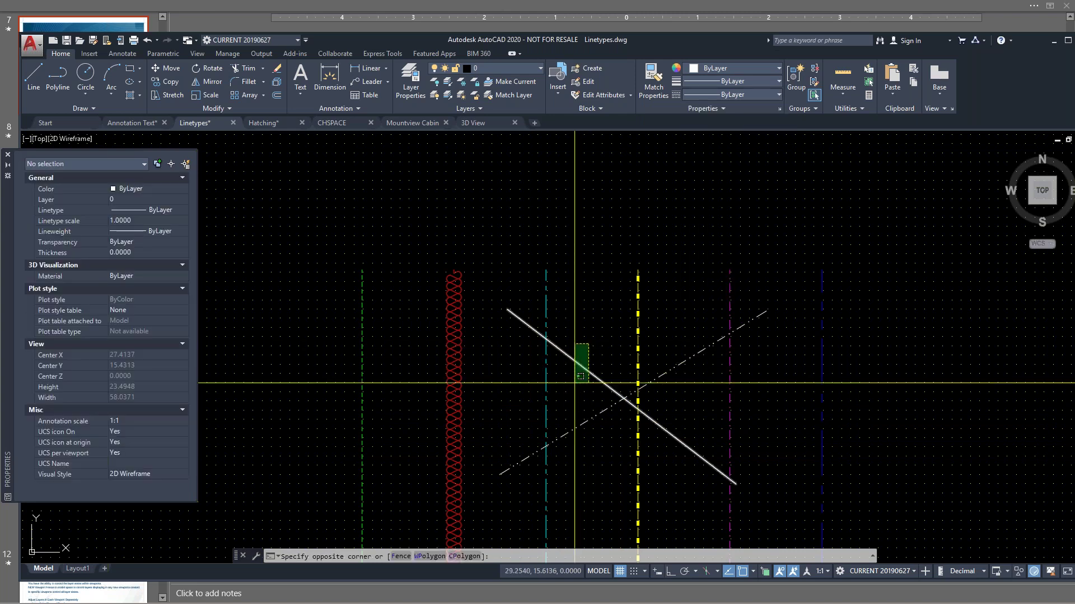
click(574, 383)
click(731, 95)
scroll(710, 246, down, 6)
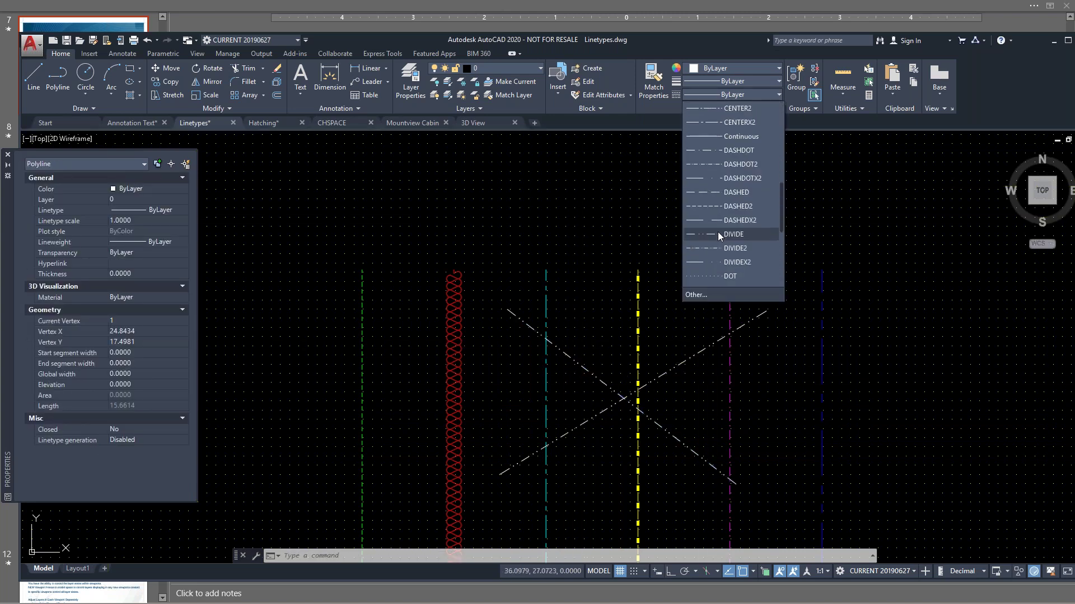
scroll(735, 217, down, 3)
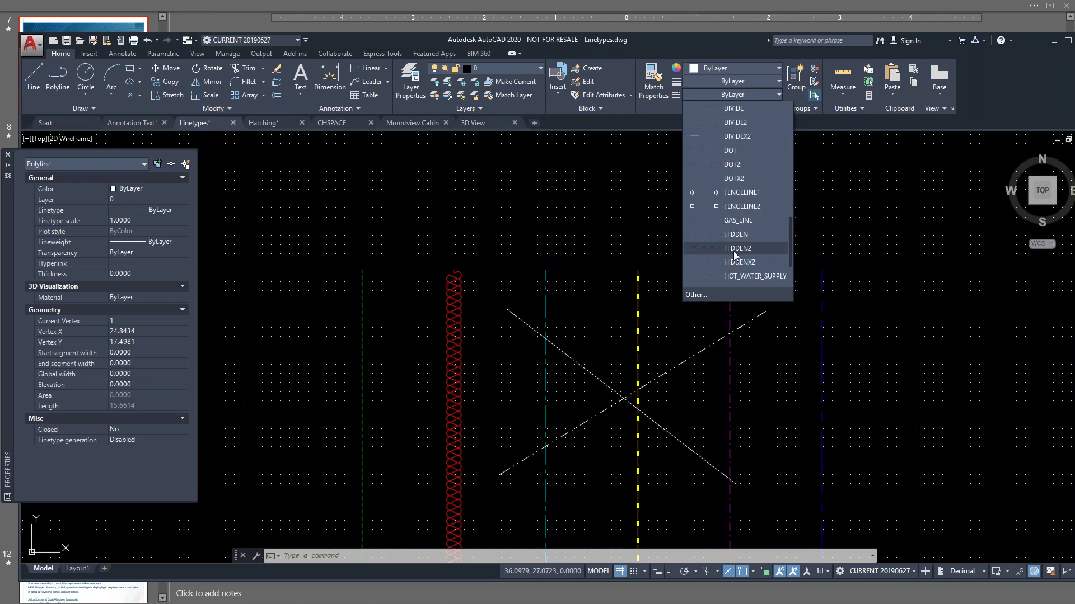
click(744, 193)
key(Escape)
key(Escape)
Set the color of the rising DIVIDE polyline to cyan
scroll(623, 429, up, 11)
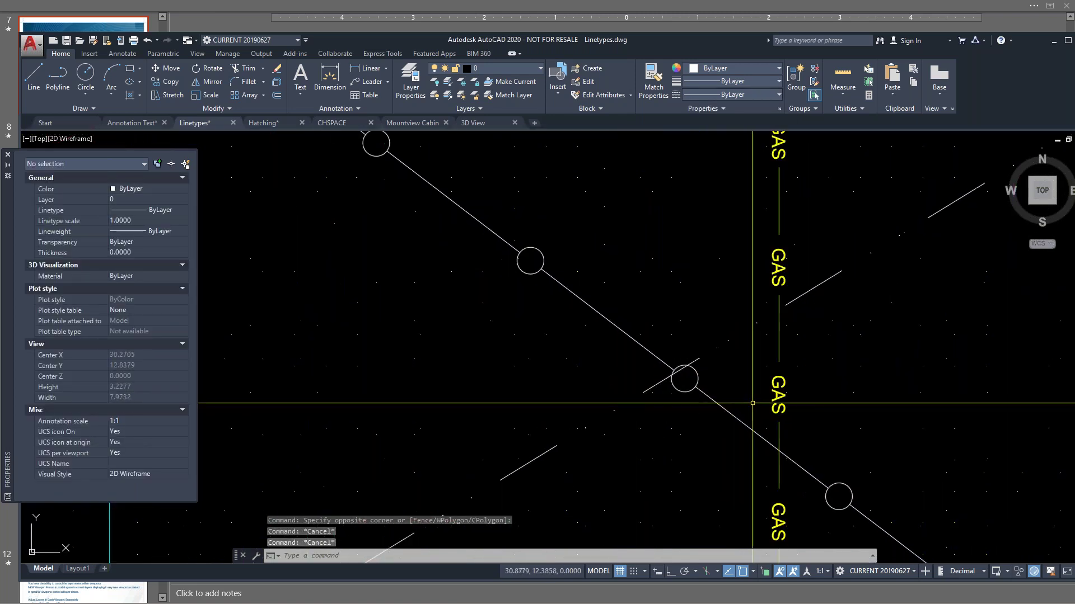
click(593, 492)
click(501, 439)
click(720, 67)
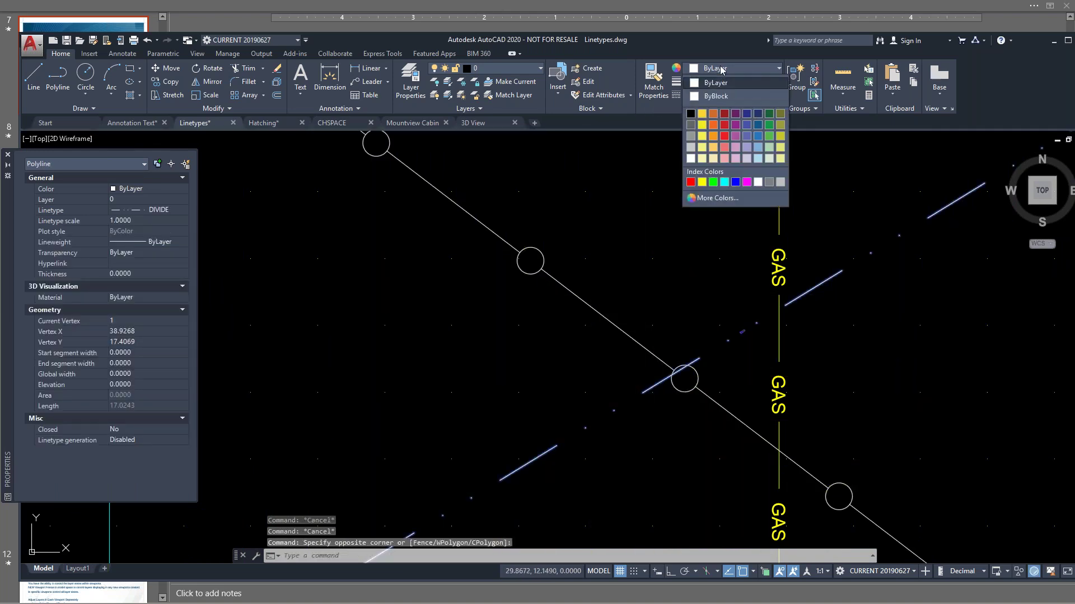
click(724, 181)
key(Escape)
key(Escape)
Set the color of the falling FENCELINE1 polyline to magenta, keeping its linetype
click(663, 361)
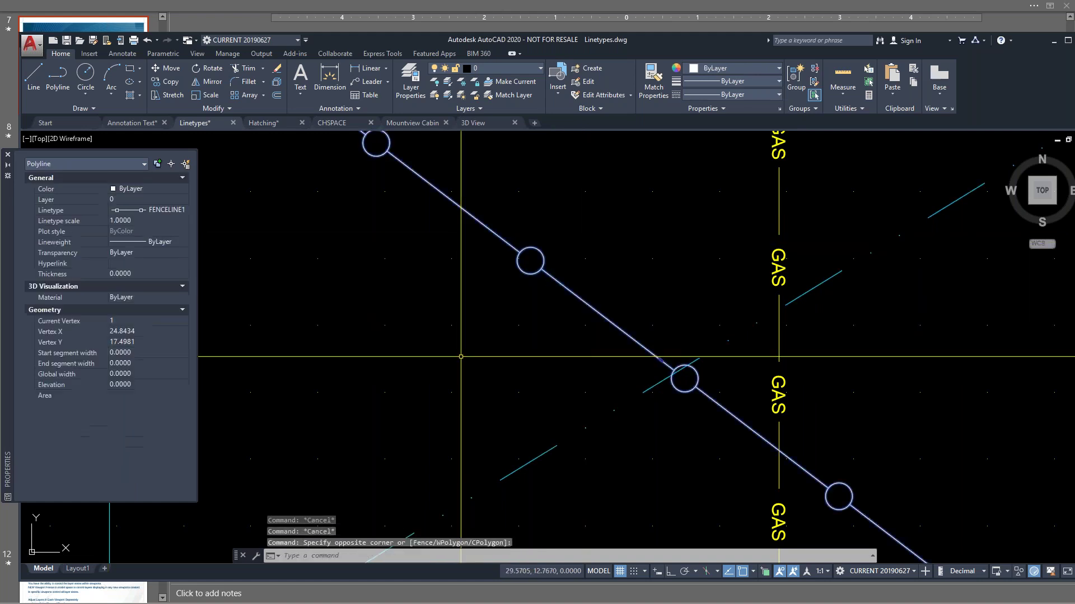
click(697, 95)
scroll(734, 196, down, 3)
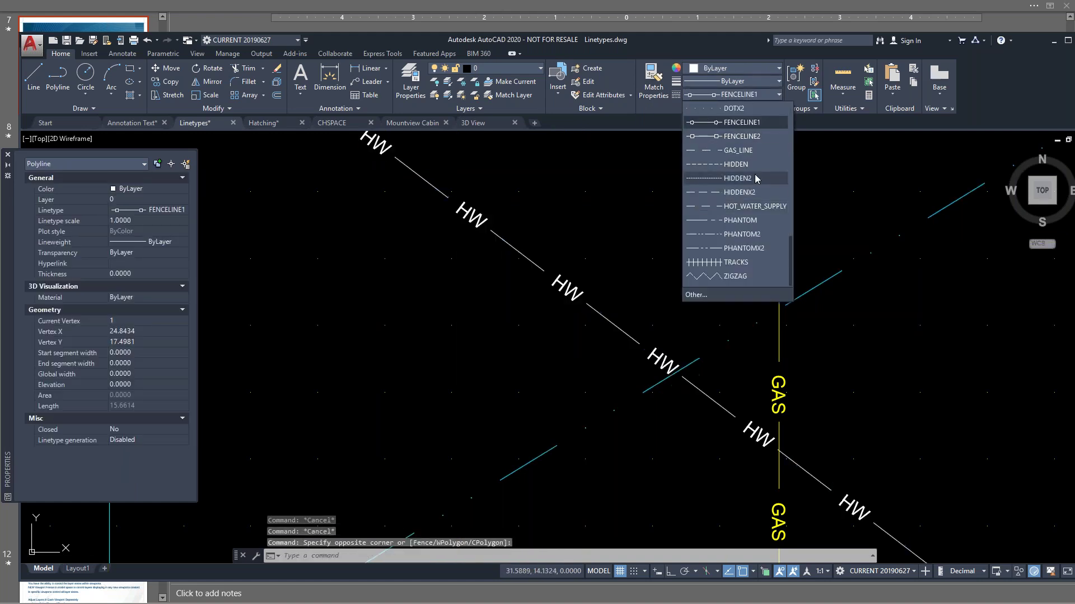
click(740, 69)
click(740, 70)
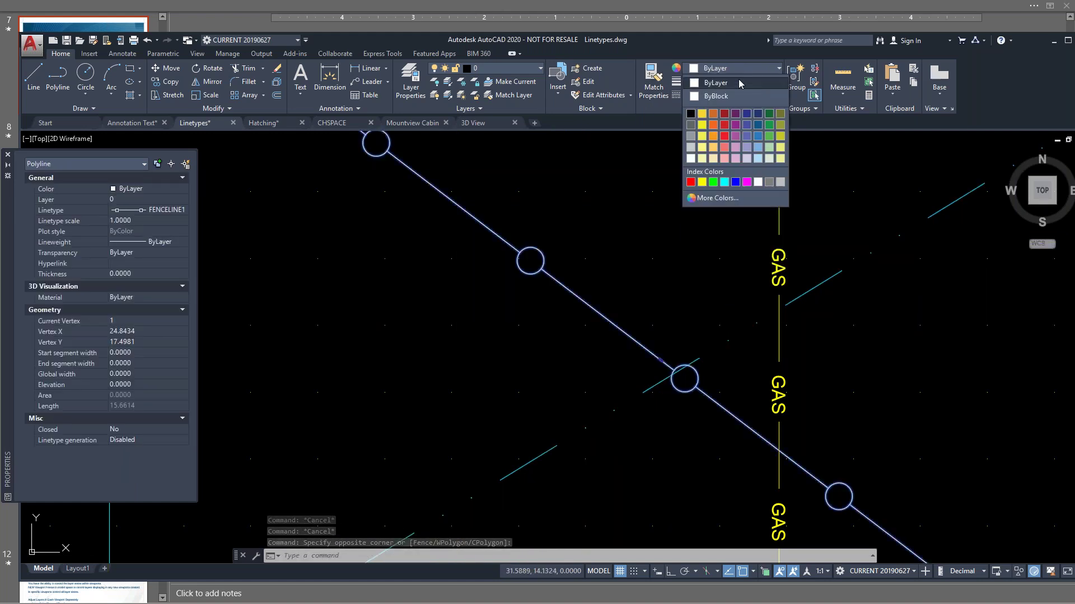
click(749, 184)
key(Escape)
key(Escape)
Try to delete the two crossing polylines together
click(706, 248)
click(609, 459)
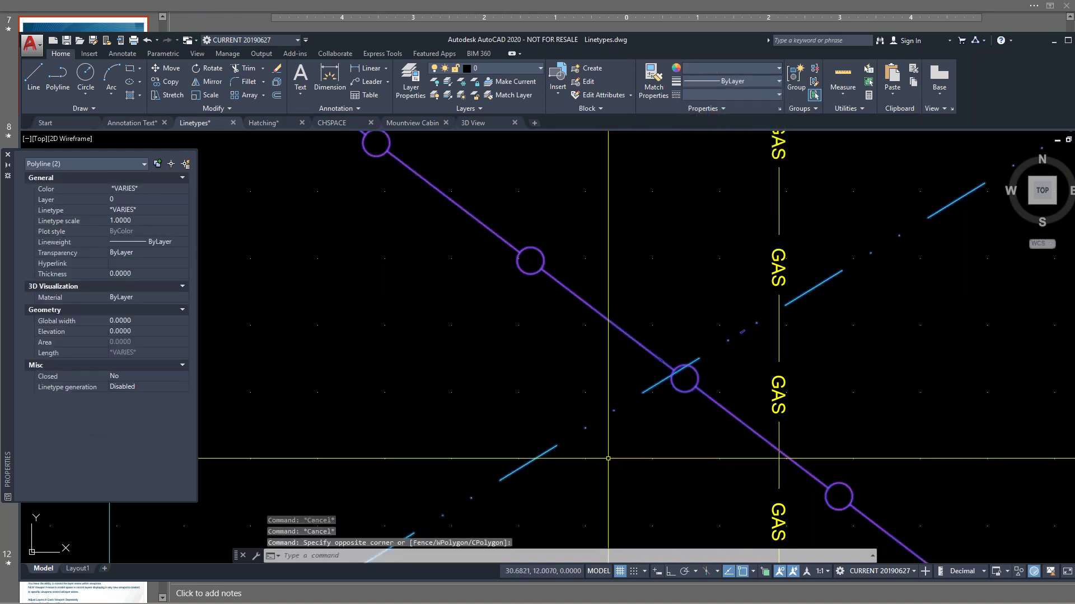
key(Delete)
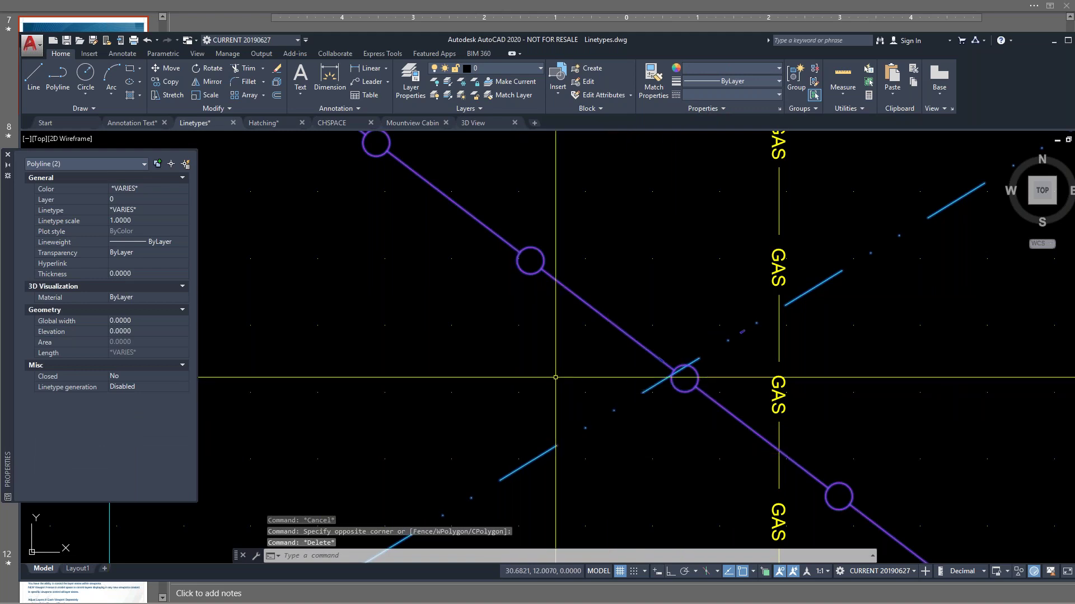
scroll(616, 359, down, 2)
click(594, 426)
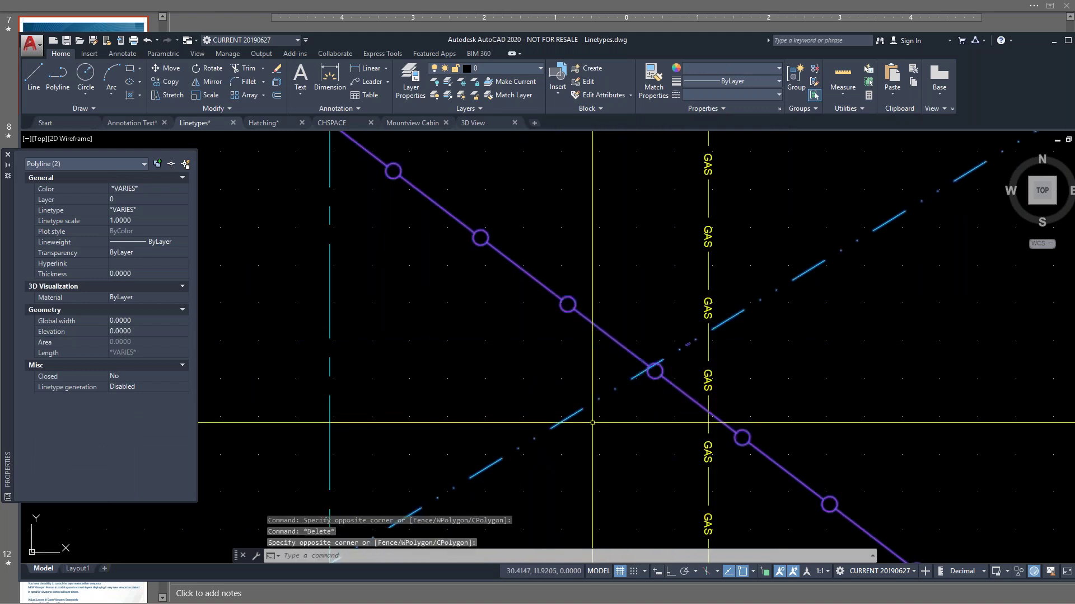
key(Escape)
key(Escape)
key(Escape)
click(651, 283)
click(577, 448)
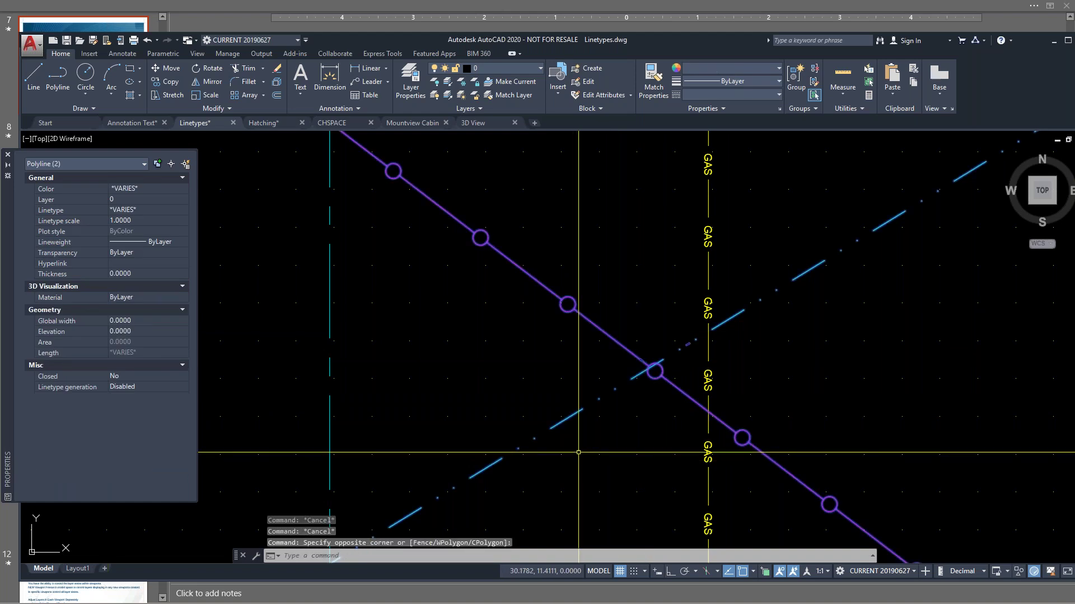
key(Delete)
scroll(650, 400, down, 2)
key(Escape)
key(Escape)
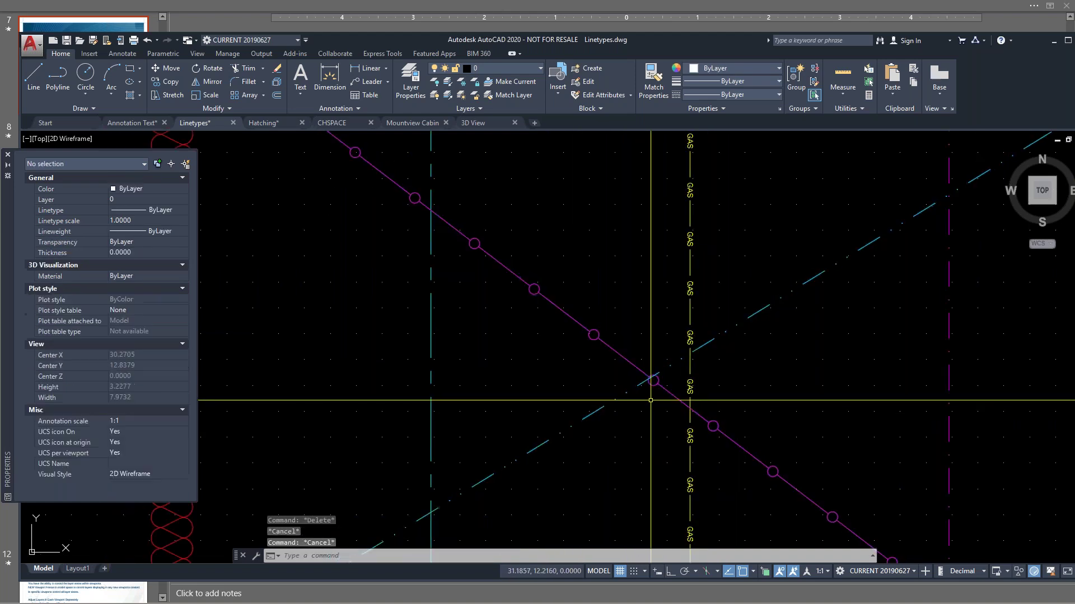
text(r)
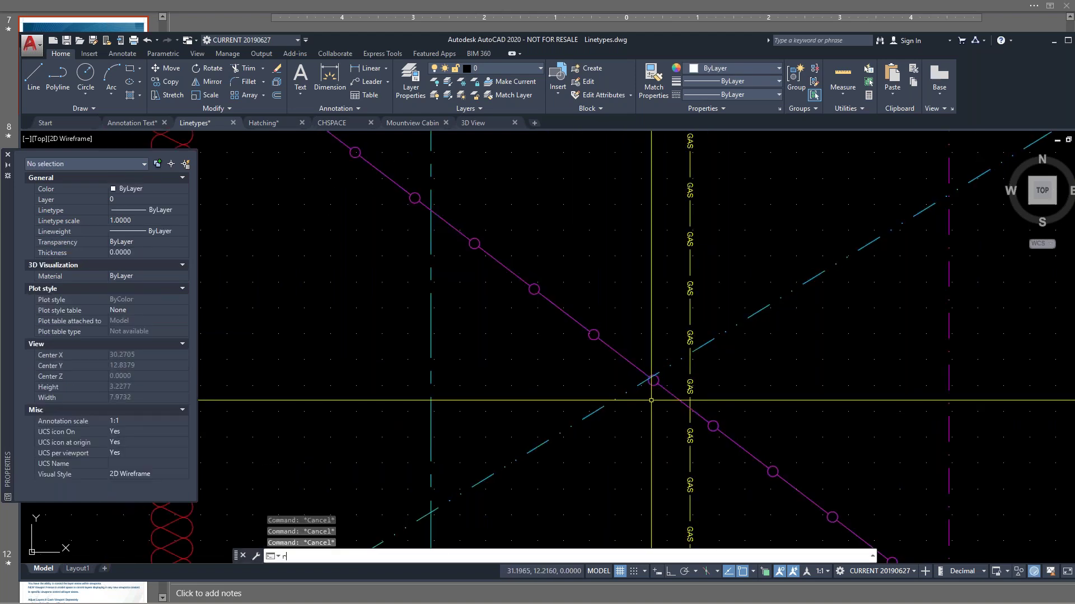
text(egen)
key(Return)
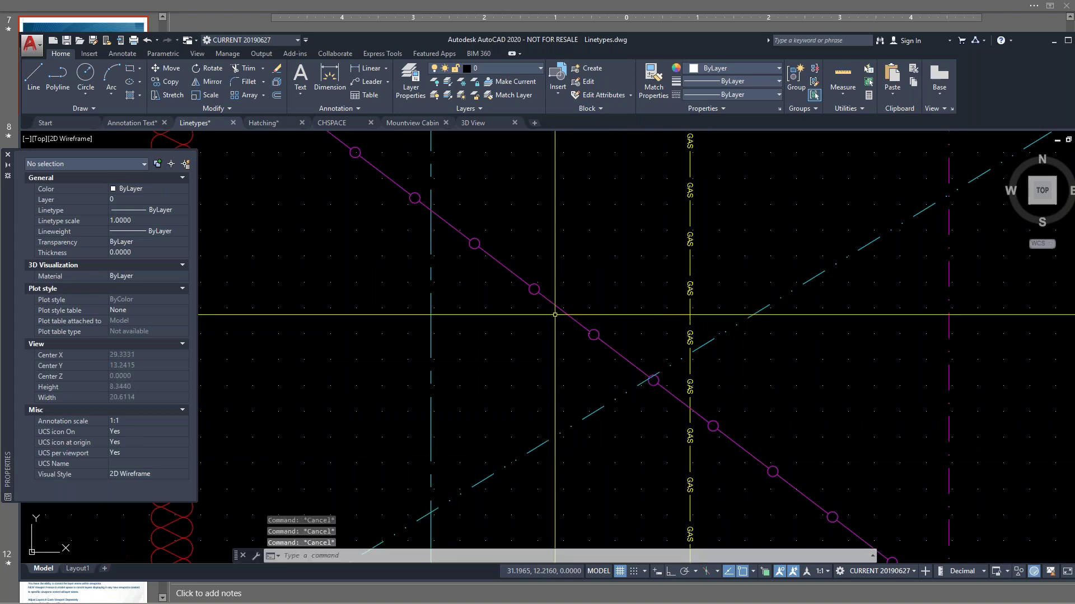
click(586, 314)
click(519, 487)
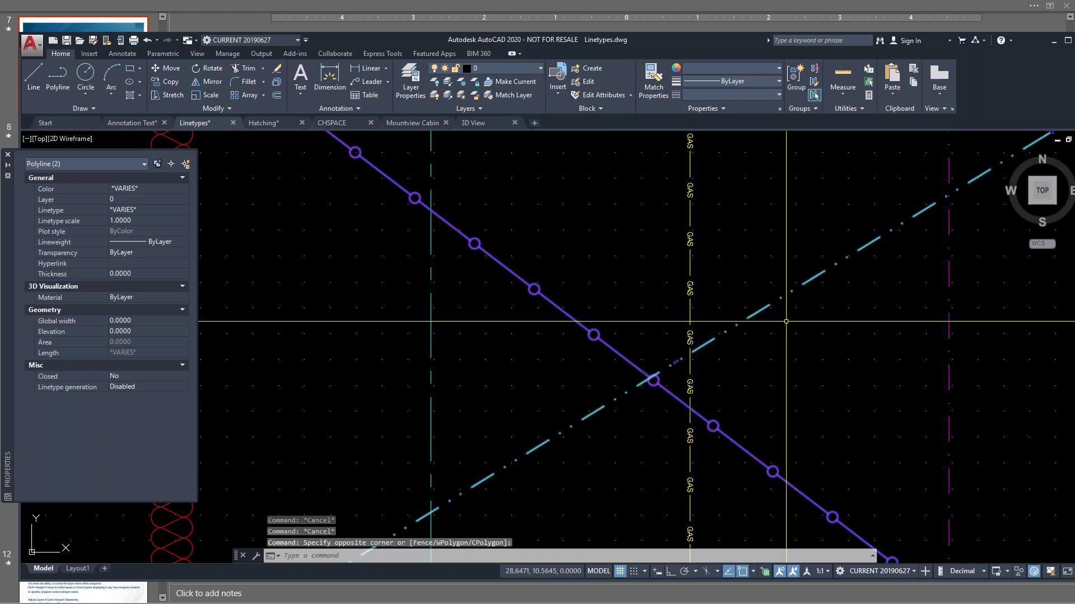
key(ctrl+shift+c)
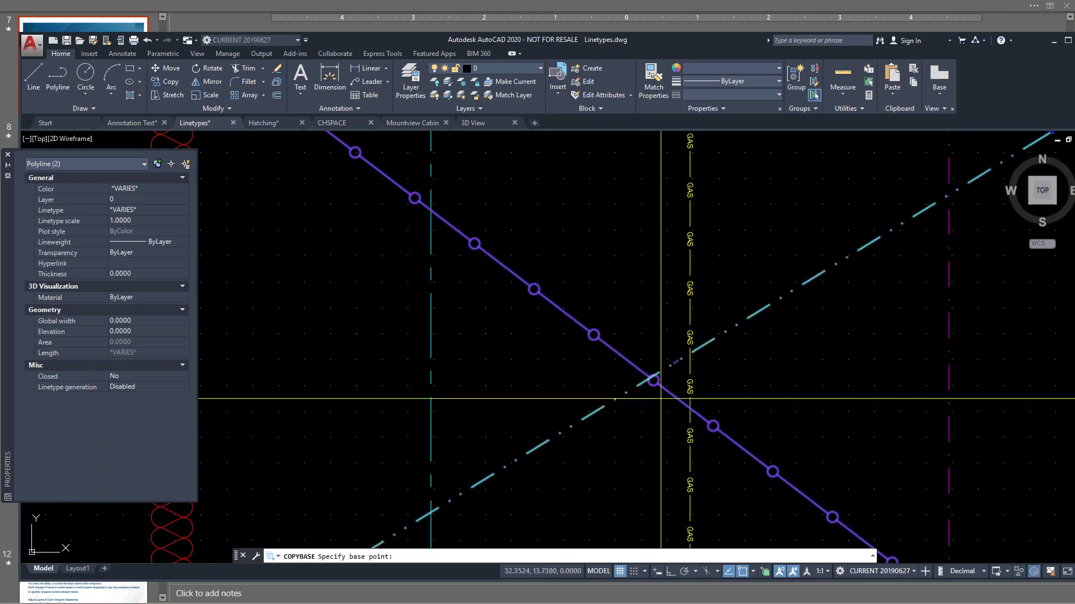
key(Escape)
key(Escape)
Cut the two crossing polylines to the clipboard and paste them back as a block at about 23.24, 8.44
click(653, 326)
click(608, 424)
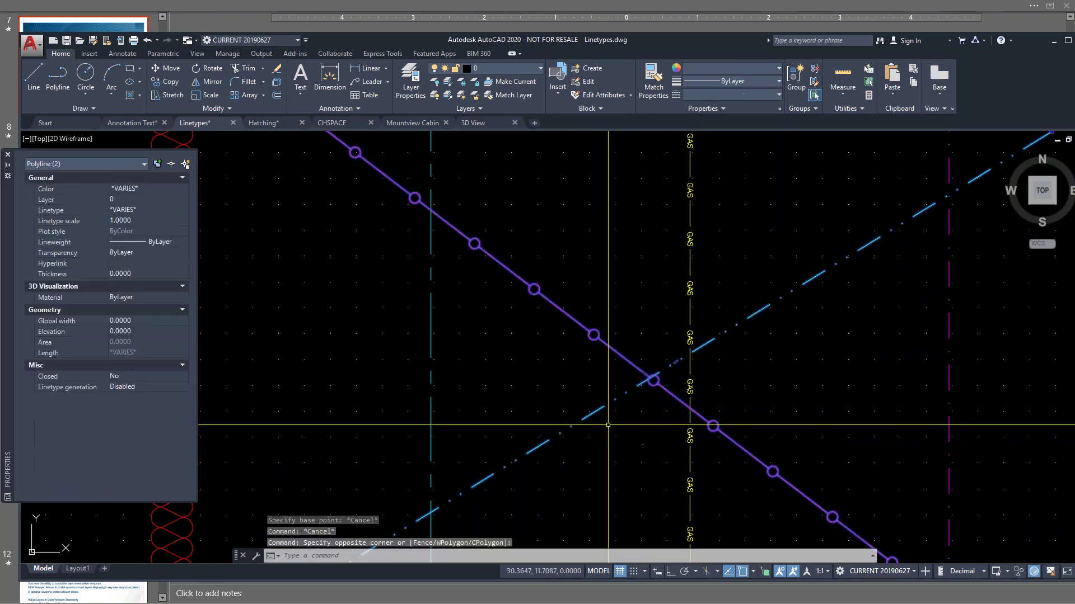
key(ctrl+x)
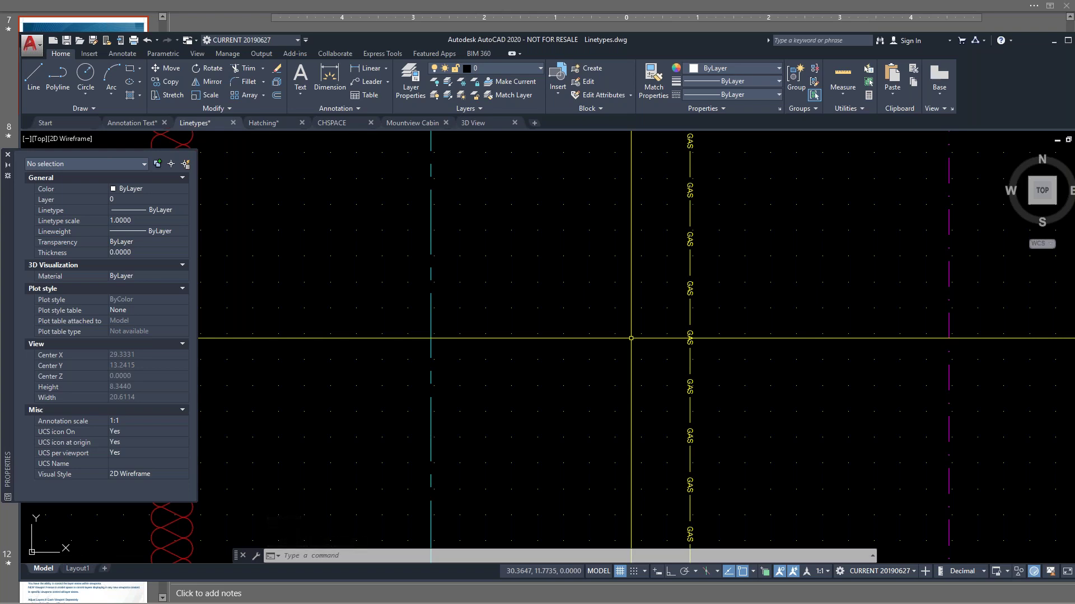
key(ctrl+shift+v)
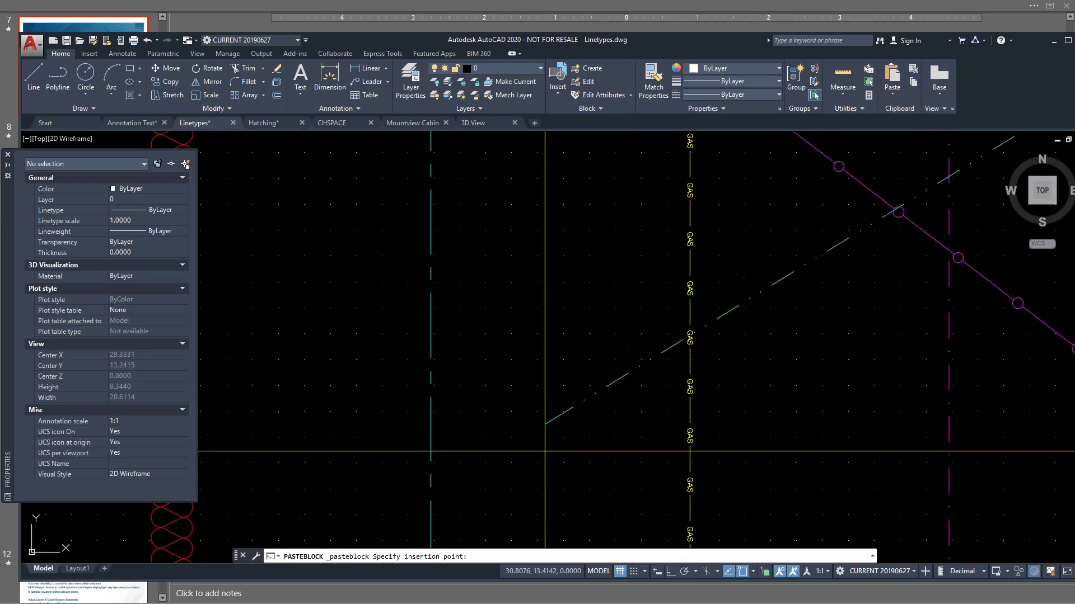
key(Escape)
key(Escape)
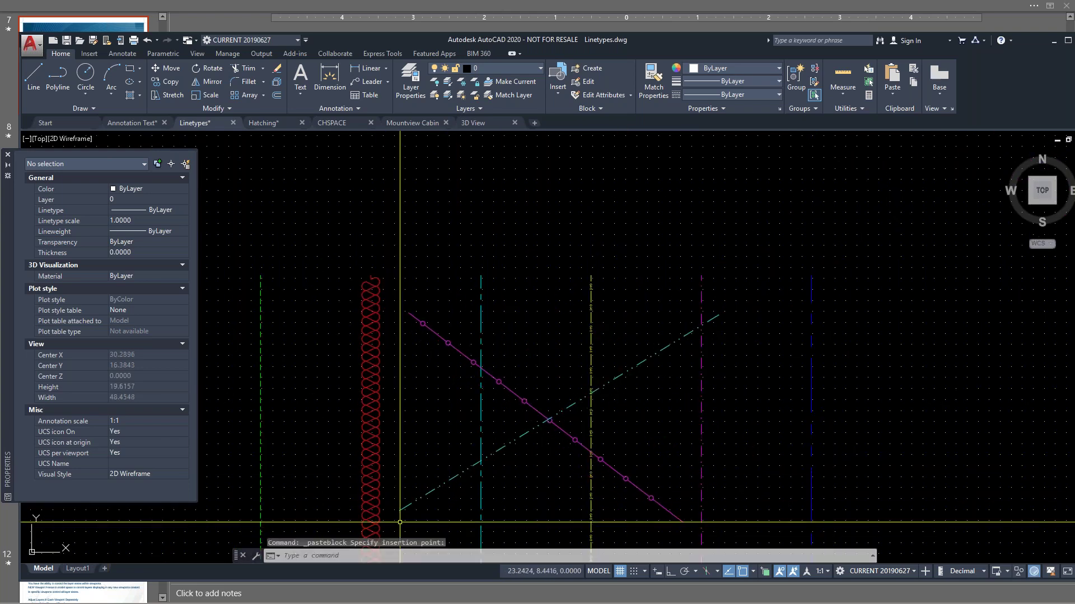
Select the pasted crossing lines to check their object type and properties, and clear the selection
click(554, 402)
scroll(562, 455, up, 3)
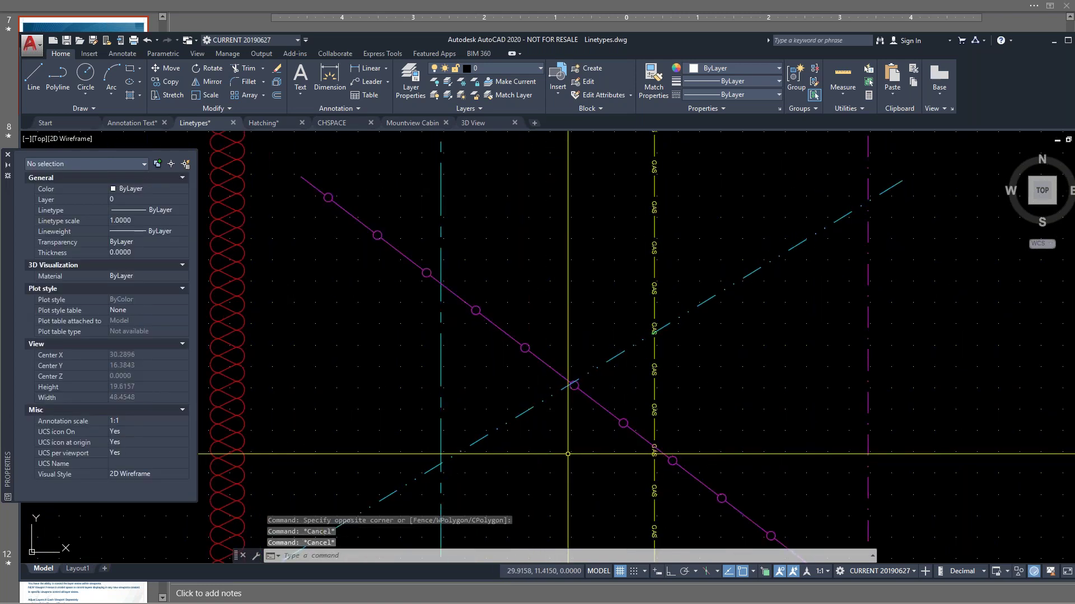
drag(564, 451, 582, 370)
key(Escape)
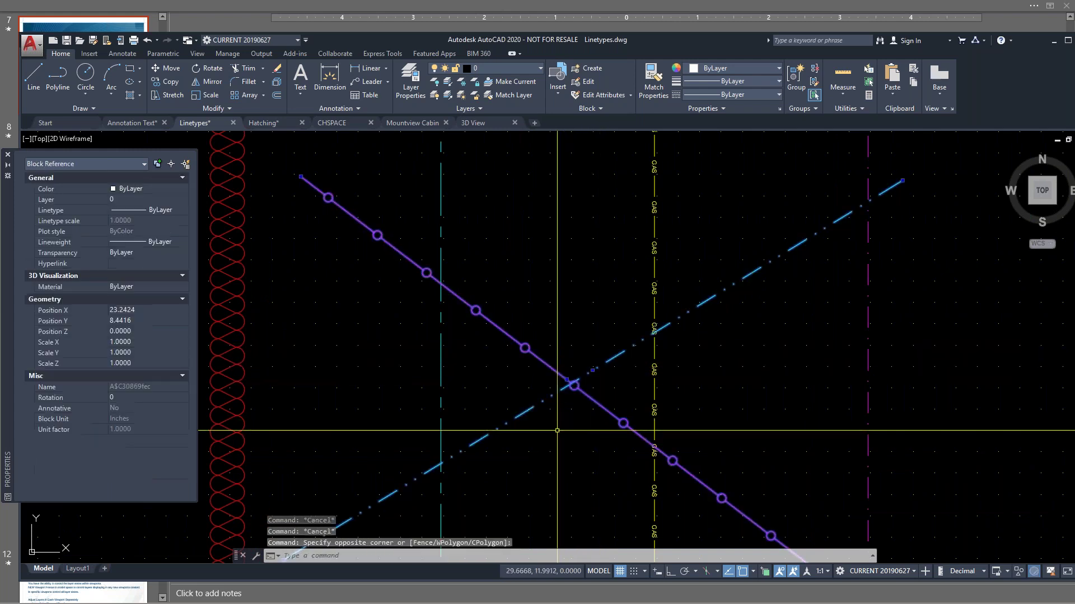
key(Escape)
Reposition the drawing content inside Layout1's 6", 3" and 1 1/2" = 1'-0" viewports to show the crossing lines
click(78, 569)
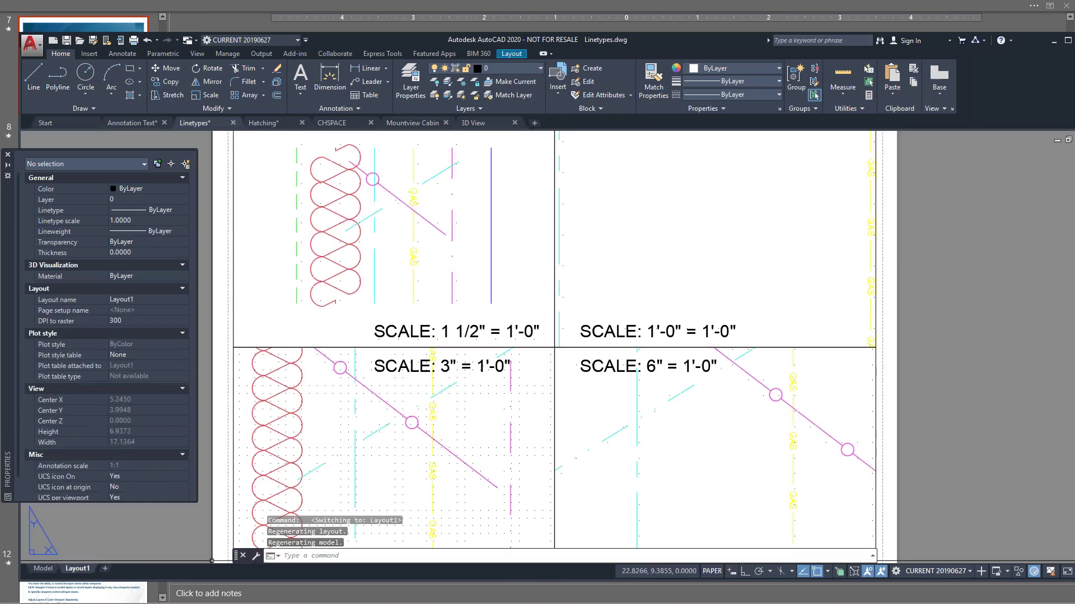
double_click(787, 385)
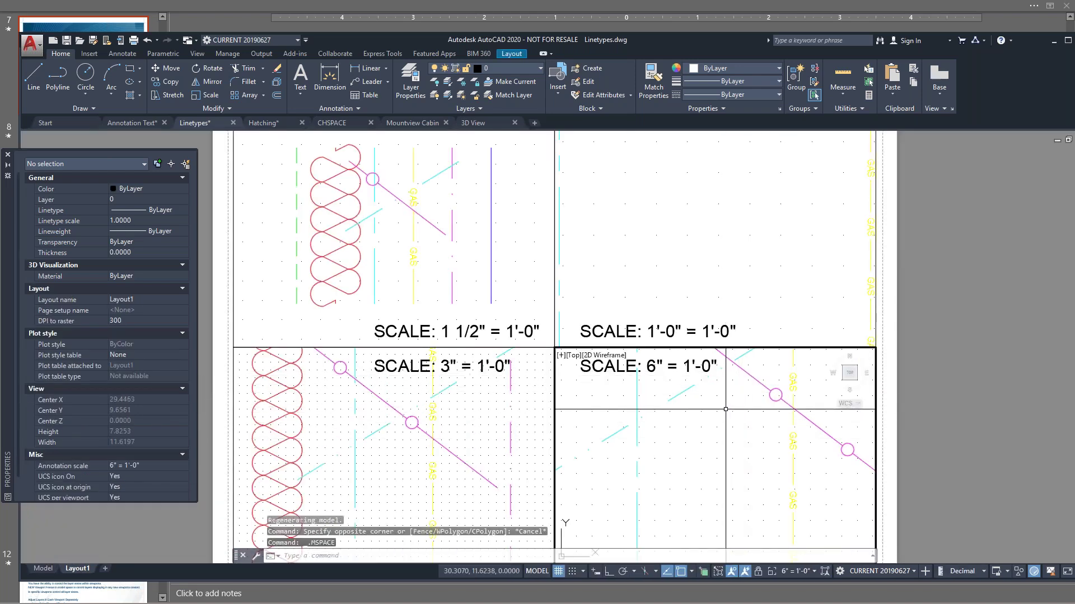
click(369, 433)
middle_drag(370, 432, 420, 492)
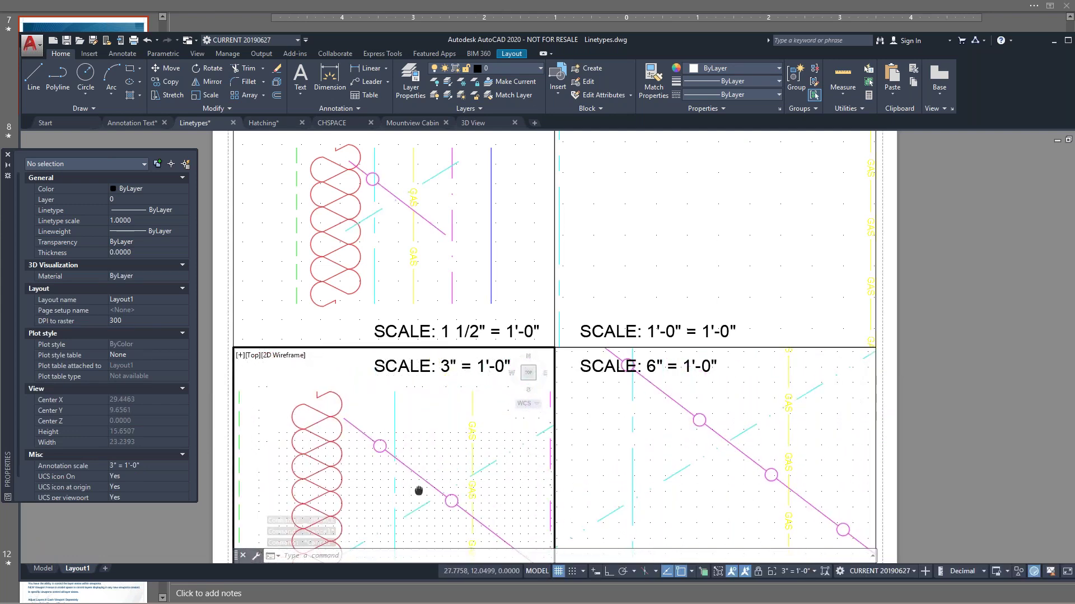
click(388, 242)
middle_drag(352, 212, 382, 261)
key(Escape)
key(Escape)
Bring the crossing lines into the 1'-0" = 1'-0" viewport and set its scale to 1'-0" = 1'-0"
click(752, 257)
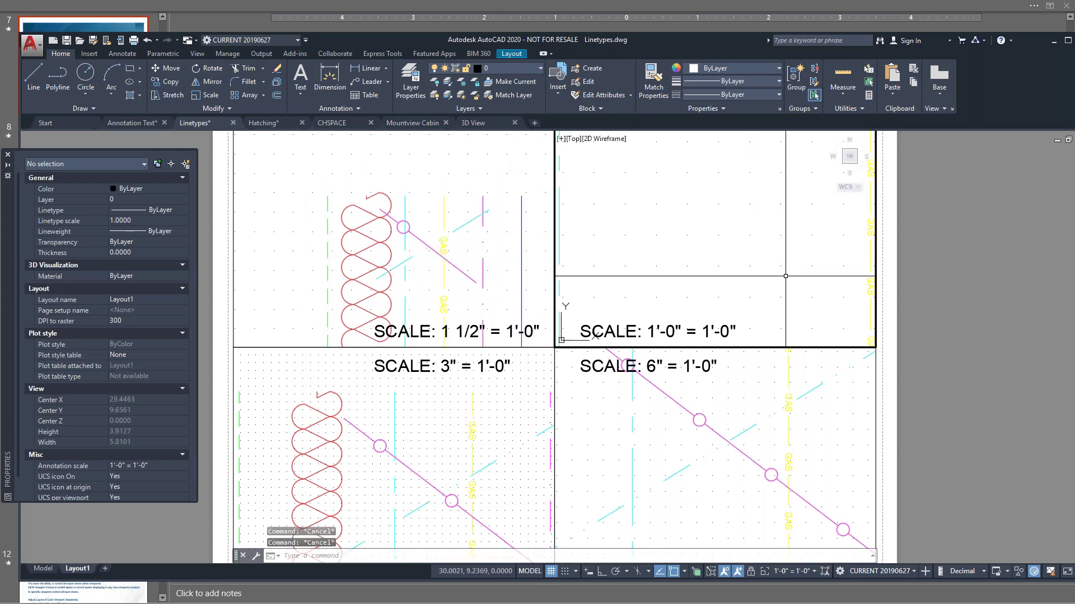
middle_drag(773, 268, 438, 310)
middle_drag(647, 195, 805, 366)
middle_drag(684, 416, 926, 561)
scroll(926, 561, down, 1)
middle_drag(825, 315, 715, 199)
click(810, 571)
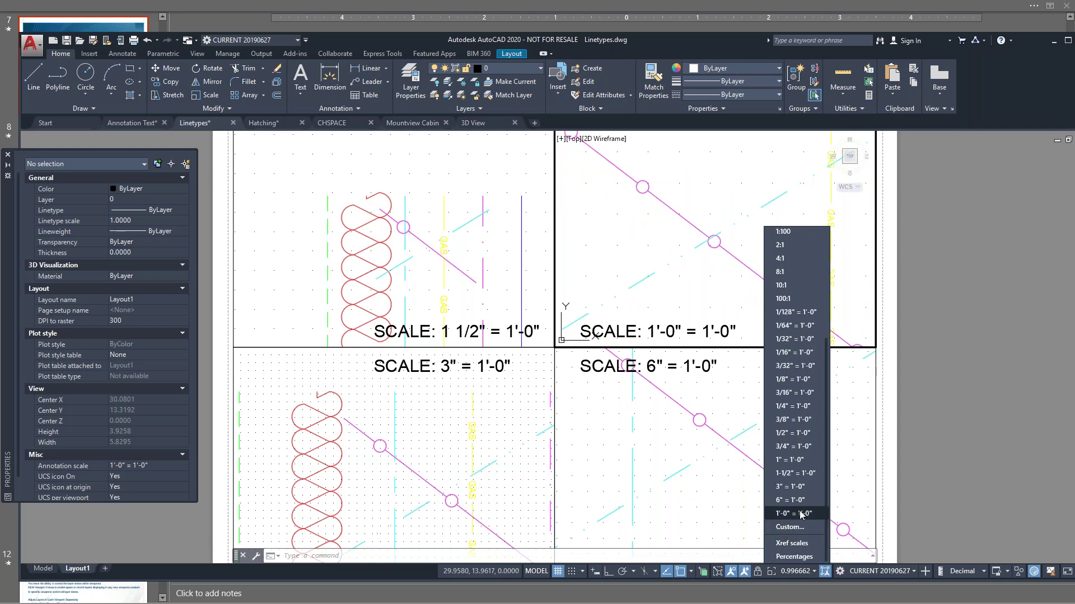
click(802, 514)
Return to paper space and regenerate all viewports with REGENALL
double_click(955, 353)
key(Escape)
key(Escape)
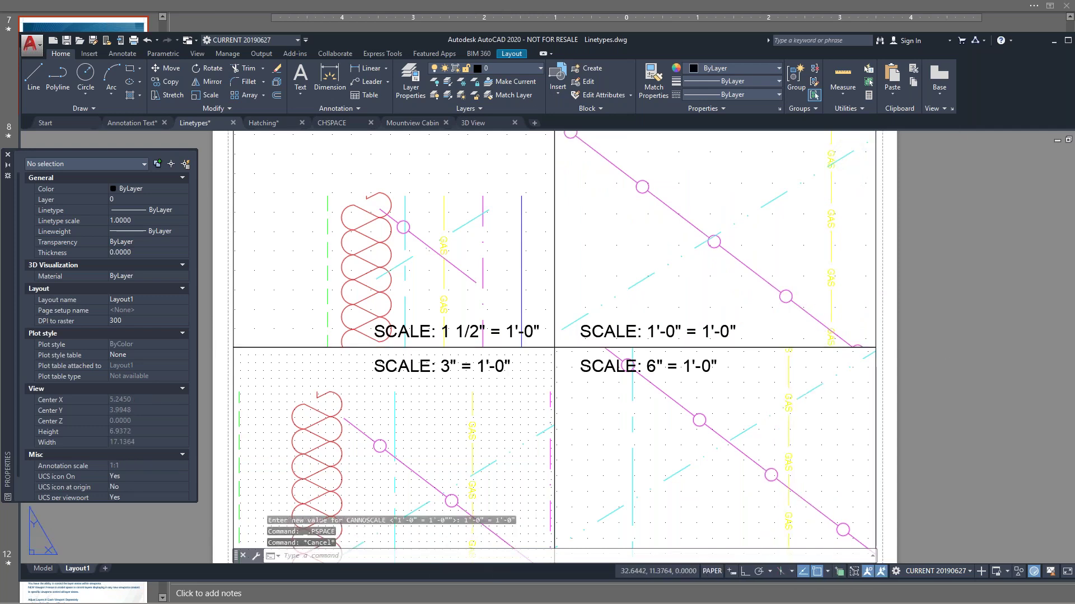
text(regenall)
key(Return)
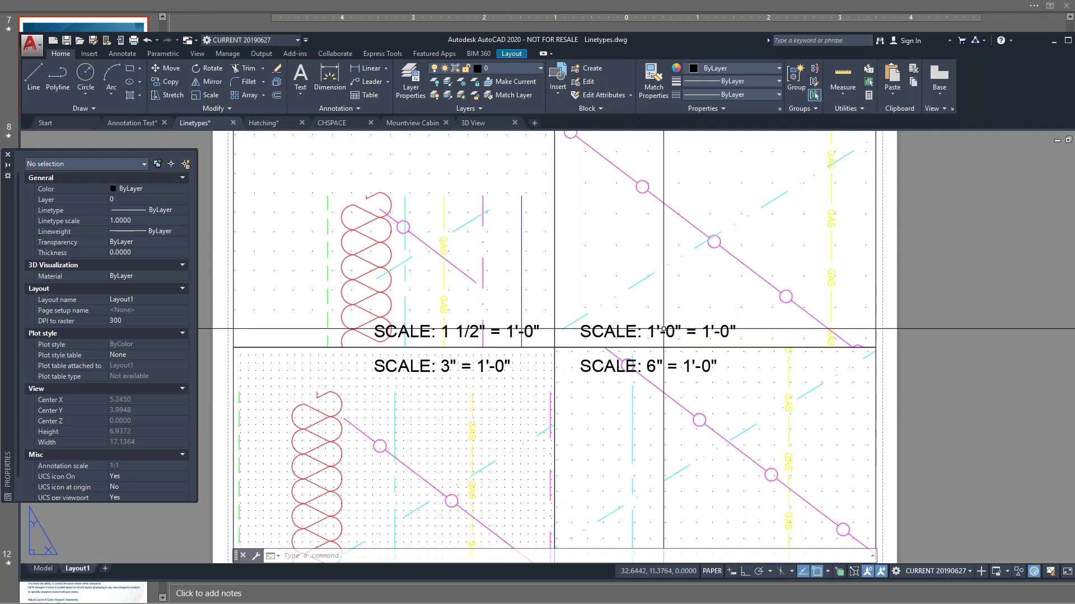
click(960, 303)
click(953, 321)
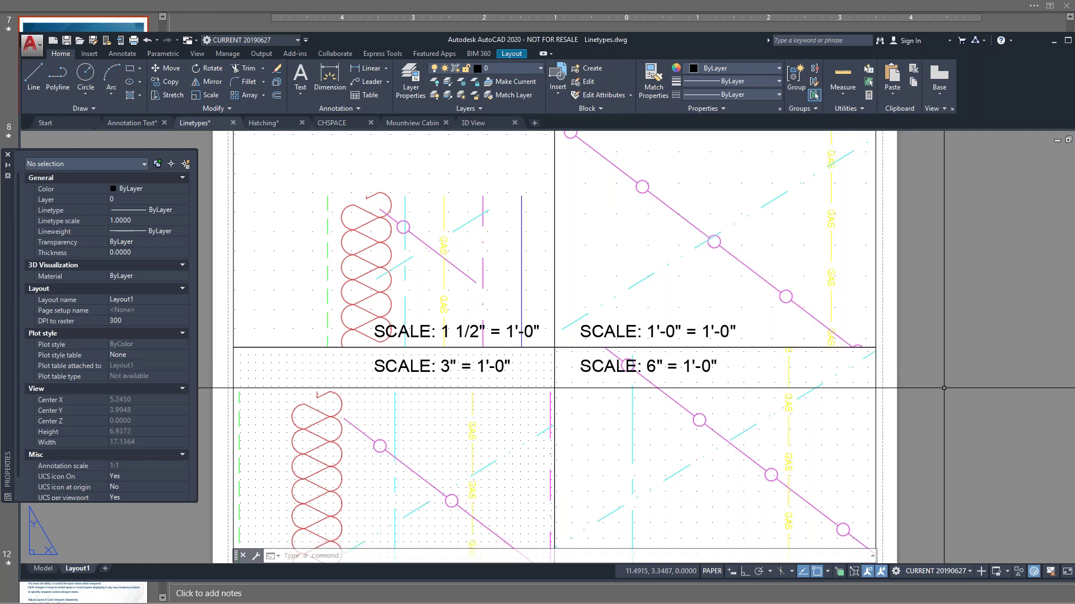
click(999, 285)
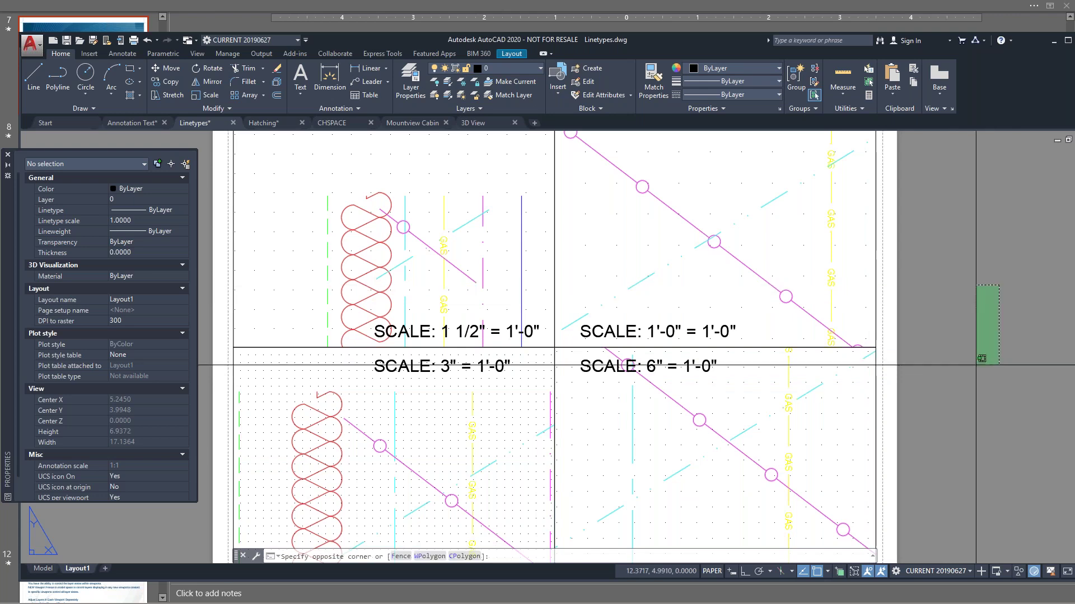
key(alt+Tab)
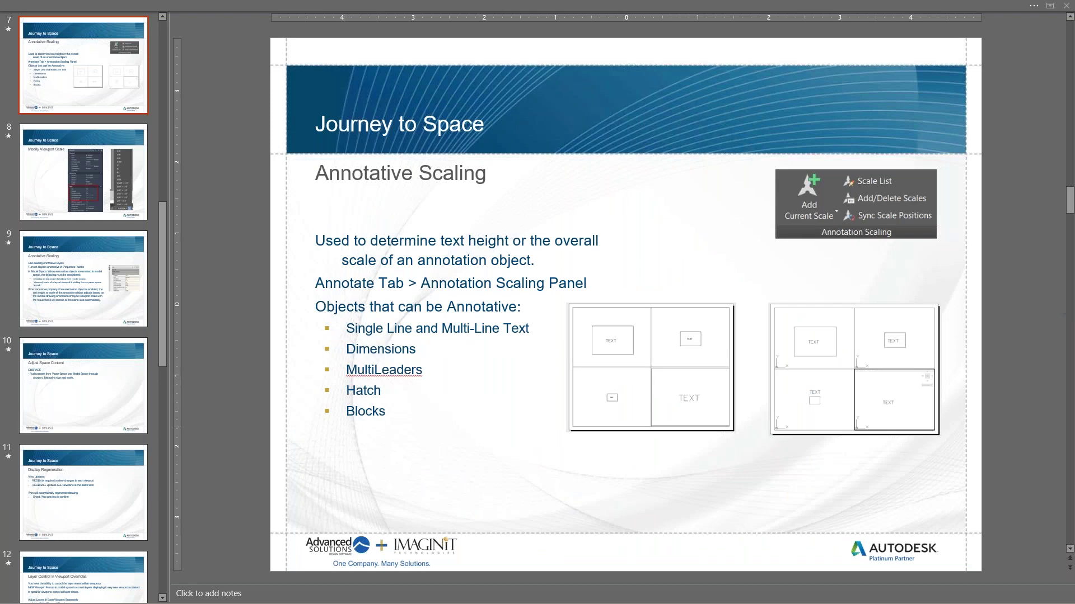
Switch to the Hatching drawing's model space and check the red hatch's pattern, annotative setting and scale
key(alt+Tab)
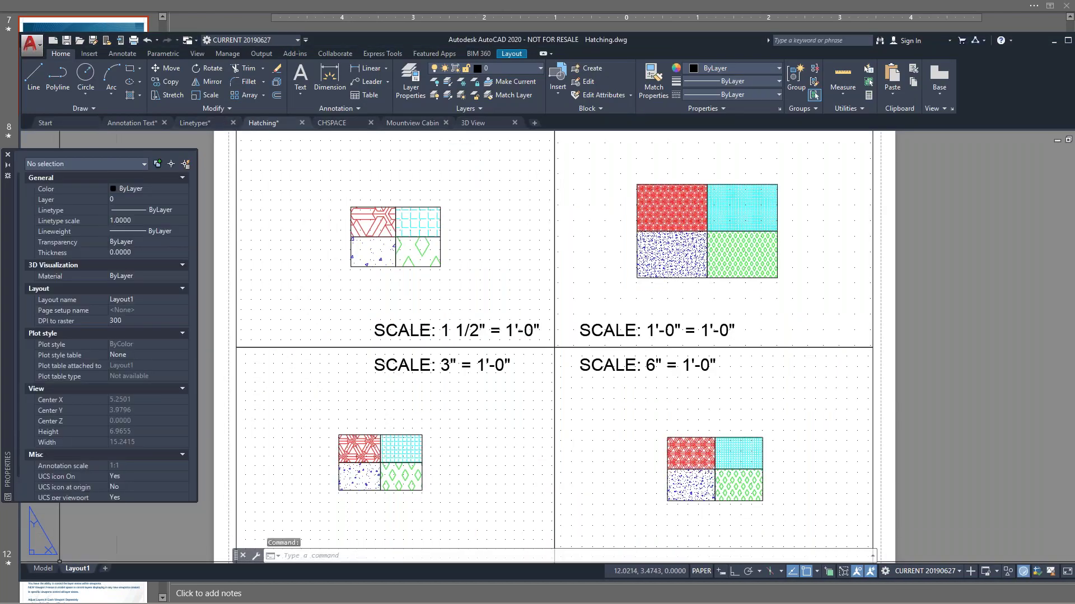
click(40, 570)
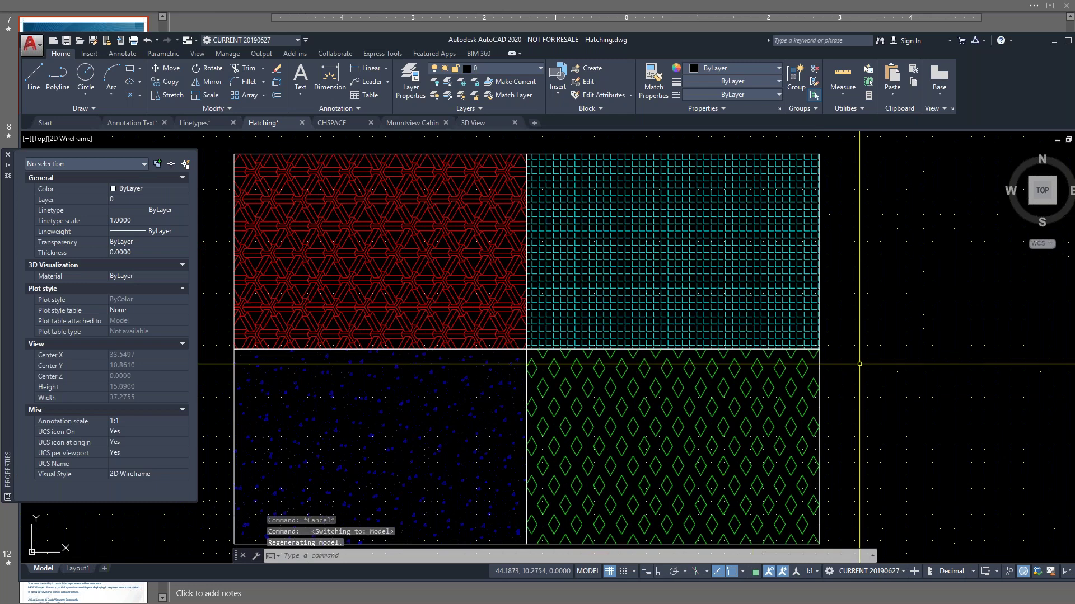
scroll(859, 364, down, 1)
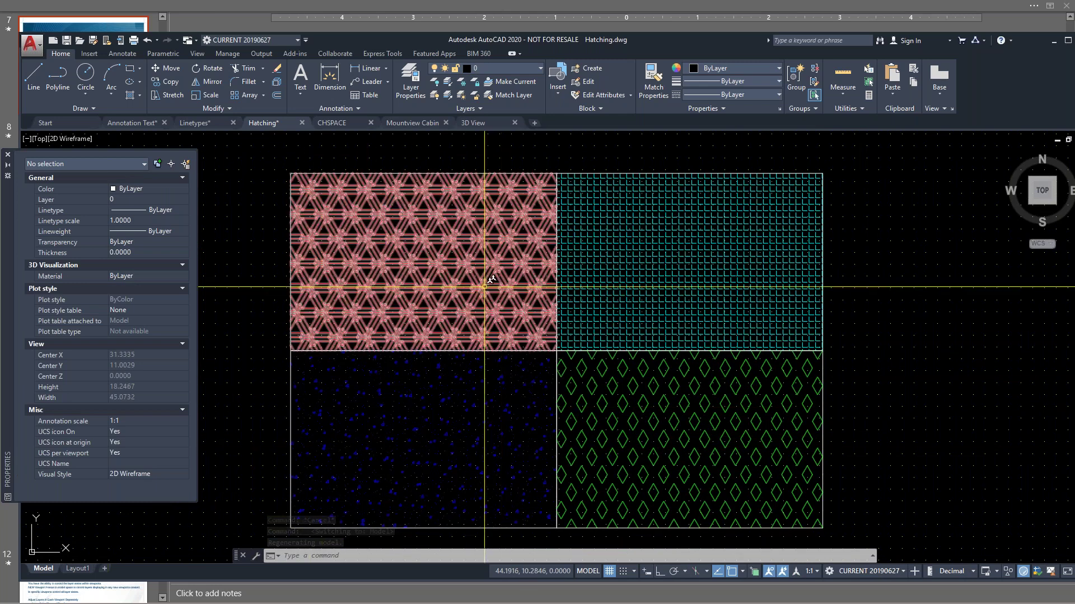
click(424, 249)
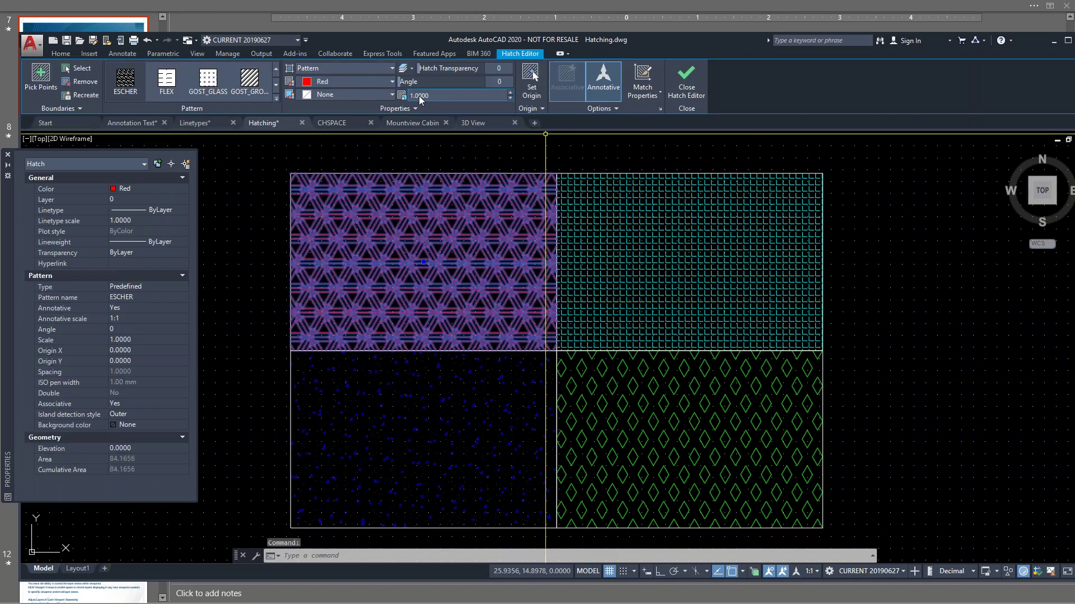
click(447, 96)
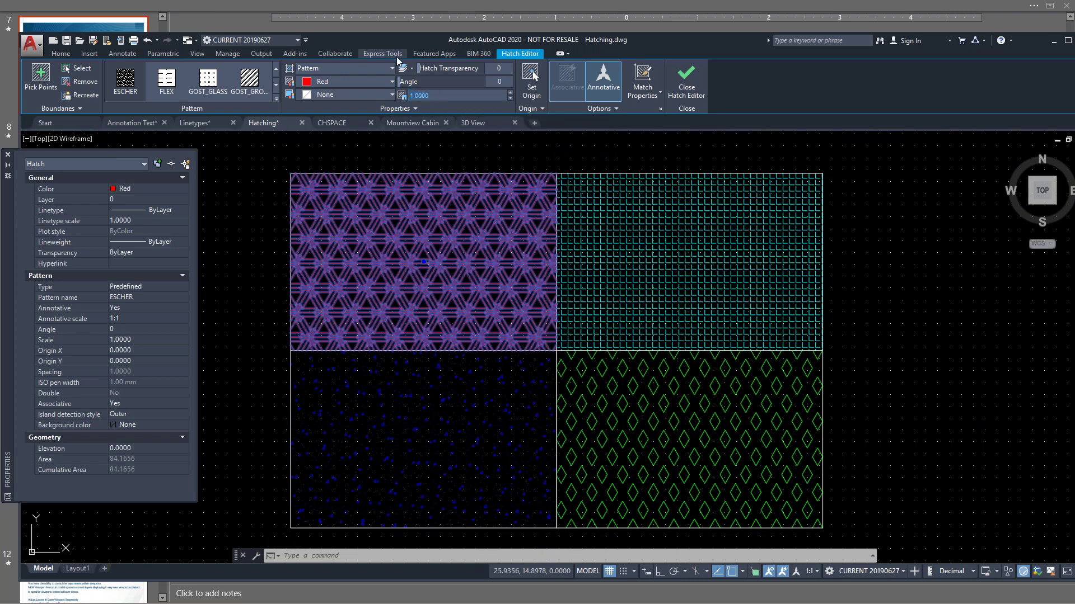
key(Escape)
Examine the pattern, annotative setting and scale of the cyan, blue and green hatches in turn
click(695, 242)
click(656, 306)
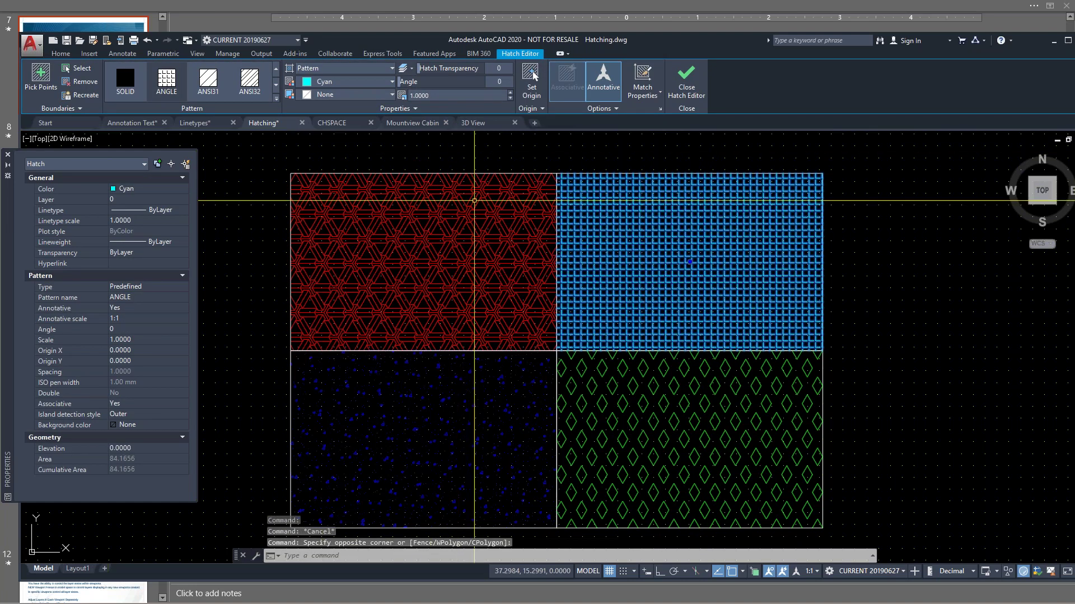
key(Escape)
click(469, 457)
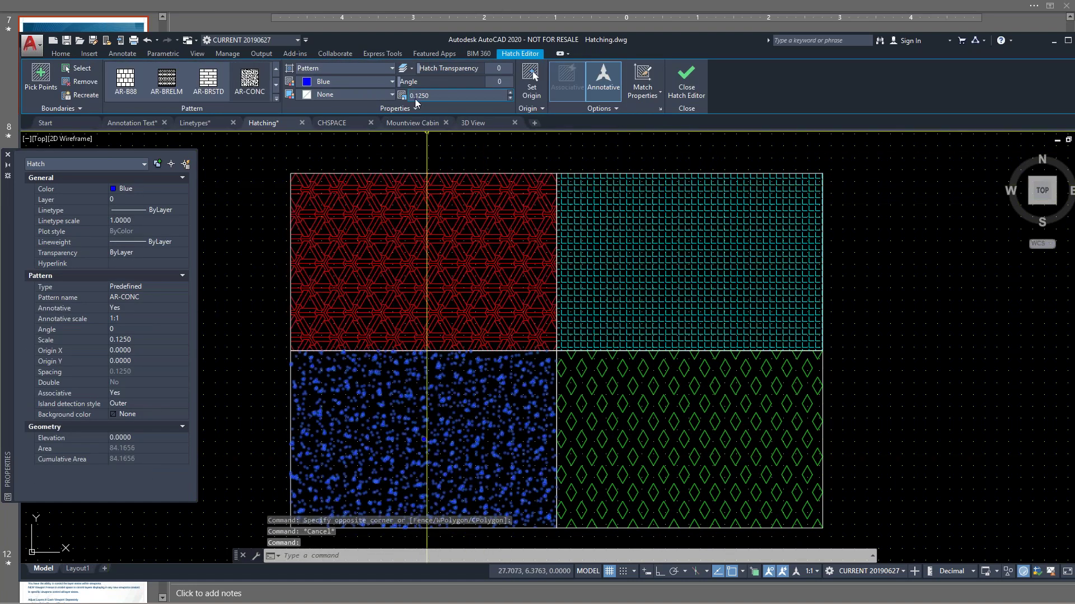
key(Escape)
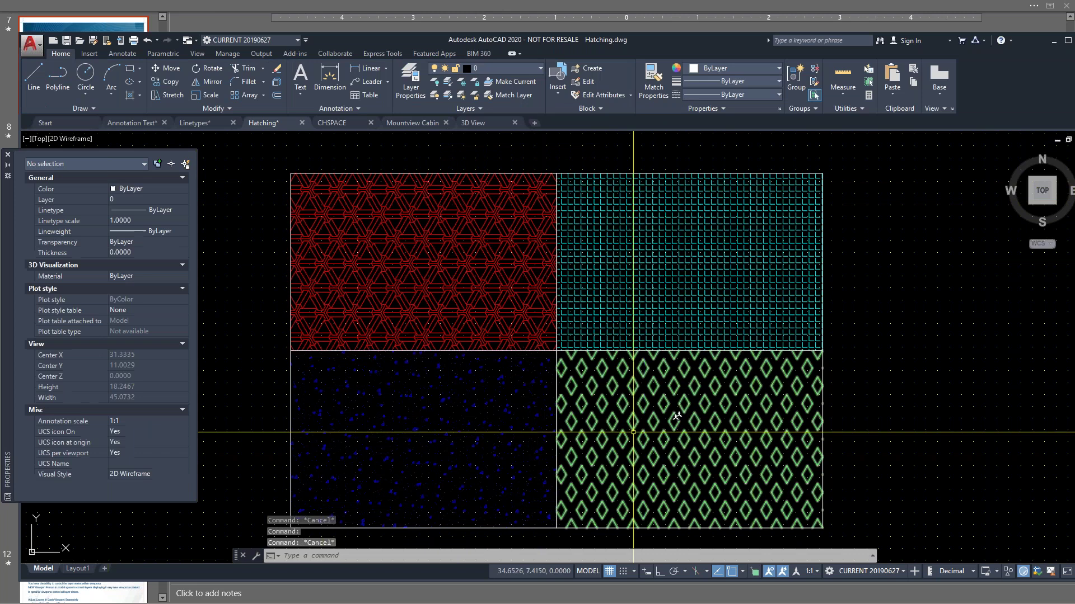
click(667, 424)
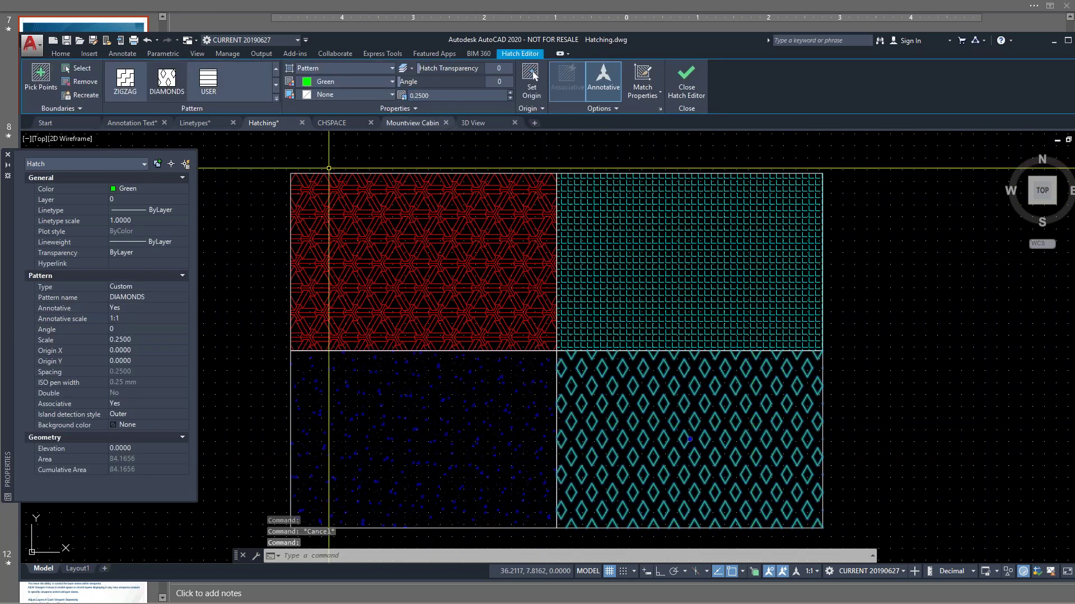
key(Escape)
click(881, 476)
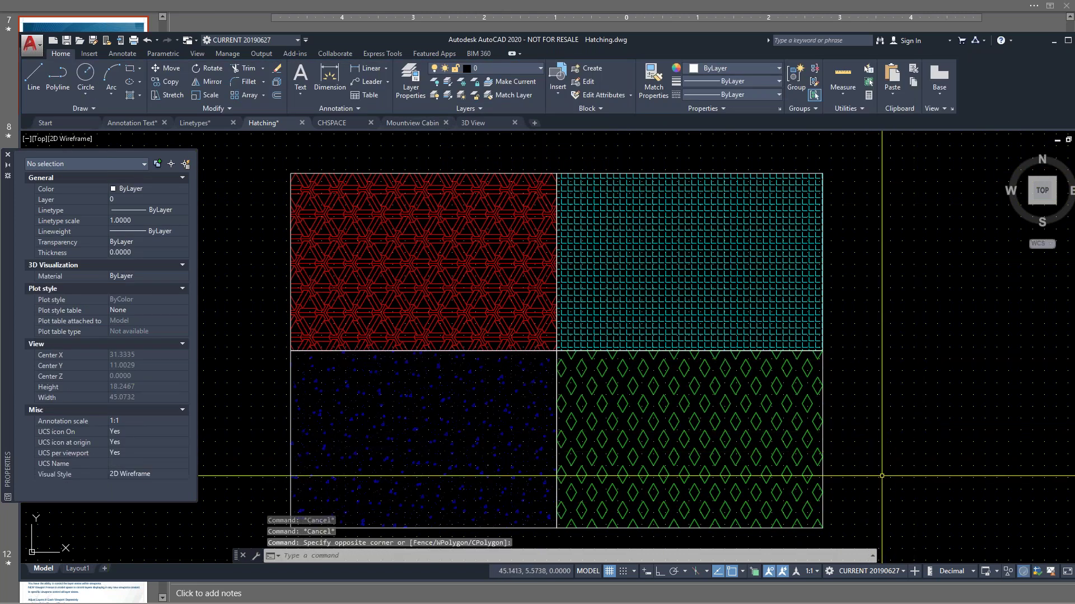
click(930, 324)
click(877, 498)
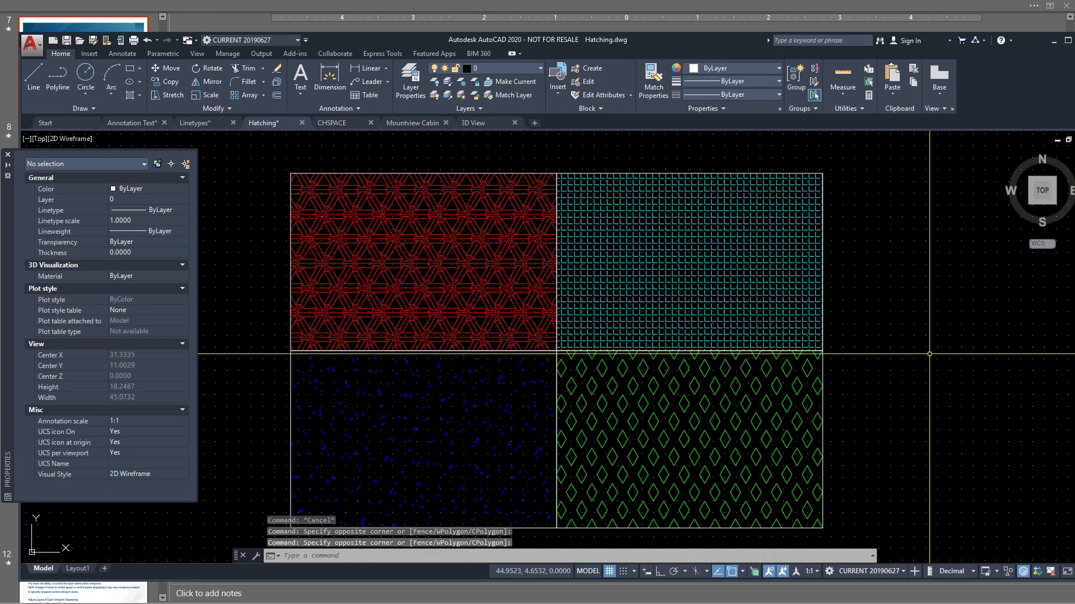
click(928, 426)
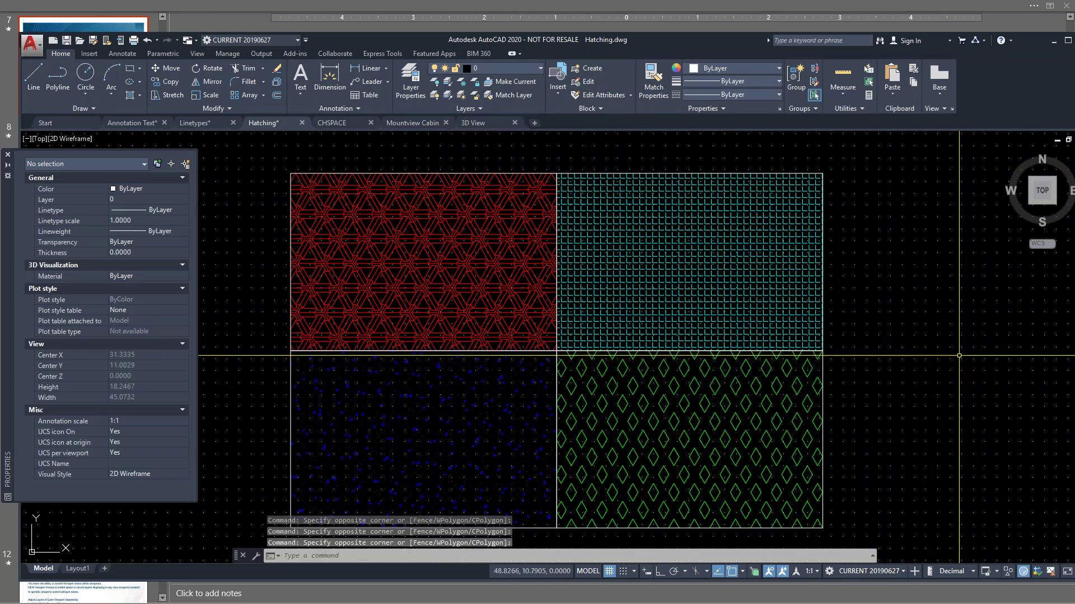
click(875, 480)
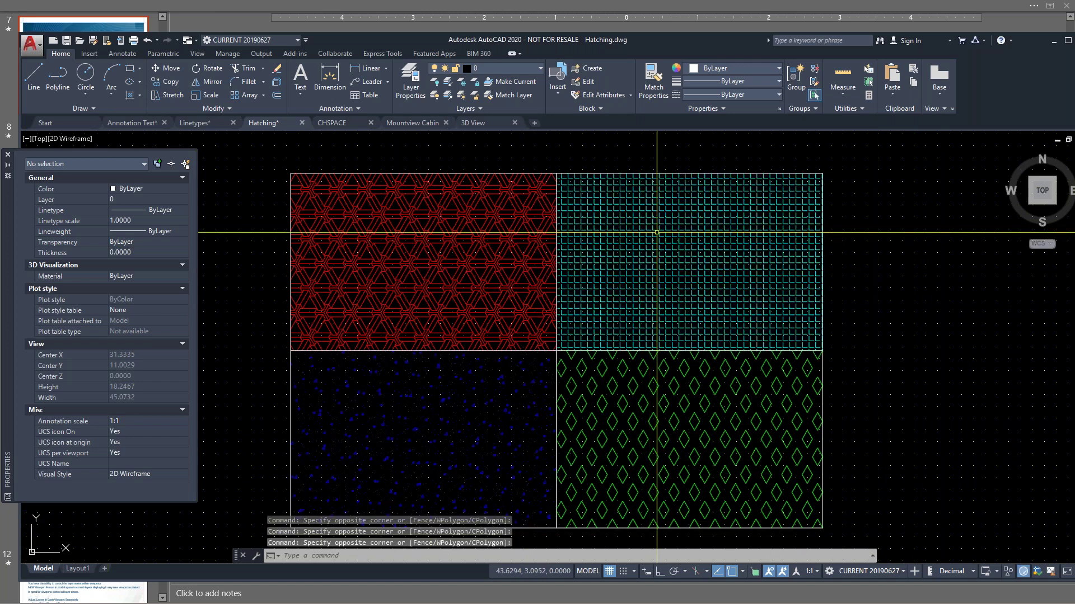
In Layout1, scale the viewport labelled 1'-0" = 1'-0" to 1'-0" = 1'-0" and reposition its hatches to show all four patterns
mouse_move(79, 570)
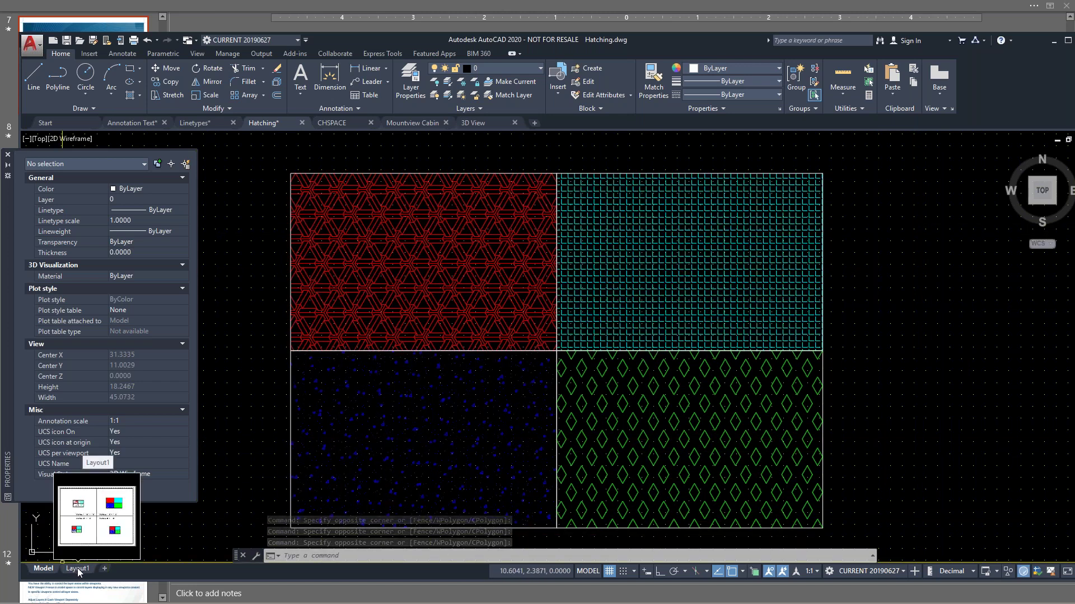
click(78, 569)
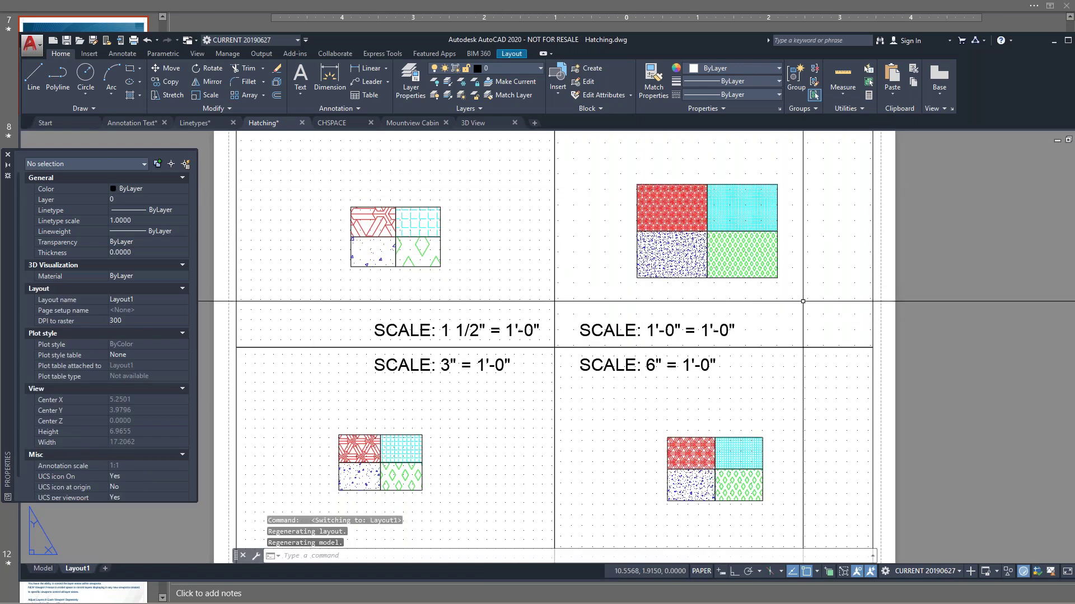
double_click(672, 280)
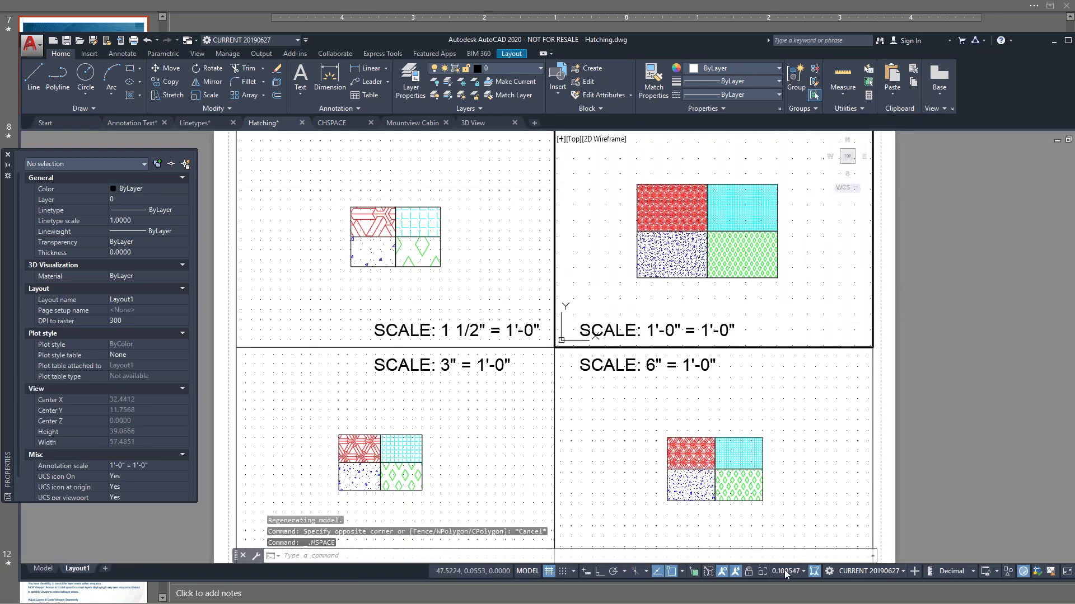
click(787, 572)
click(785, 514)
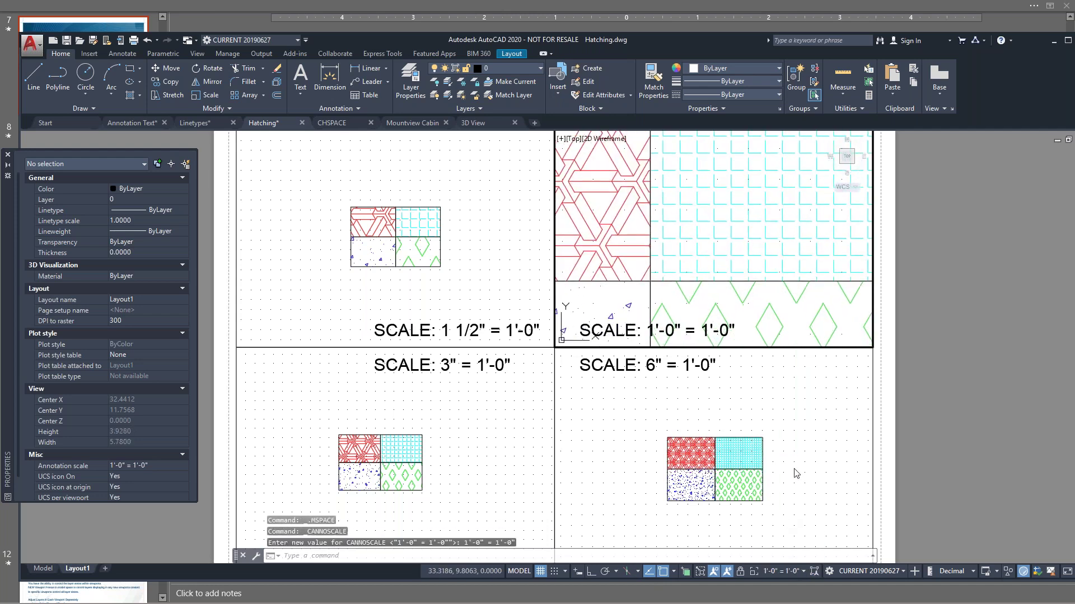
middle_drag(684, 257, 744, 221)
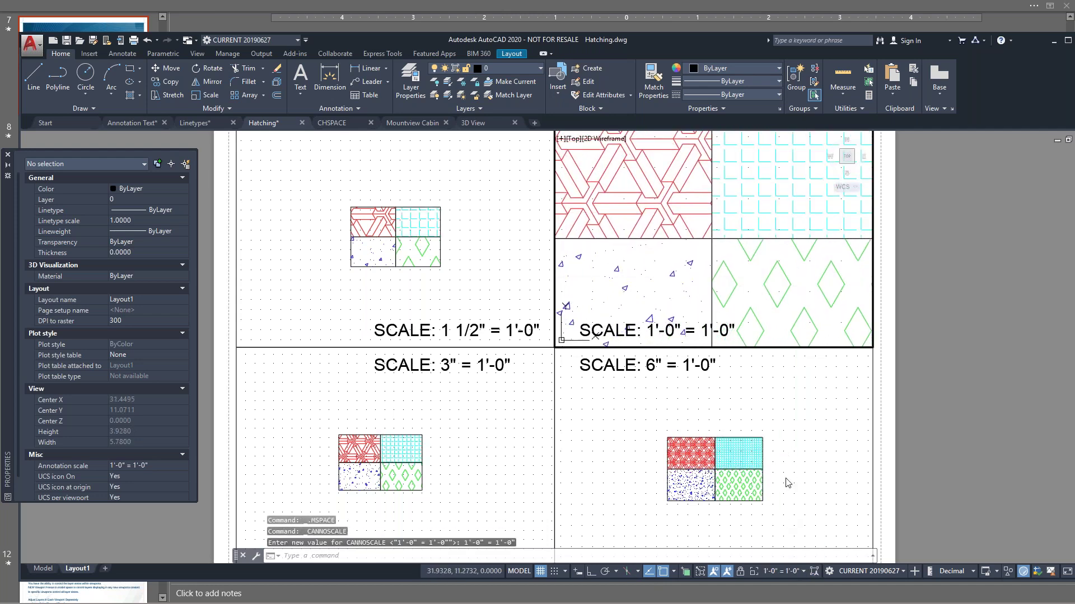
Set the scale of the viewport labelled 6" = 1'-0" to 6" = 1'-0"
click(783, 407)
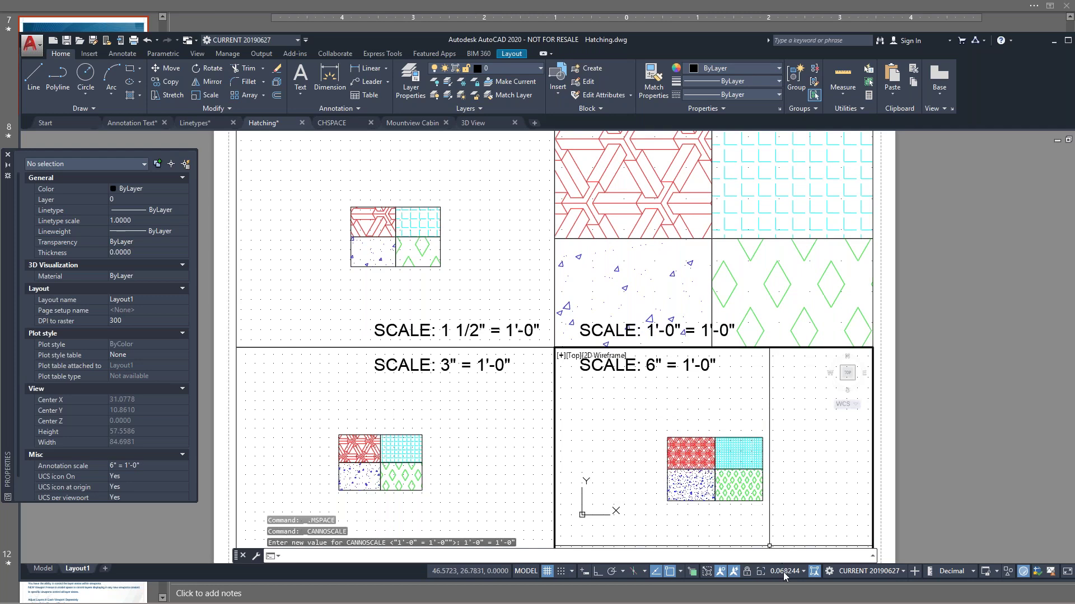
click(802, 571)
scroll(793, 452, down, 5)
click(778, 499)
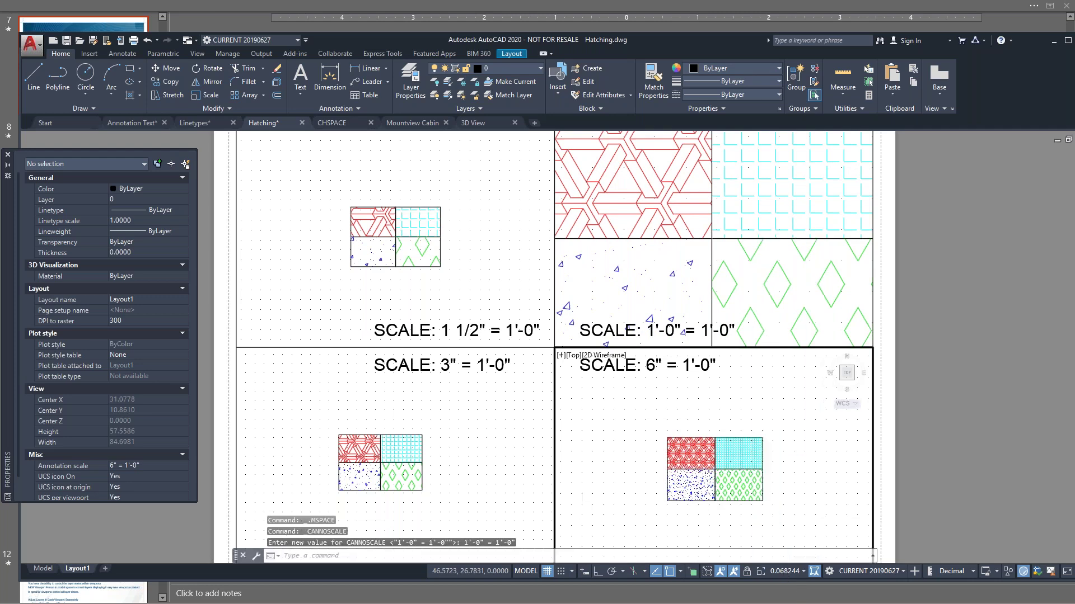
Scale the viewport labelled 3" = 1'-0" to 3" = 1'-0" and center the hatches' shared corner in it
click(482, 466)
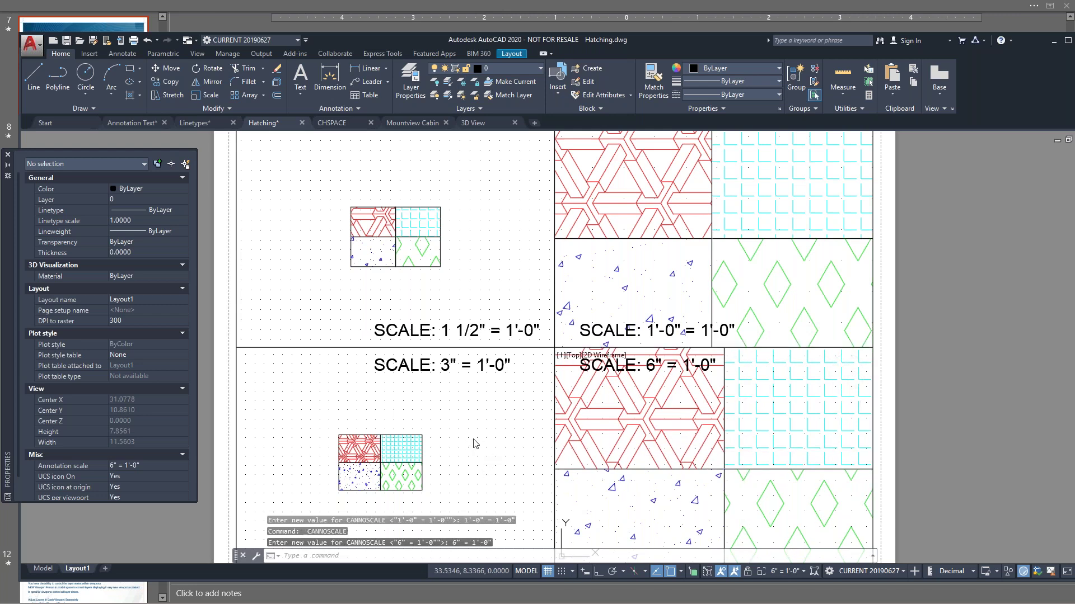
click(773, 573)
scroll(782, 506, down, 5)
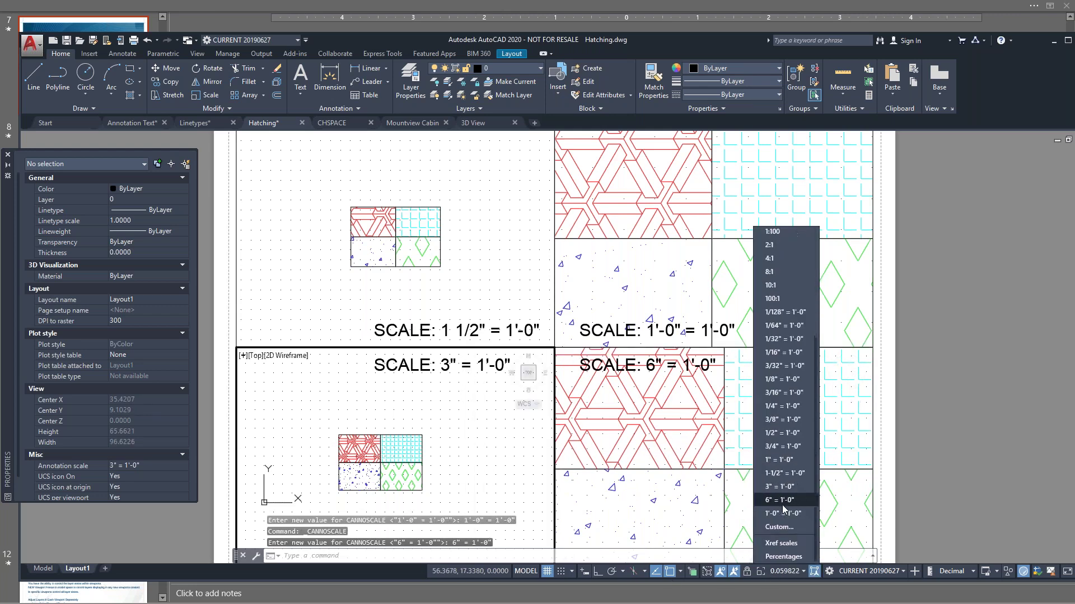
click(785, 485)
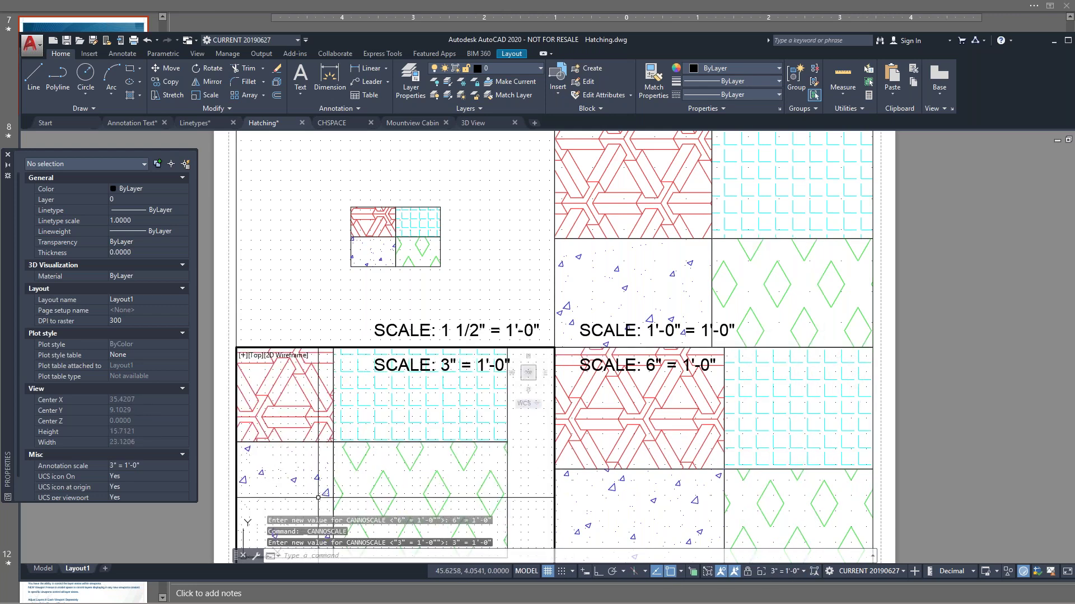
middle_drag(311, 460, 393, 496)
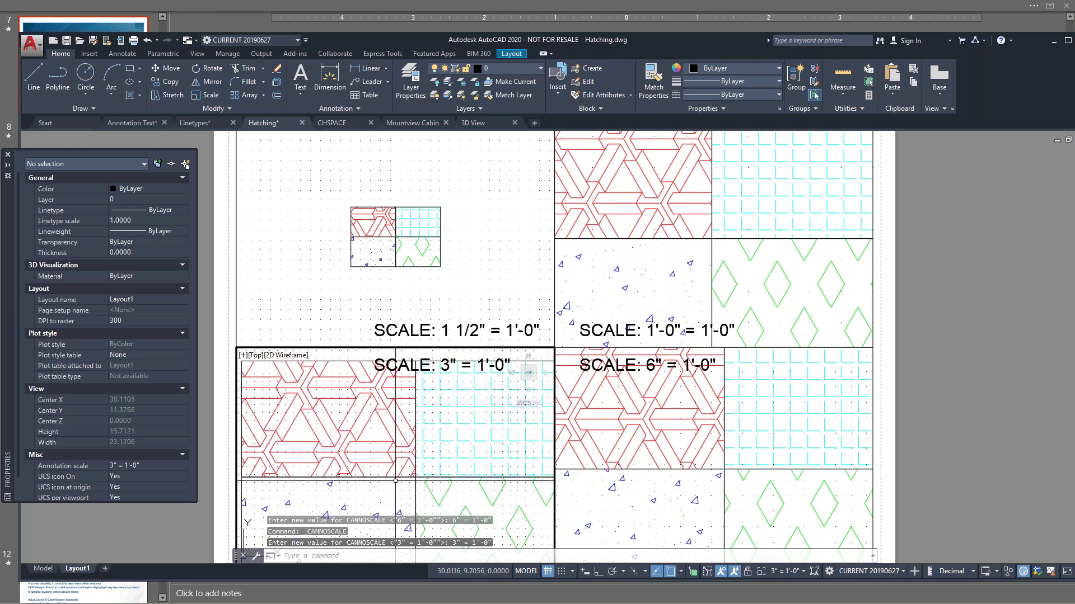
Scale the viewport labelled 1 1/2" = 1'-0" to 1-1/2" = 1'-0" and return to paper space
click(407, 276)
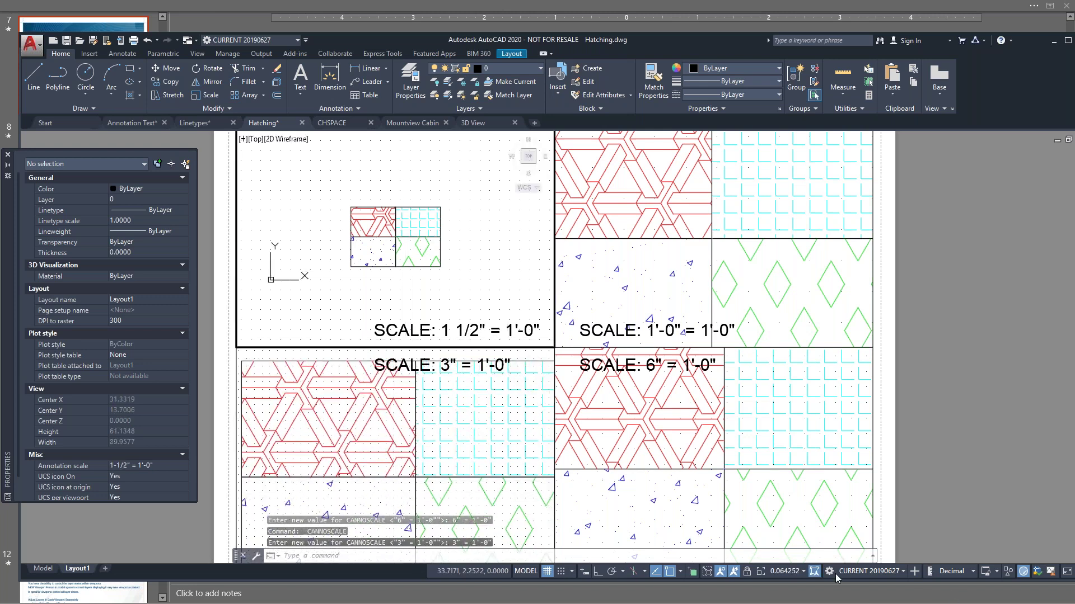
click(786, 571)
scroll(784, 517, down, 4)
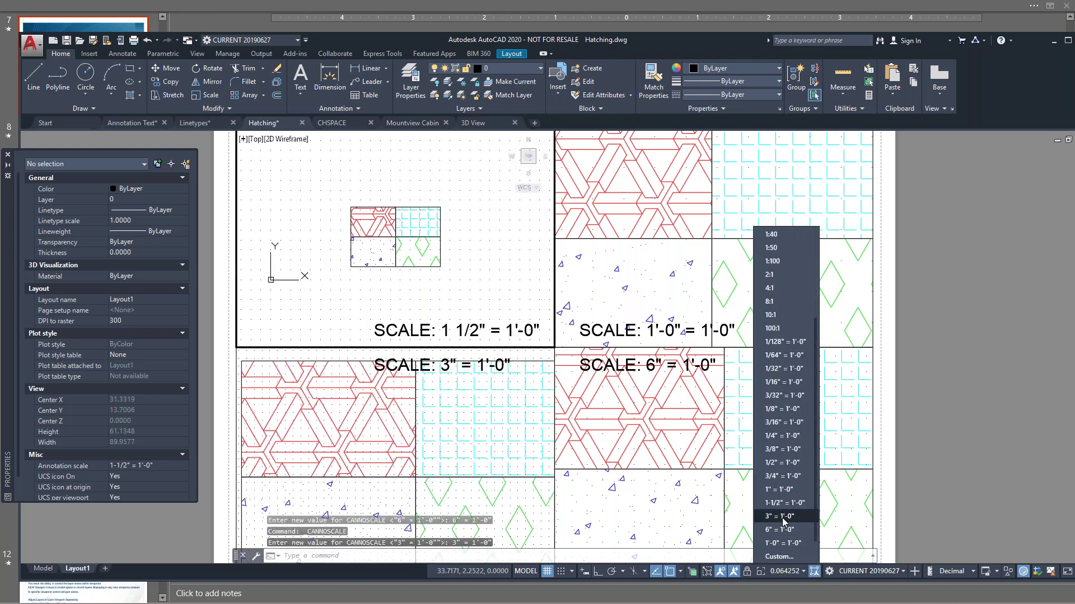
click(788, 474)
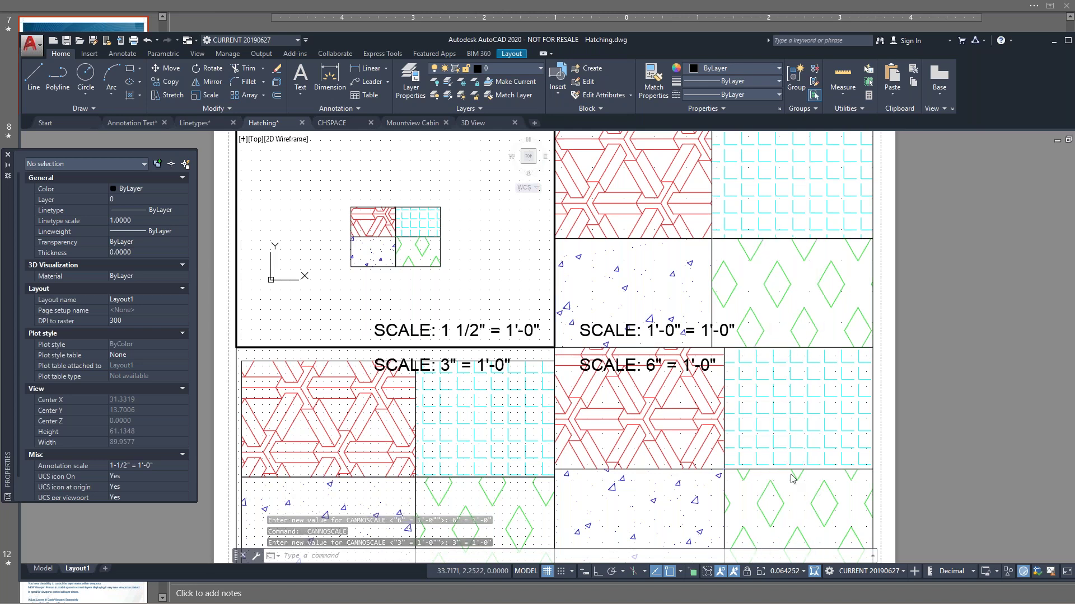
double_click(1001, 370)
scroll(924, 478, down, 1)
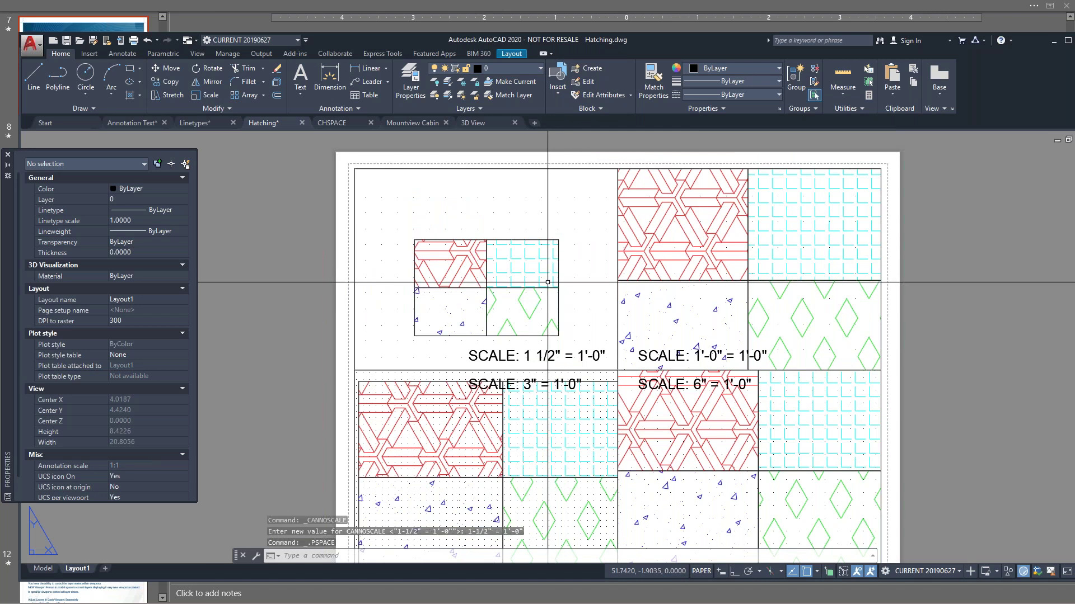
Compare the hatch patterns across the four scaled viewports, and switch to the PowerPoint slides
scroll(530, 304, up, 1)
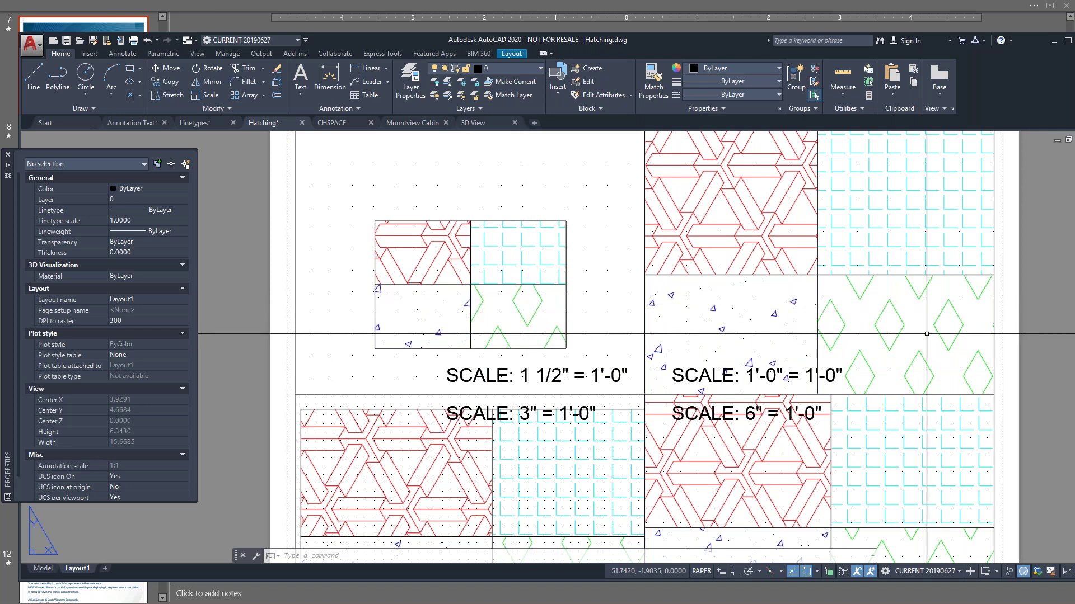
scroll(823, 213, down, 2)
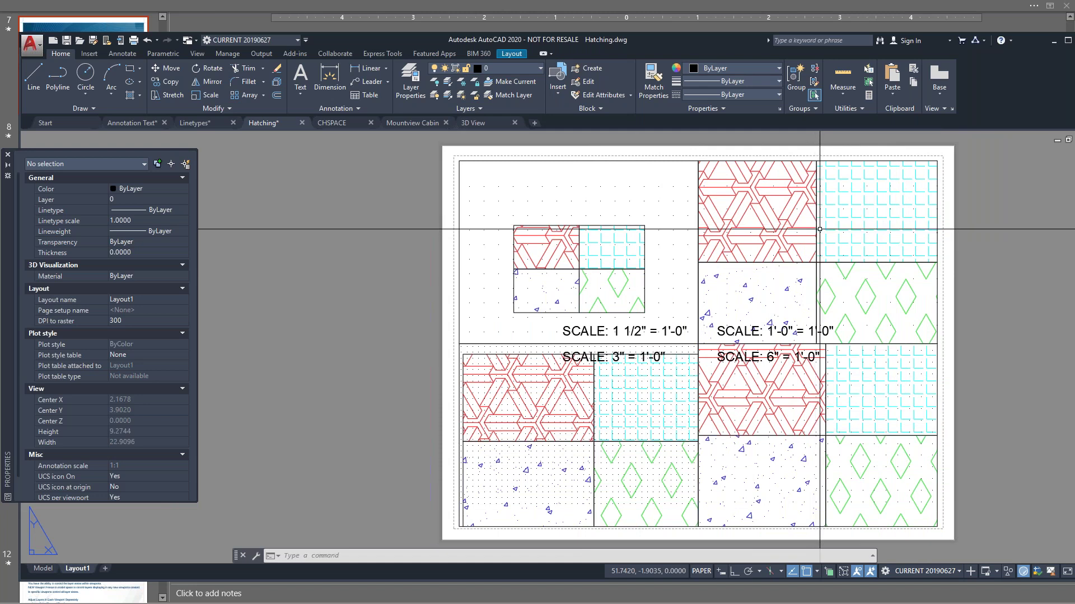
click(355, 204)
click(355, 205)
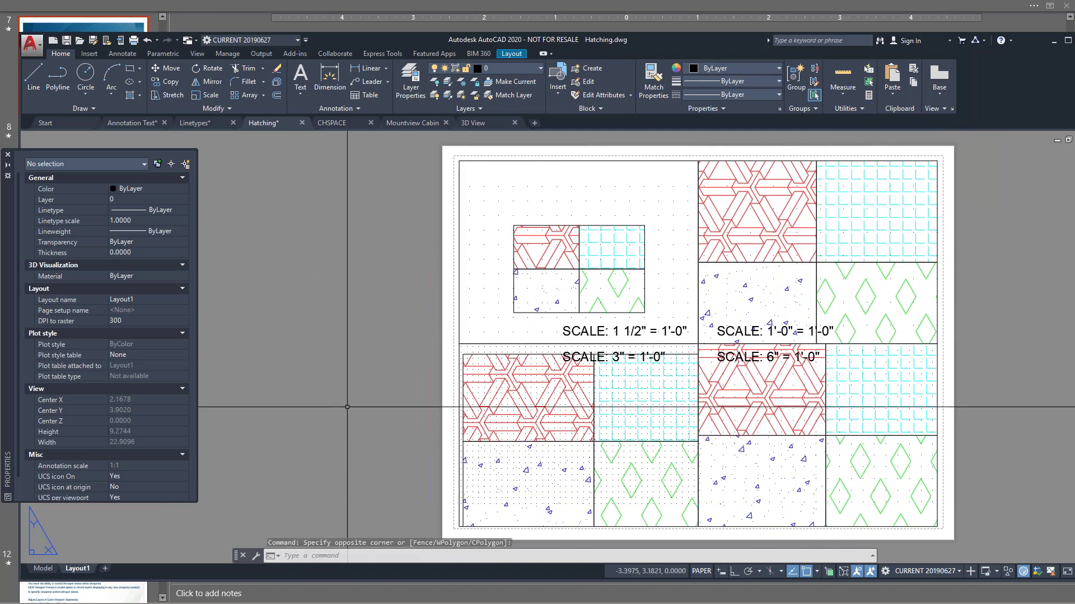
click(350, 330)
click(340, 336)
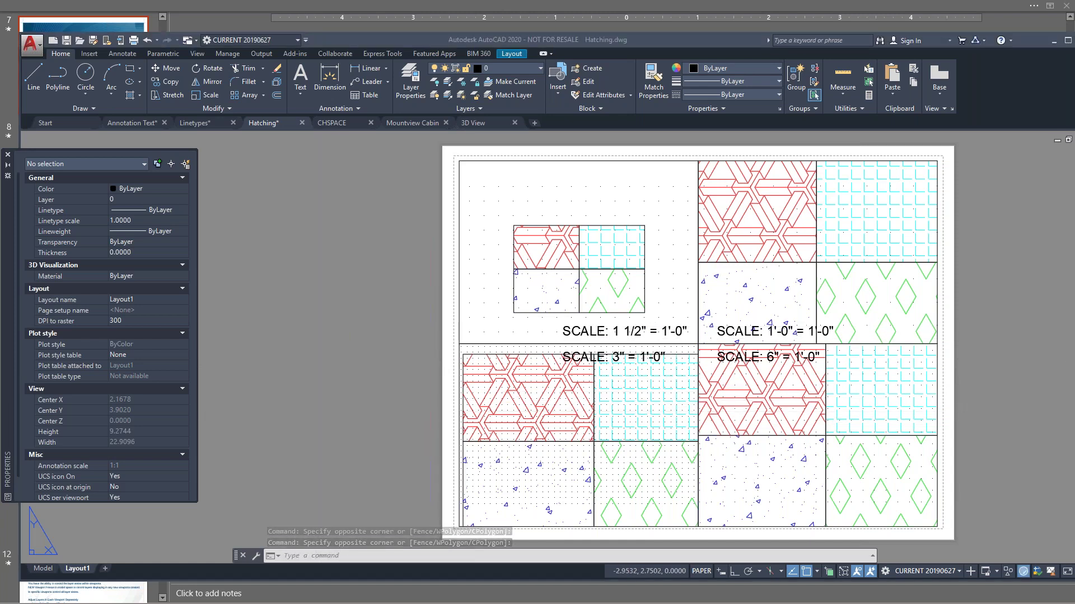
key(alt+Tab)
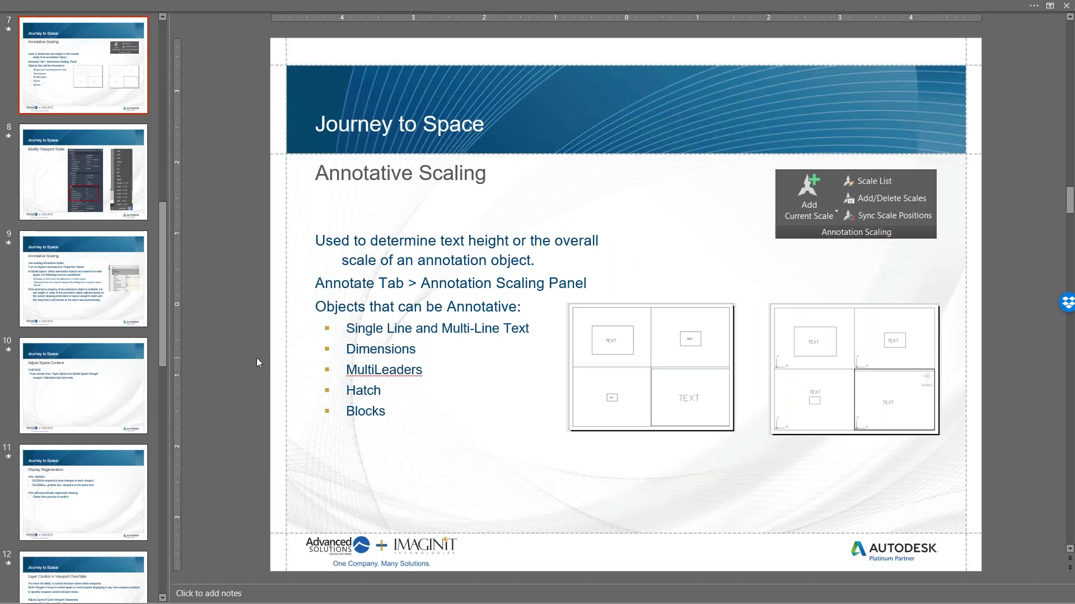
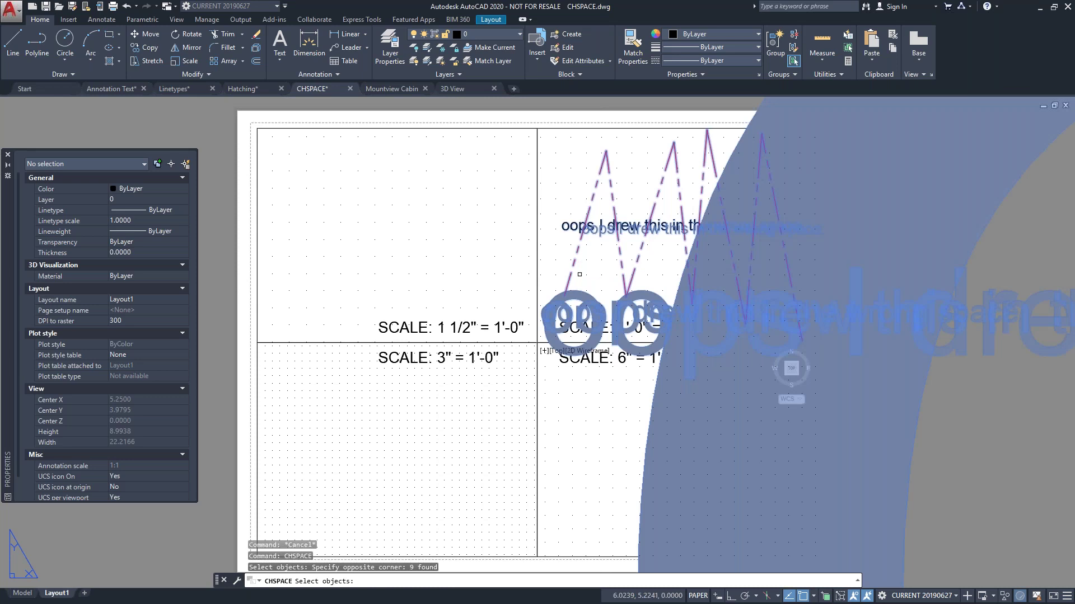
Use CHSPACE to move the selected zigzag lines and text into the viewport labelled 1'-0" = 1'-0", and check them in model space
key(Return)
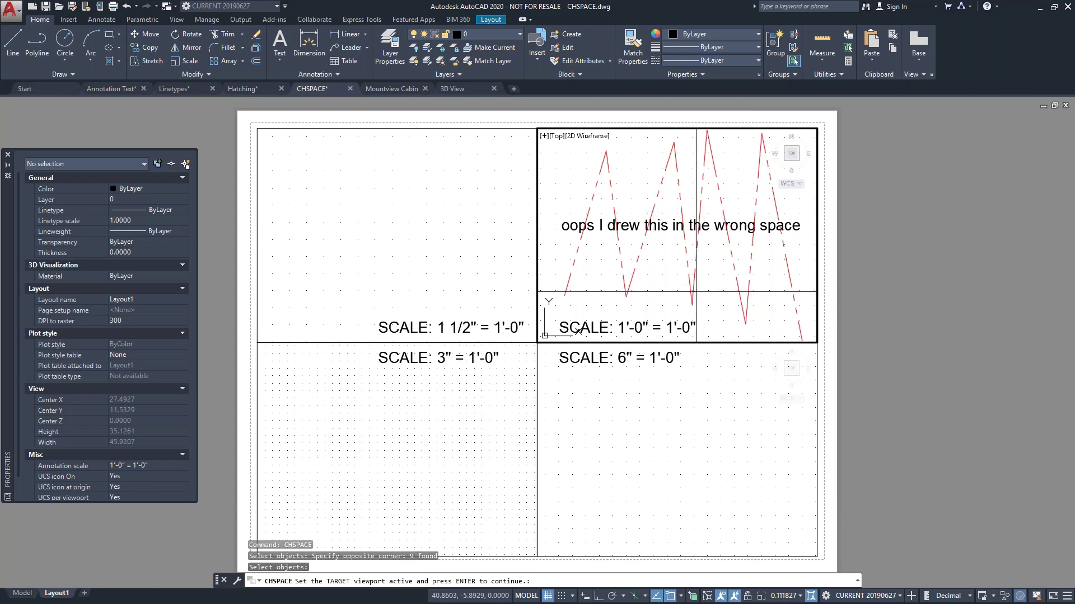
key(Return)
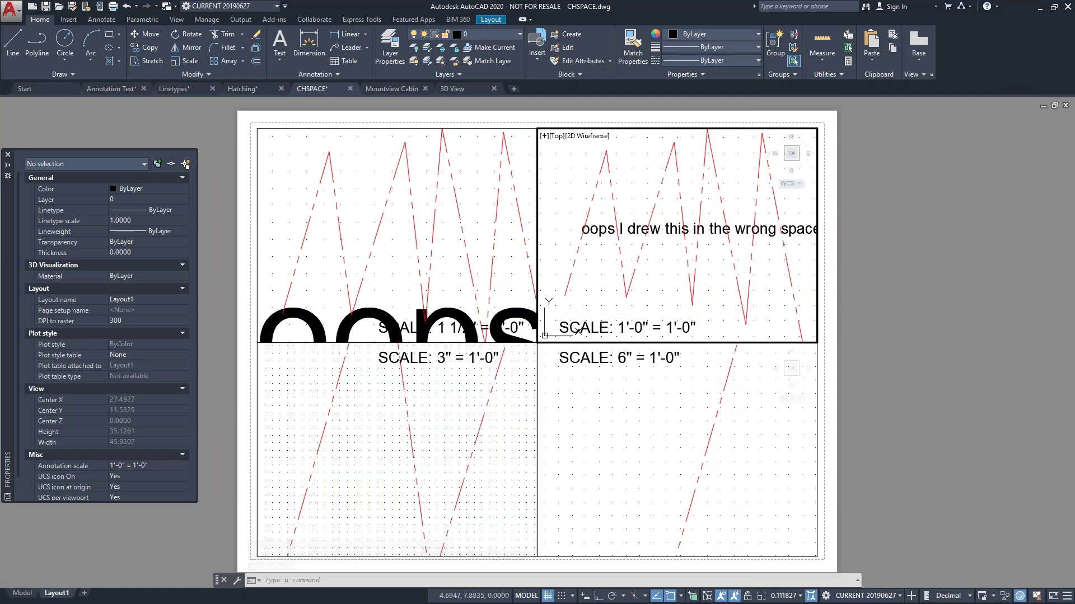
click(22, 594)
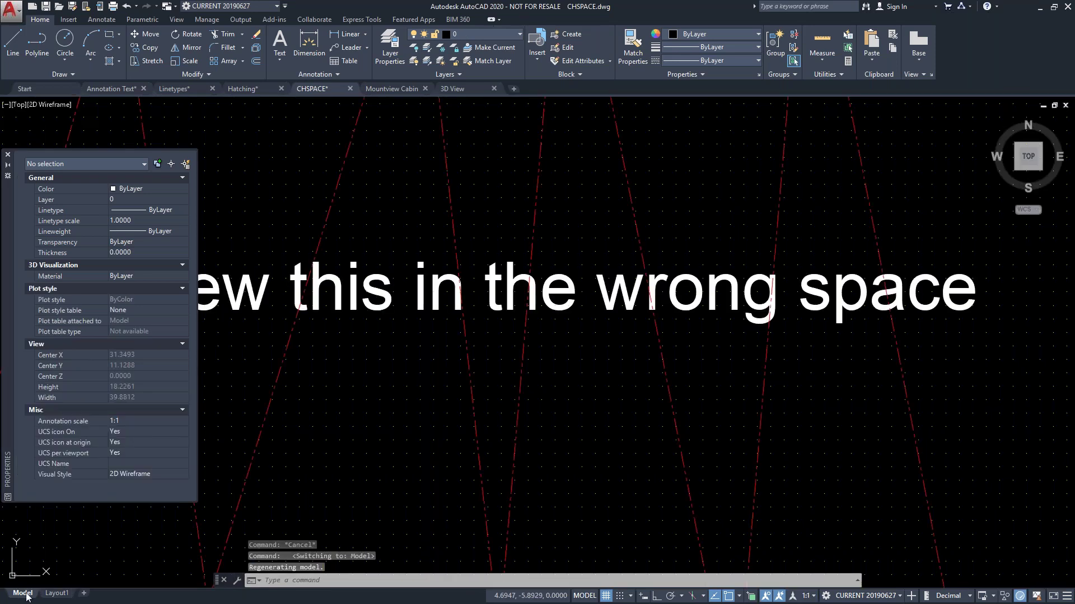
scroll(664, 319, down, 5)
click(461, 291)
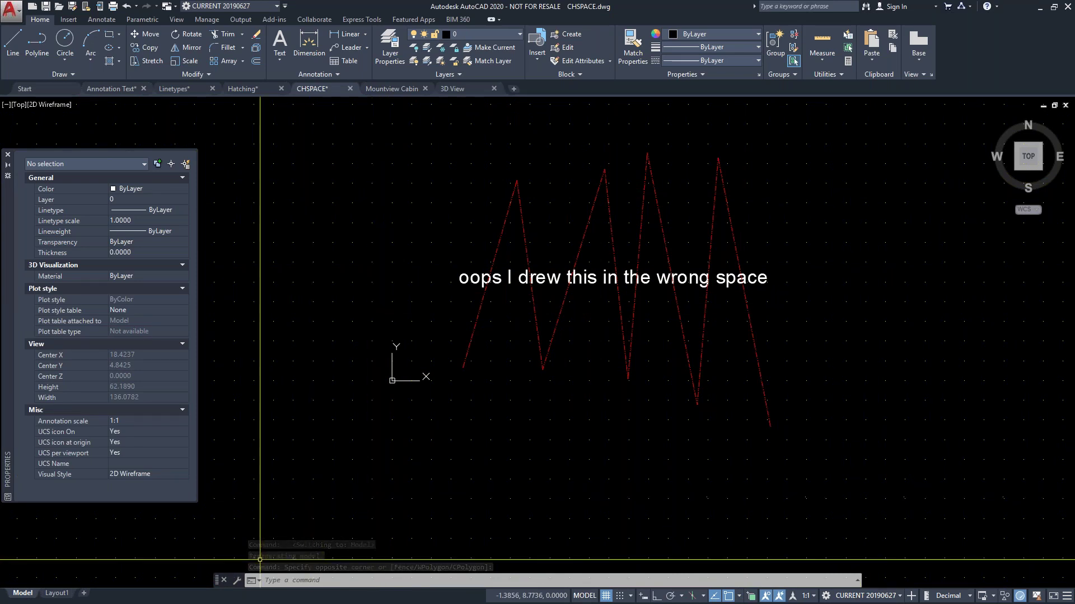
In Layout1, set the paper text height of the "oops I drew this in the wrong space" text to 0.2
click(56, 594)
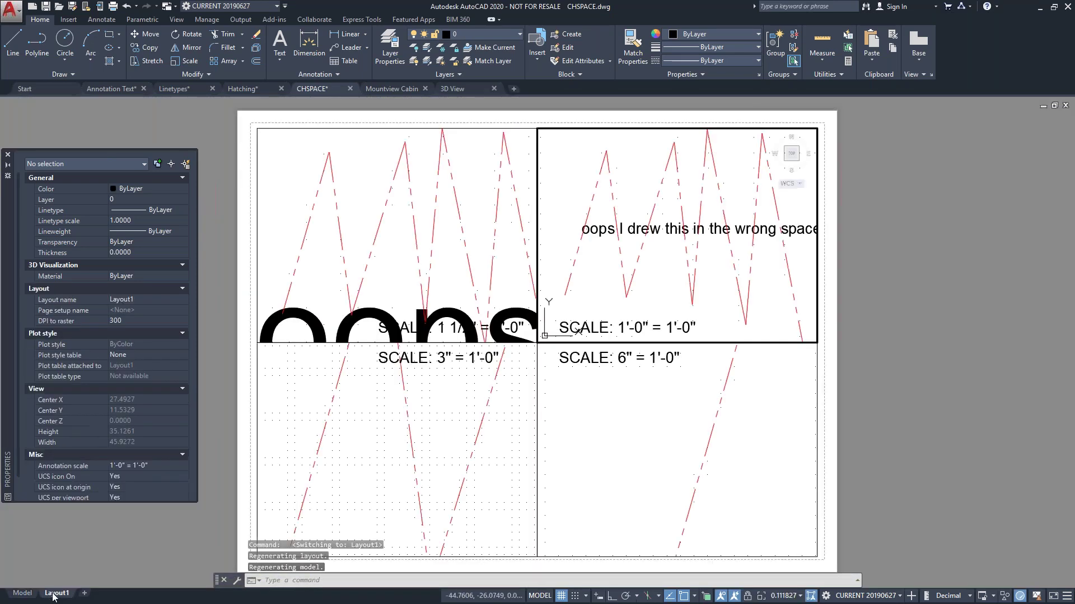
click(681, 298)
click(657, 258)
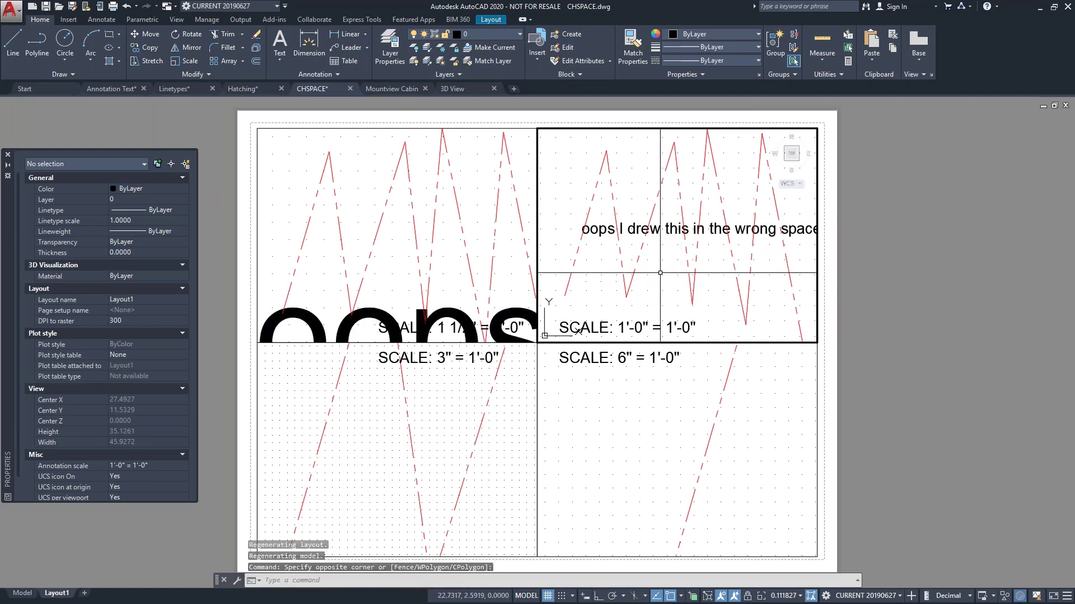
click(679, 226)
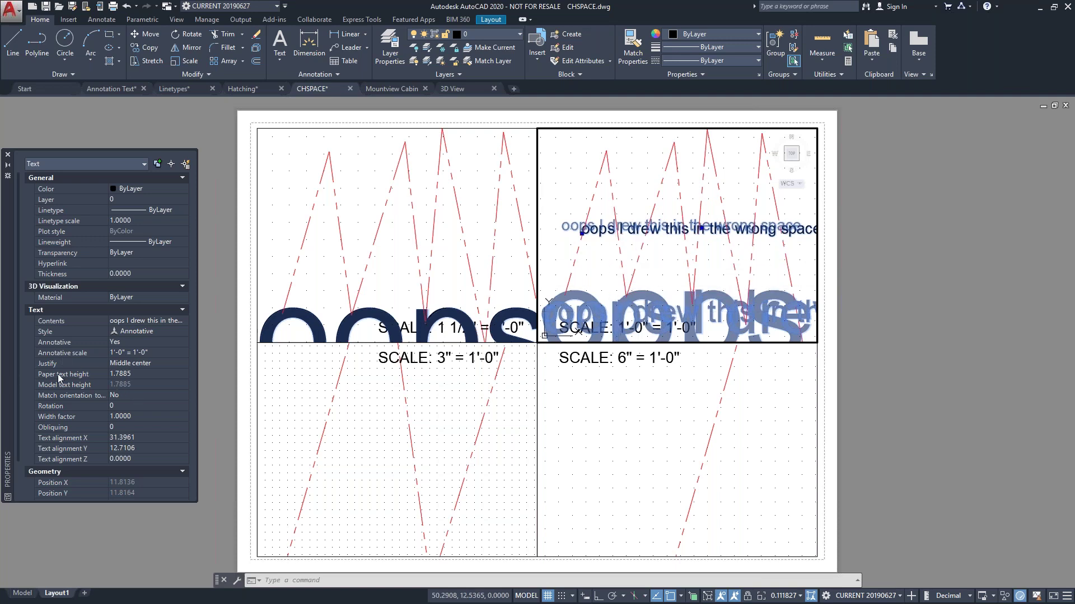
click(146, 375)
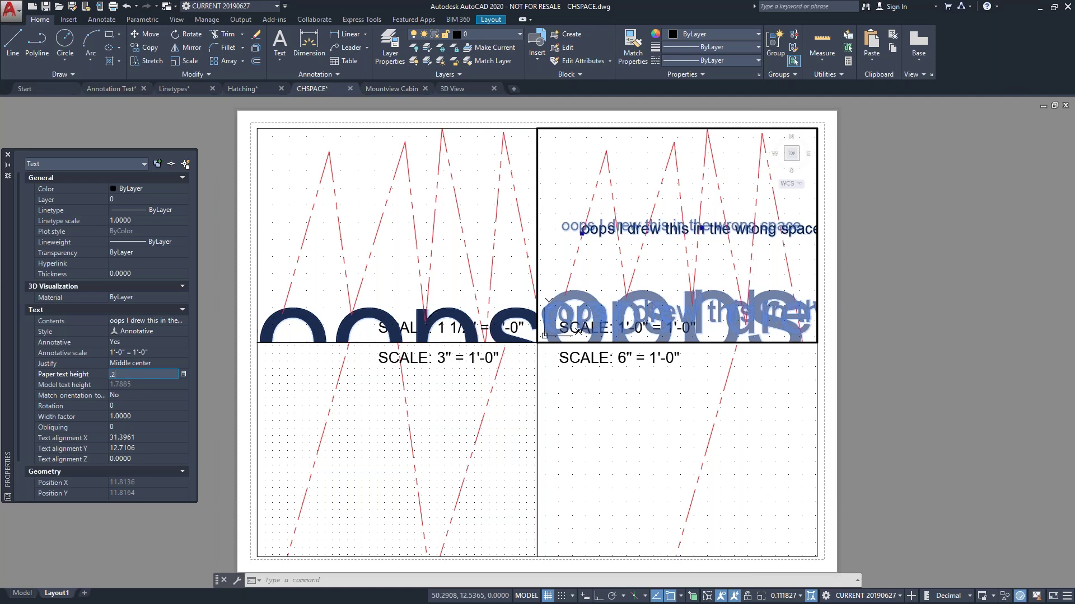
key(Return)
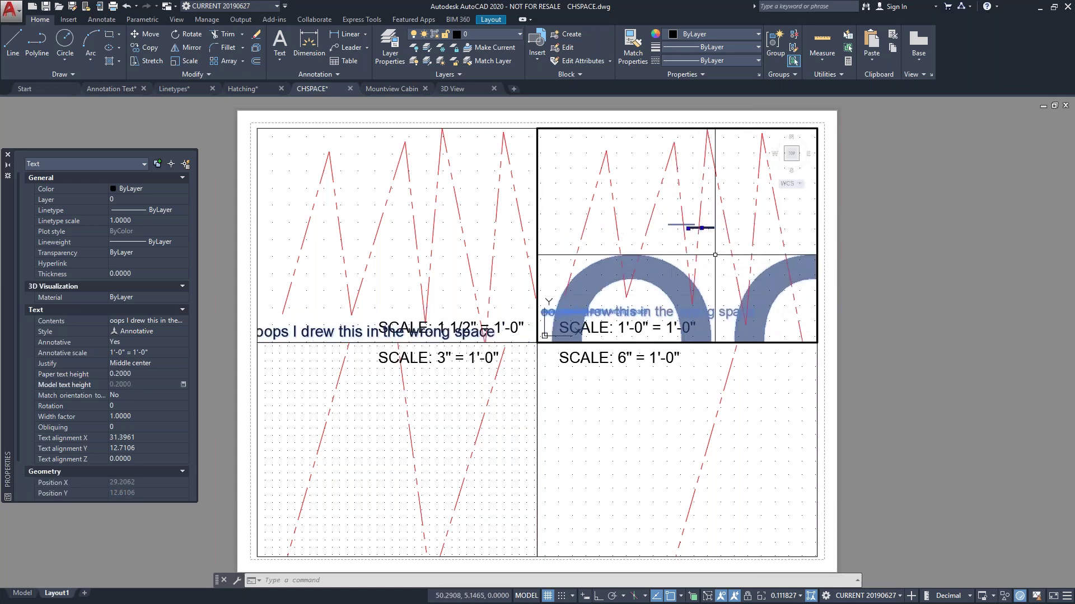
key(Escape)
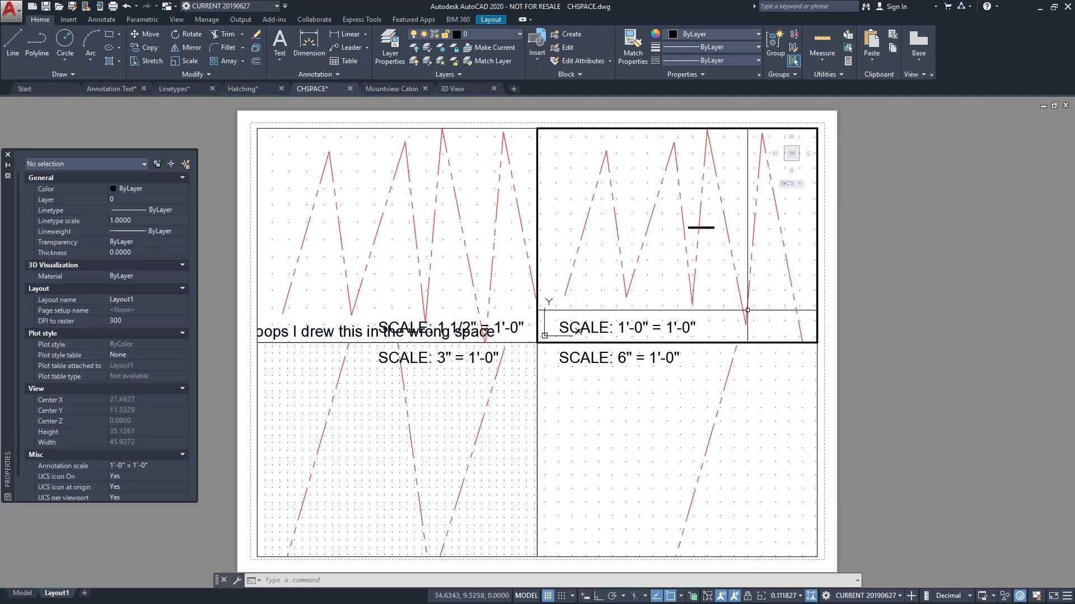
Scale the viewport labelled 1'-0" = 1'-0" to 1'-0" = 1'-0" and reposition its view to show the full text
click(795, 596)
scroll(790, 569, down, 4)
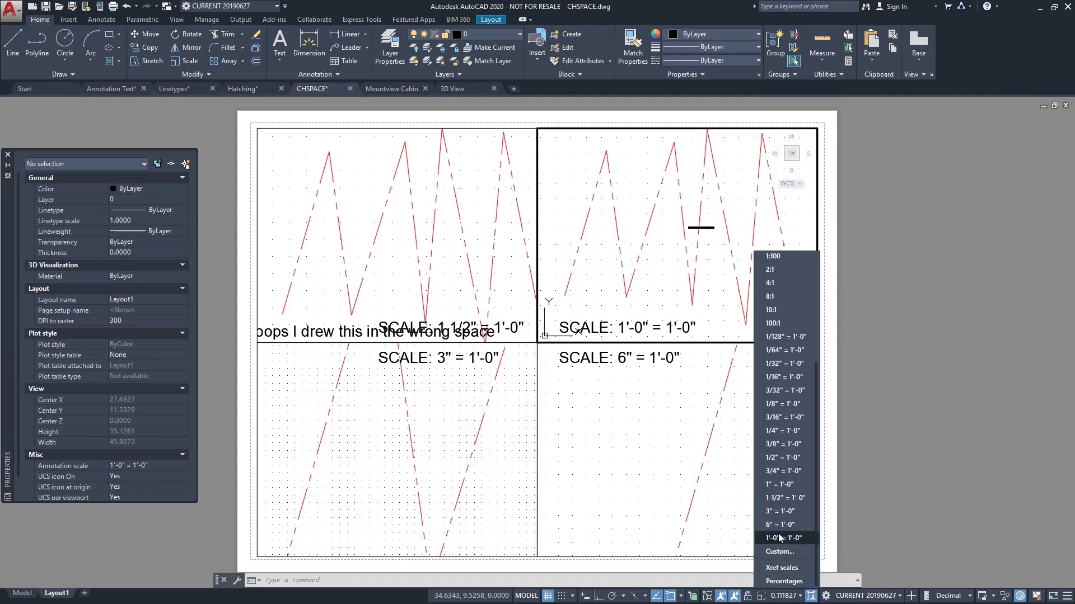
click(778, 537)
mouse_move(746, 211)
middle_down()
mouse_move(595, 278)
mouse_move(531, 286)
mouse_move(546, 304)
middle_up()
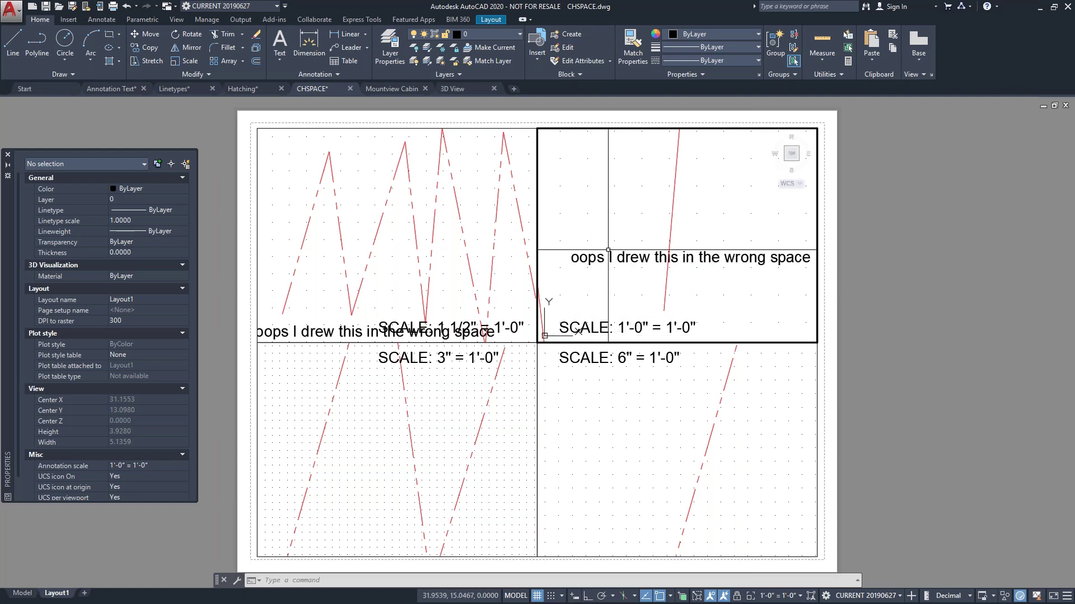
Scale the viewport labelled 6" = 1'-0" to 6" = 1'-0" and reposition the text in it and in the 1'-0" = 1'-0" viewport
click(657, 415)
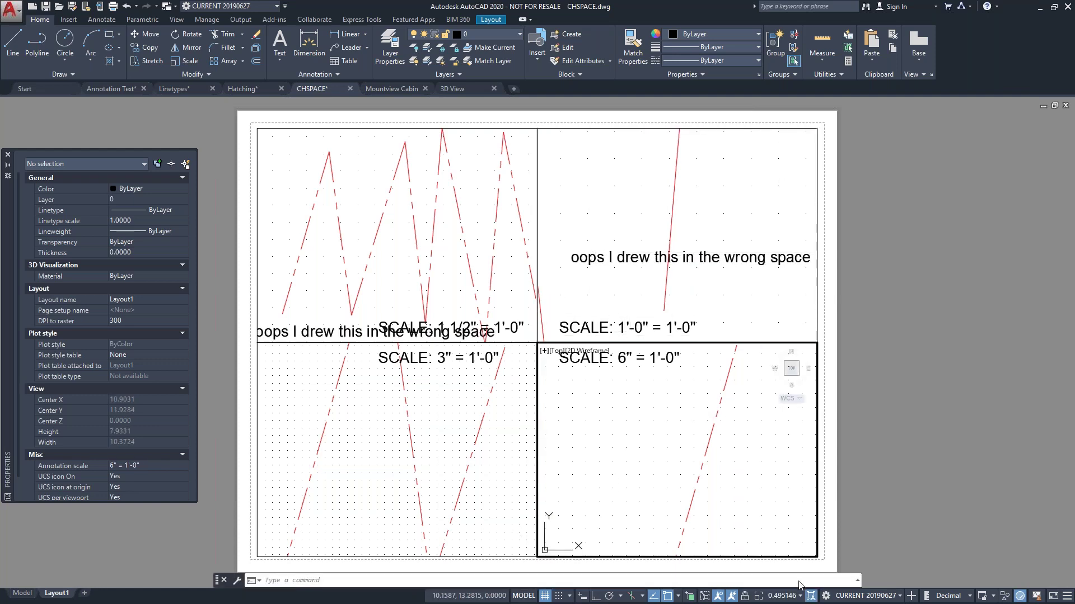
click(788, 597)
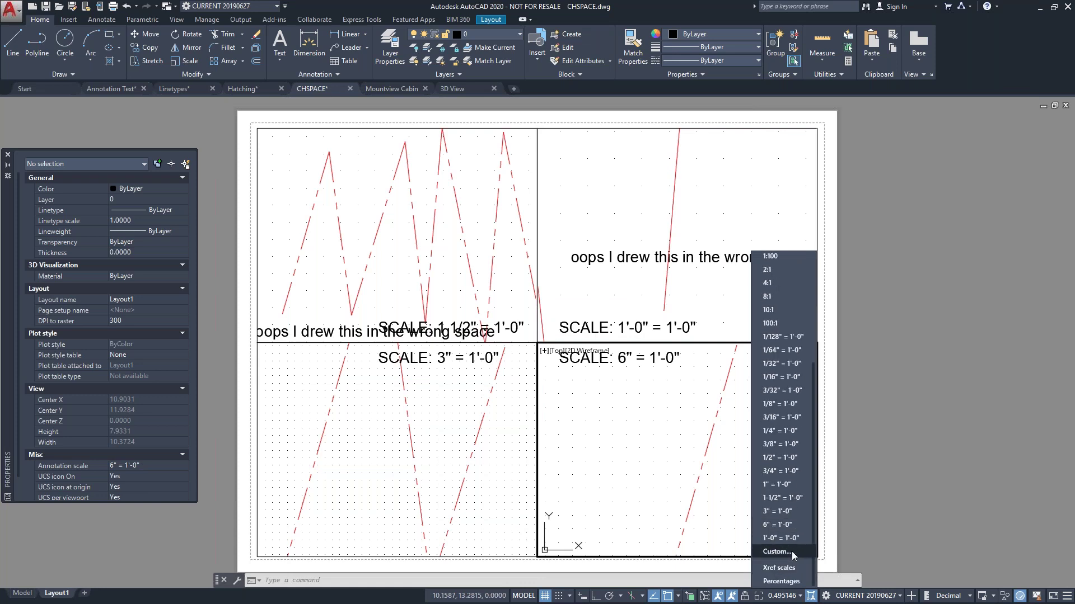
click(778, 525)
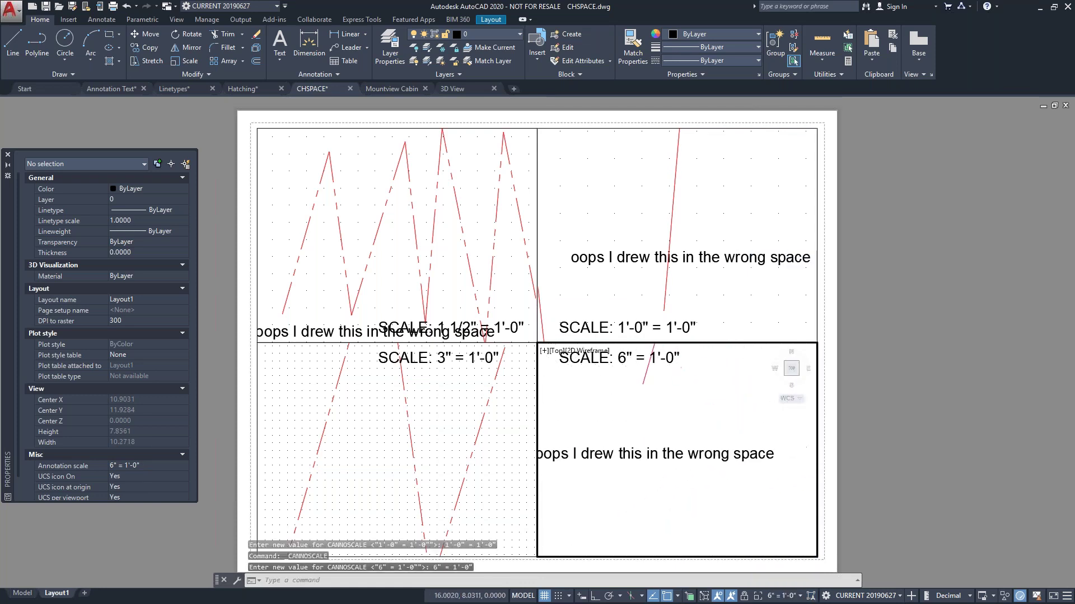
middle_drag(678, 390, 690, 448)
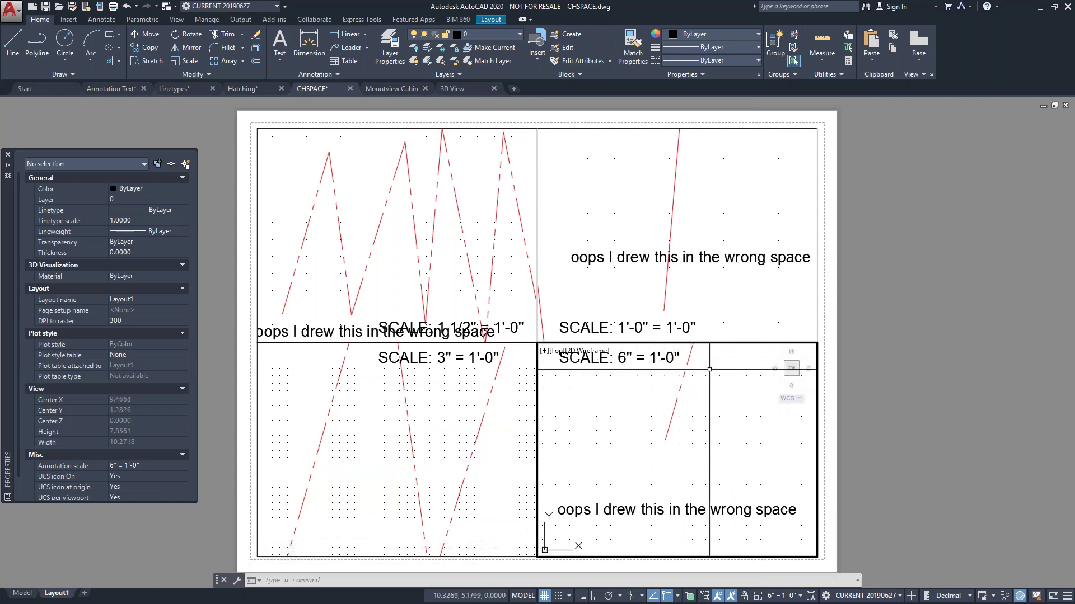
click(713, 296)
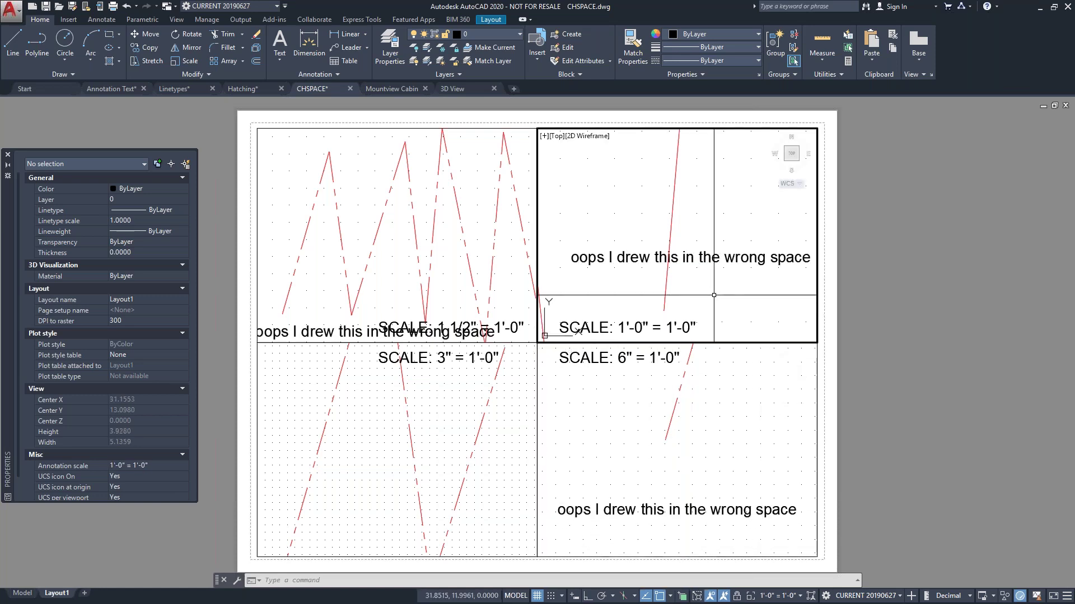
mouse_move(696, 179)
middle_down()
mouse_move(694, 264)
mouse_move(703, 156)
mouse_move(686, 200)
middle_up()
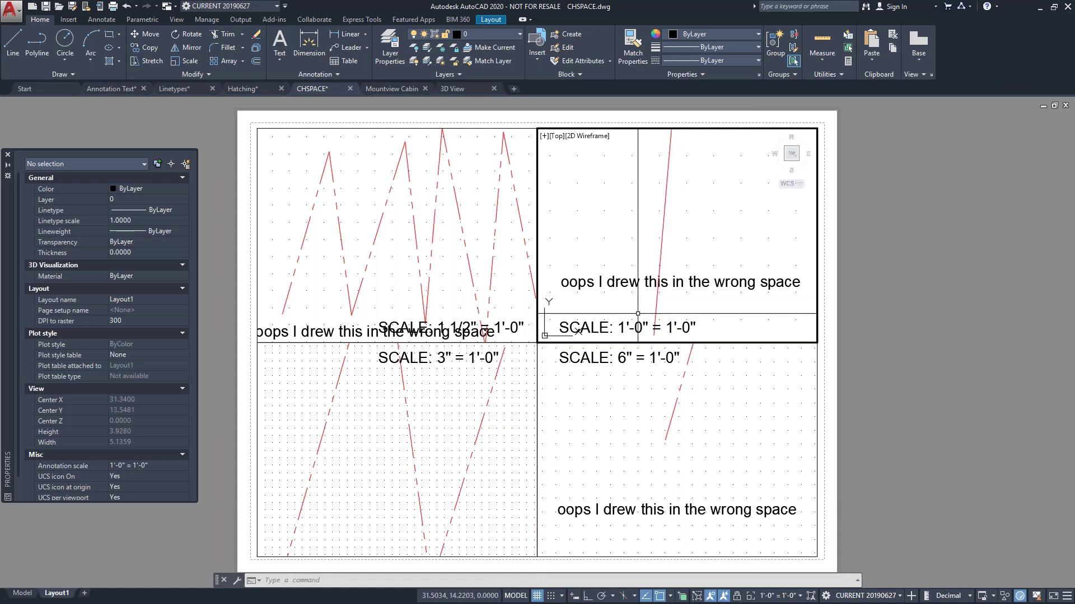
Scale the viewport labelled 3" = 1'-0" to 3" = 1'-0" and reposition its view to show the text below the label
click(435, 476)
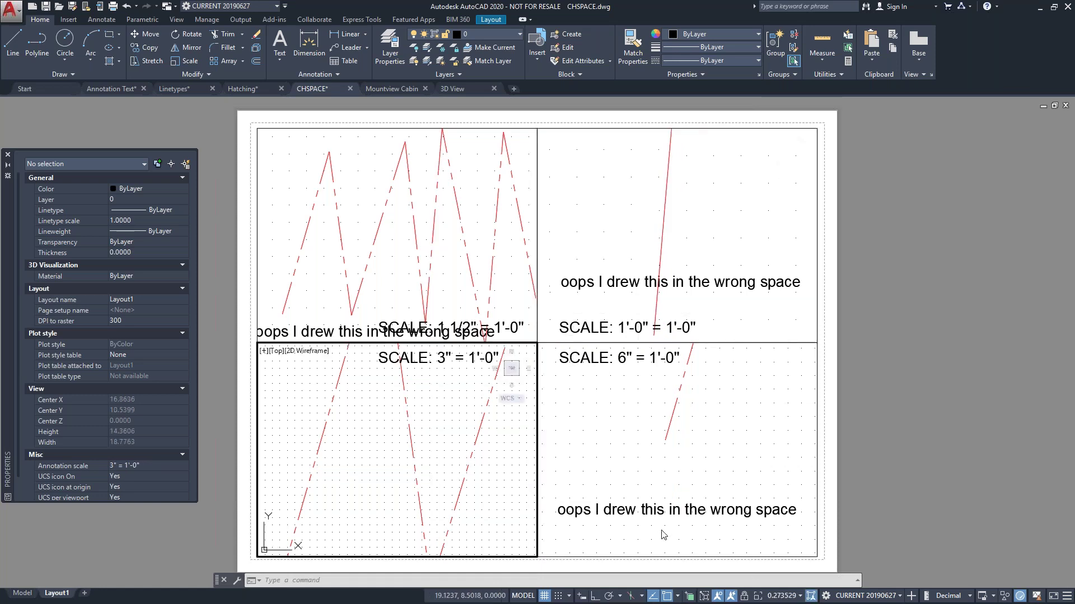
click(774, 602)
scroll(796, 519, down, 5)
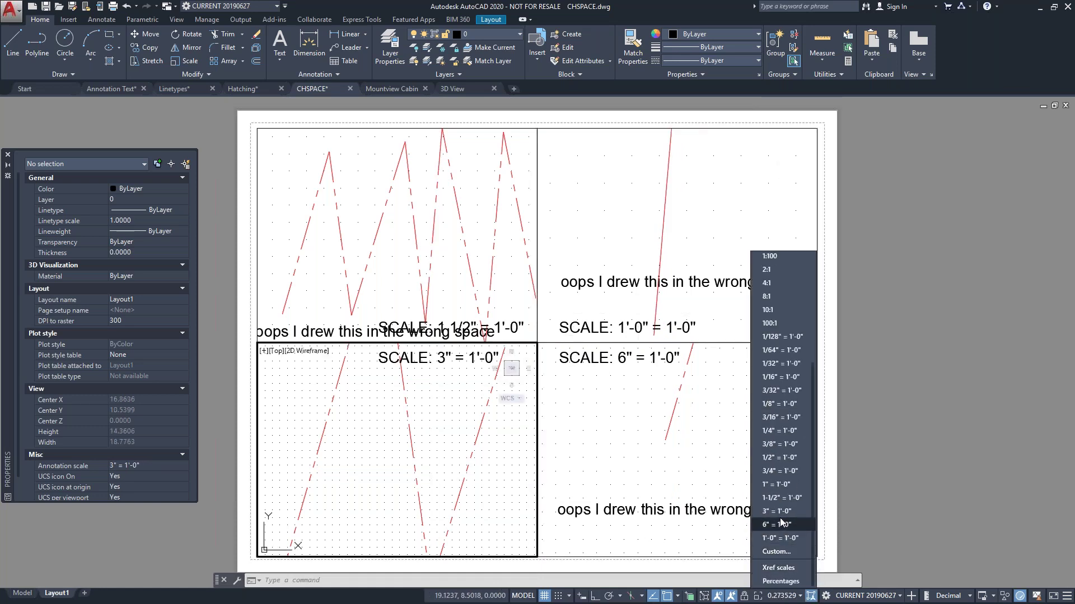
click(778, 512)
mouse_move(396, 509)
middle_down()
mouse_move(437, 366)
mouse_move(437, 404)
middle_up()
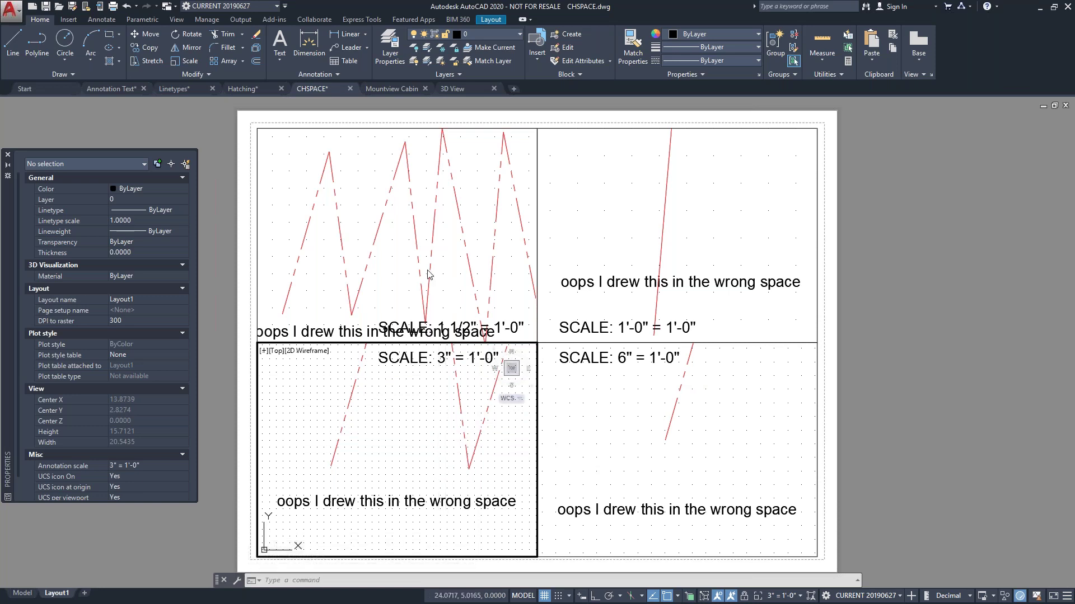
Scale the viewport labelled 1 1/2" = 1'-0" to 1-1/2" = 1'-0", show its full text above the label, and return to paper space
click(409, 279)
click(786, 597)
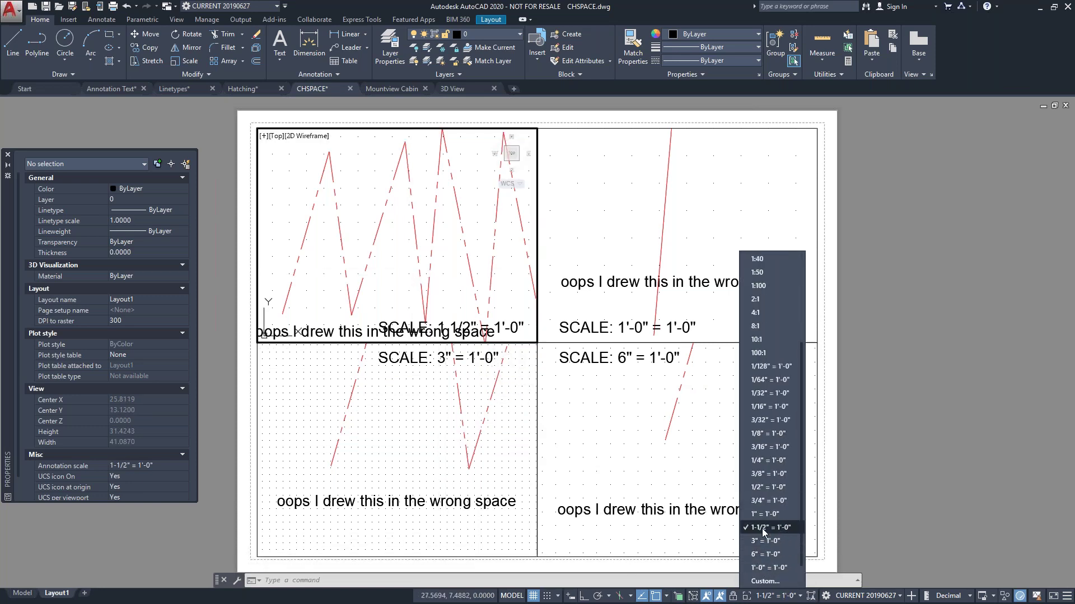
click(762, 527)
middle_drag(429, 262, 414, 209)
double_click(901, 311)
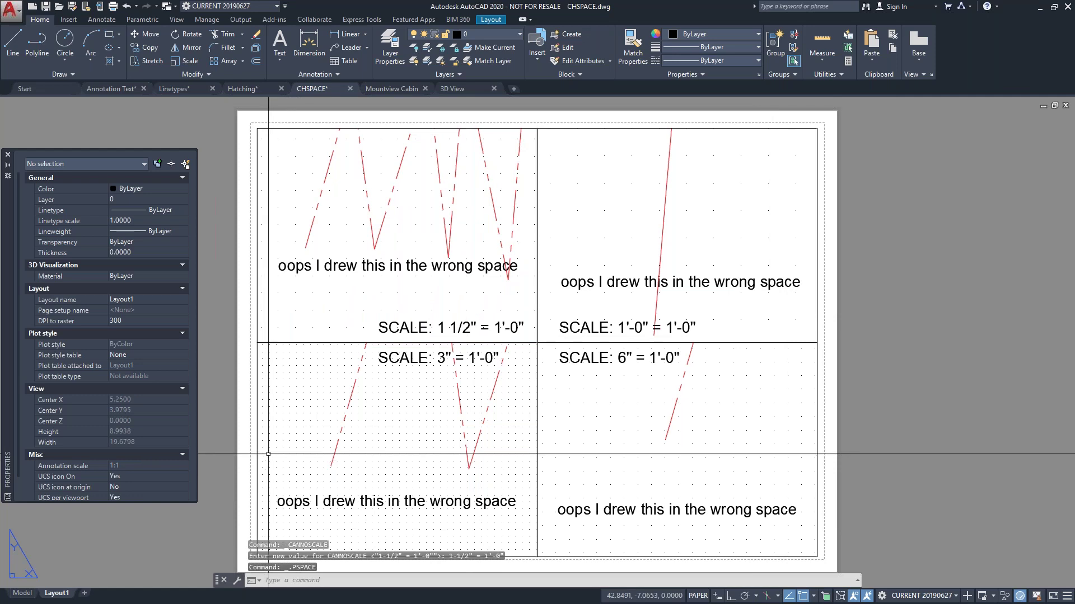
Draw a zigzag of connected lines in paper space over the viewport labelled 1'-0" = 1'-0"
click(997, 257)
click(581, 319)
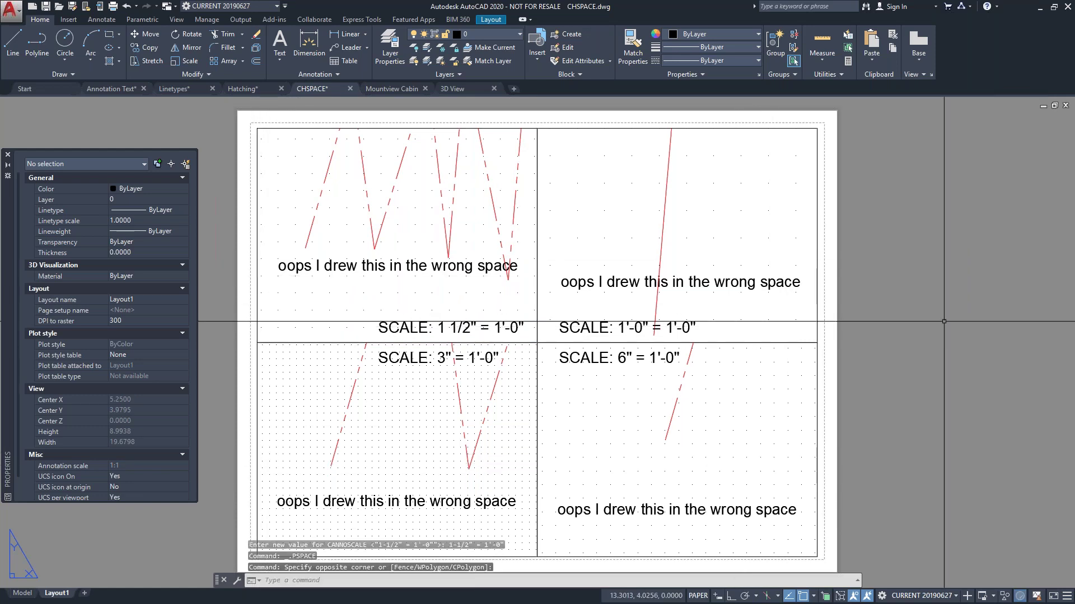
click(13, 42)
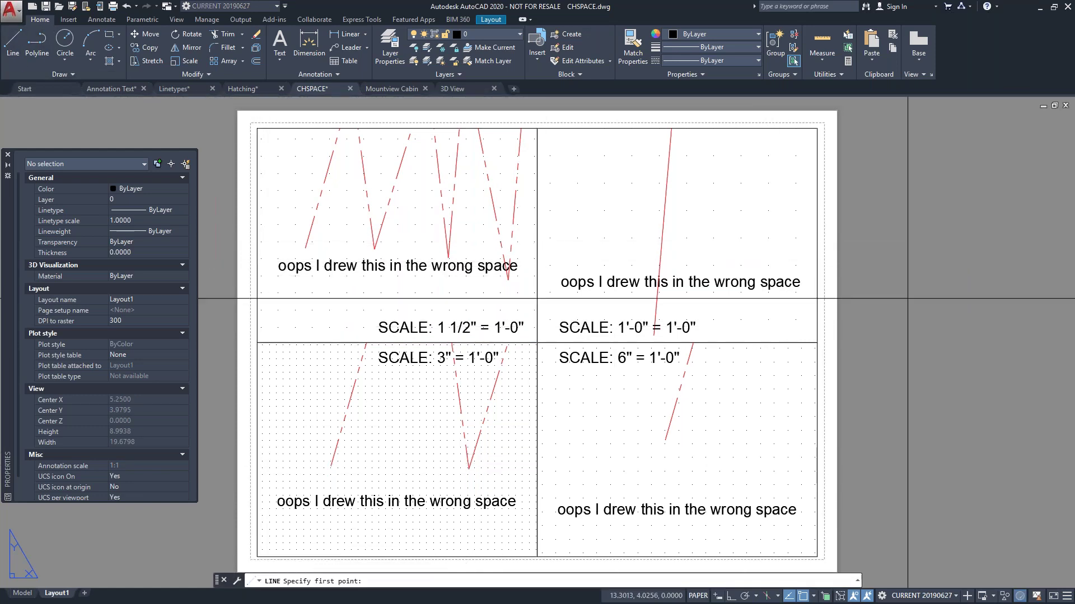
click(555, 265)
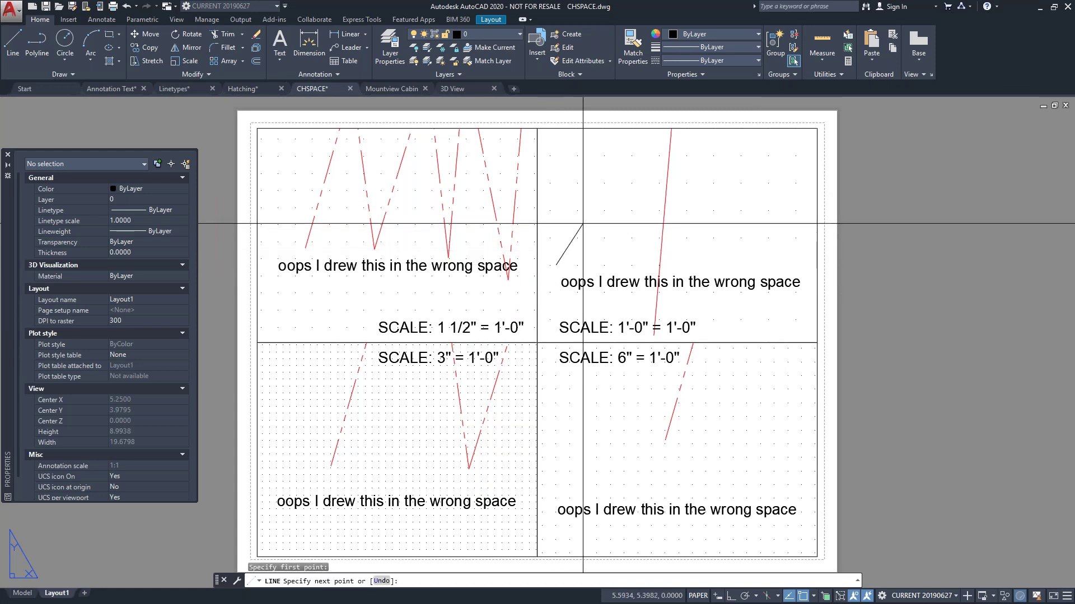
click(599, 155)
click(561, 285)
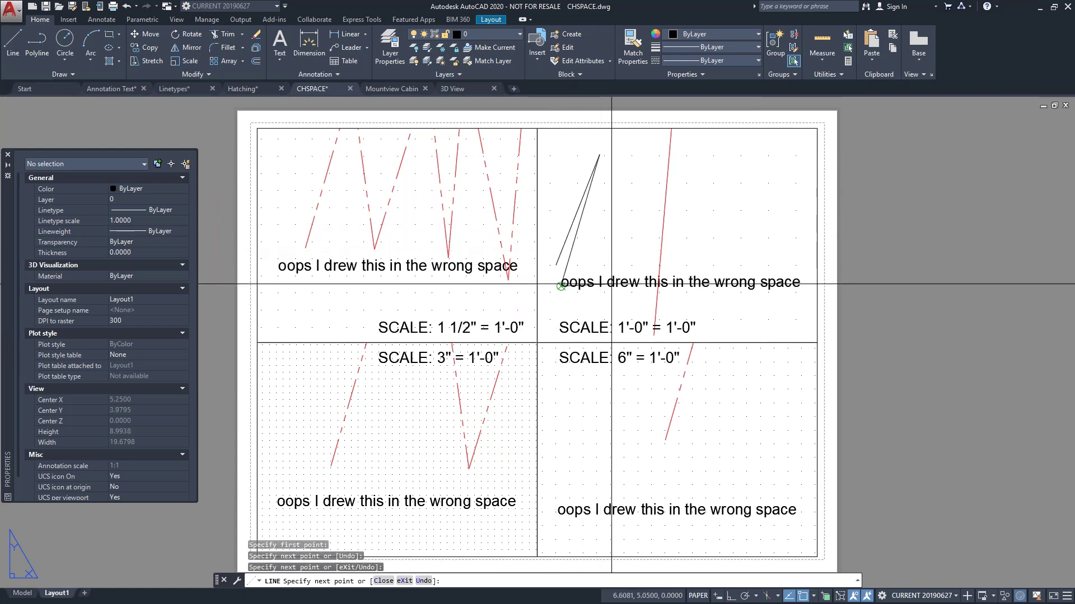
click(728, 128)
click(560, 285)
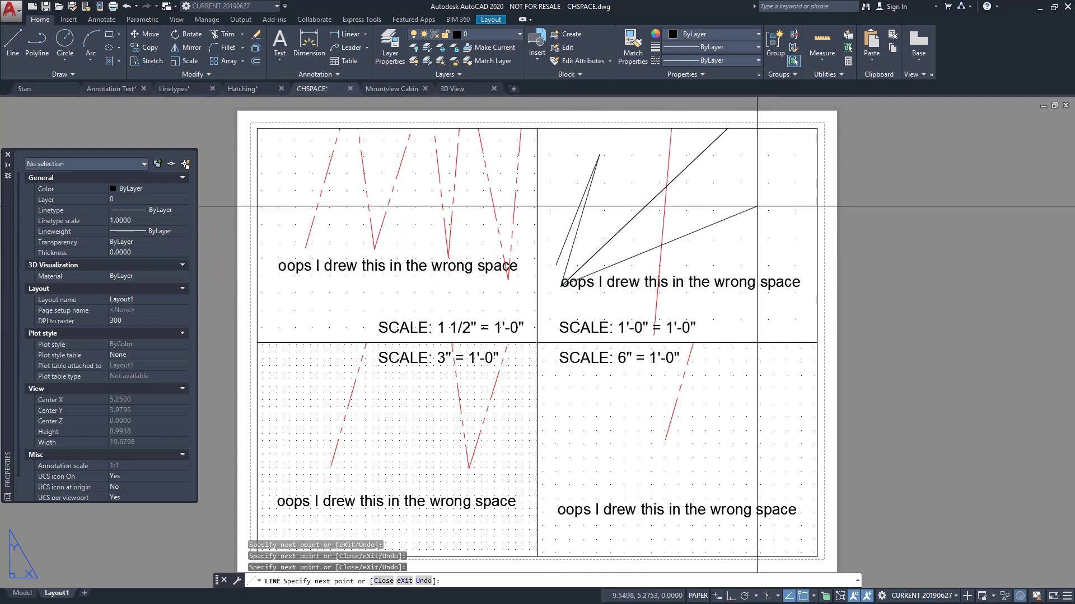
Replace the zigzag's last segment with two new segments drawn with object snap off, and end the line
key(ctrl+z)
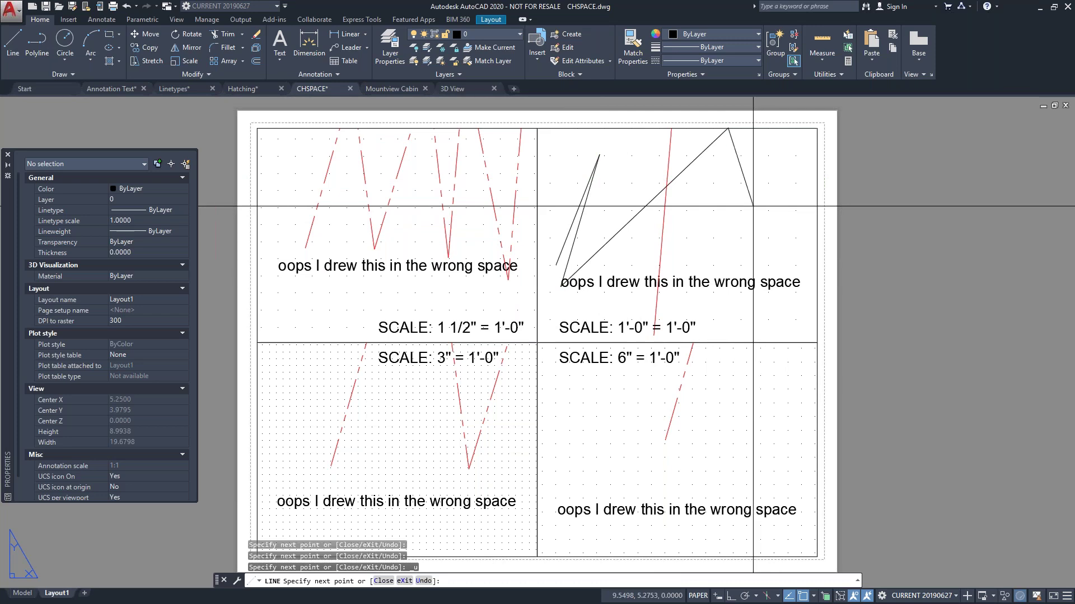
key(F3)
click(742, 243)
click(633, 186)
key(Escape)
key(Escape)
key(Escape)
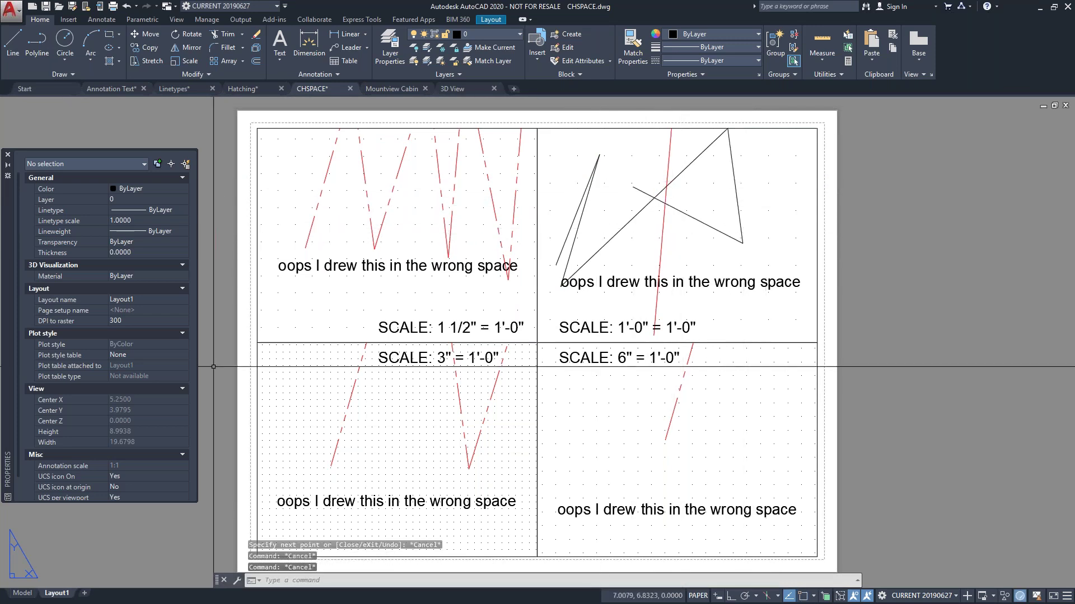
Move the five zigzag lines into model space through the 1'-0" = 1'-0" viewport with CHSPACE, and return to paper space
click(28, 580)
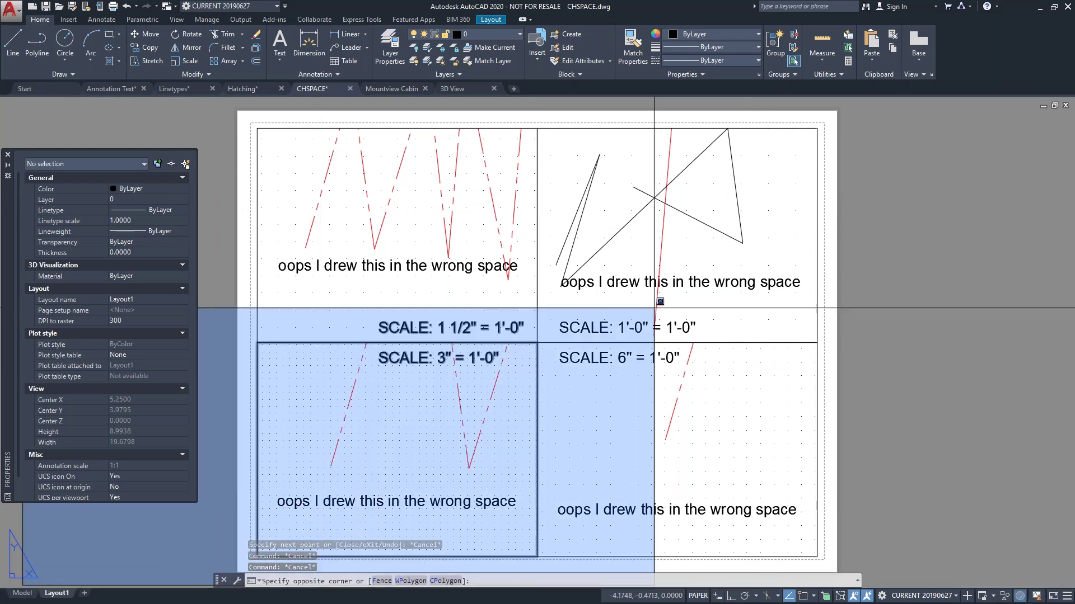
key(Escape)
click(772, 145)
click(552, 259)
text(chspace)
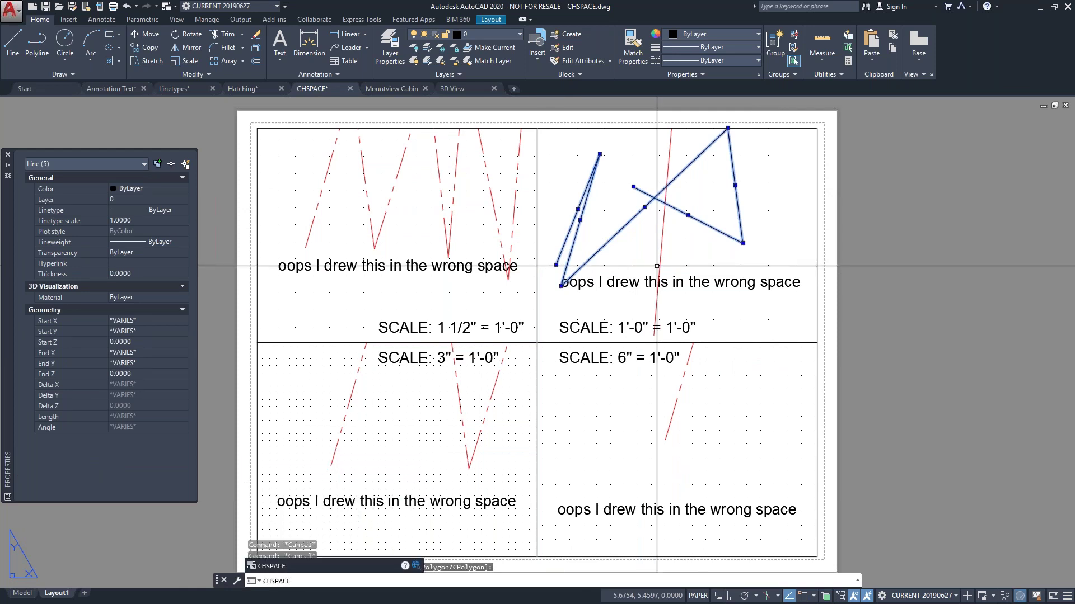
key(Return)
click(692, 277)
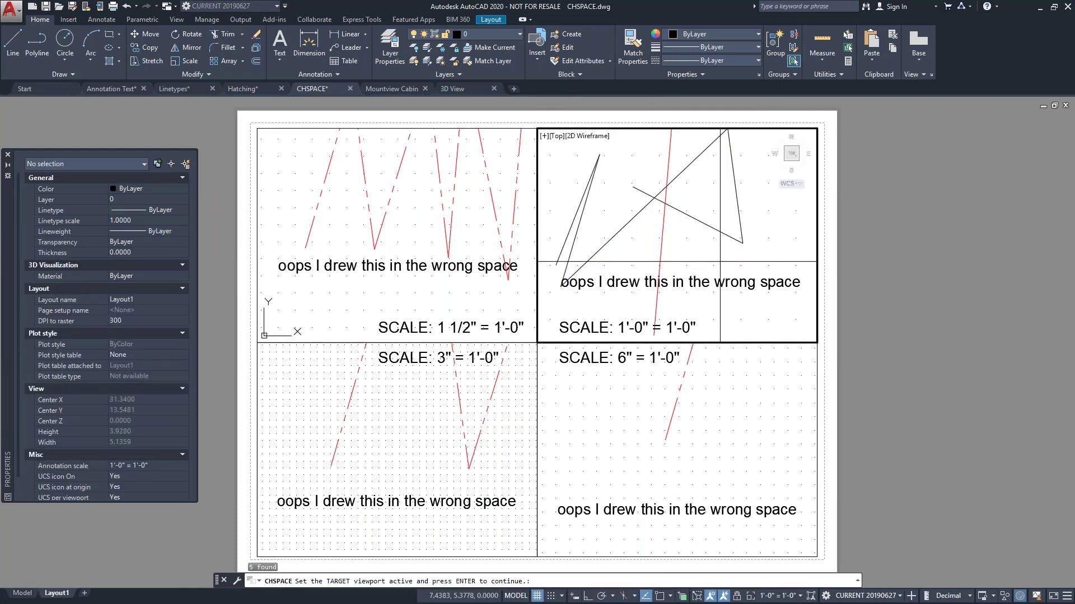
key(Return)
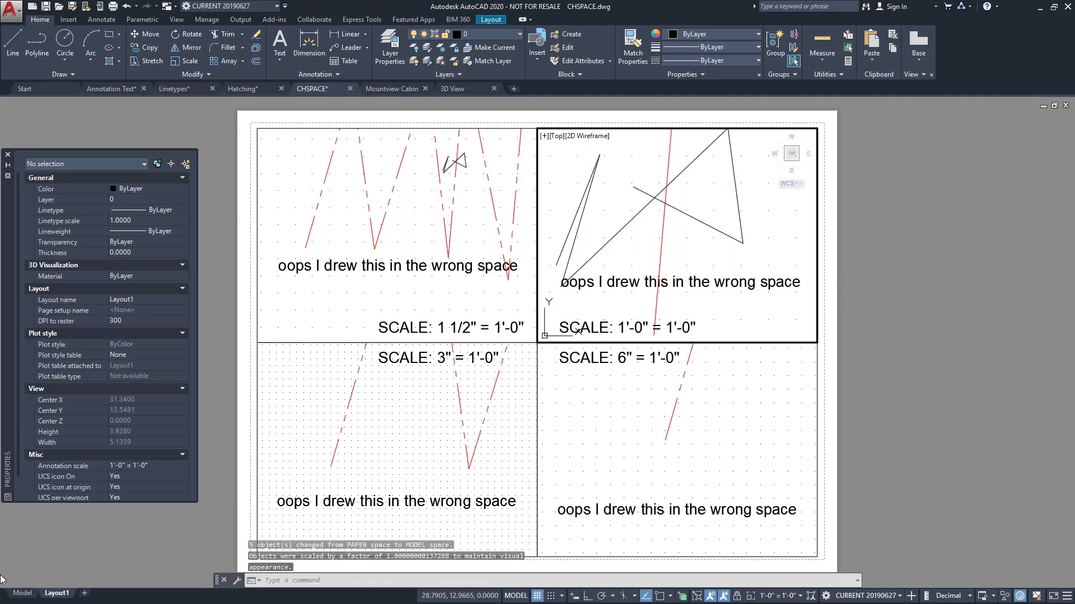
mouse_move(20, 595)
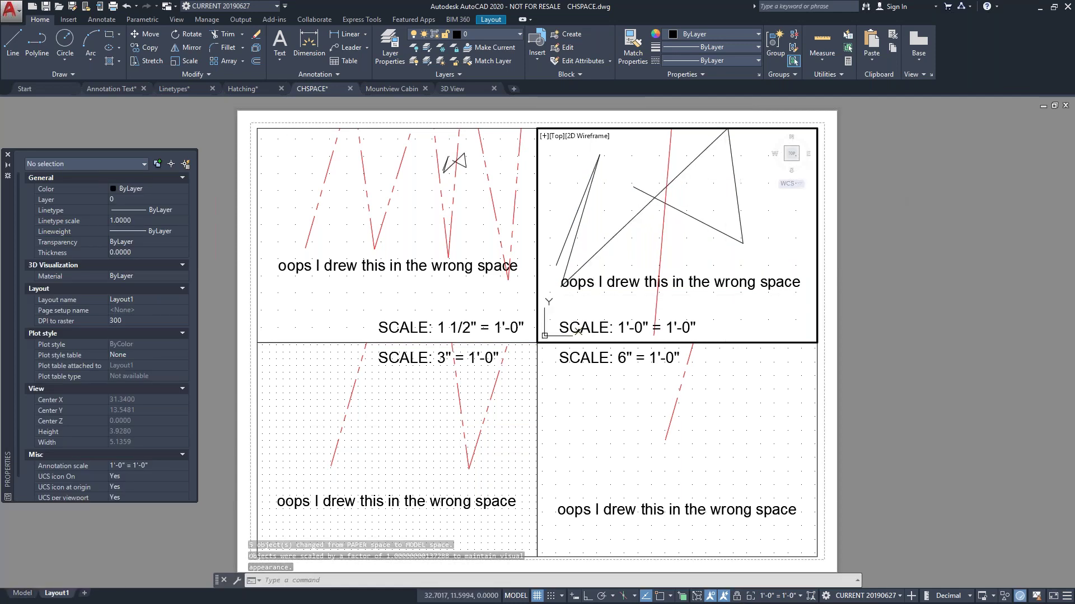
double_click(958, 272)
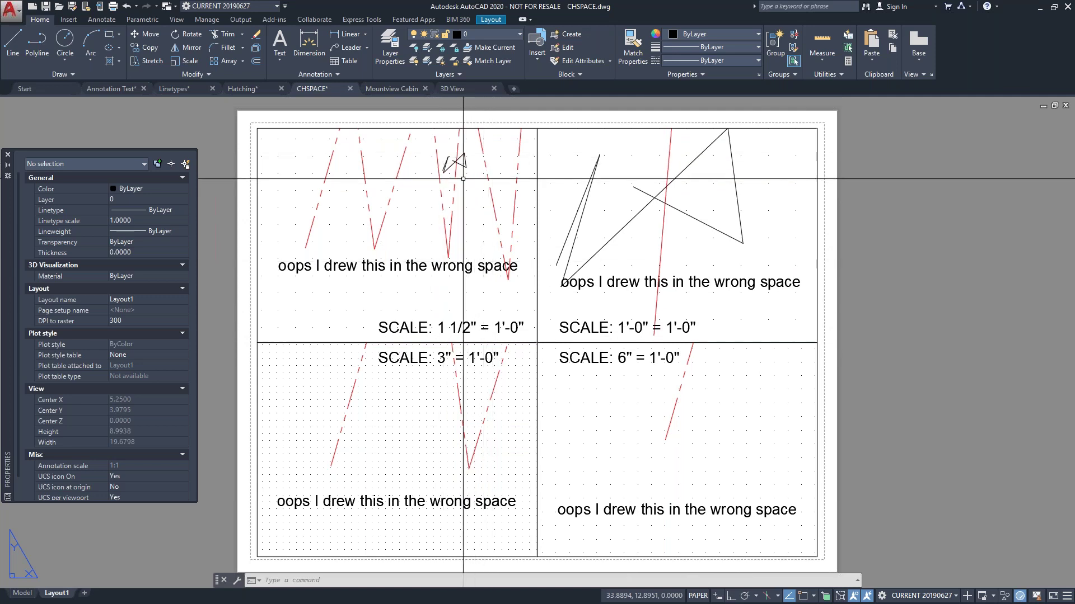
Switch to model space and inspect the transferred zigzag lines beside the text and the red lines
click(23, 593)
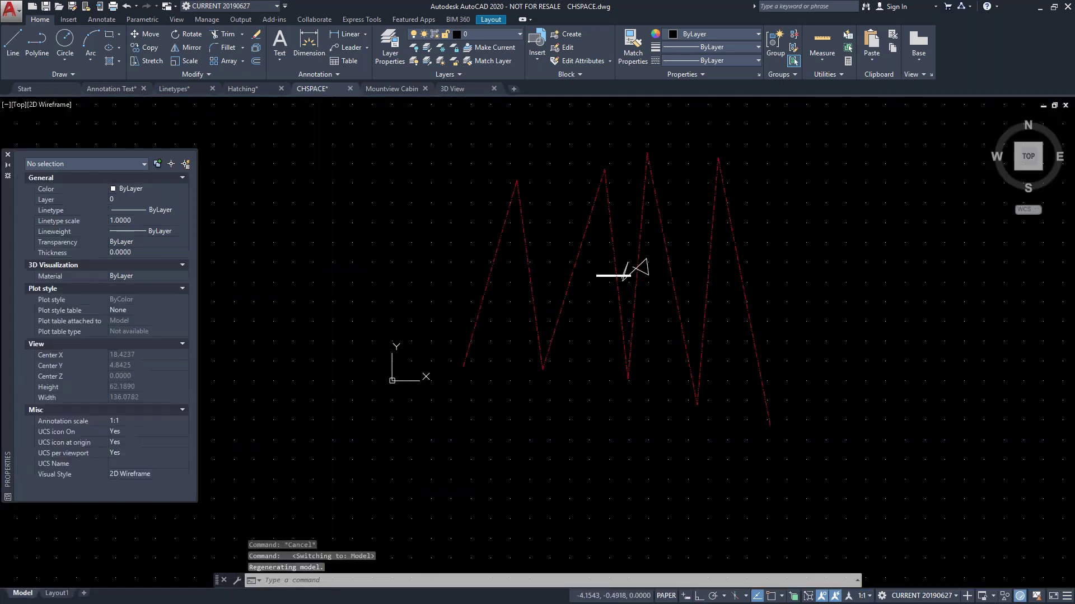
scroll(672, 284, up, 7)
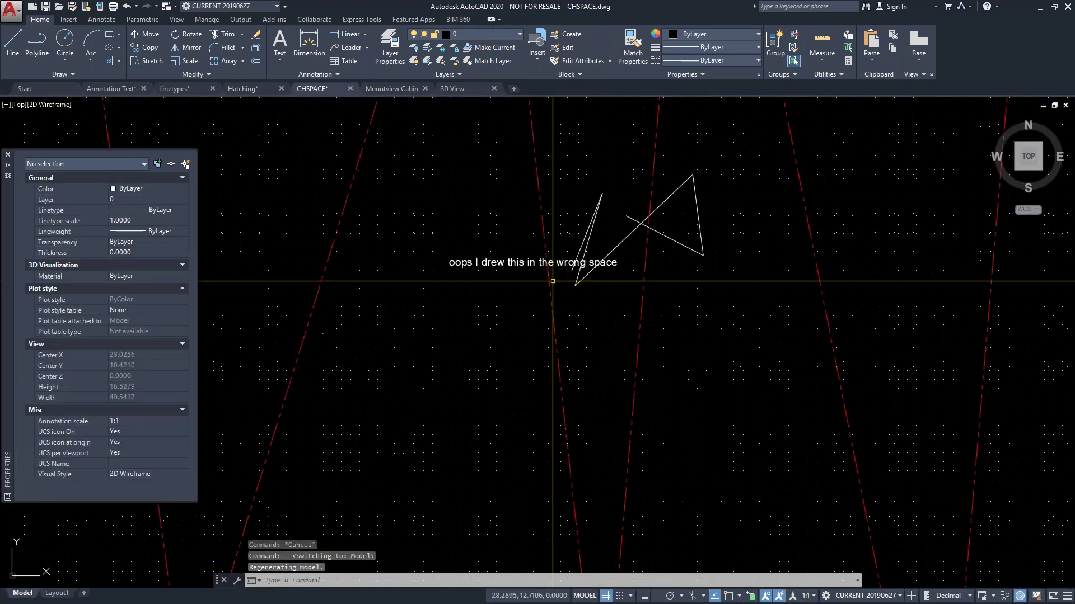
scroll(626, 305, down, 6)
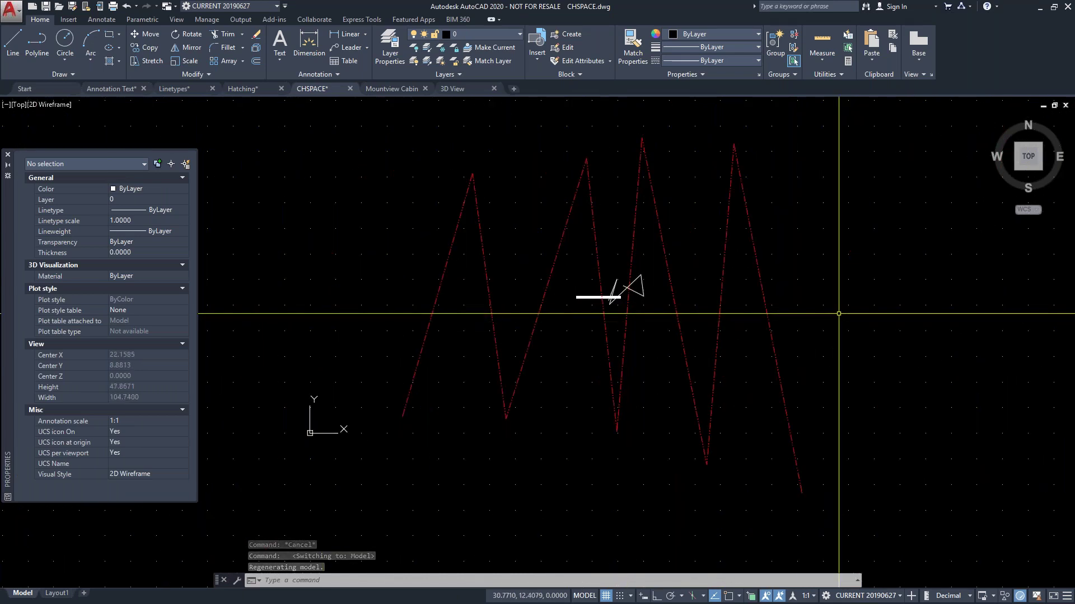
click(594, 330)
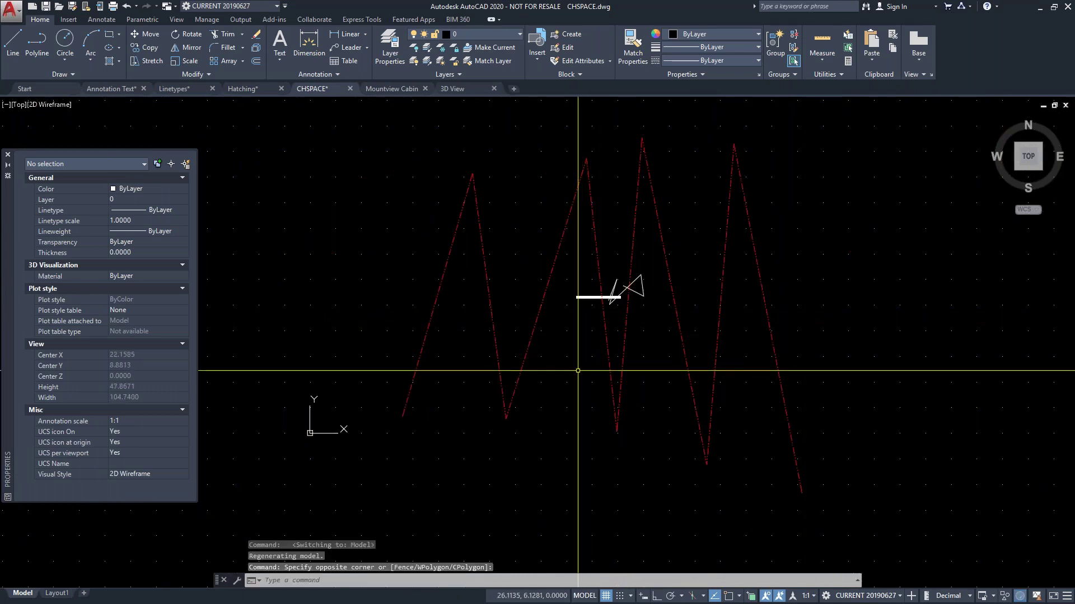
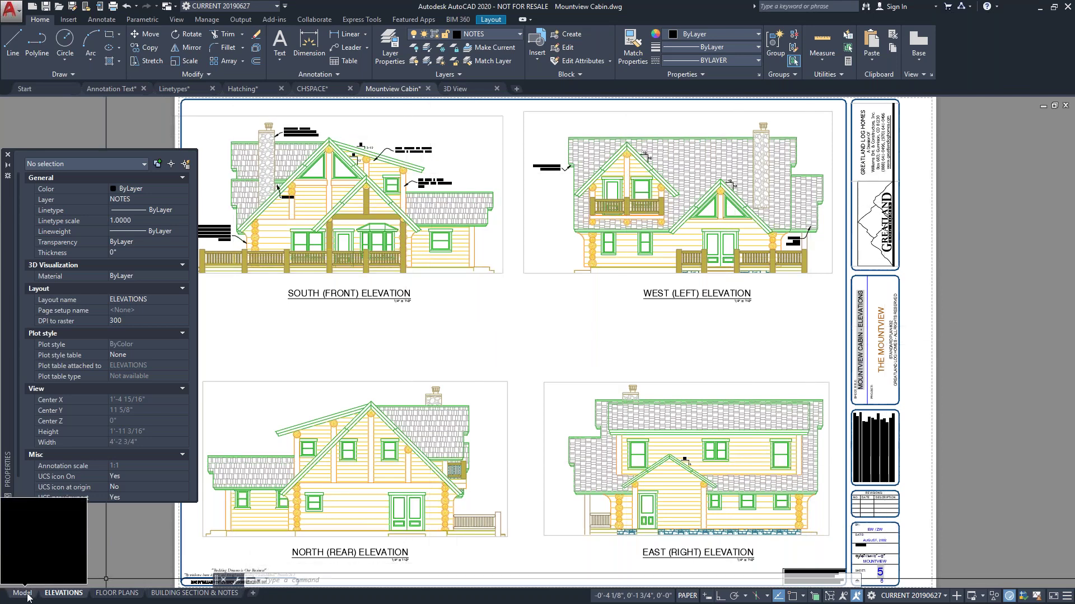
Examine in the Mountview Cabin drawing's model space how the four elevations are arranged and rotated around the crossed square
mouse_move(21, 598)
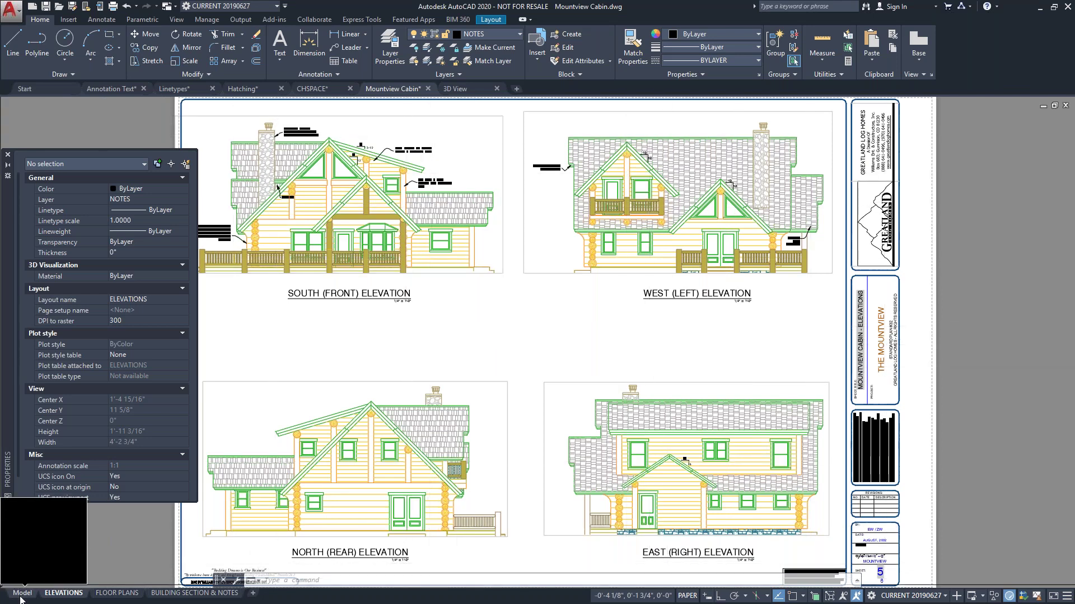
click(22, 593)
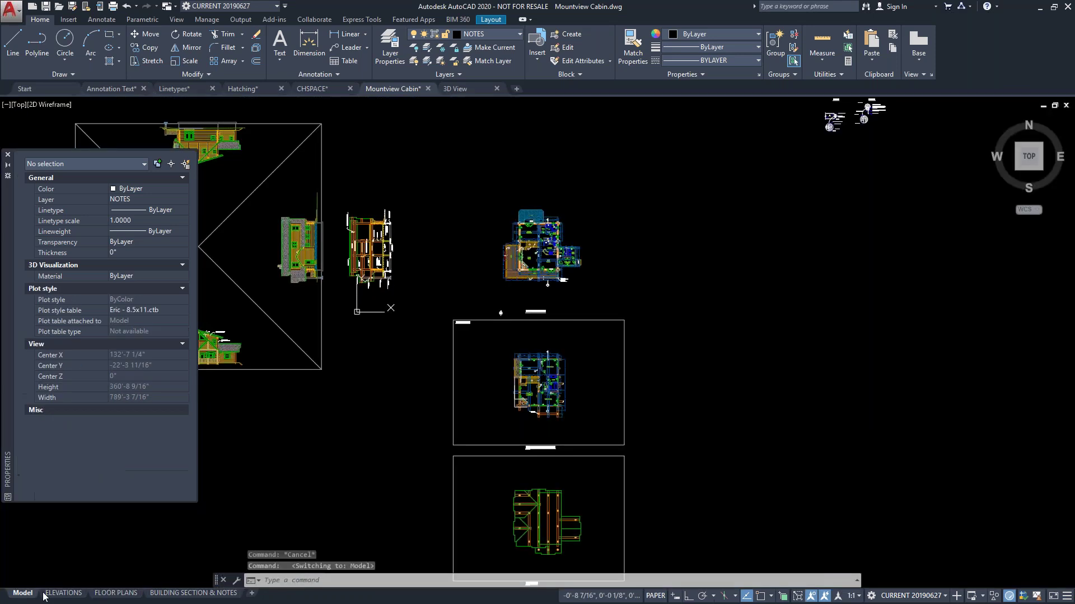
scroll(423, 214, up, 2)
scroll(423, 214, up, 3)
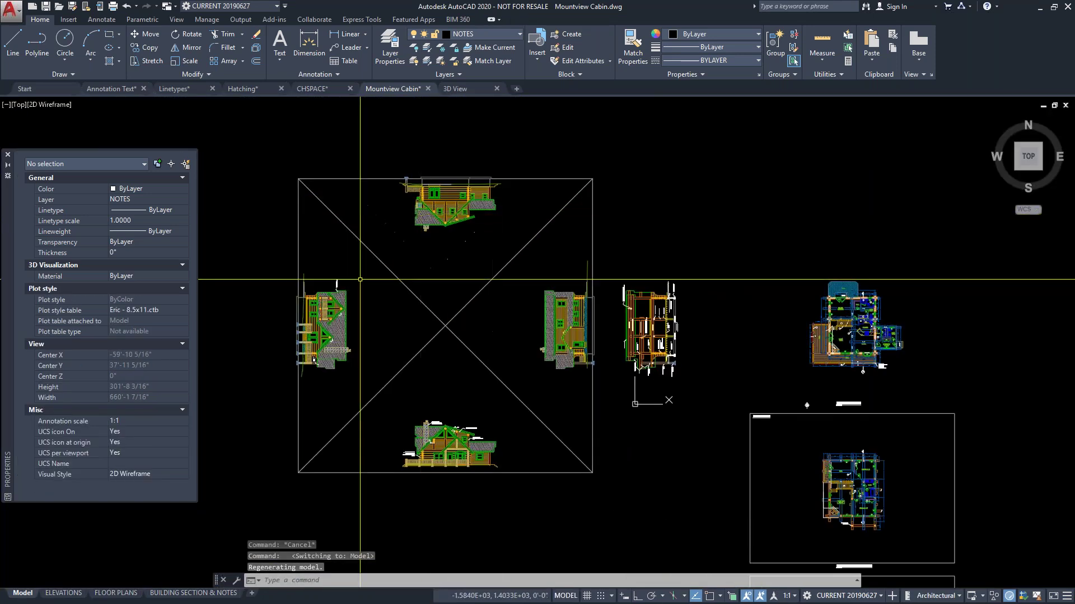
scroll(751, 197, up, 2)
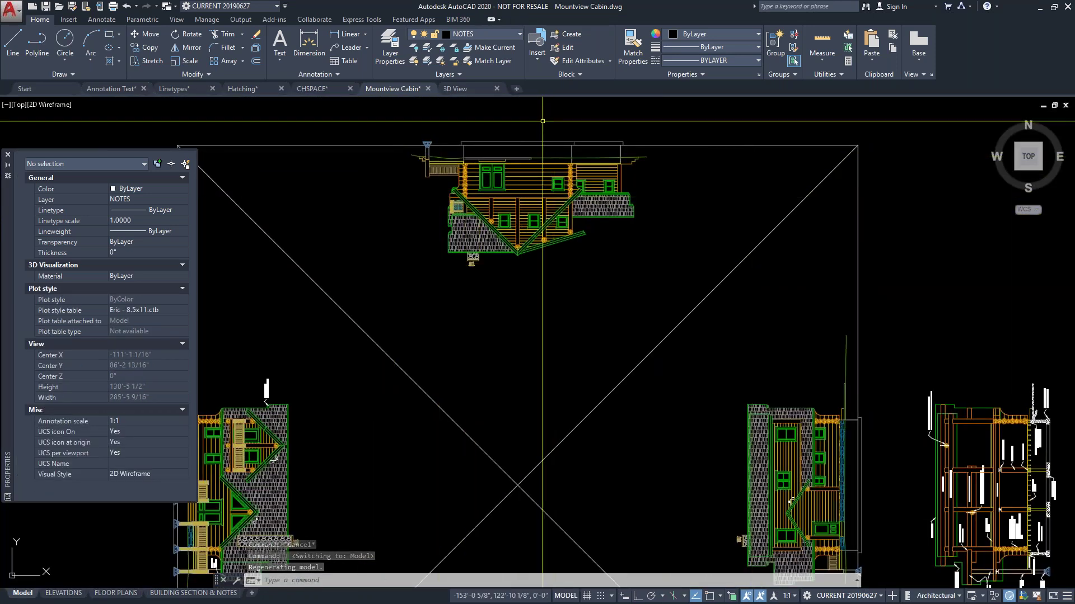
scroll(551, 387, down, 4)
scroll(557, 386, up, 3)
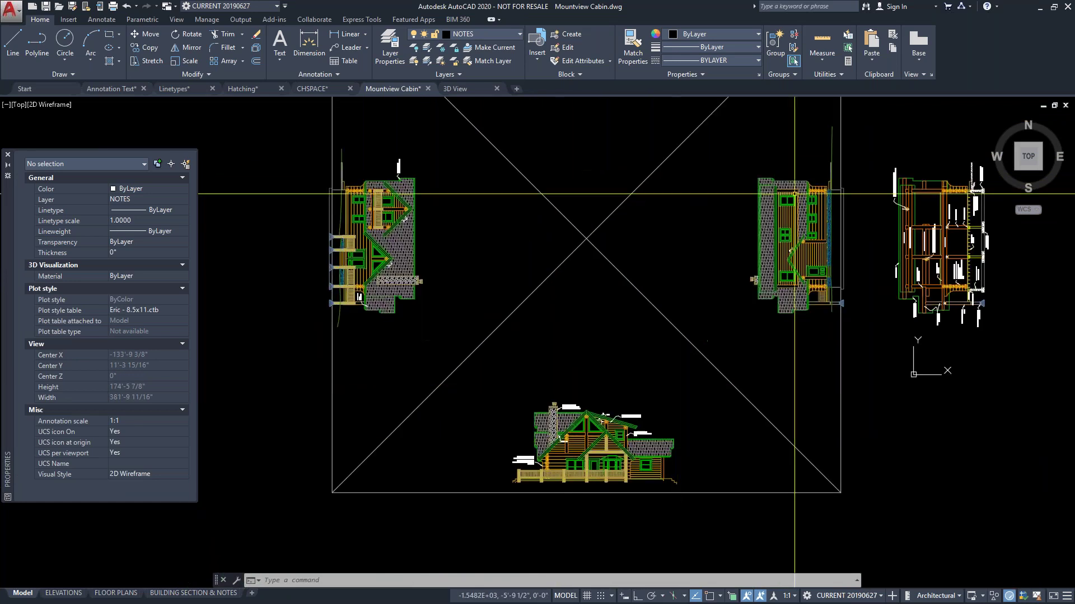
scroll(672, 377, down, 3)
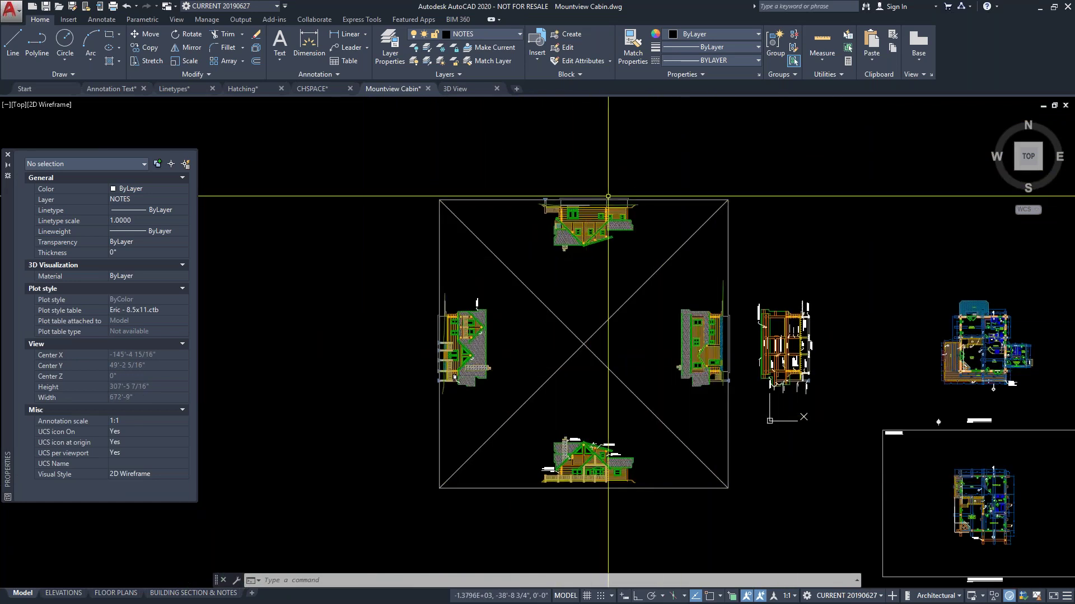
scroll(570, 336, up, 3)
click(570, 335)
click(549, 408)
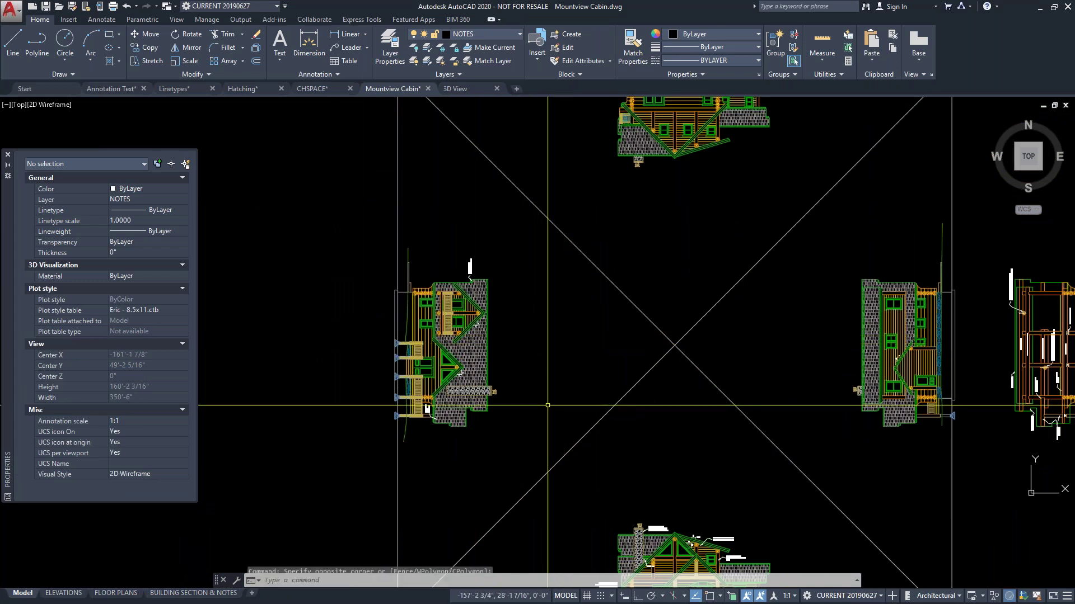
click(332, 257)
click(322, 549)
click(342, 301)
click(307, 417)
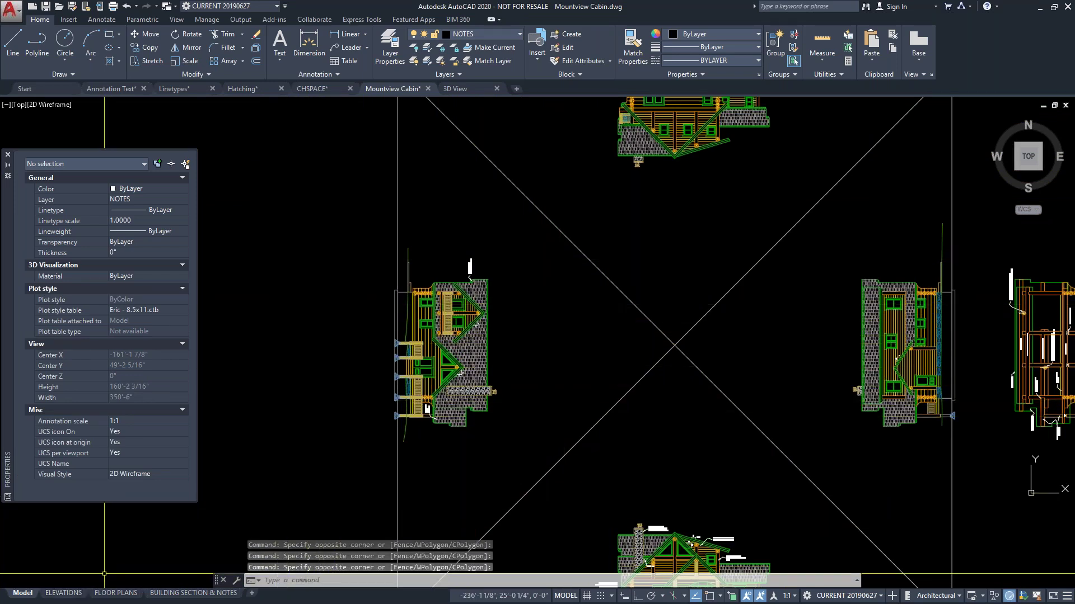
Open the ELEVATIONS layout and examine the South (Front) Elevation, including its notes and roof pitch marks
click(63, 593)
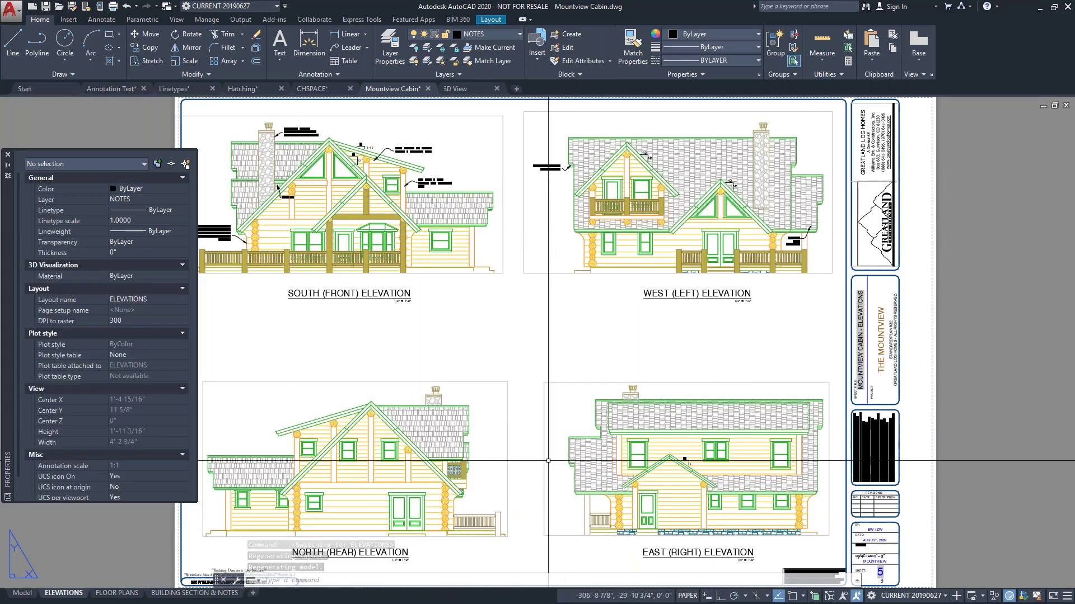
scroll(230, 223, down, 2)
scroll(432, 242, up, 4)
scroll(432, 242, up, 3)
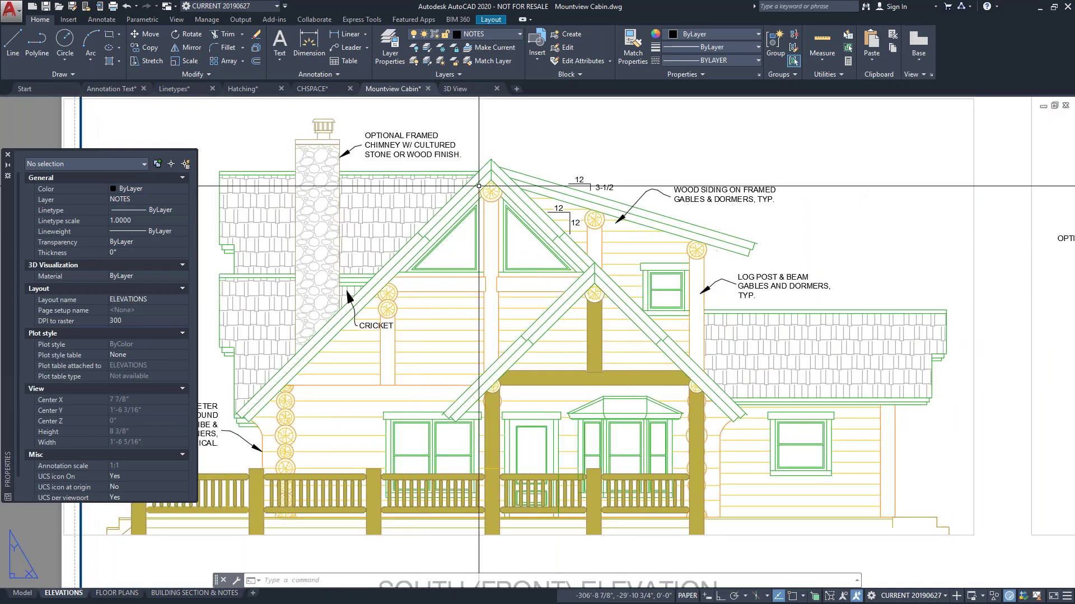
scroll(491, 170, up, 2)
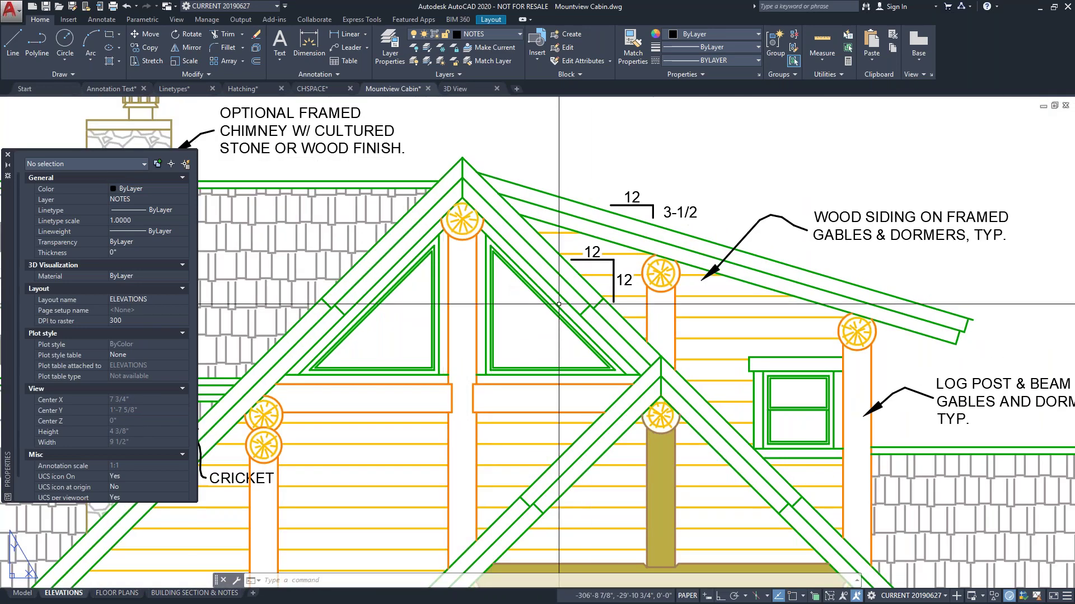
scroll(511, 278, down, 4)
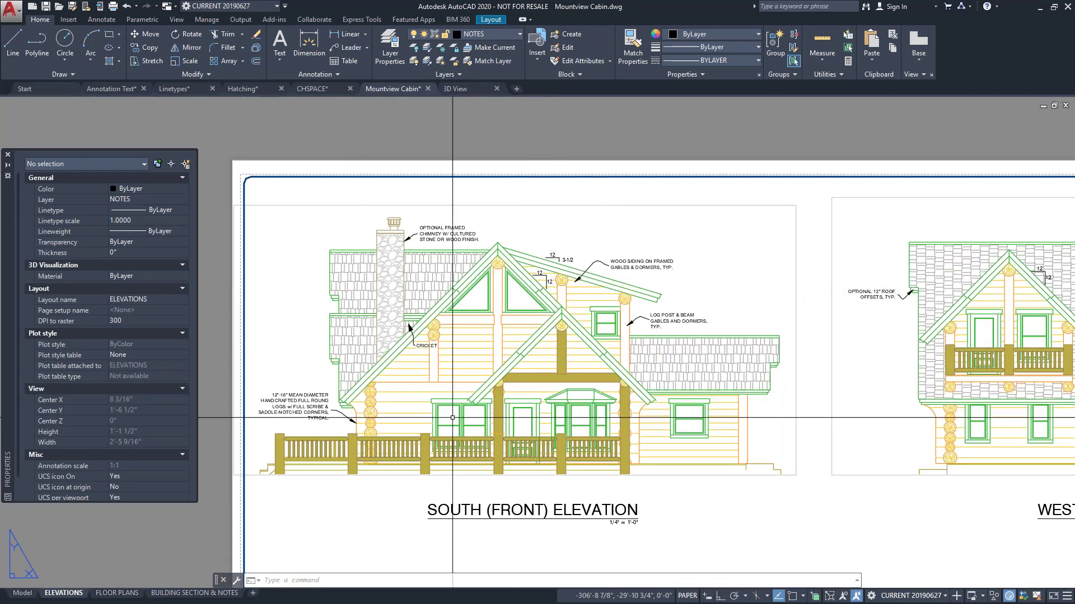
Activate the South (Front) Elevation viewport and display the layer properties, placed clear of the layout's West elevation
double_click(708, 267)
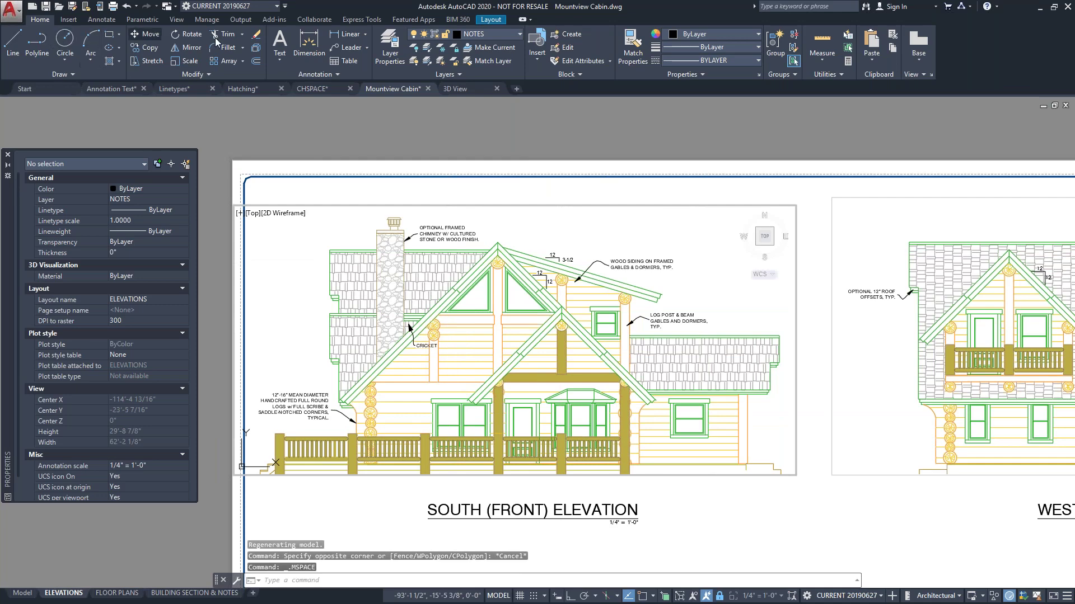
click(390, 47)
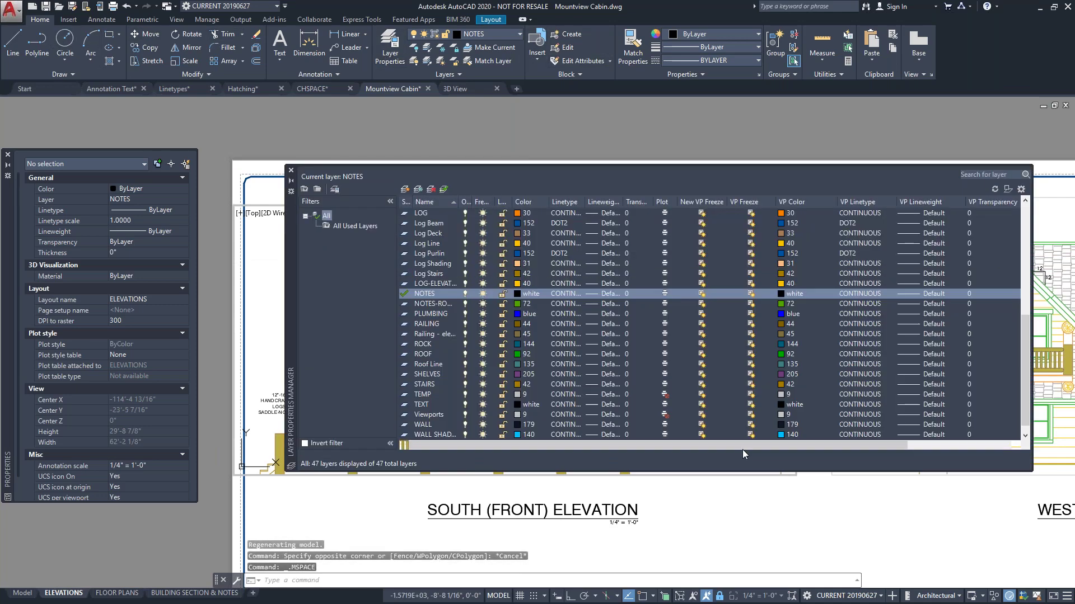
drag(292, 338, 148, 388)
drag(85, 426, 40, 442)
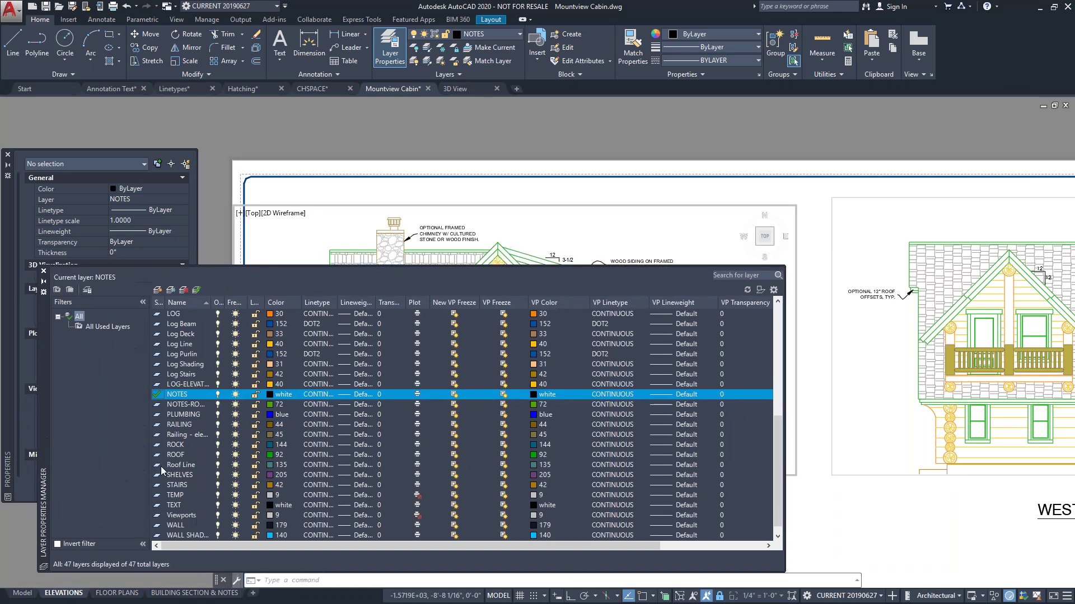
Override the ROOF layer's viewport color to magenta in the South (Front) Elevation viewport and close the layer properties
click(172, 455)
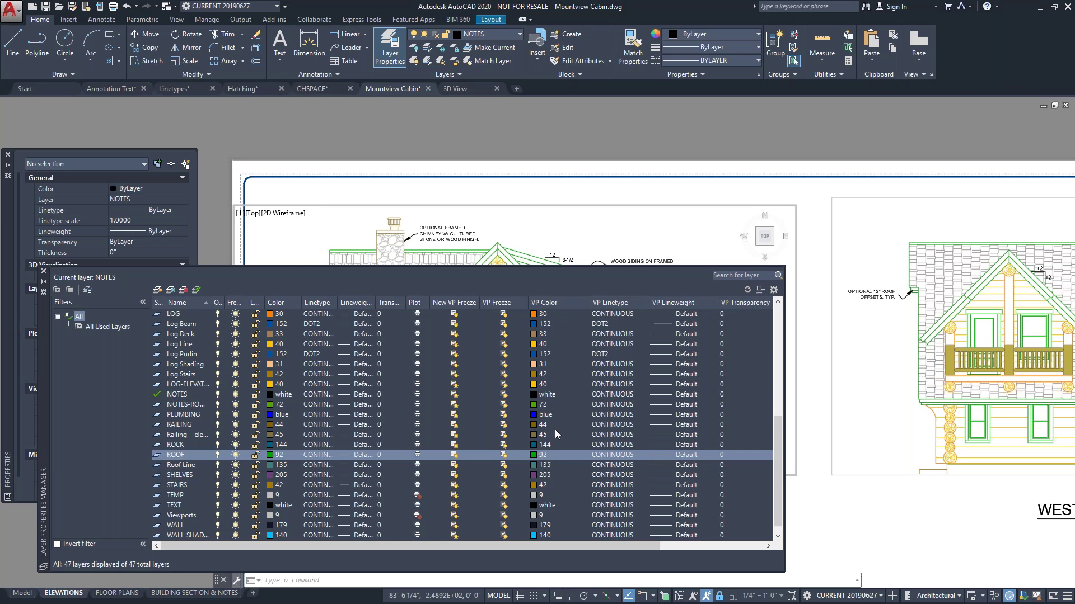
click(533, 456)
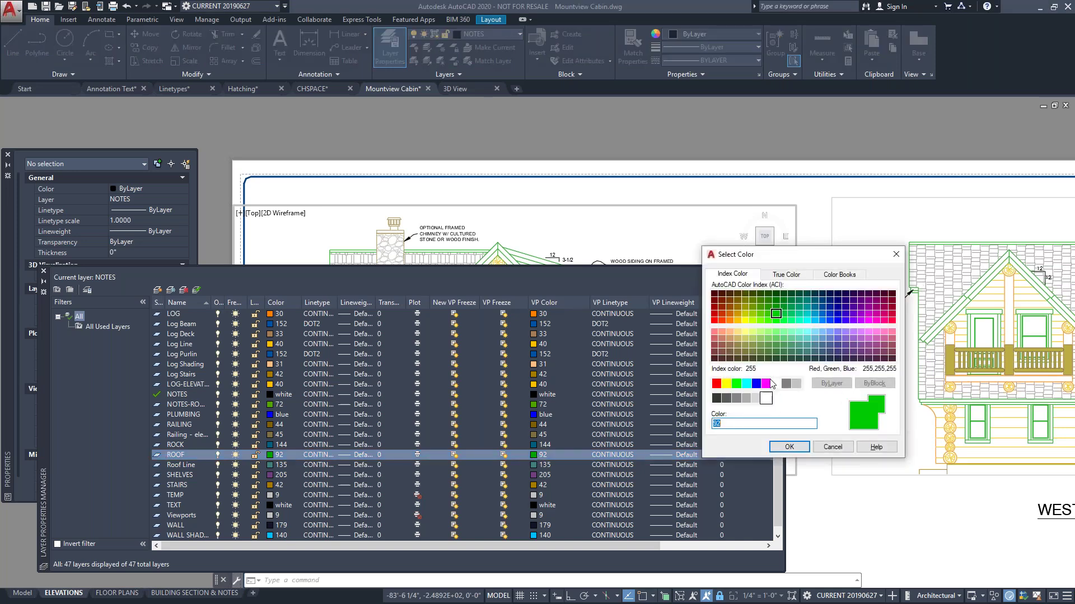
click(766, 384)
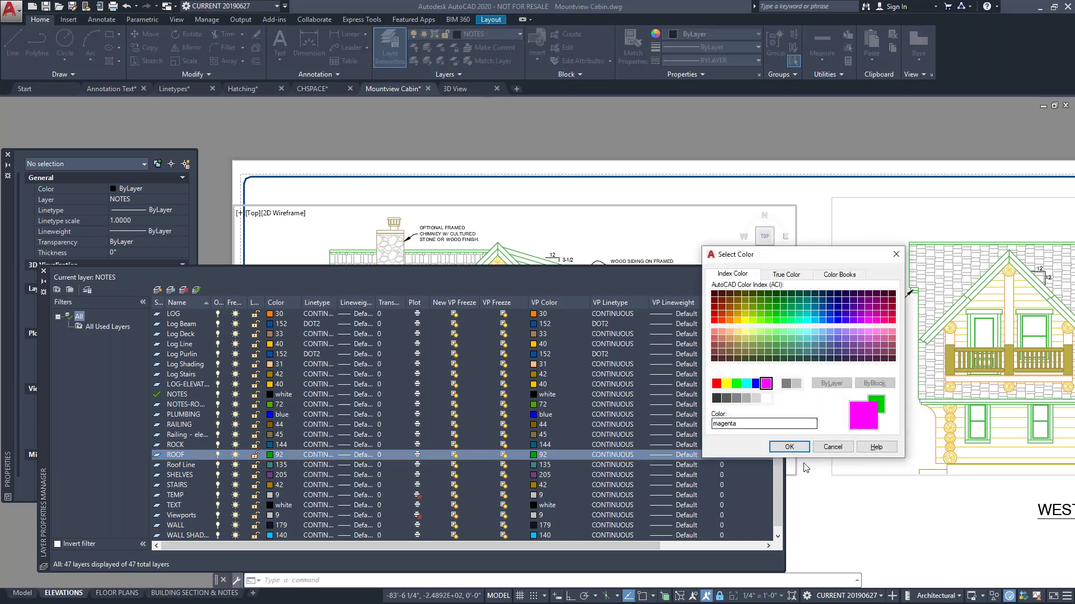
click(789, 447)
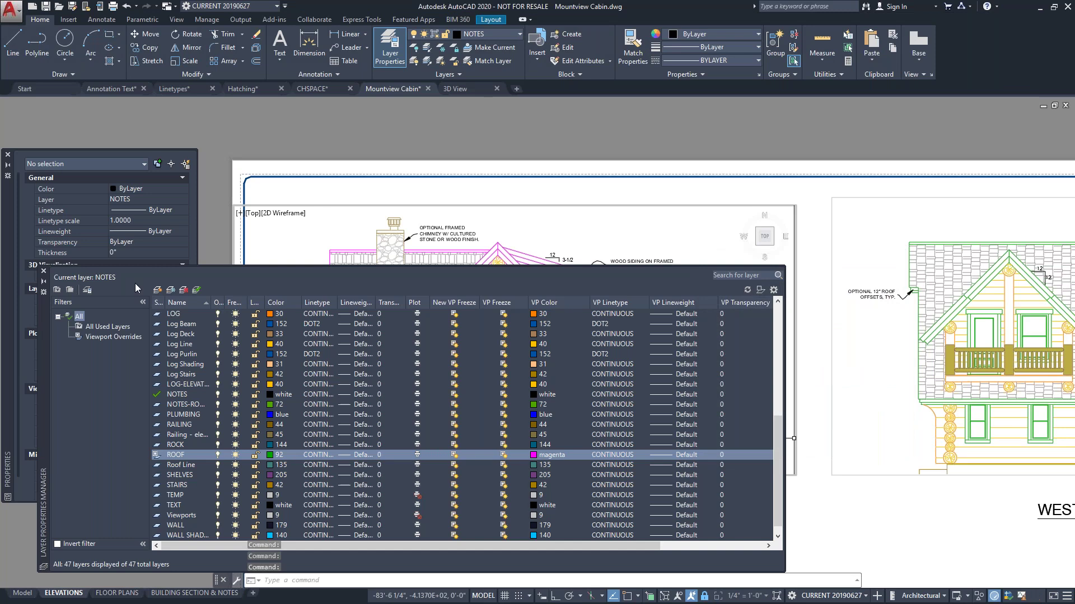
click(44, 272)
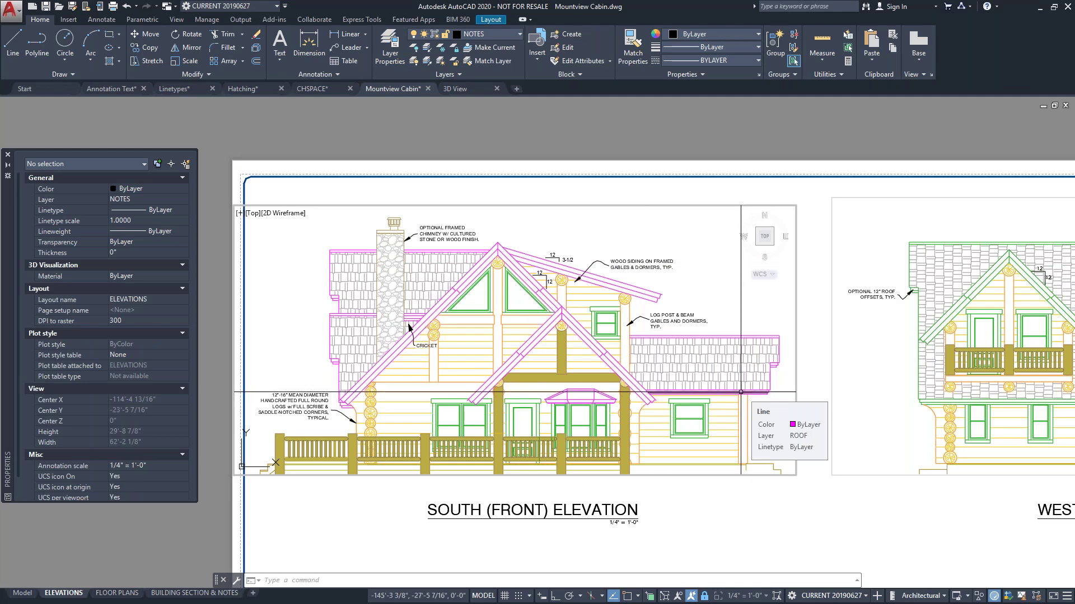
Compare the roof line colors of the South (Front) and West (Left) Elevations, switching the active viewport between them
double_click(613, 182)
scroll(629, 336, up, 2)
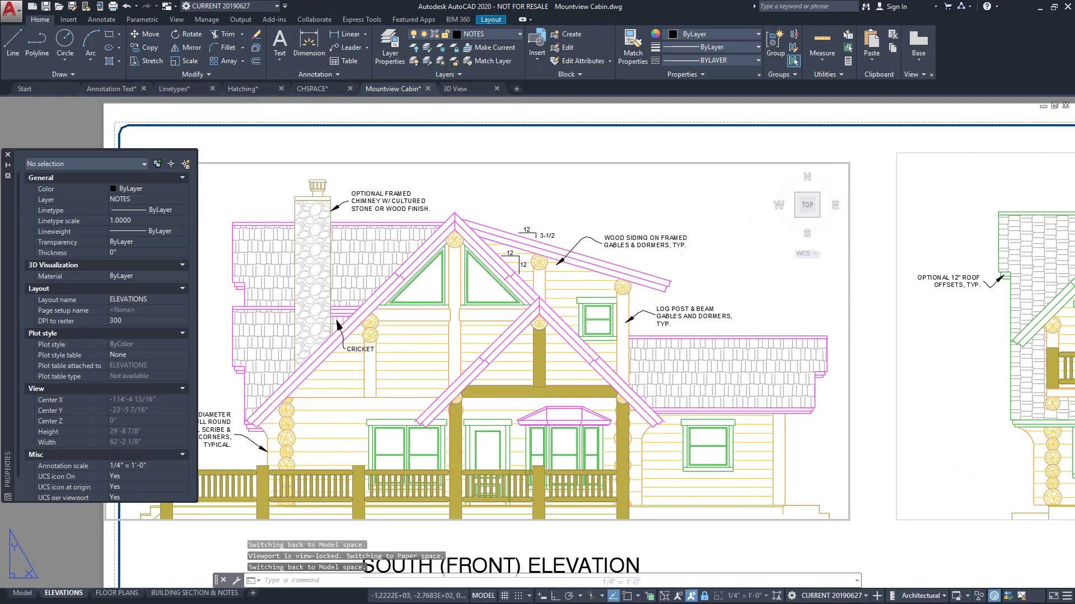
scroll(627, 285, down, 3)
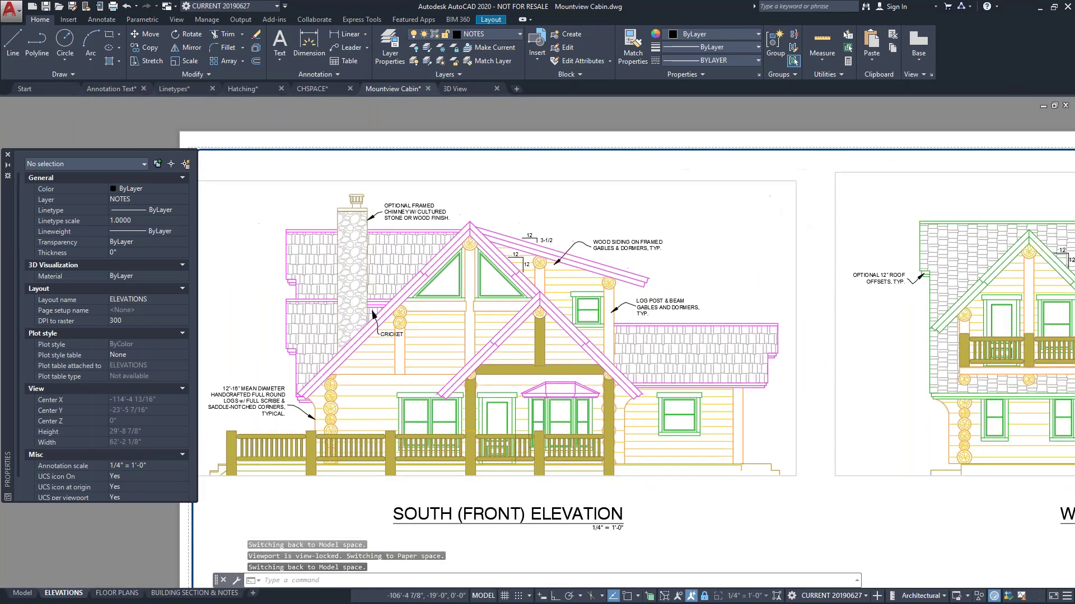
scroll(863, 291, down, 1)
scroll(1065, 322, up, 4)
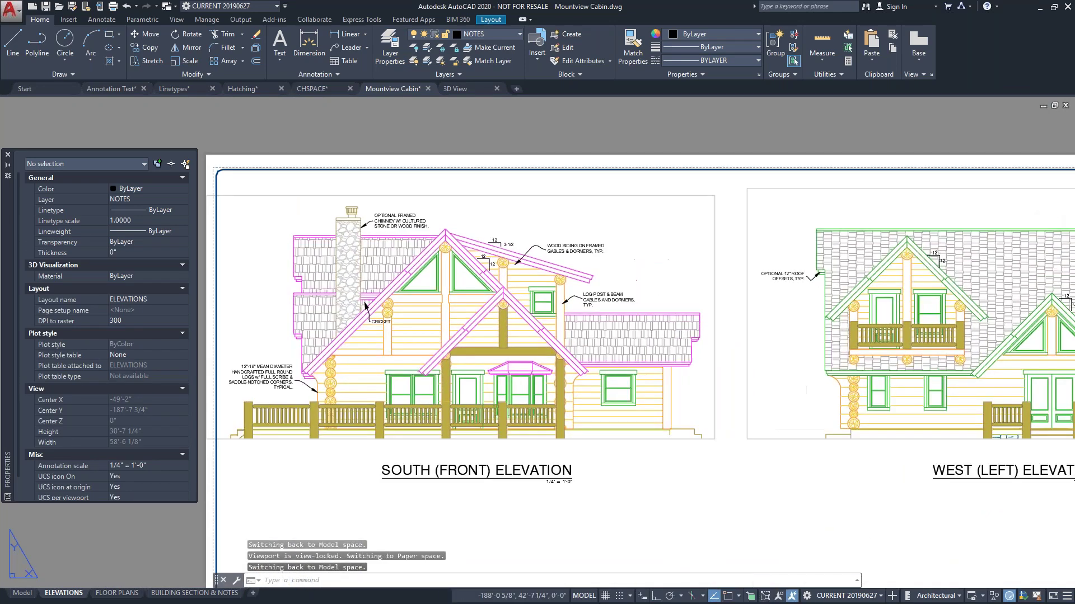
key(ctrl+r)
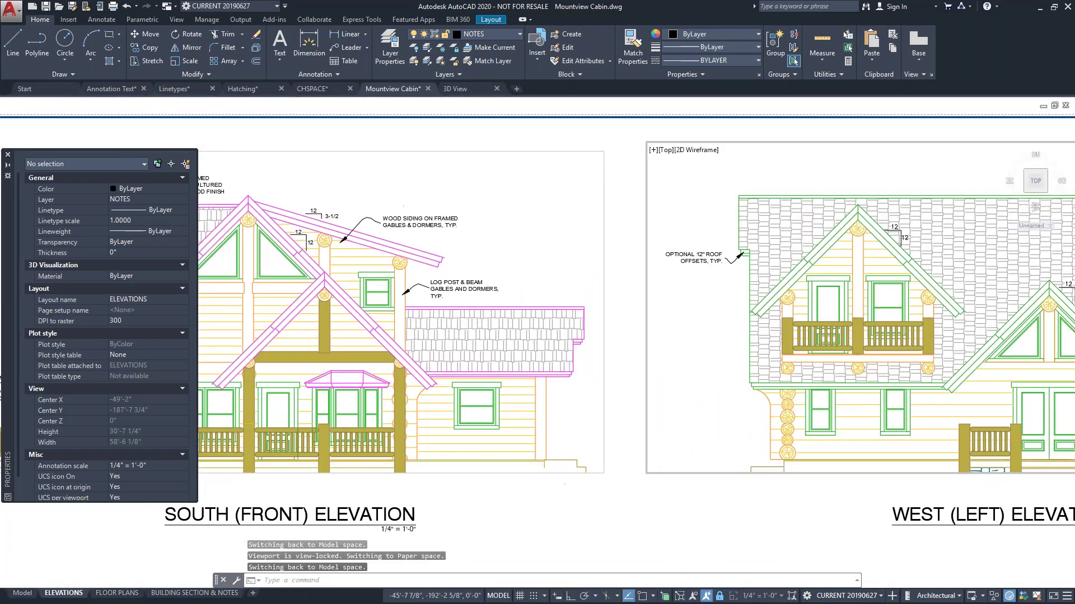
scroll(823, 401, down, 1)
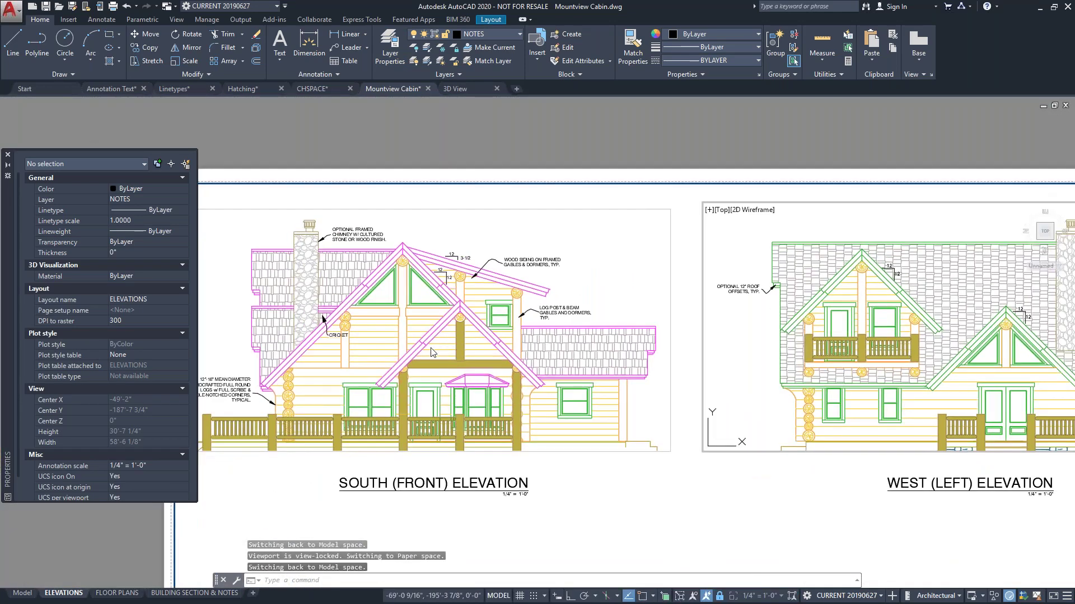
click(363, 378)
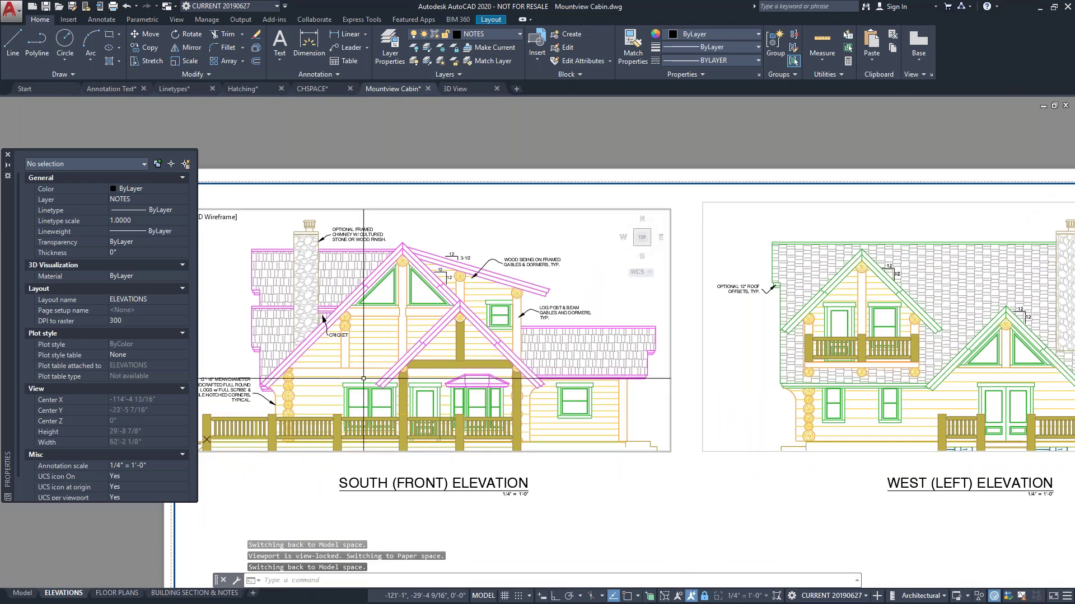
click(771, 403)
scroll(723, 281, down, 1)
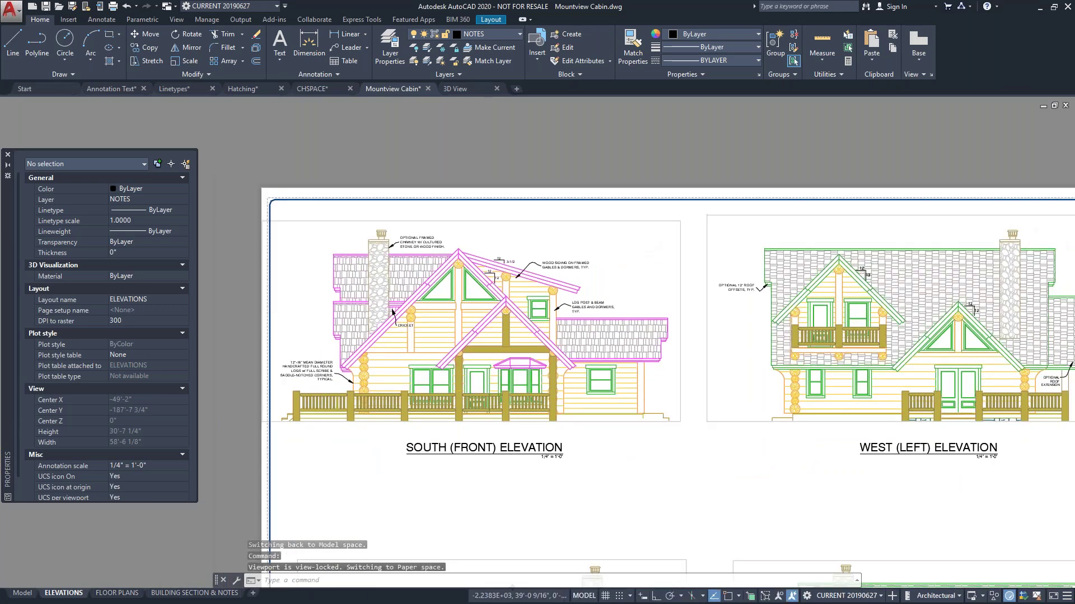
Select the main roof hatch in the West (Left) Elevation viewport and check which layer it is on
scroll(996, 358, up, 2)
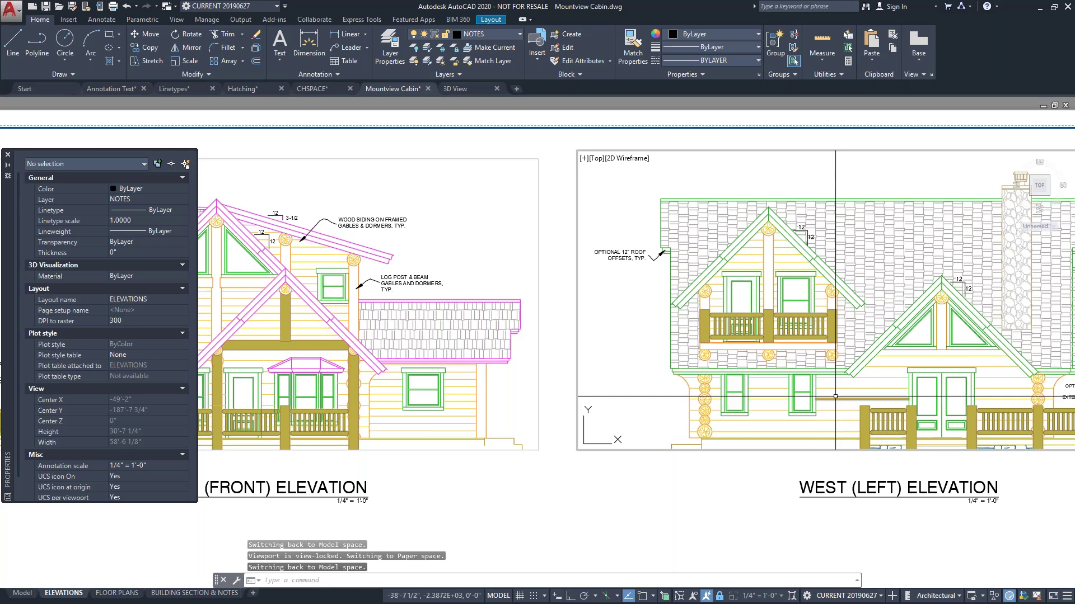
scroll(879, 389, up, 1)
click(796, 349)
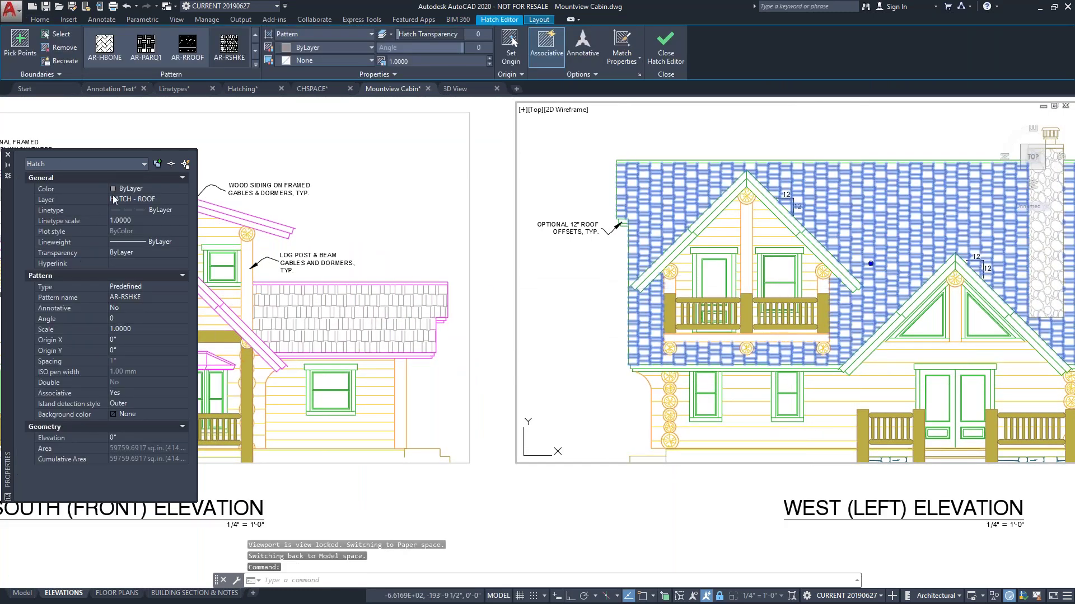
scroll(783, 336, down, 3)
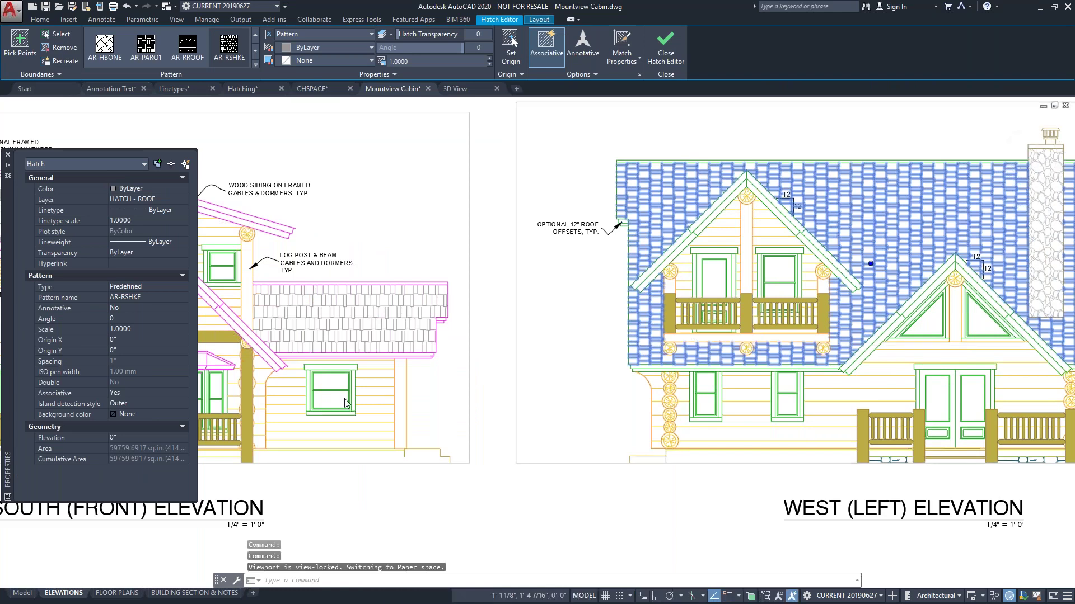
middle_drag(620, 203, 610, 230)
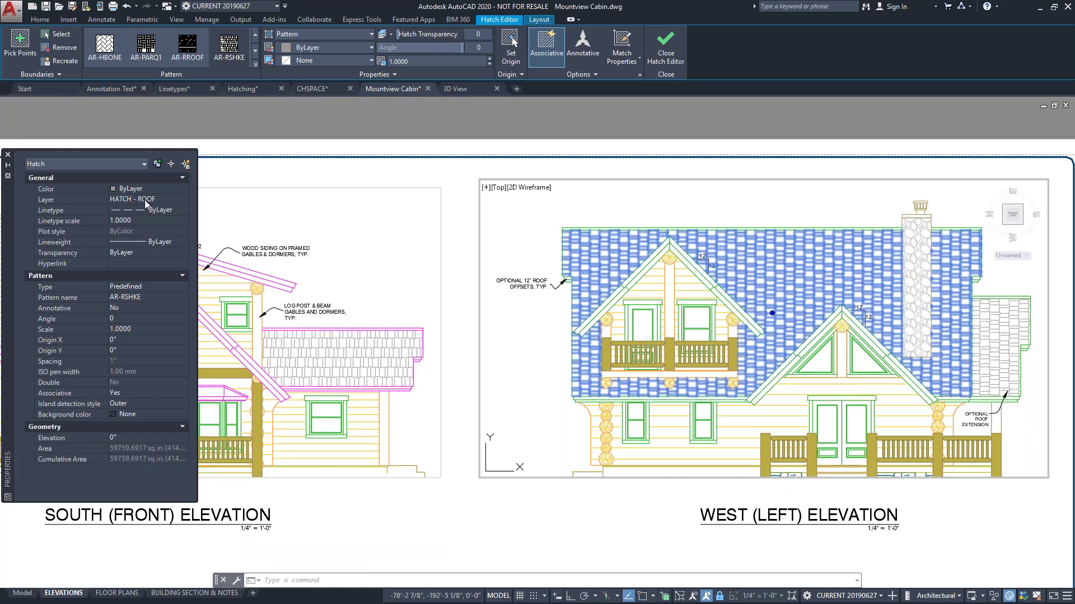
Freeze the HATCH - ROOF layer only in the West (Left) Elevation viewport, widening the layer name column, and close the layer properties
click(39, 20)
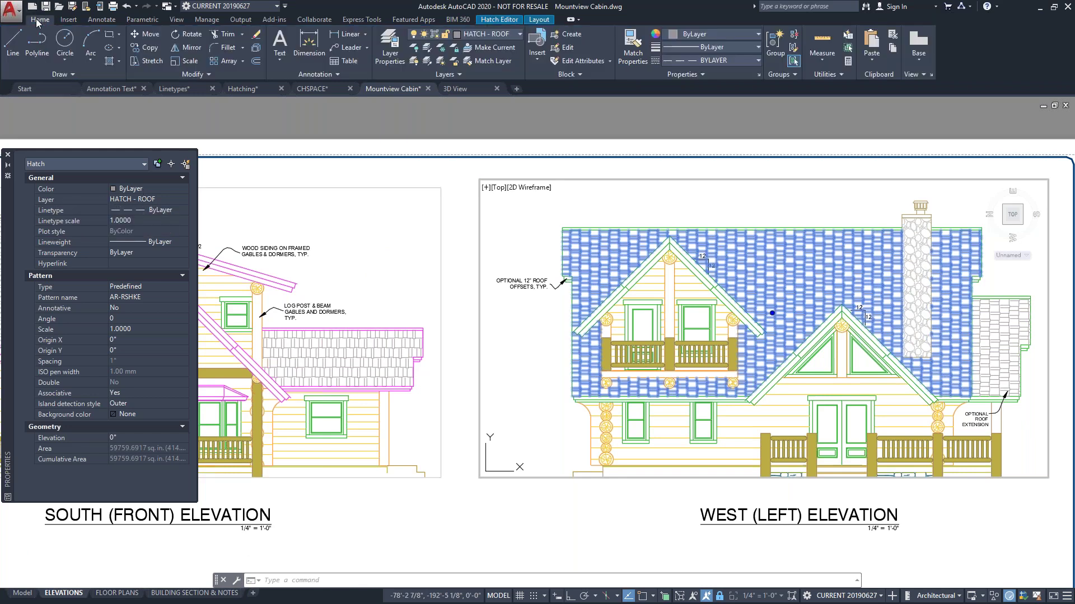
click(391, 49)
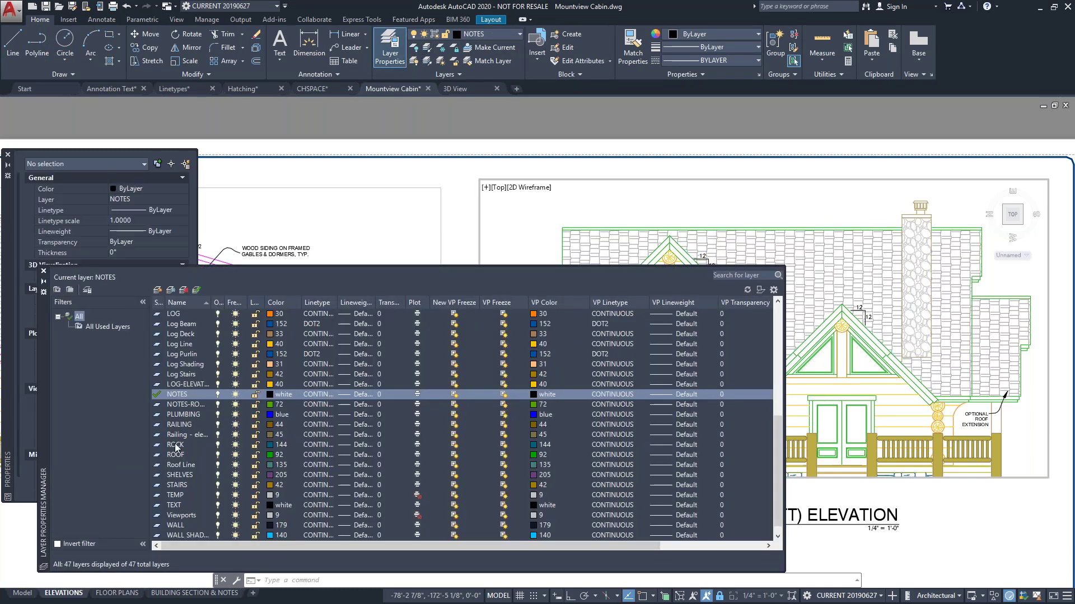
scroll(187, 449, up, 6)
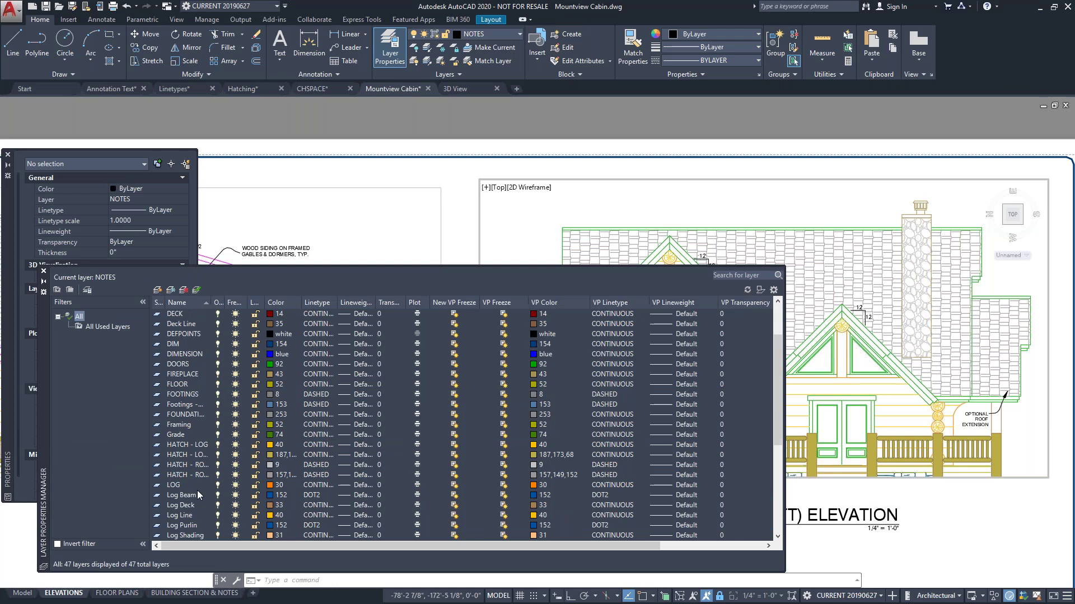
drag(245, 300, 258, 301)
click(201, 475)
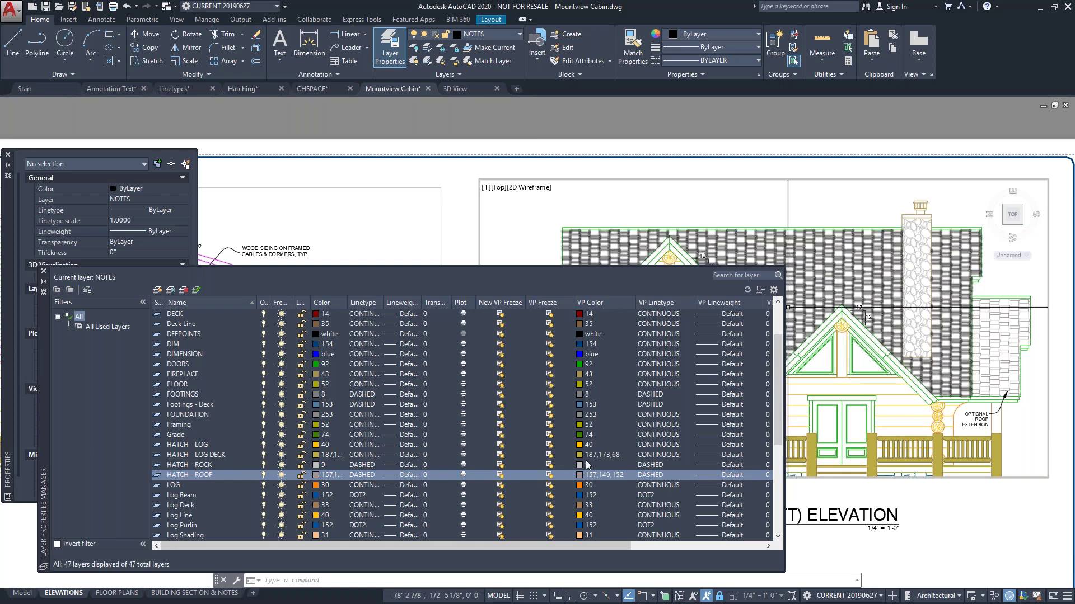
click(550, 476)
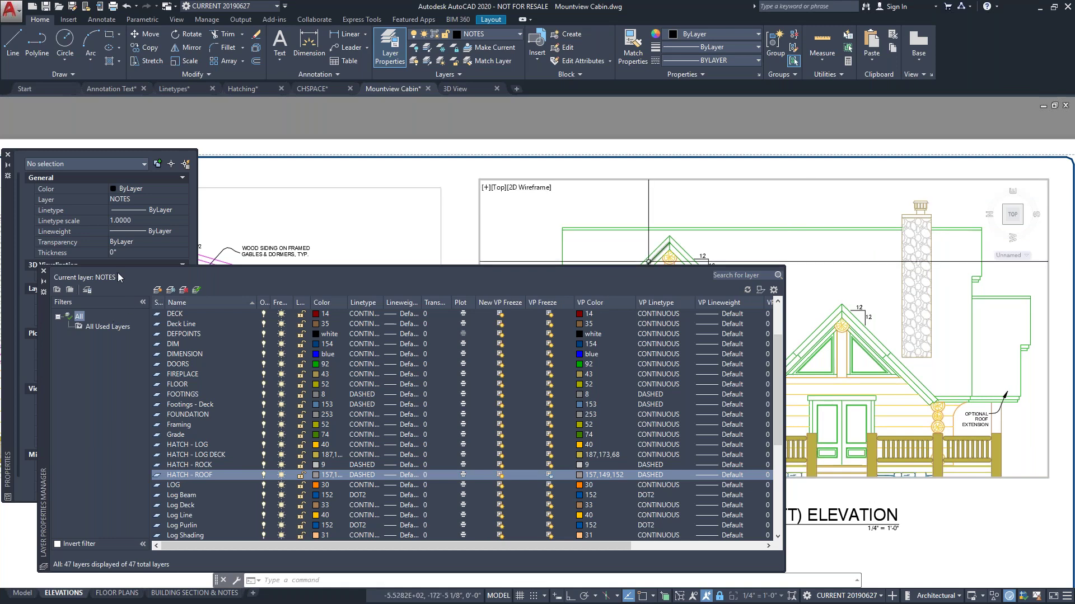
click(44, 272)
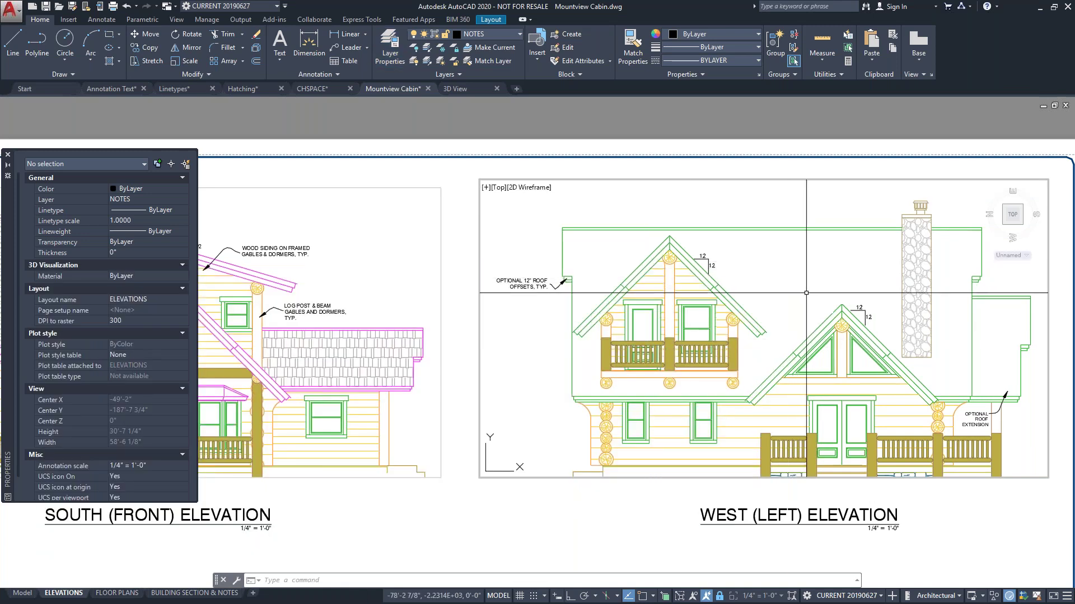
Compare the roof hatching across the layout's four elevation viewports, then return to paper space
scroll(970, 326, down, 1)
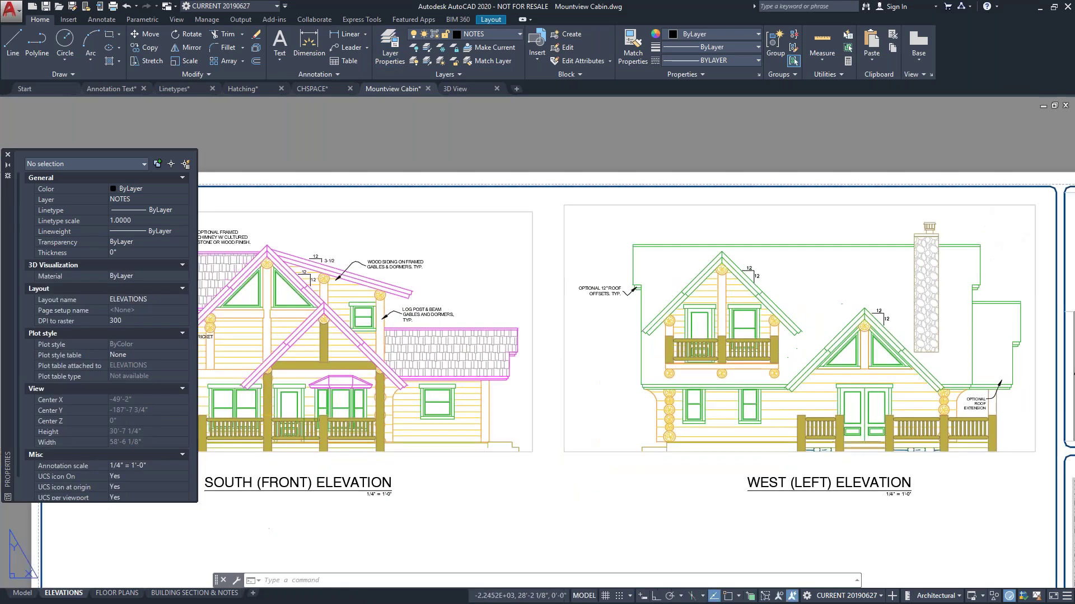
scroll(759, 348, down, 1)
scroll(784, 333, down, 1)
scroll(323, 330, up, 2)
scroll(389, 339, down, 1)
scroll(437, 392, down, 3)
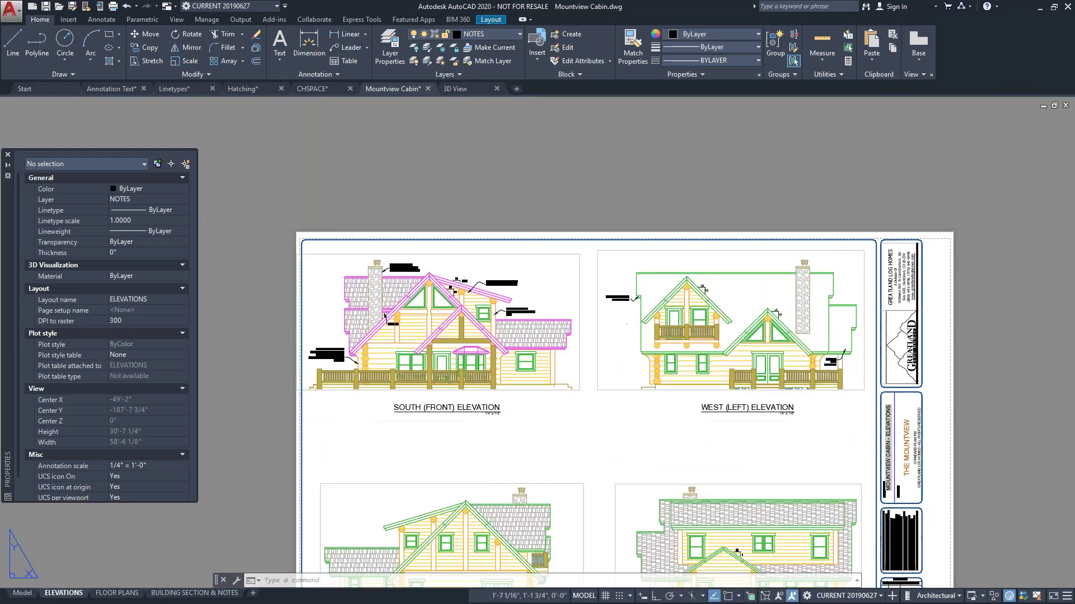
scroll(677, 558, up, 2)
scroll(657, 402, down, 2)
double_click(253, 549)
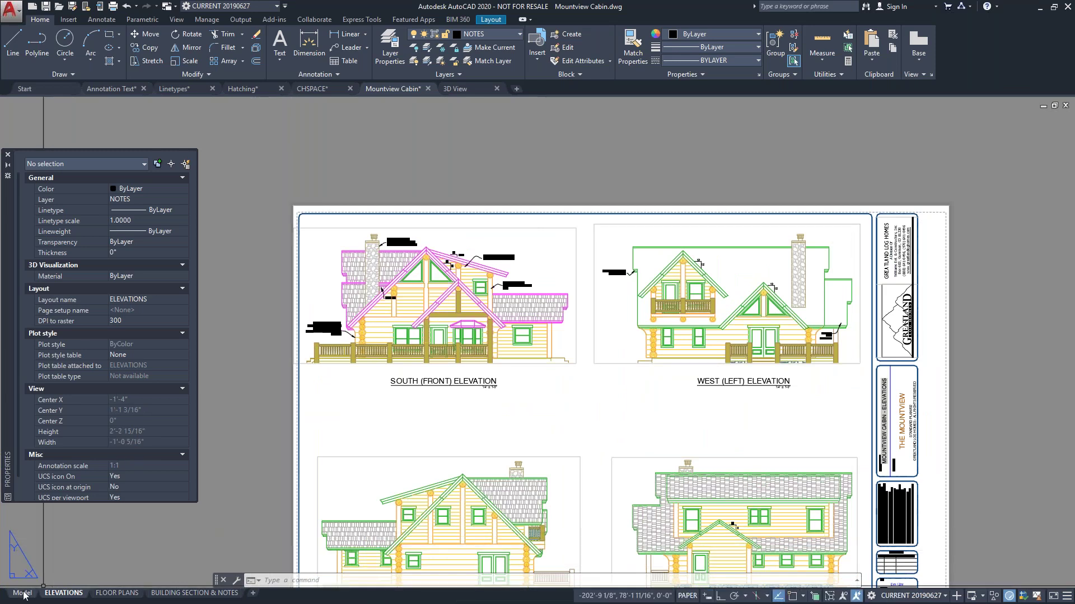
Check the roof colors and hatching of the elevations in model space, then return to the ELEVATIONS layout
click(24, 593)
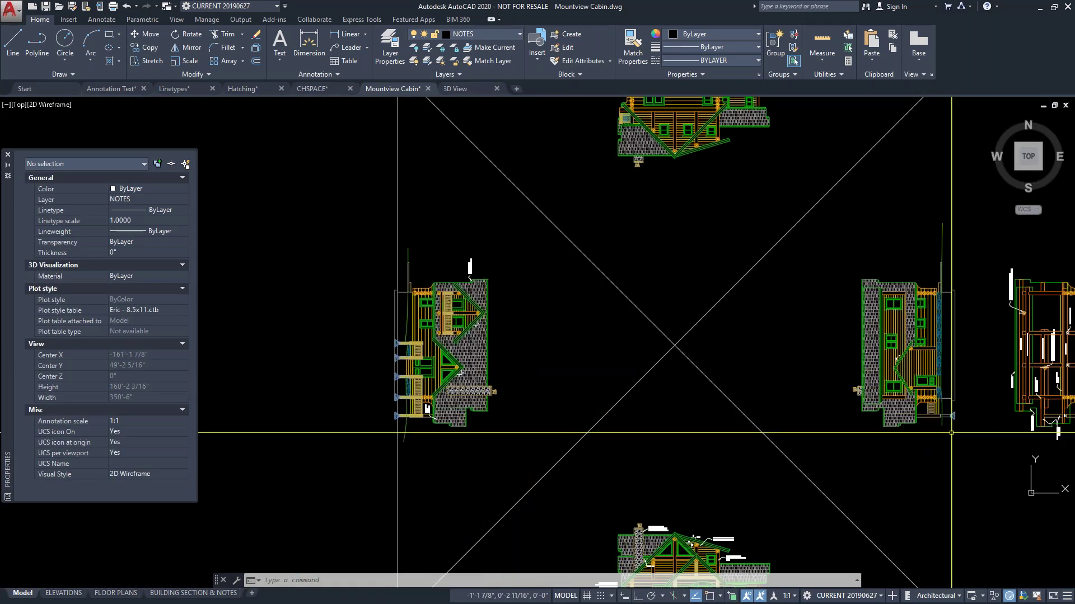
scroll(975, 398, up, 5)
click(66, 594)
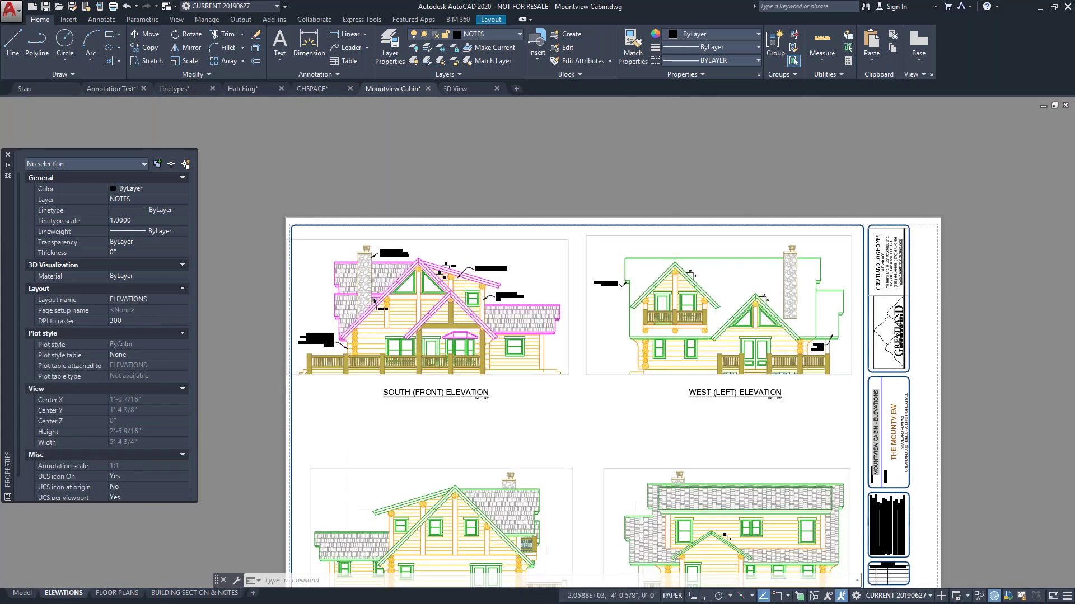
scroll(774, 285, up, 3)
Override the ROOF layer's viewport linetype with HIDDEN in the West (Left) Elevation viewport only
double_click(773, 285)
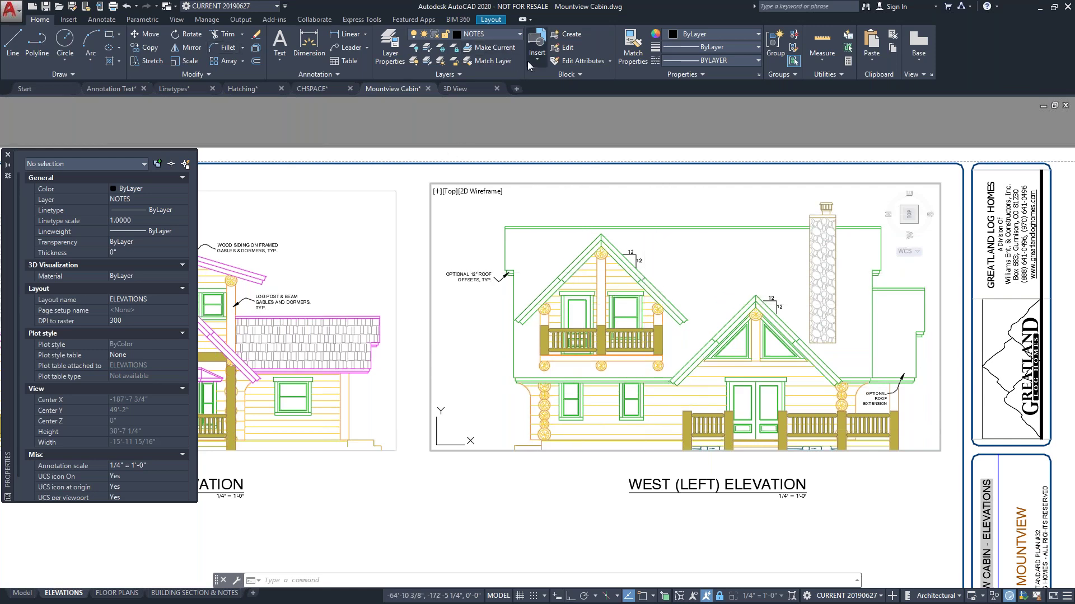
click(390, 58)
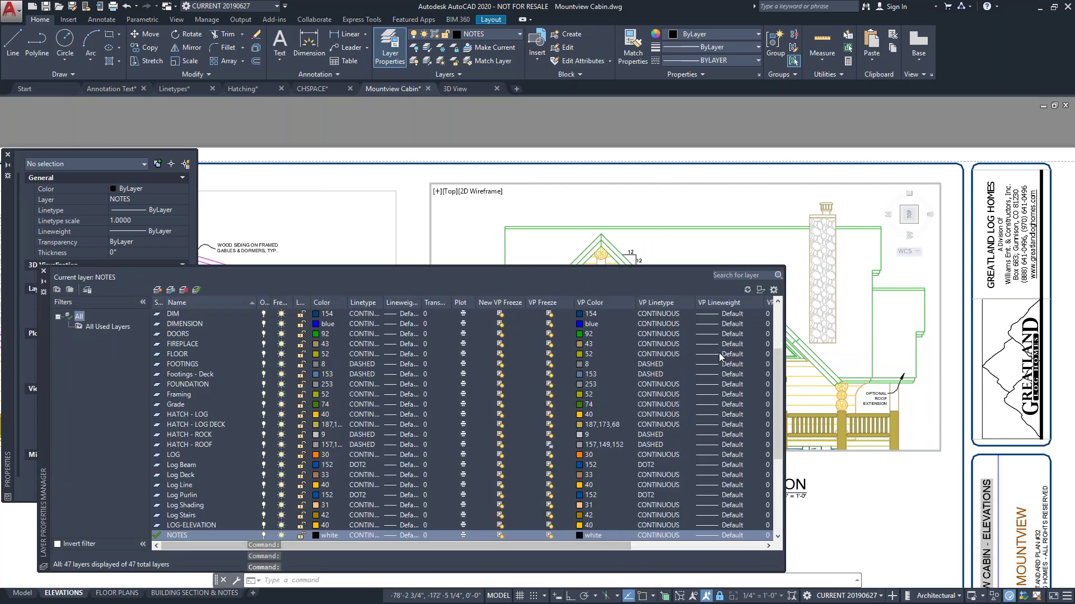
click(170, 496)
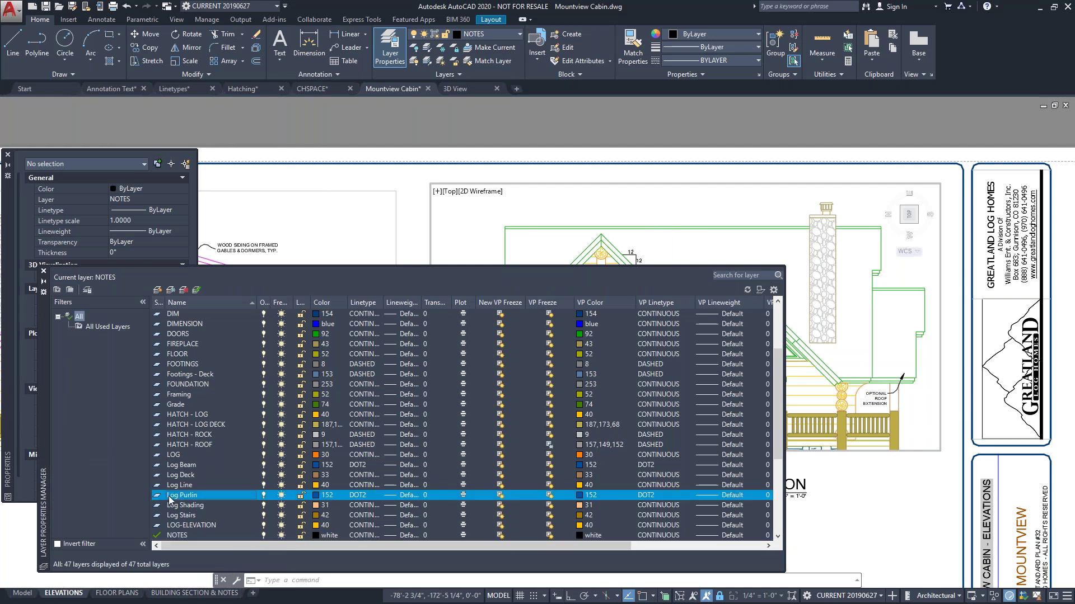
scroll(176, 500, down, 5)
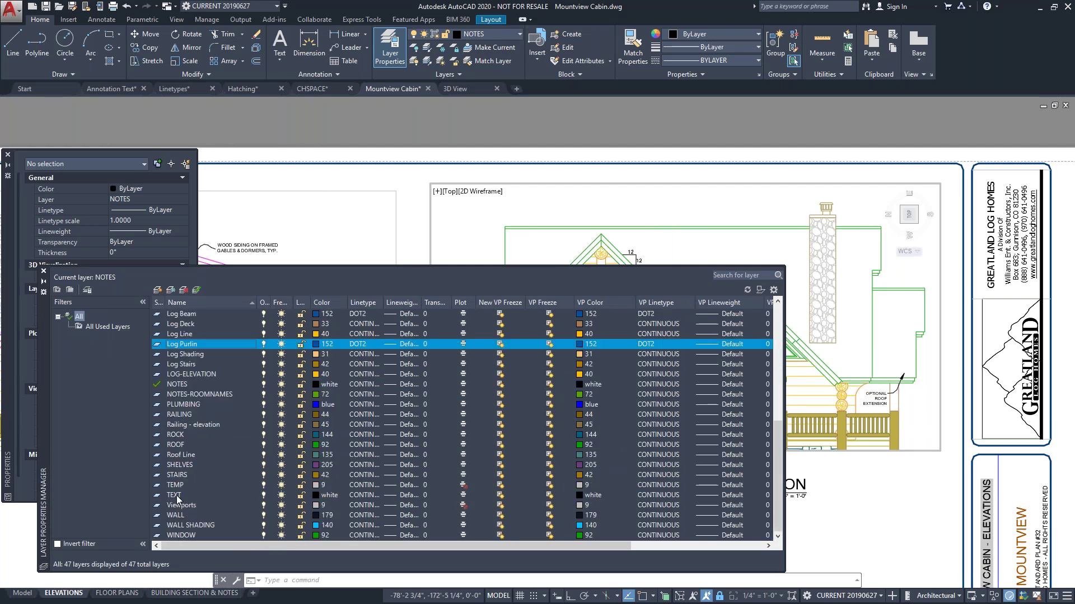
scroll(177, 498, up, 8)
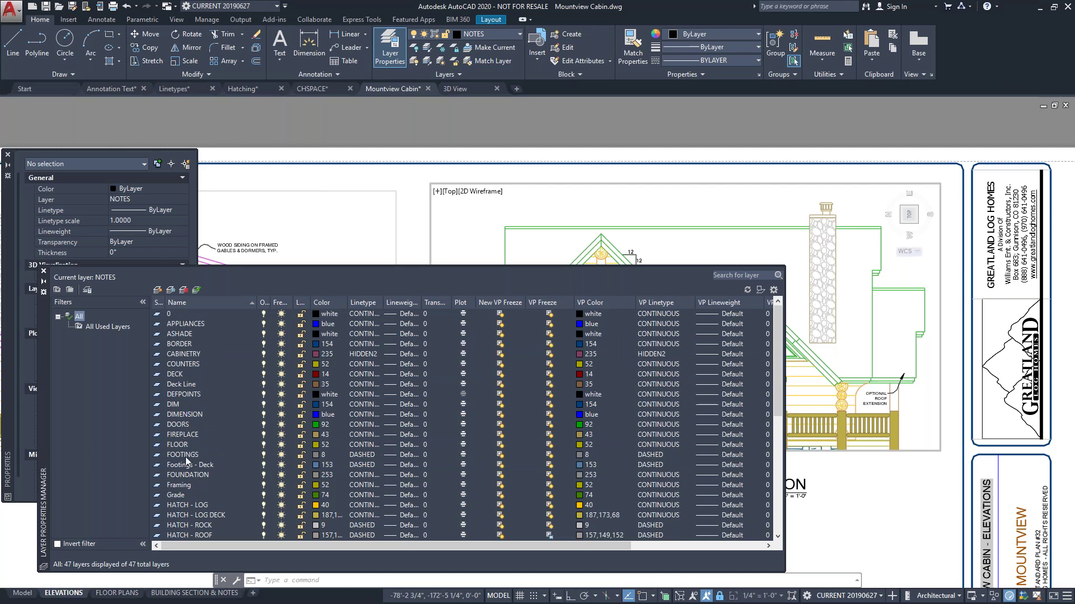
scroll(186, 457, down, 8)
click(179, 444)
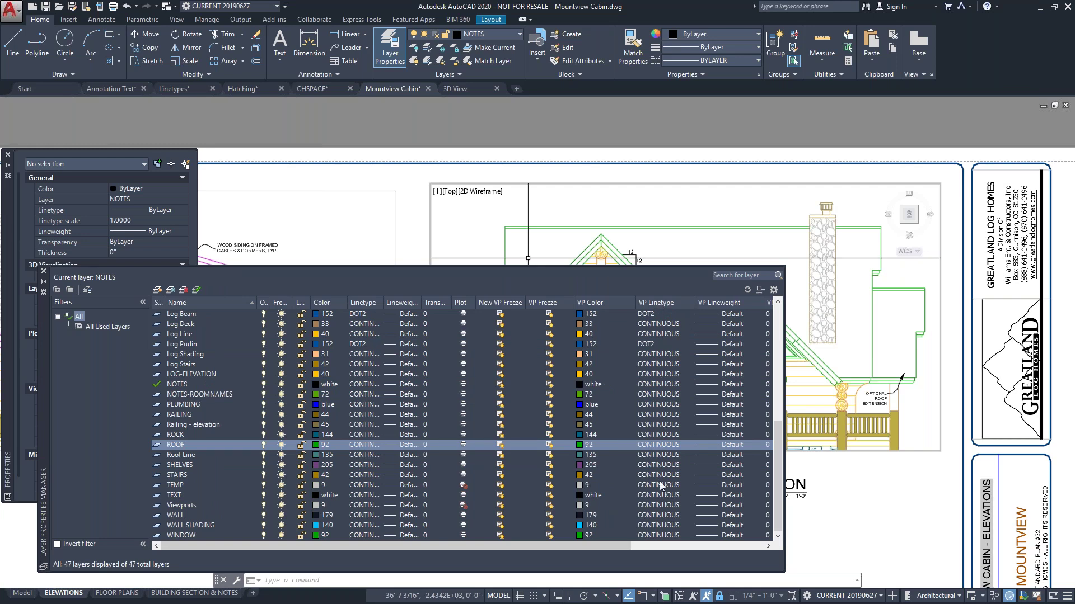
click(656, 445)
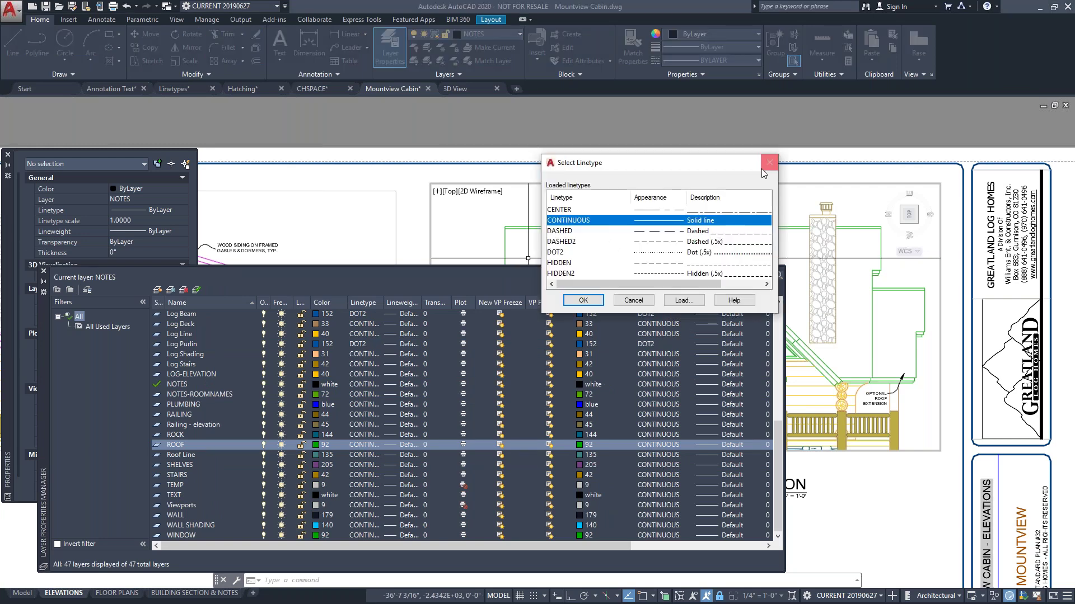
click(563, 263)
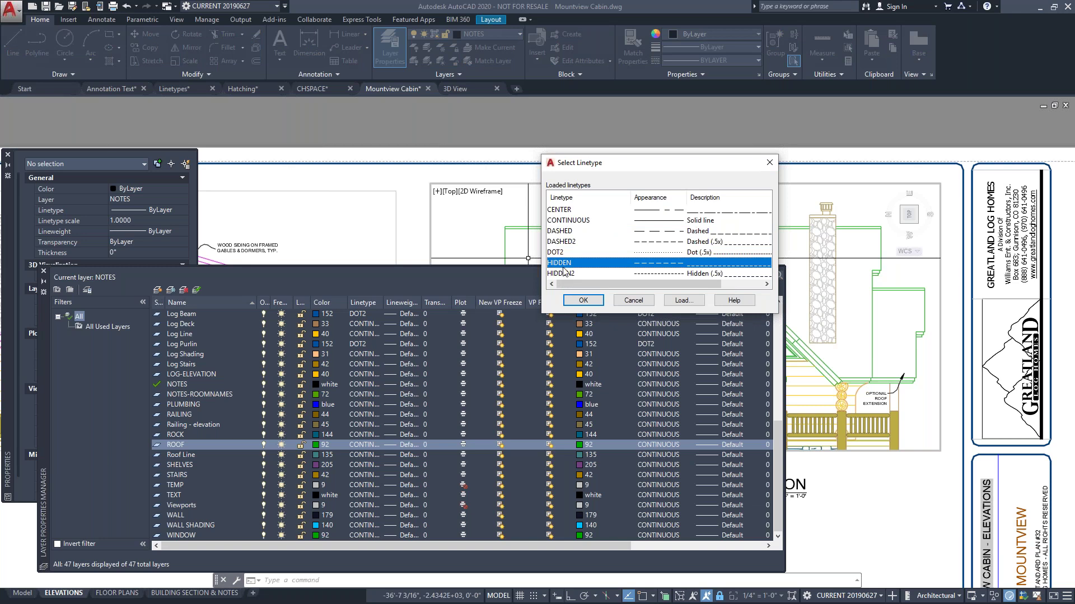
click(582, 299)
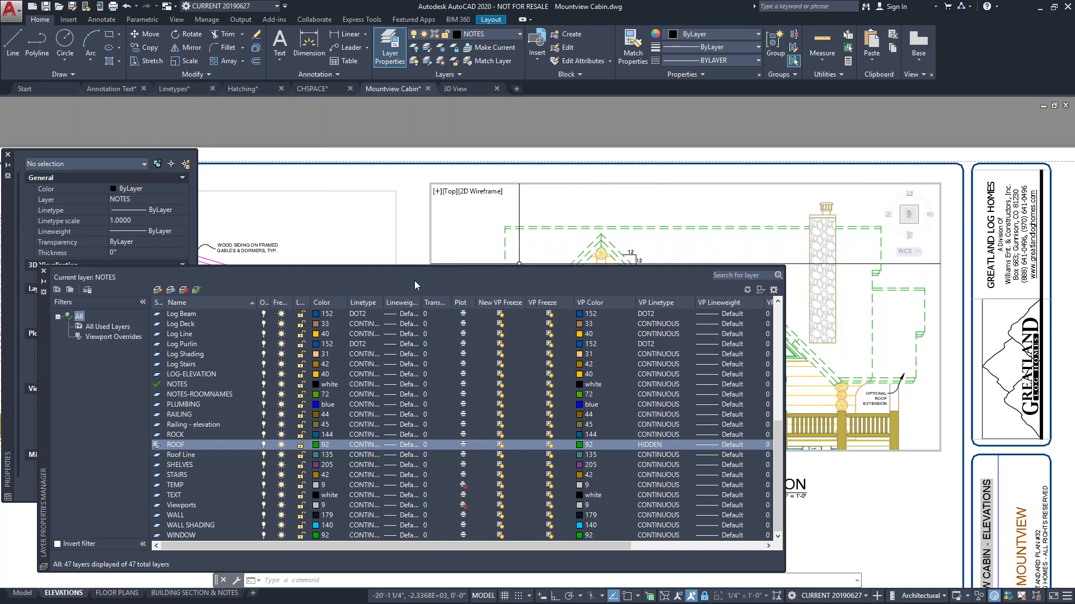
Reposition the layer properties palette and examine the remaining viewport override columns through VP Transparency and Description
click(86, 274)
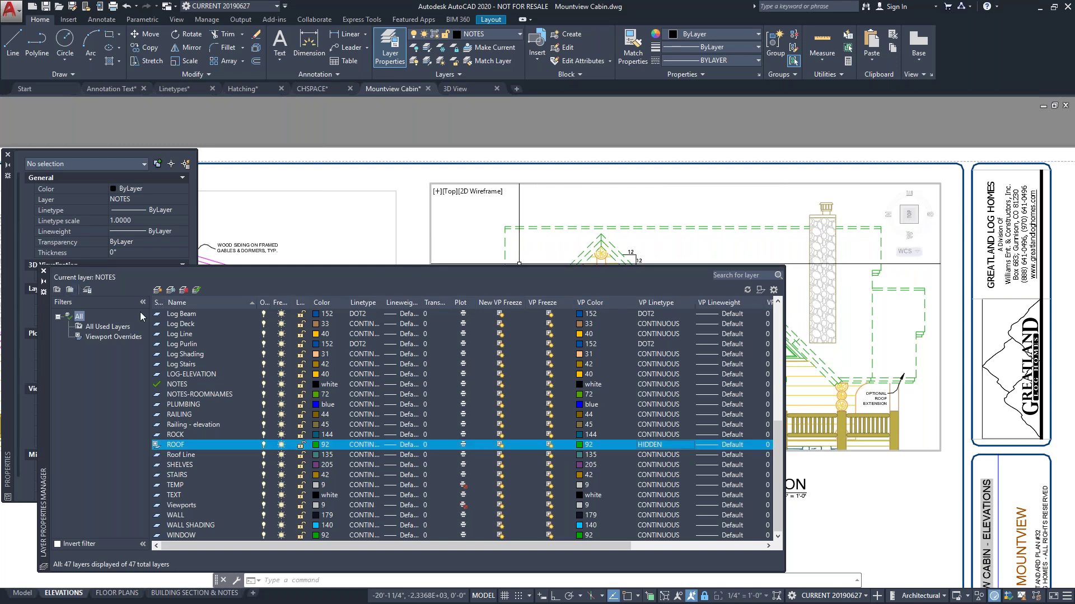
drag(39, 386, 135, 356)
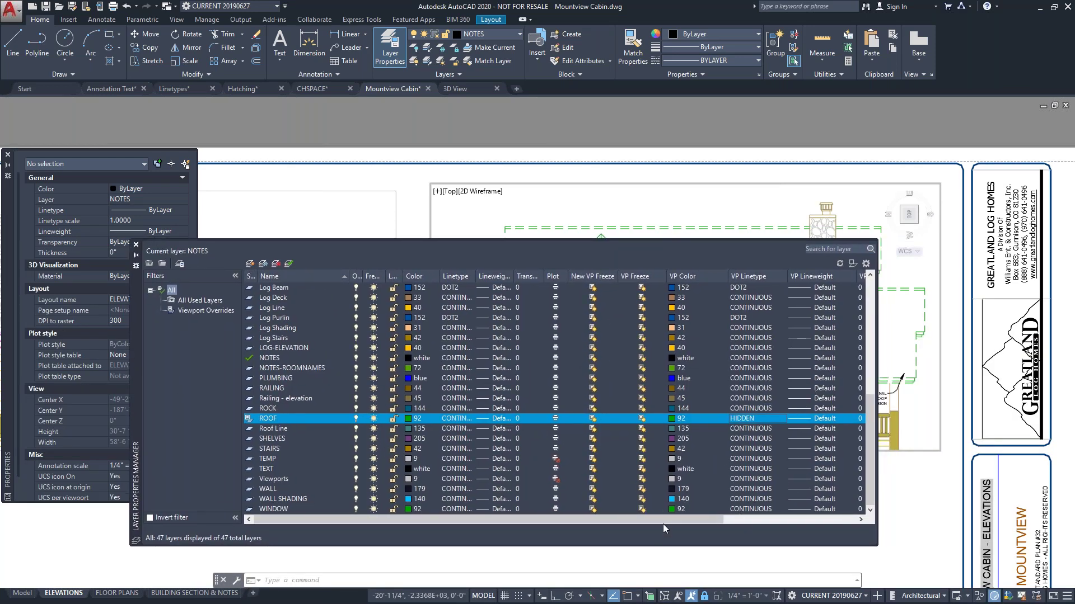
drag(666, 522, 771, 519)
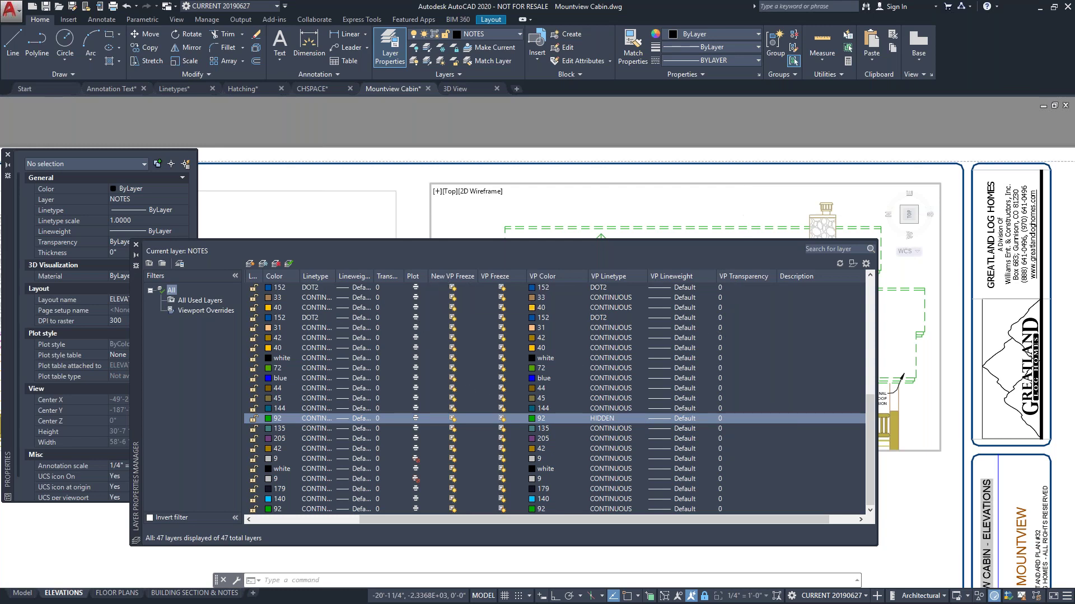
Switch to the PowerPoint presentation, show the Named Views slide and look through the neighbouring slide thumbnails
key(alt+Tab)
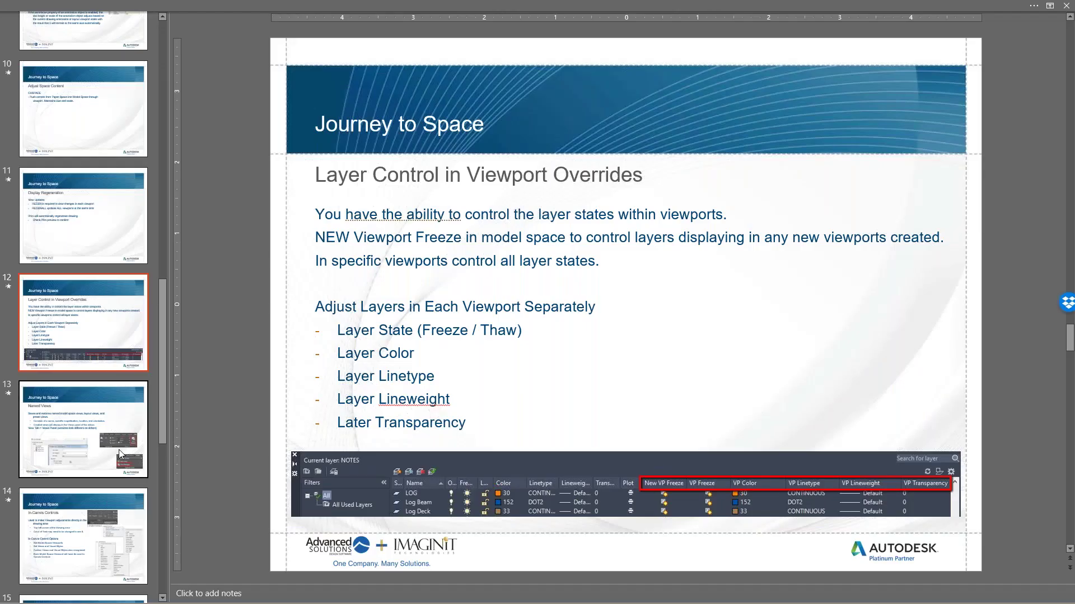
click(83, 456)
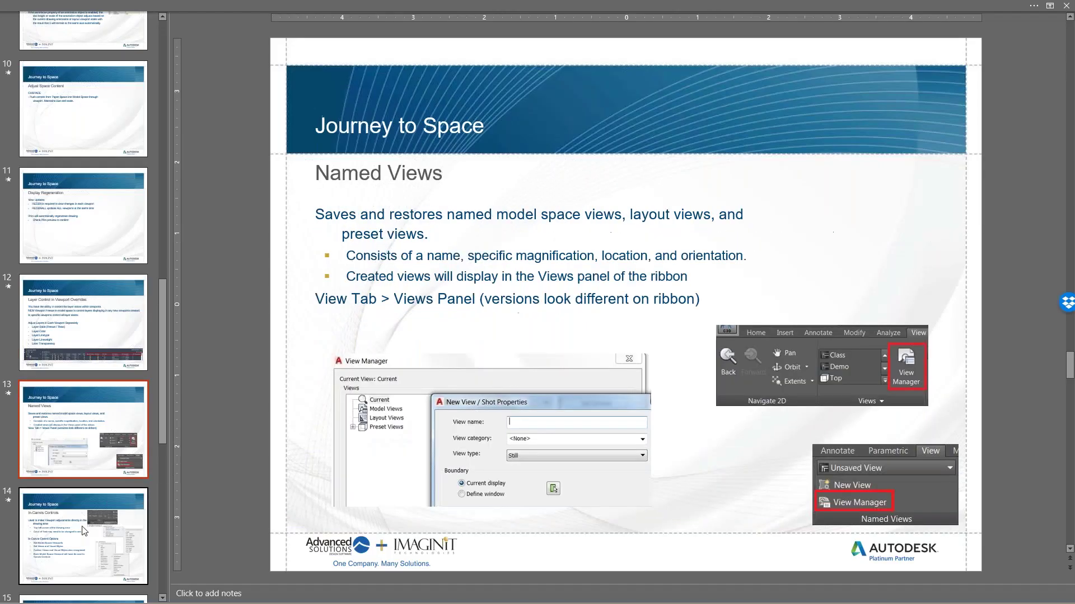
scroll(85, 516, down, 2)
scroll(84, 512, down, 4)
scroll(105, 351, up, 4)
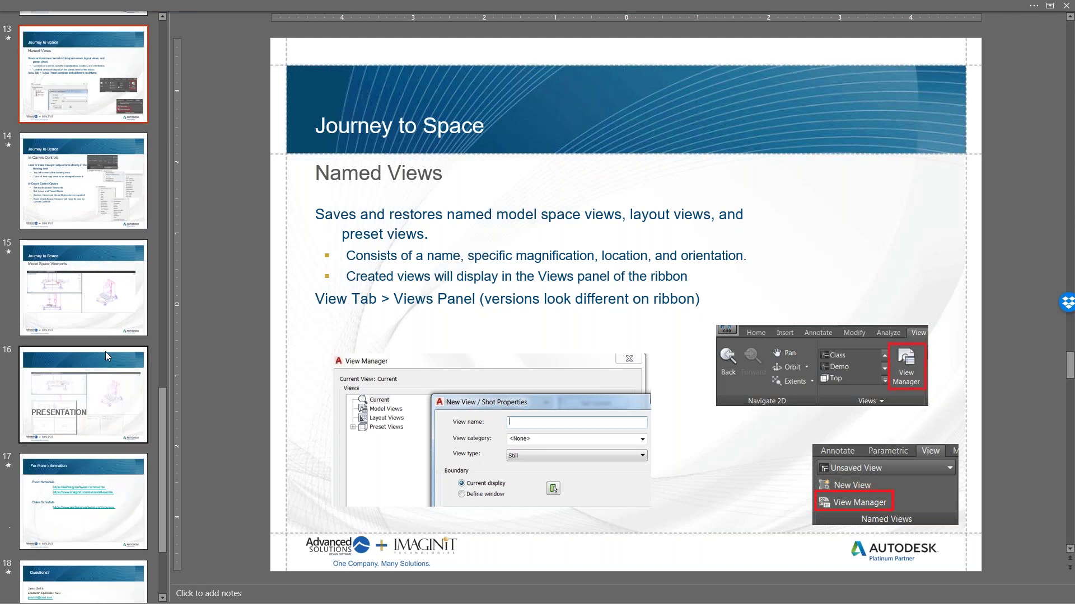
scroll(99, 265, up, 3)
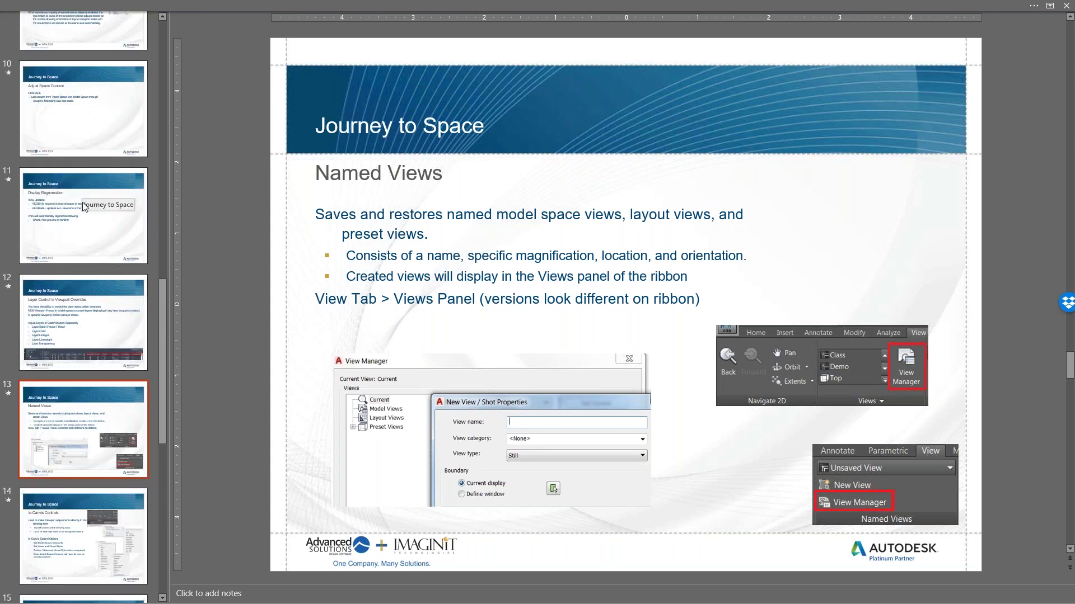
Show the presentation slide on Layer Control in Viewport Overrides
click(66, 336)
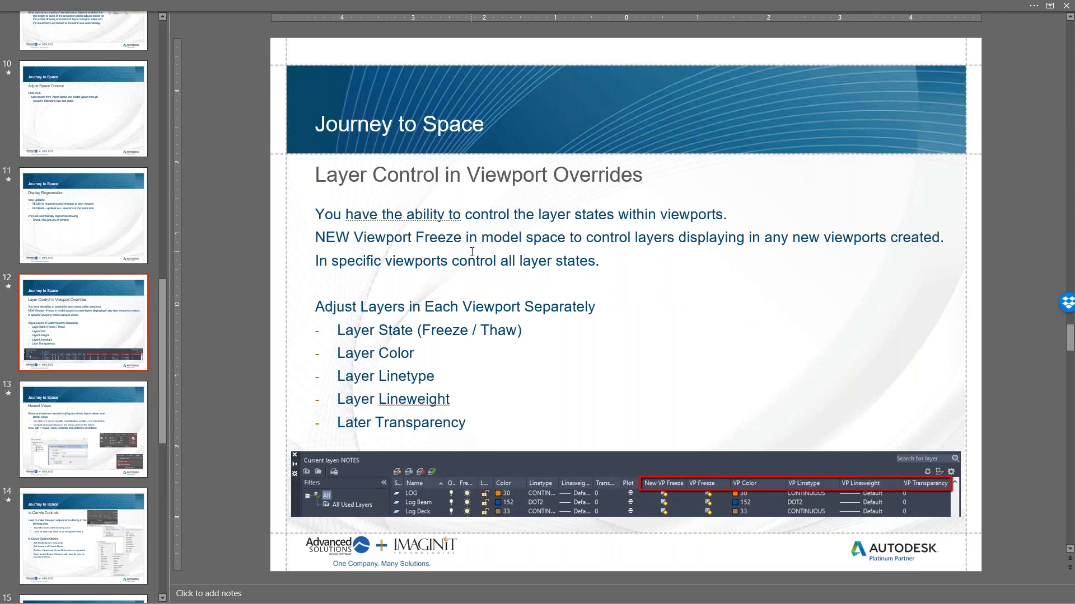
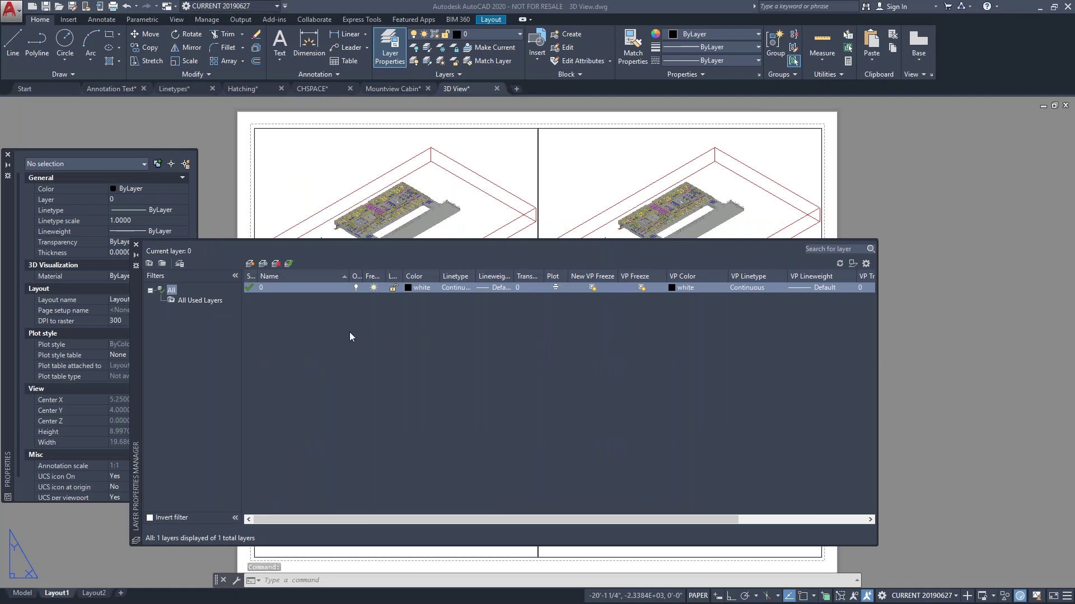
Close the layer properties manager and switch the 3D View drawing to model space
click(136, 245)
click(885, 301)
click(887, 349)
click(23, 594)
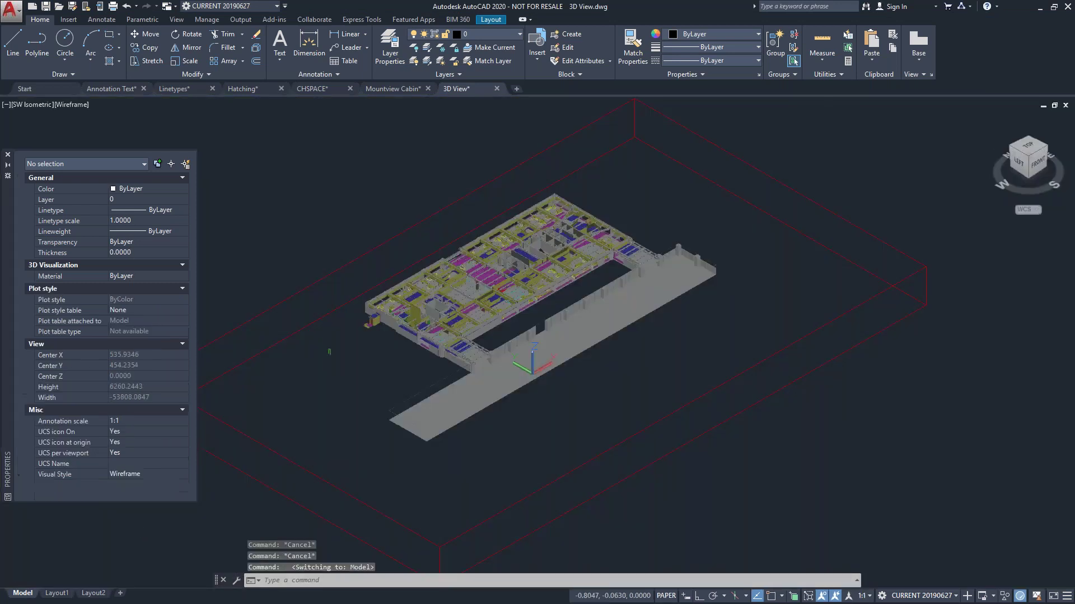
click(400, 144)
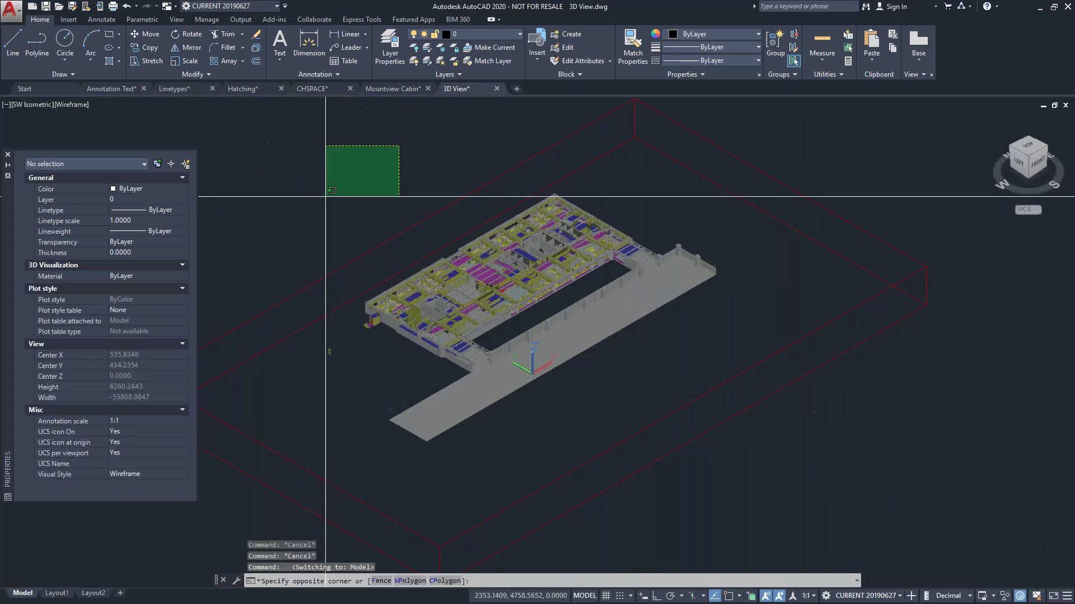
click(327, 196)
click(927, 414)
click(860, 486)
click(325, 173)
click(277, 126)
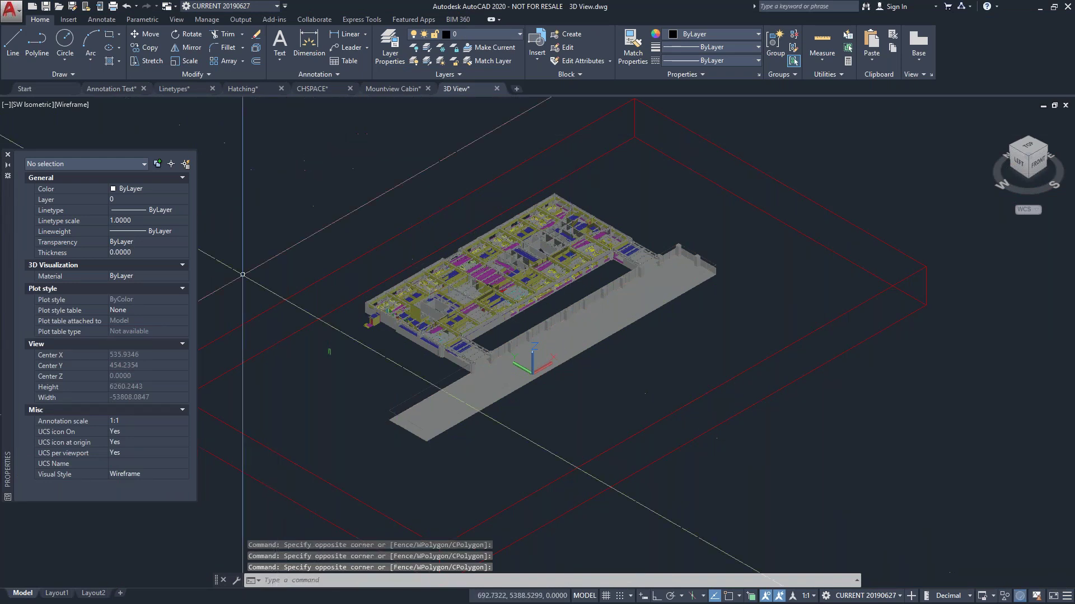
Return to Layout1, activate its upper-left viewport and turn off the ViewCube there
click(57, 593)
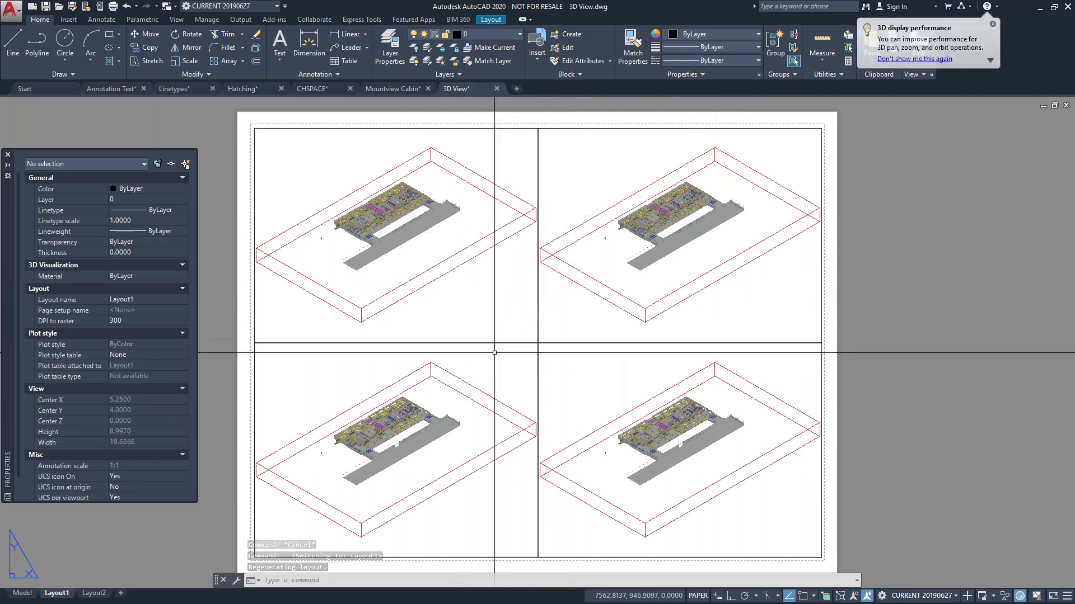
double_click(488, 309)
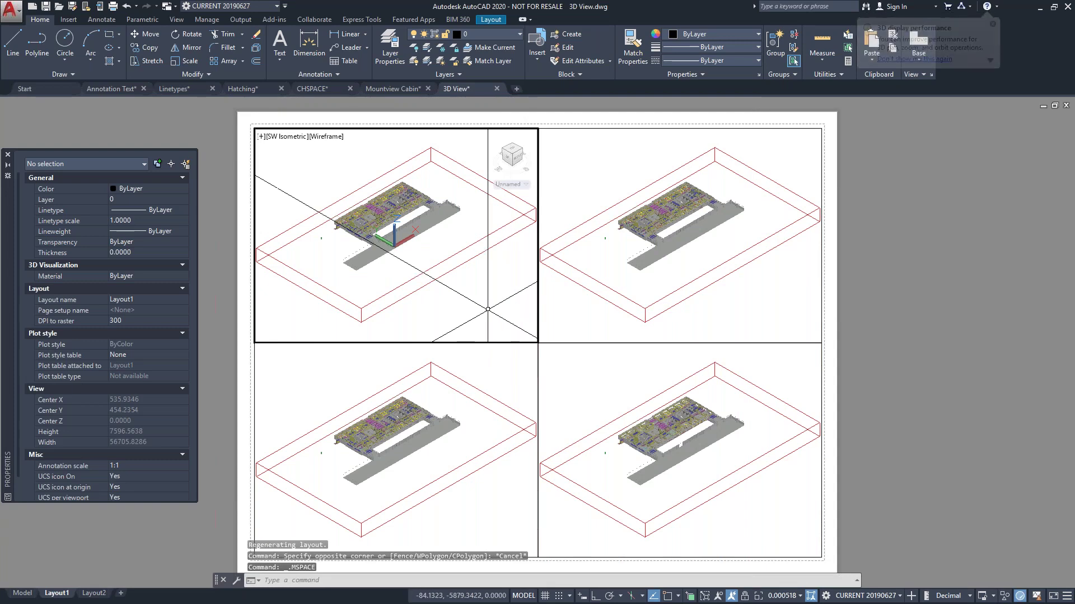
click(261, 137)
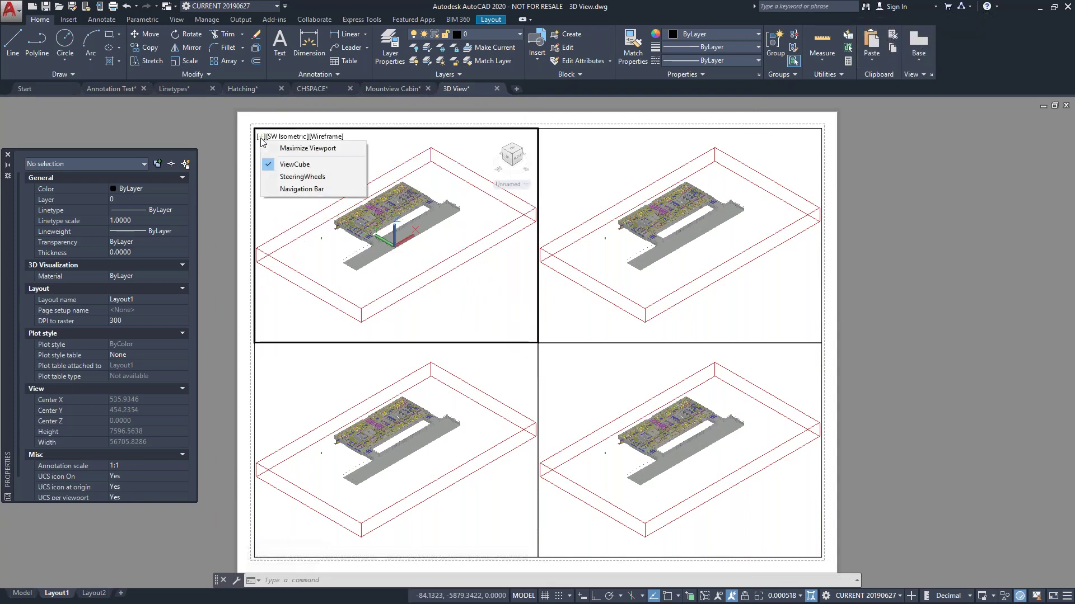
click(290, 164)
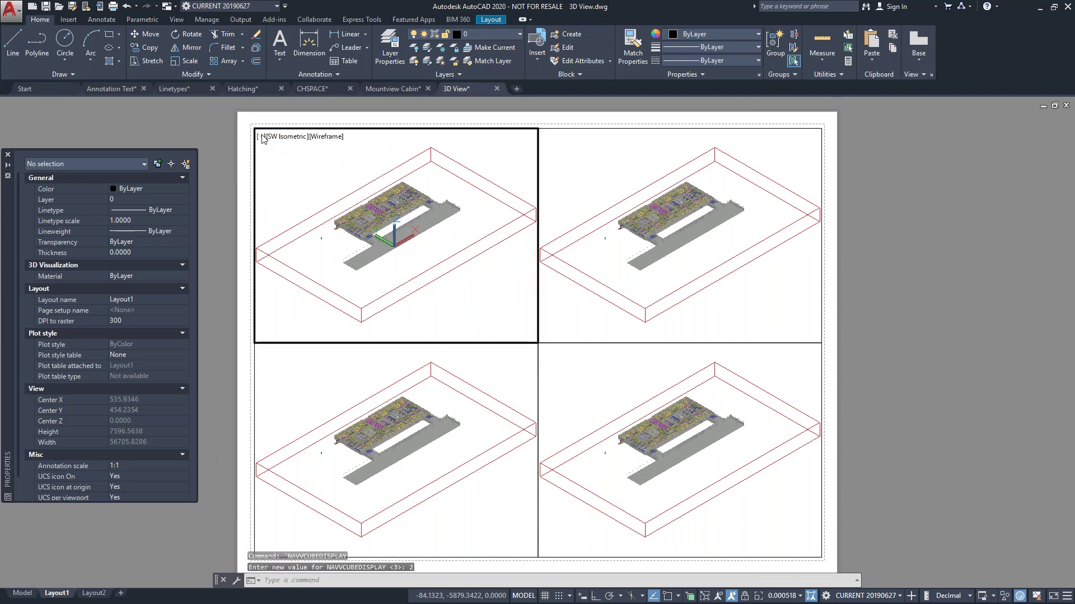
Display the SteeringWheels in the upper-left viewport and dismiss them
click(263, 137)
click(291, 175)
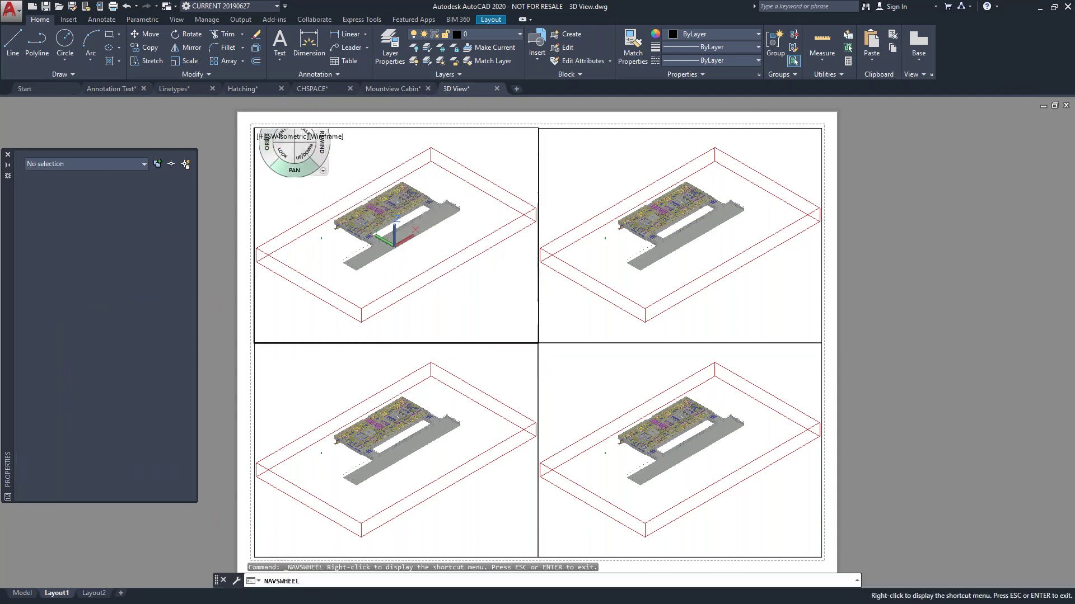
key(Escape)
Turn the navigation bar on in the upper-left viewport and turn it off again
click(261, 137)
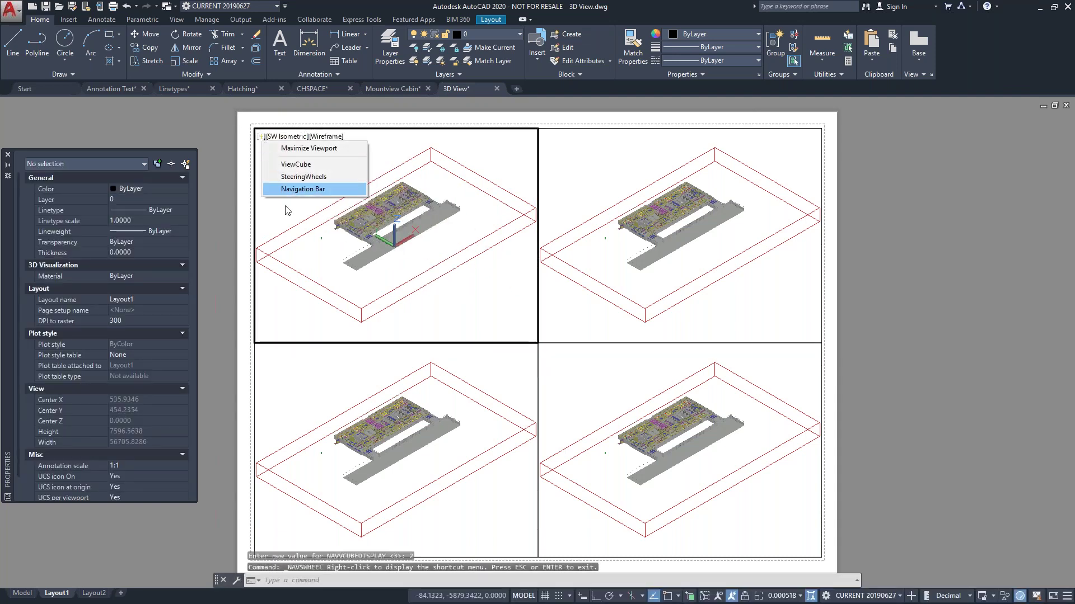
click(303, 189)
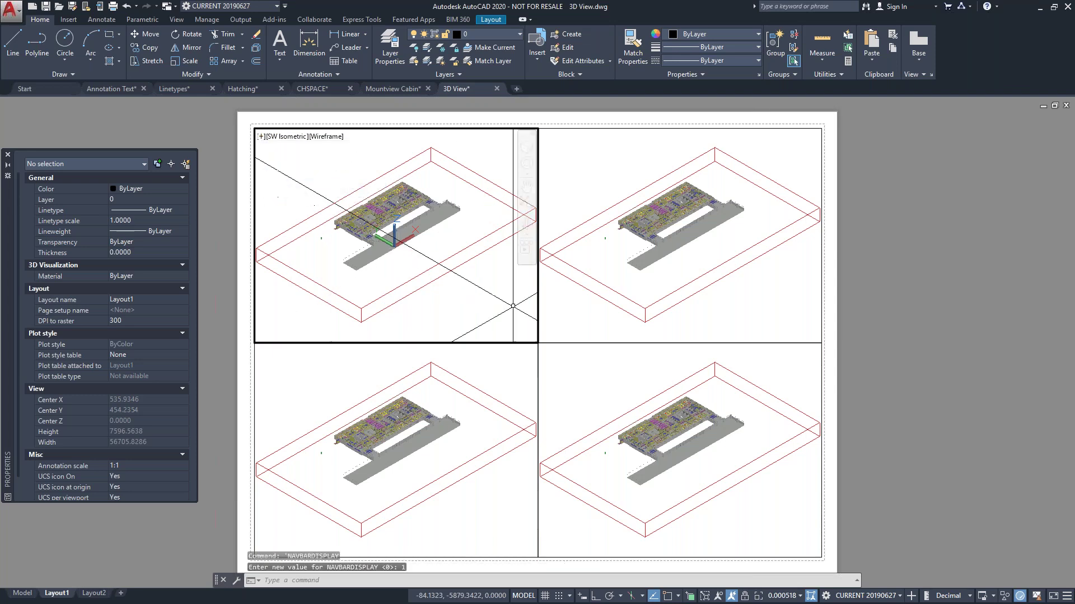
click(260, 138)
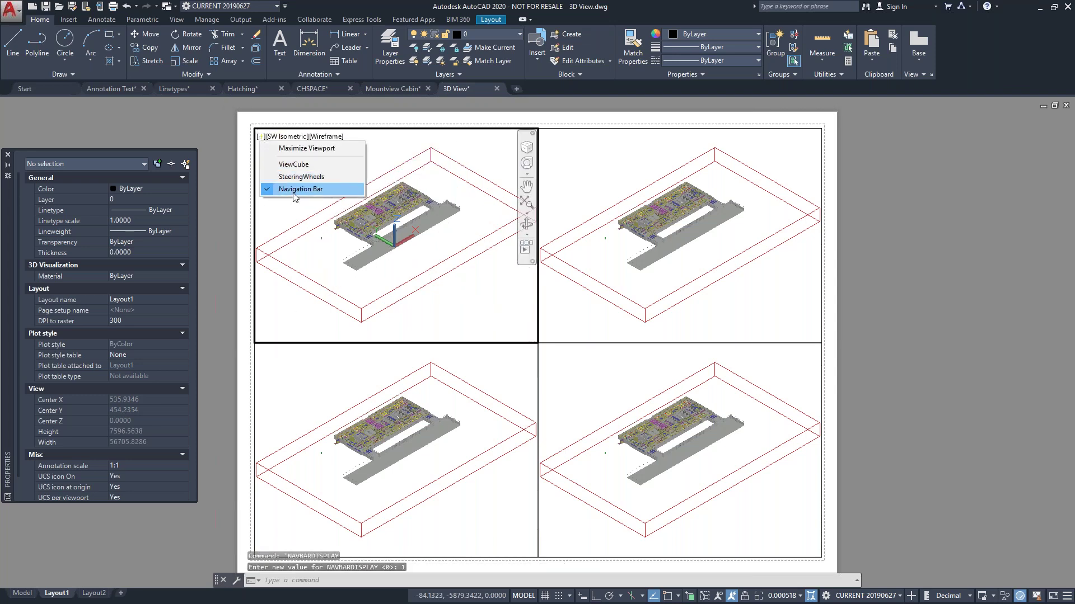
click(301, 190)
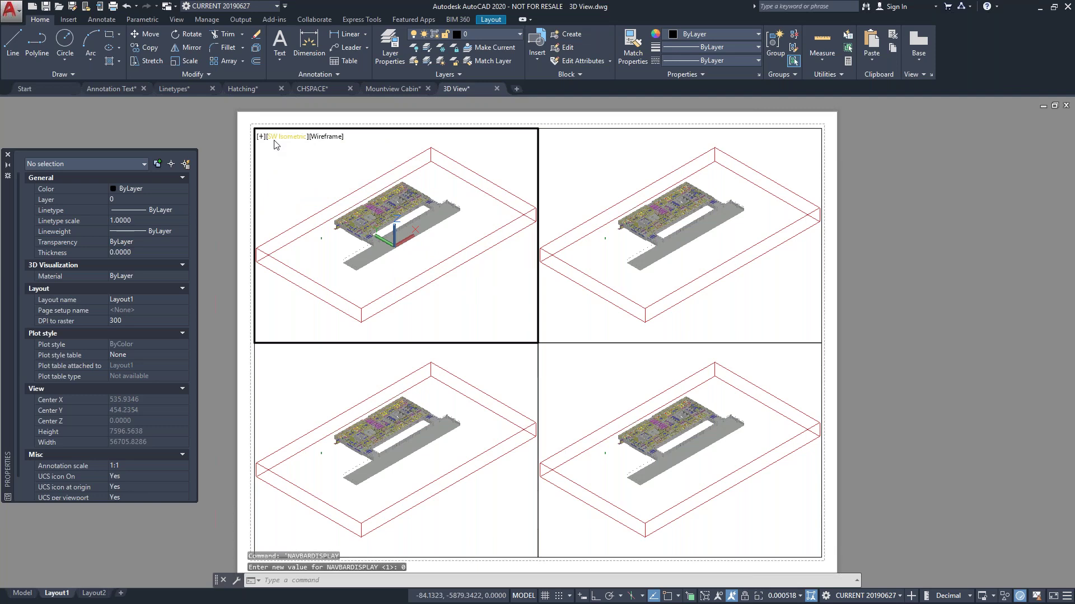
Try the Top and Left preset views in the upper-left viewport and restore SW Isometric
click(282, 140)
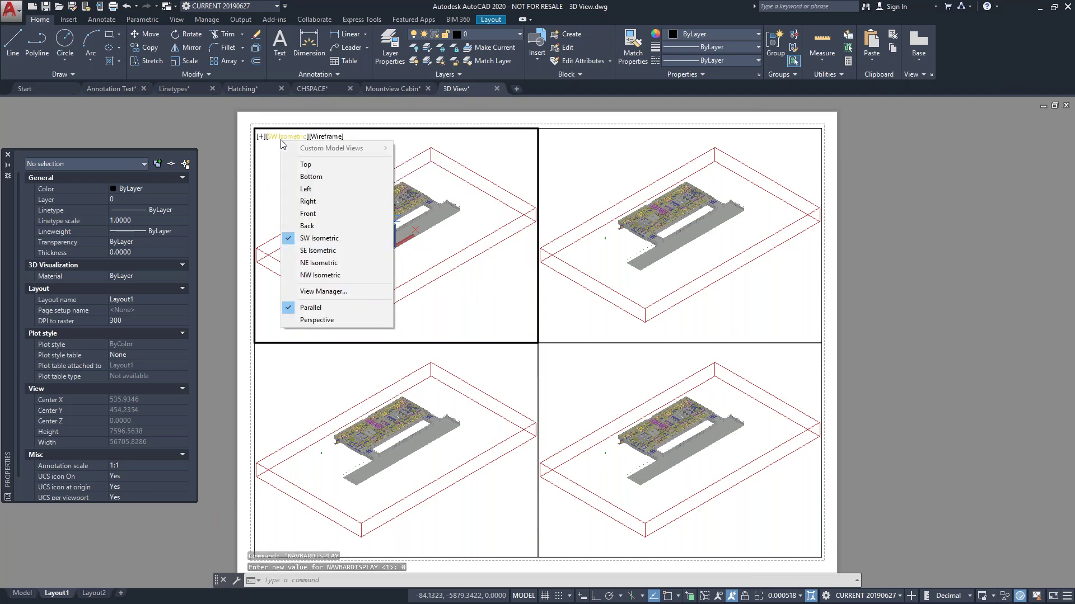
click(309, 165)
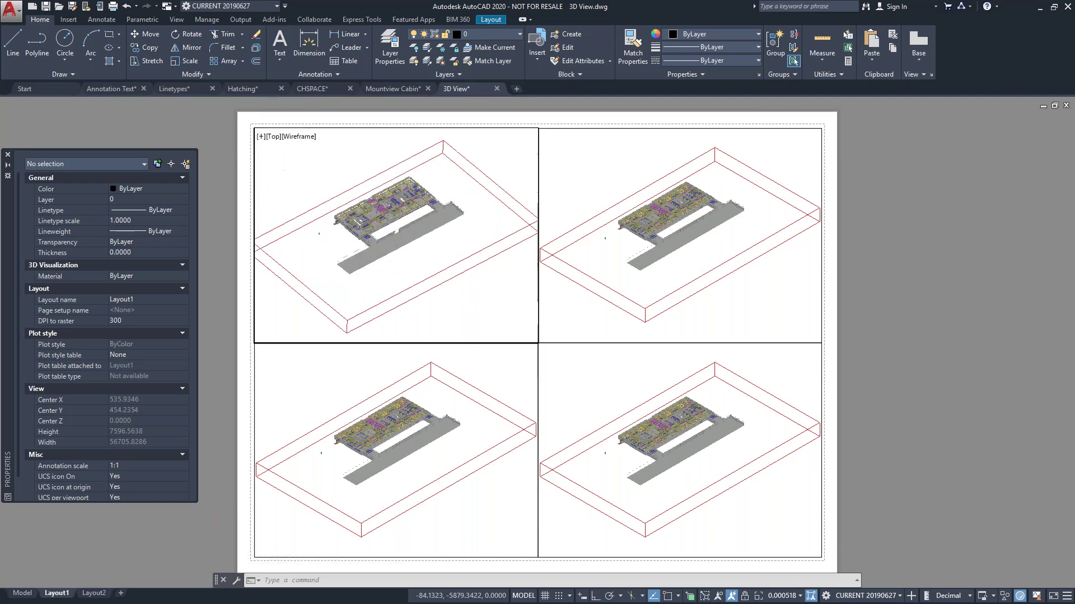
click(274, 139)
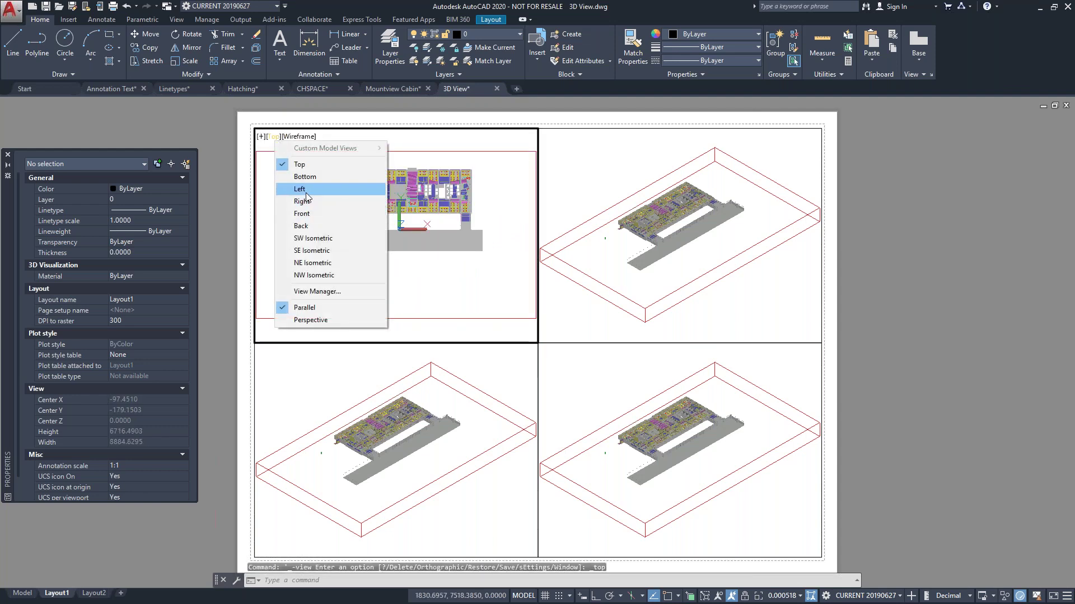
click(307, 189)
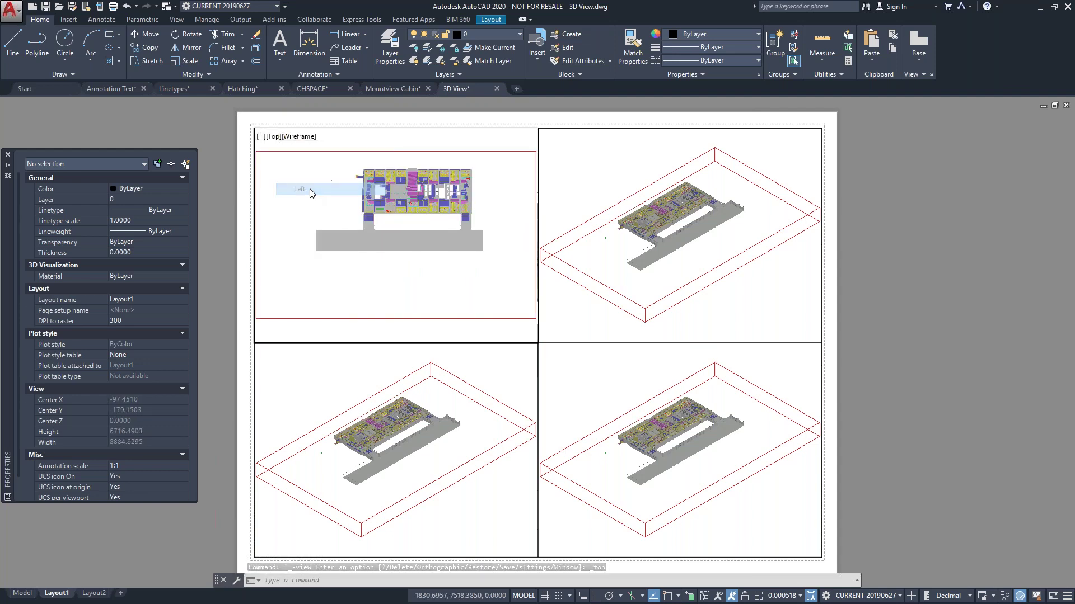
click(274, 137)
click(315, 240)
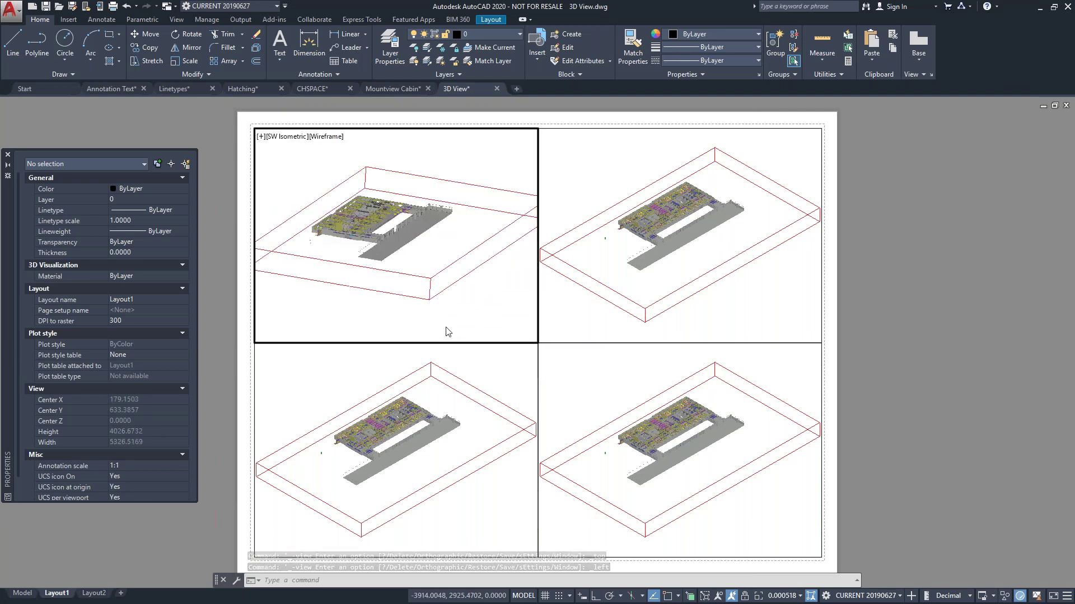
Set the upper-right viewport of the layout to the SE Isometric view
click(600, 300)
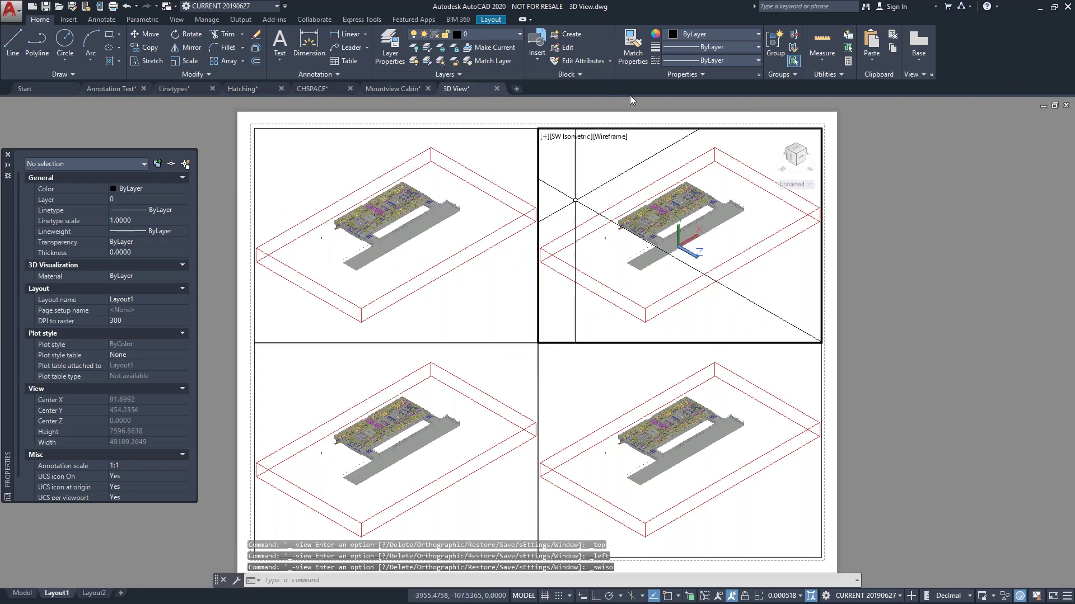
click(576, 138)
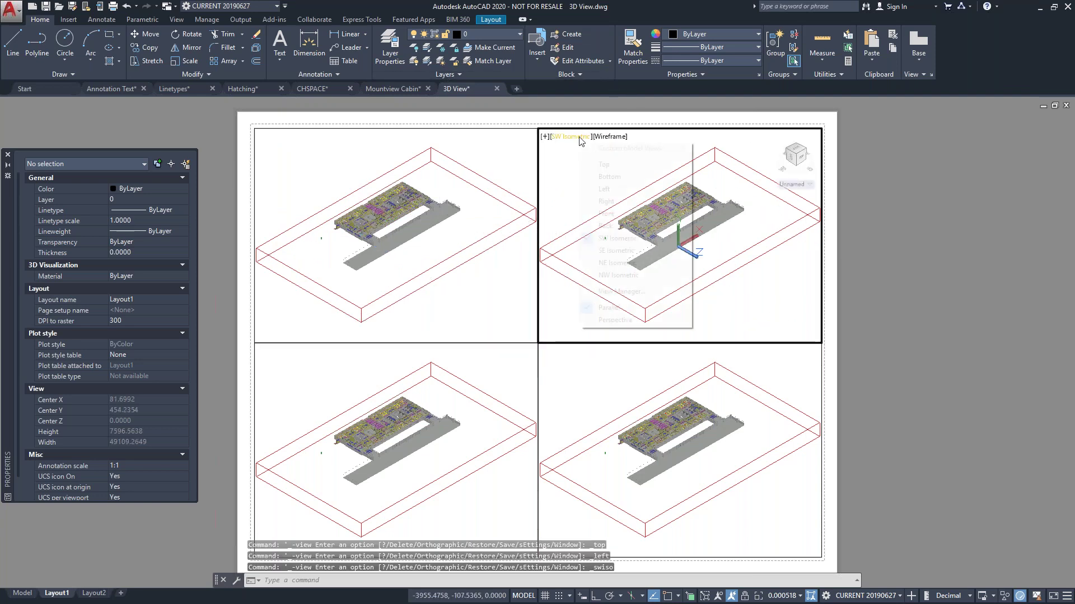
click(649, 256)
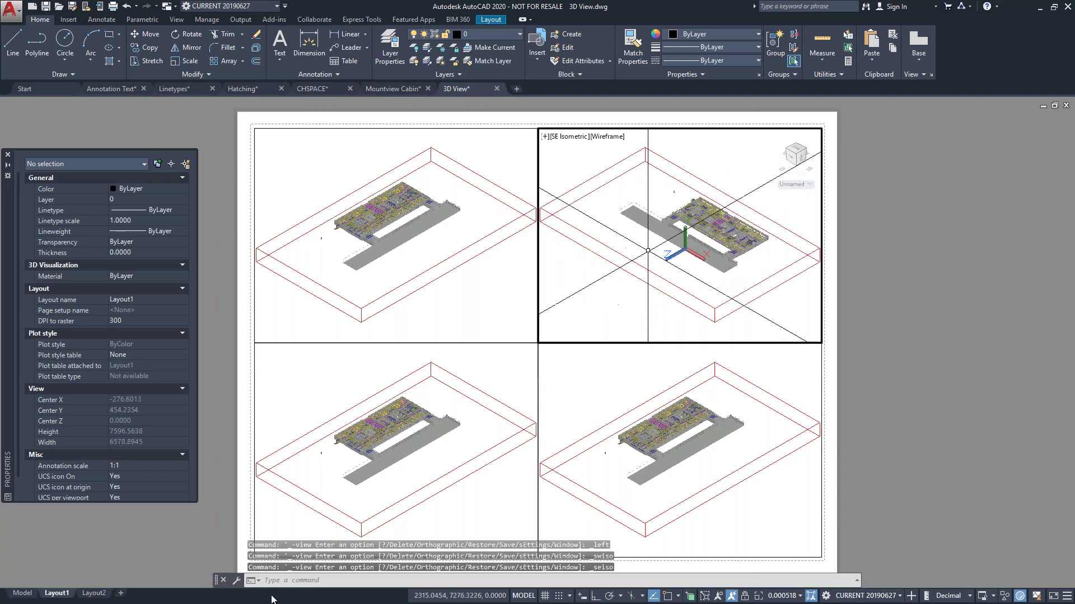
Set the lower-left viewport of the layout to the NE Isometric view
click(378, 484)
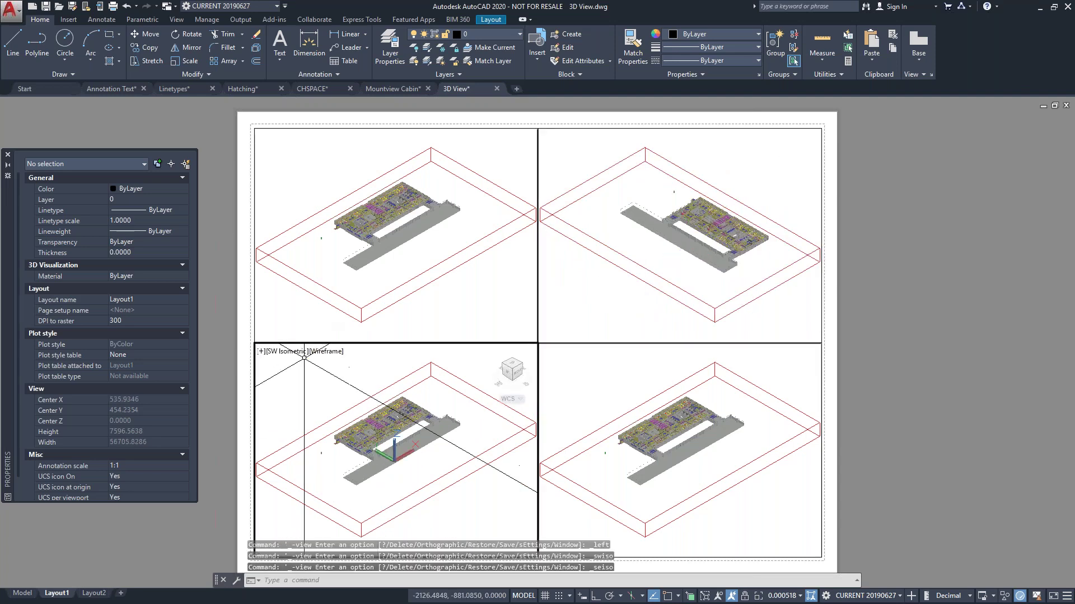
click(295, 356)
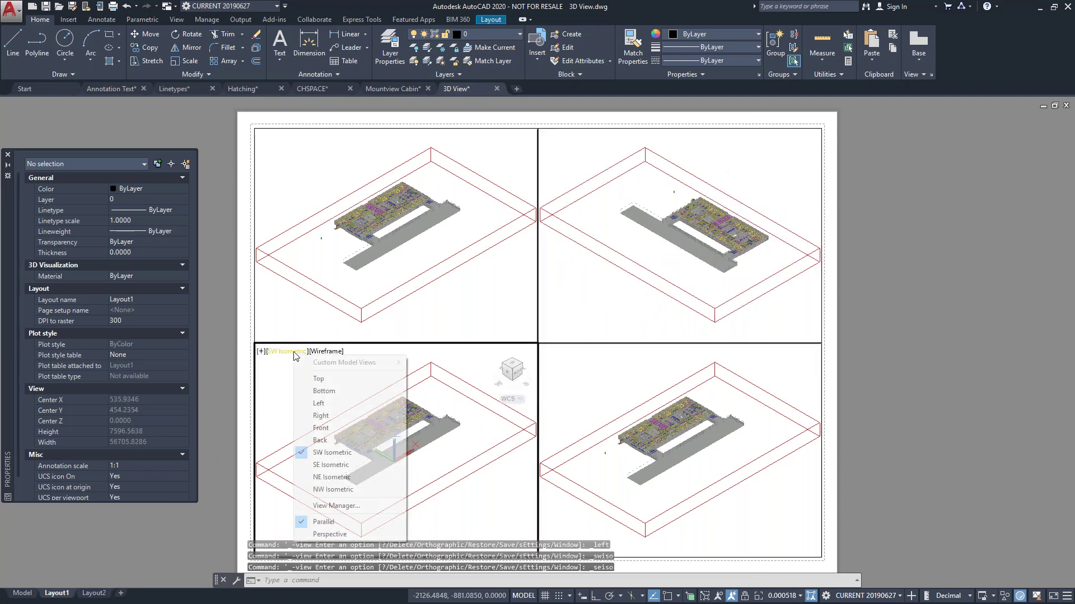
click(342, 478)
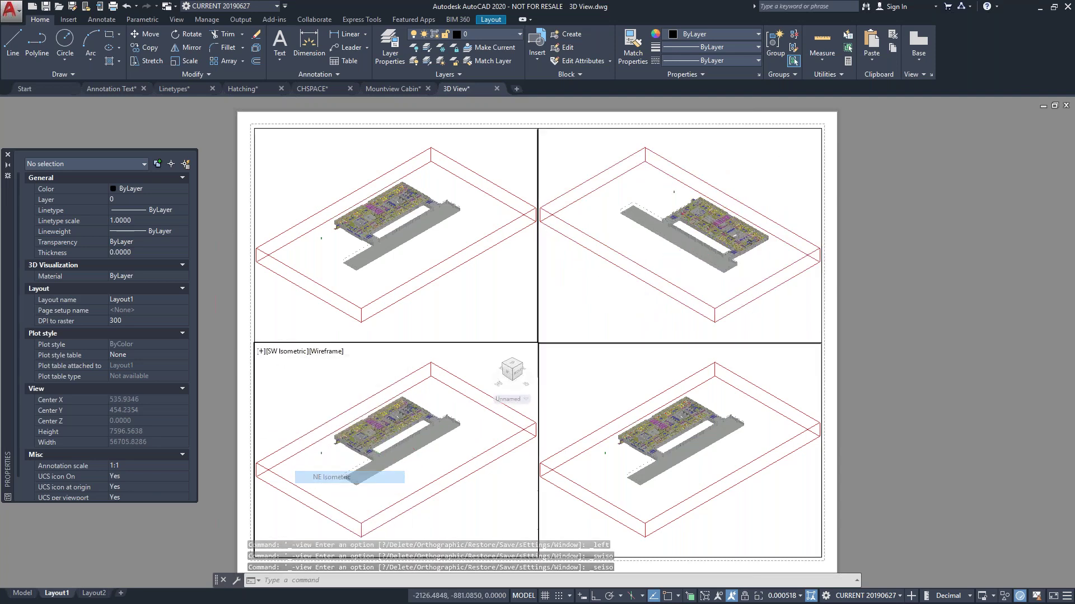
Set the lower-right viewport of the layout to the NW Isometric view
click(627, 386)
click(574, 354)
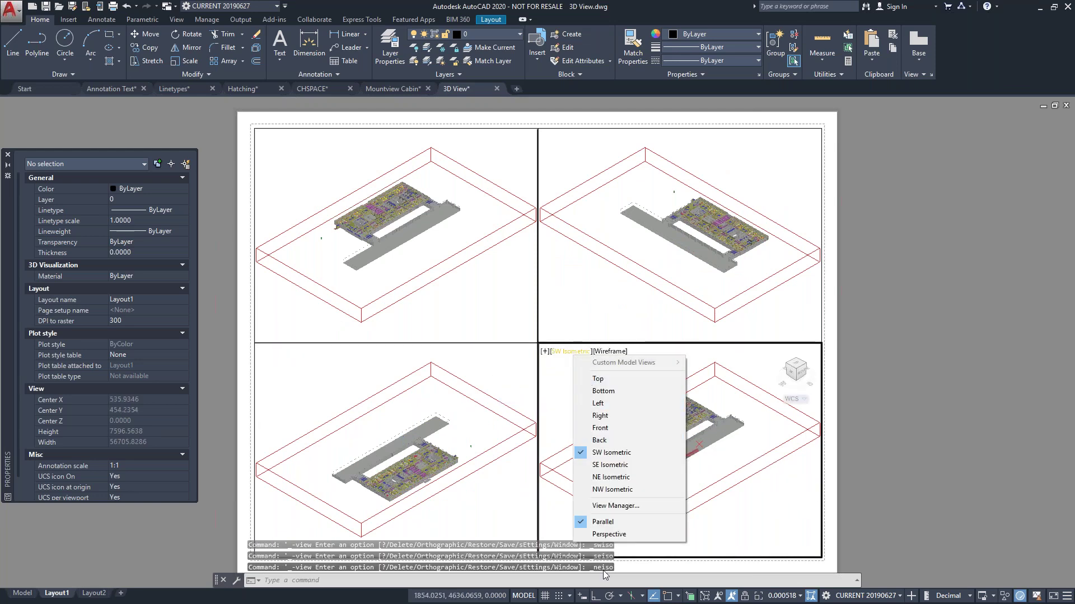
click(635, 490)
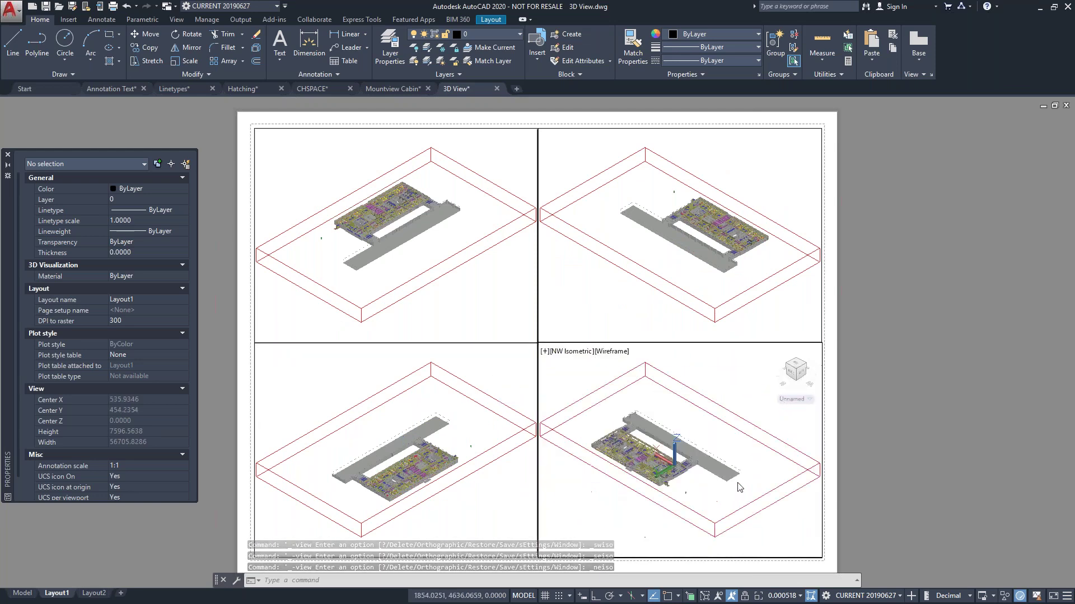
Enlarge the building model inside the lower-right, lower-left and upper-right viewports by zooming in on each
scroll(817, 453, up, 2)
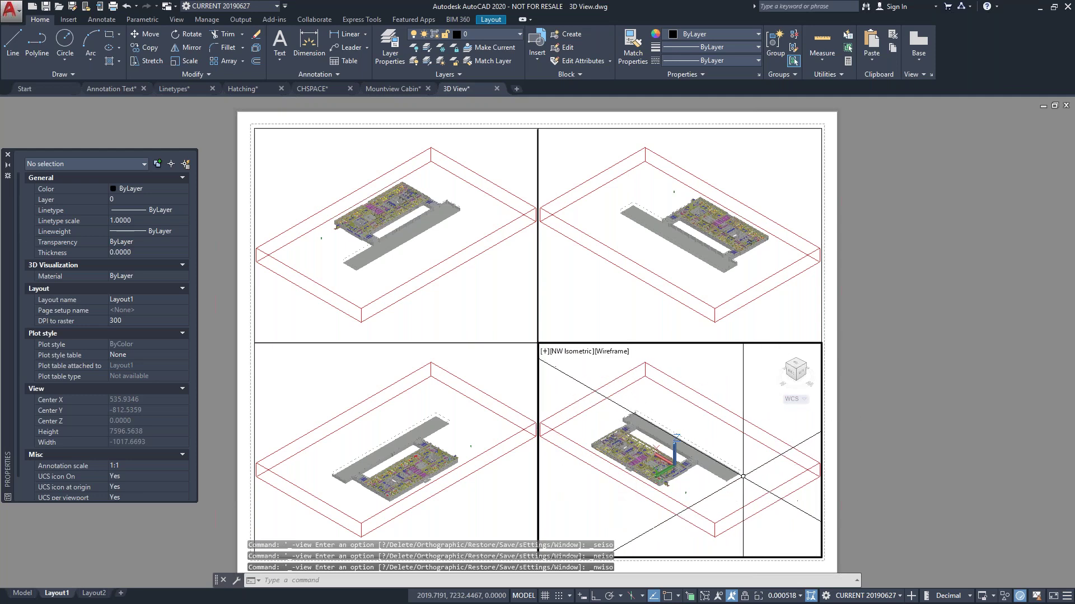
scroll(666, 475, up, 3)
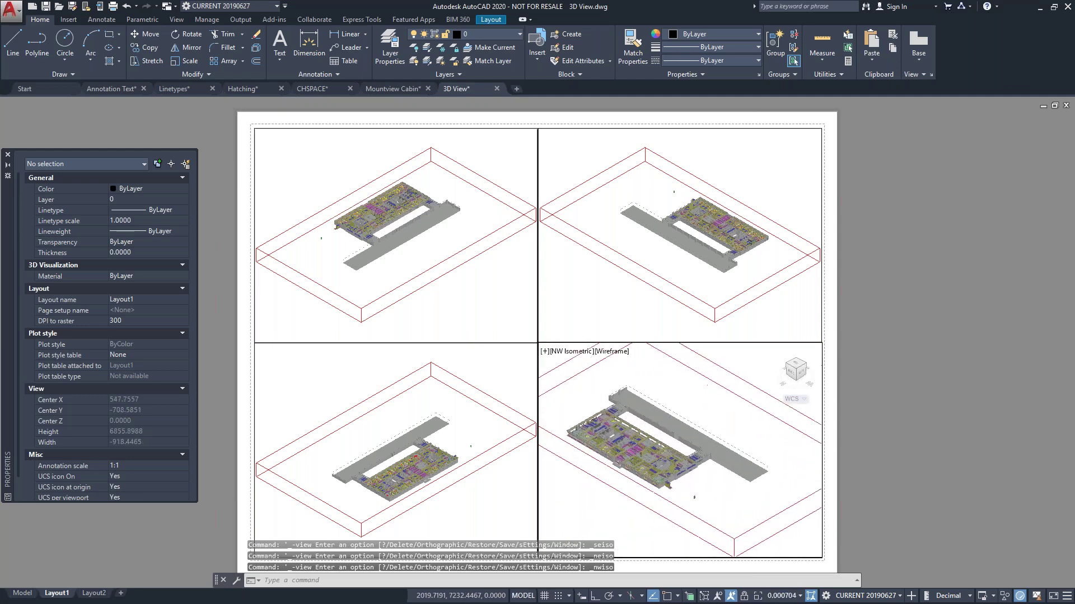
scroll(660, 473, up, 1)
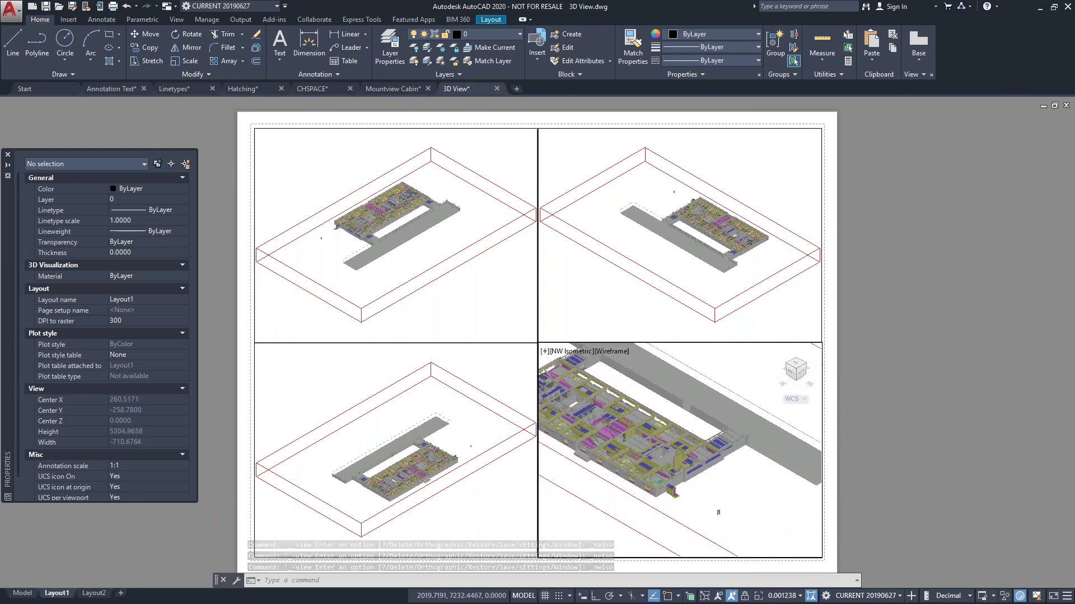
click(459, 480)
scroll(379, 501, up, 1)
scroll(383, 476, up, 3)
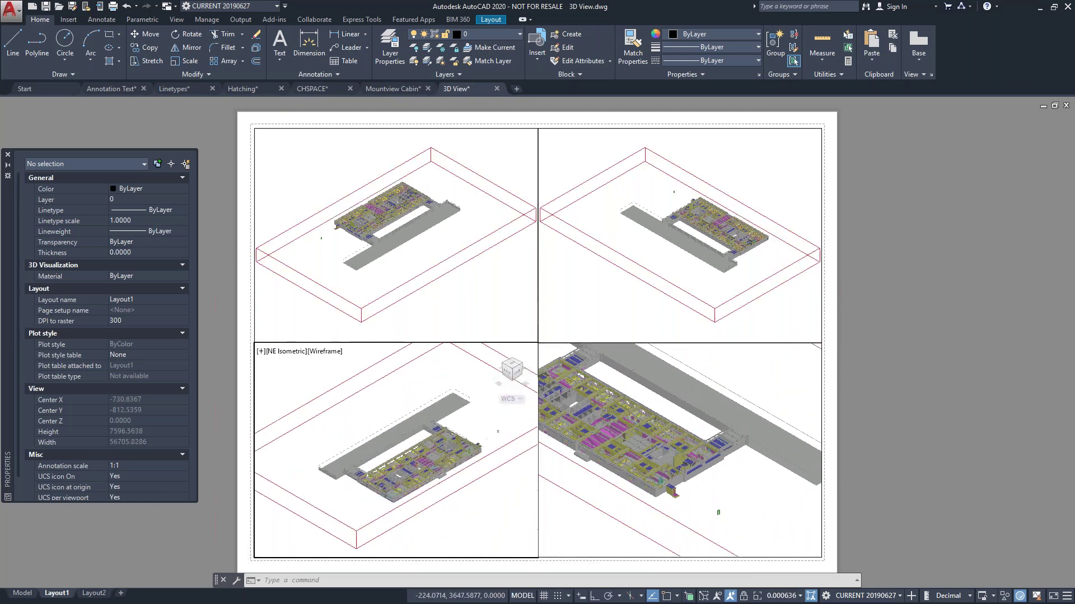
scroll(336, 476, up, 4)
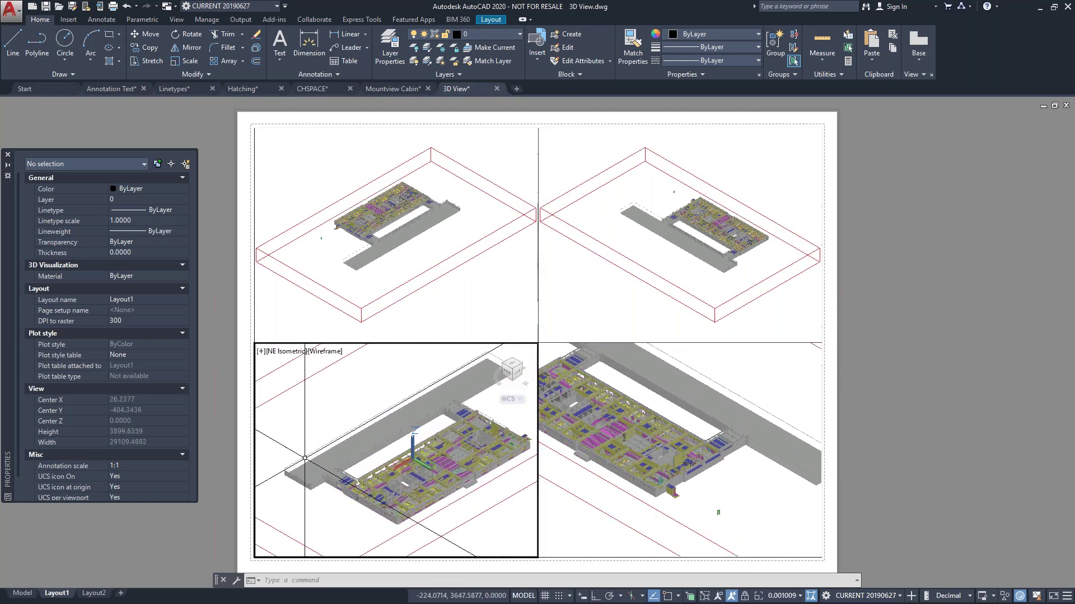
scroll(395, 450, up, 3)
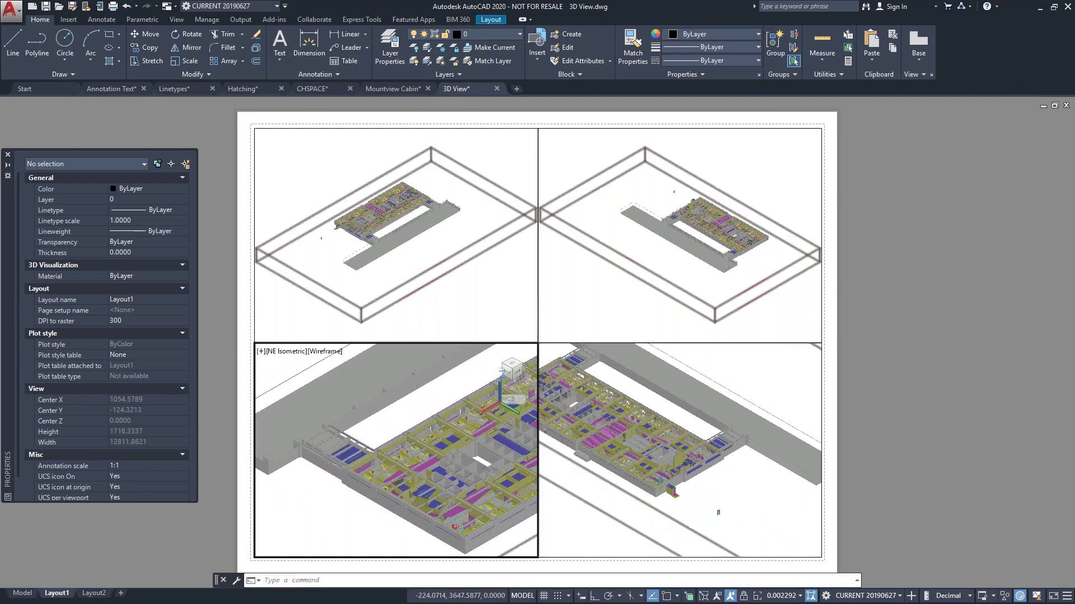
click(639, 294)
scroll(639, 293, up, 3)
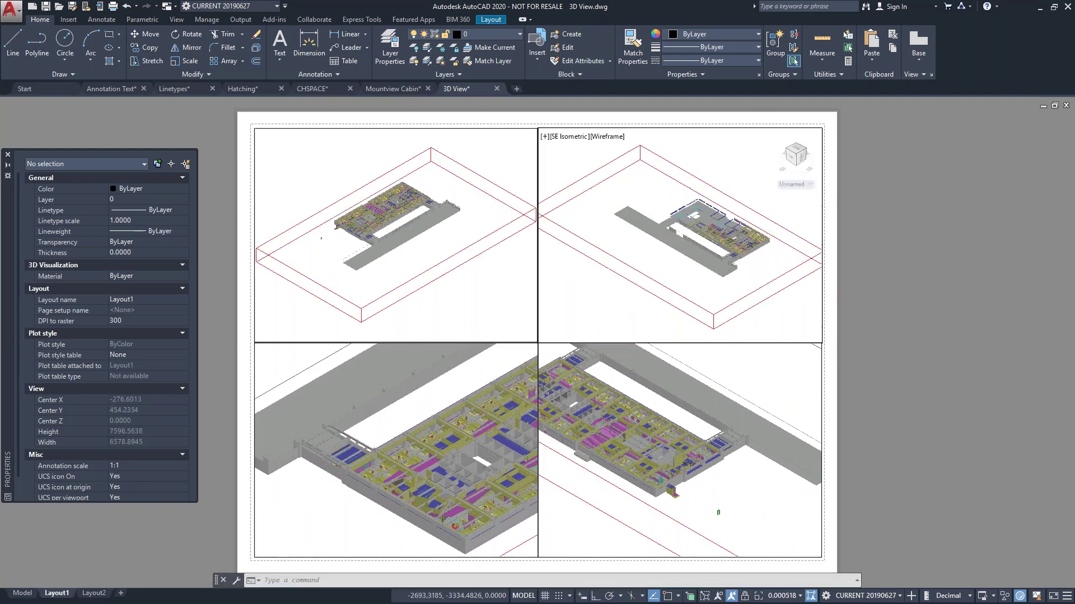
scroll(620, 208, up, 3)
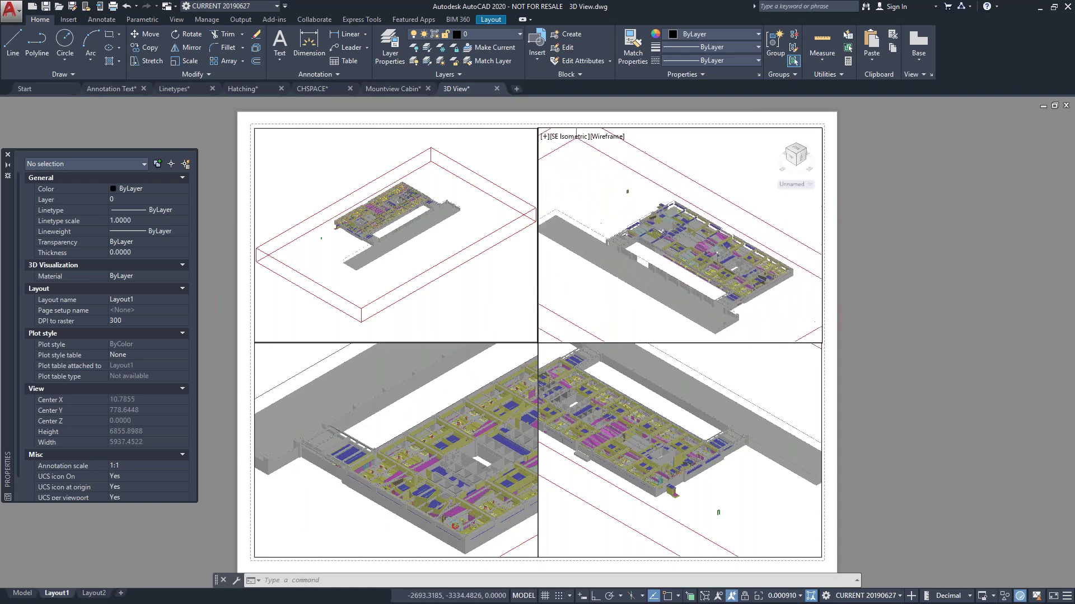
Enlarge the building model inside the upper-right and upper-left viewports by zooming in on each
scroll(620, 208, up, 3)
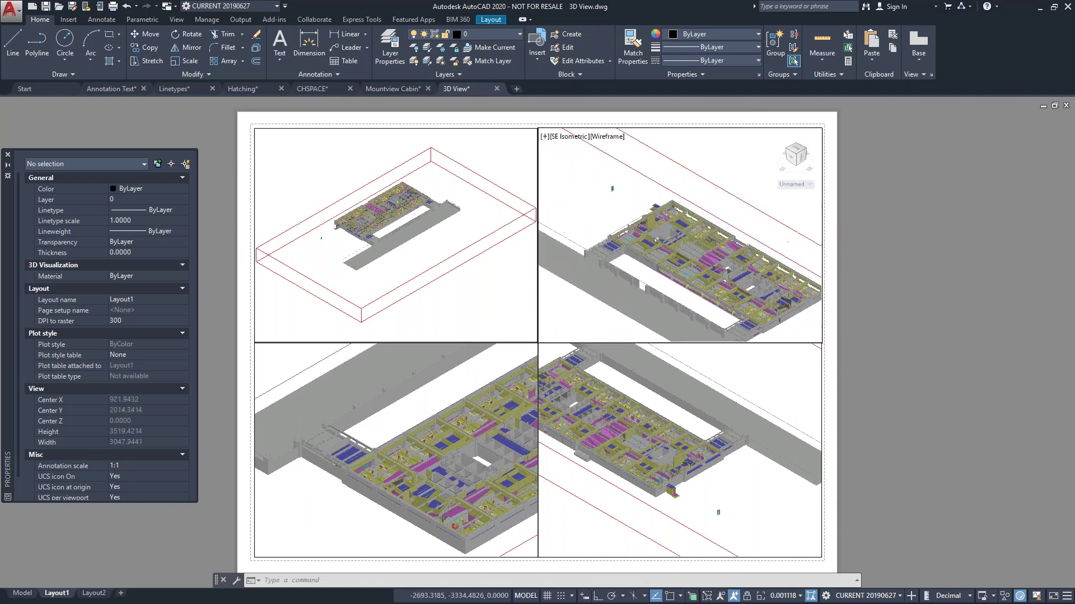
scroll(624, 196, up, 3)
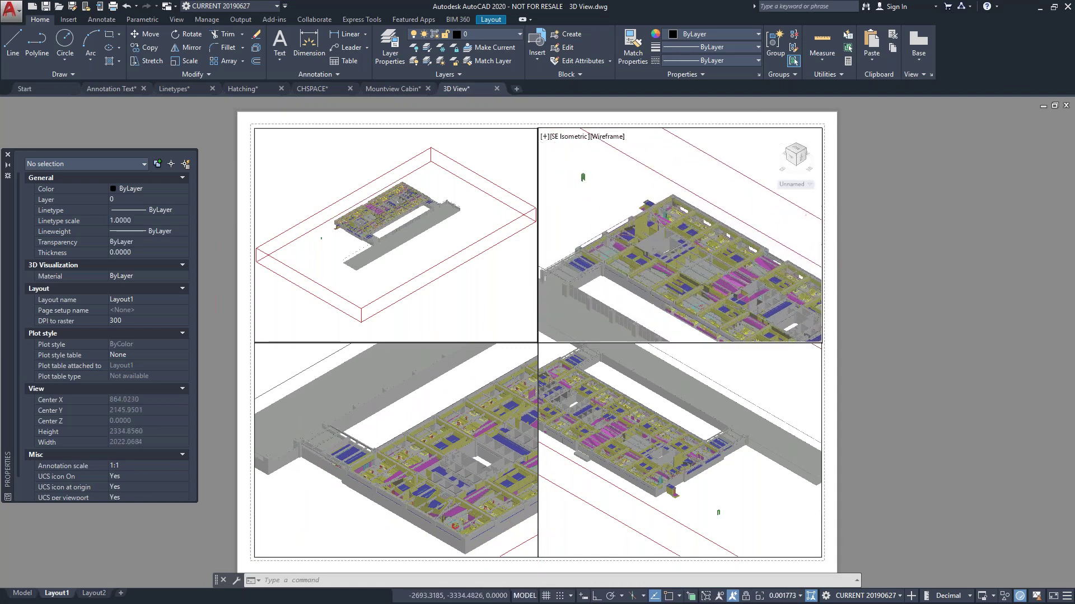
click(330, 190)
scroll(330, 191, up, 4)
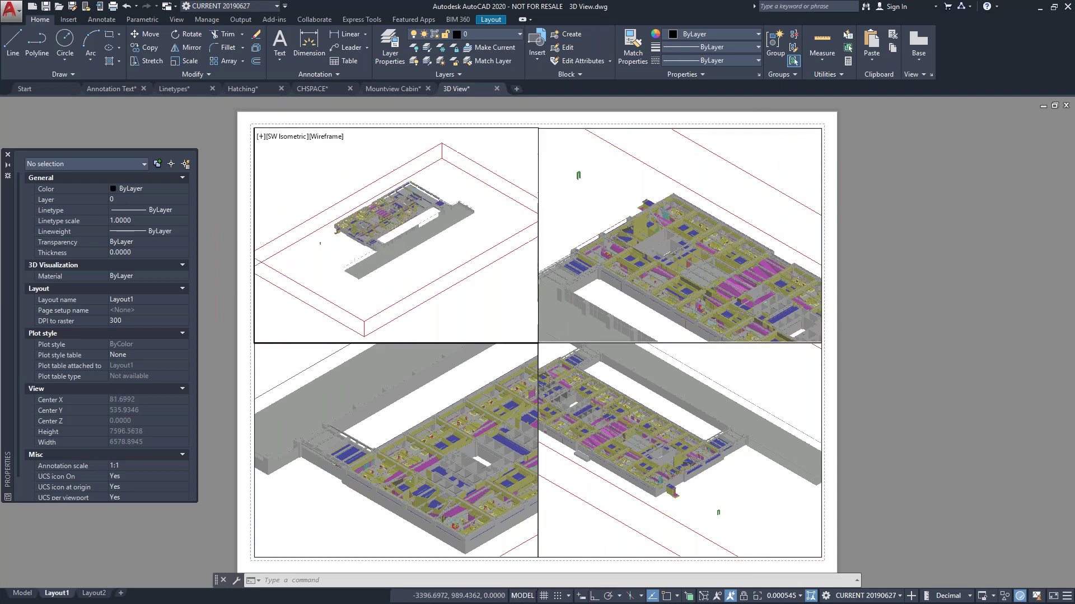
scroll(334, 240, up, 4)
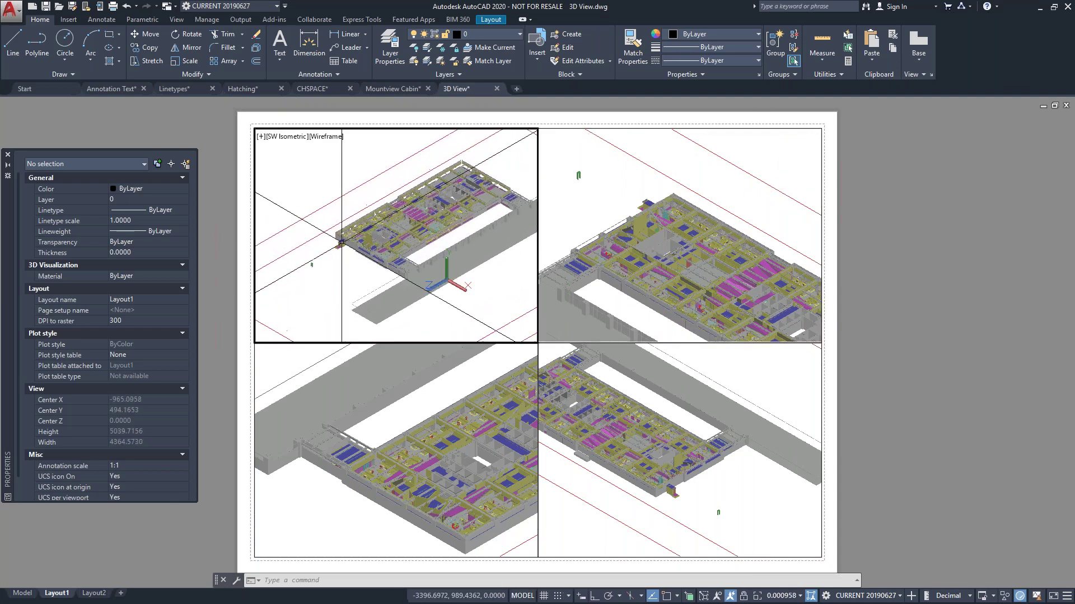
scroll(335, 236, up, 4)
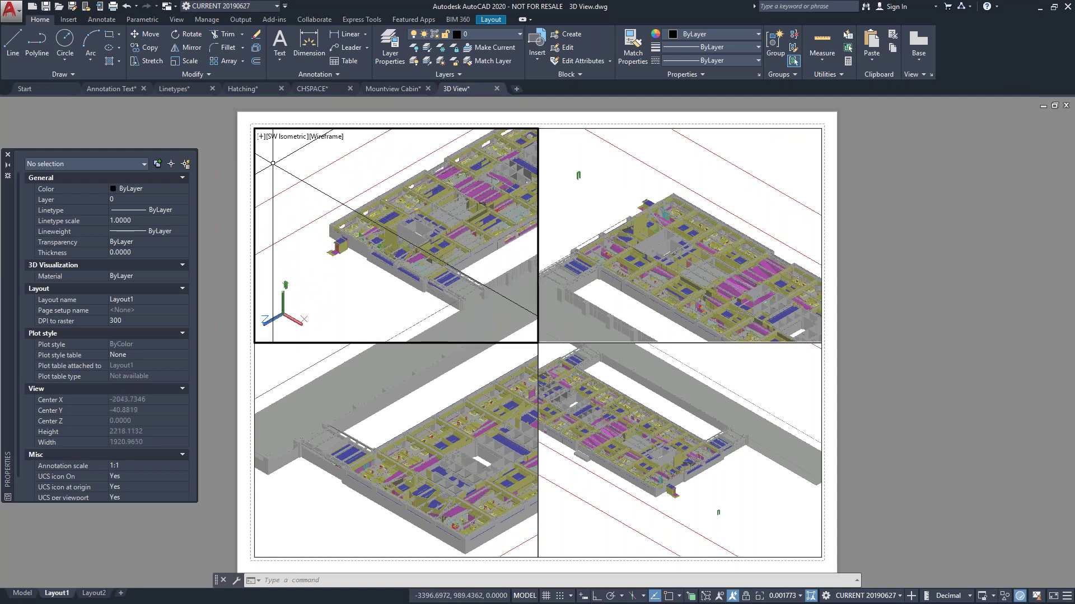
Examine the preset views in the View Manager for the upper-left viewport, and close it without changes
click(290, 137)
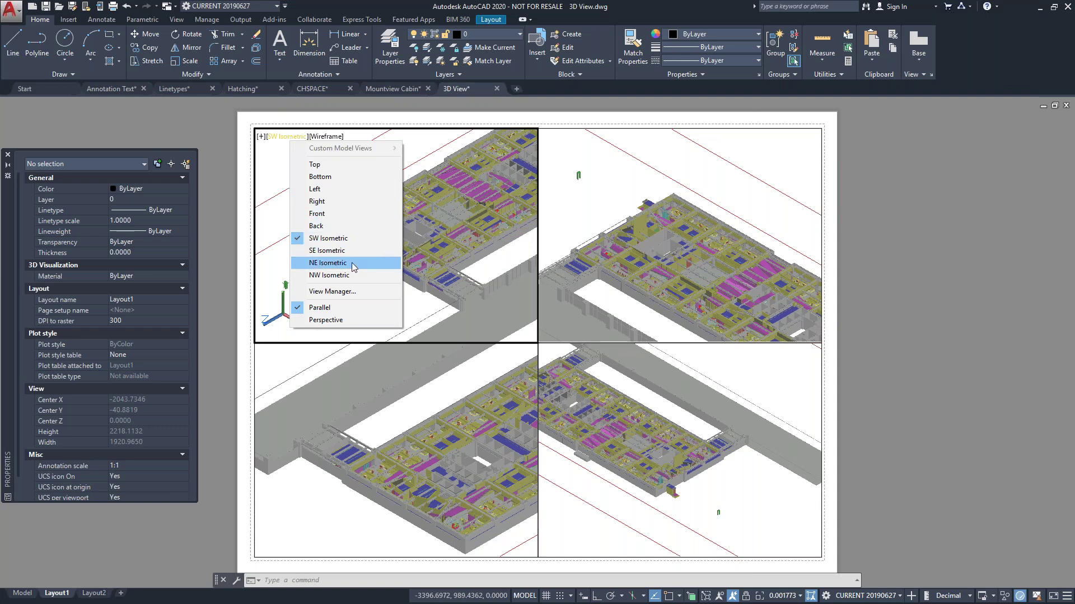
click(348, 295)
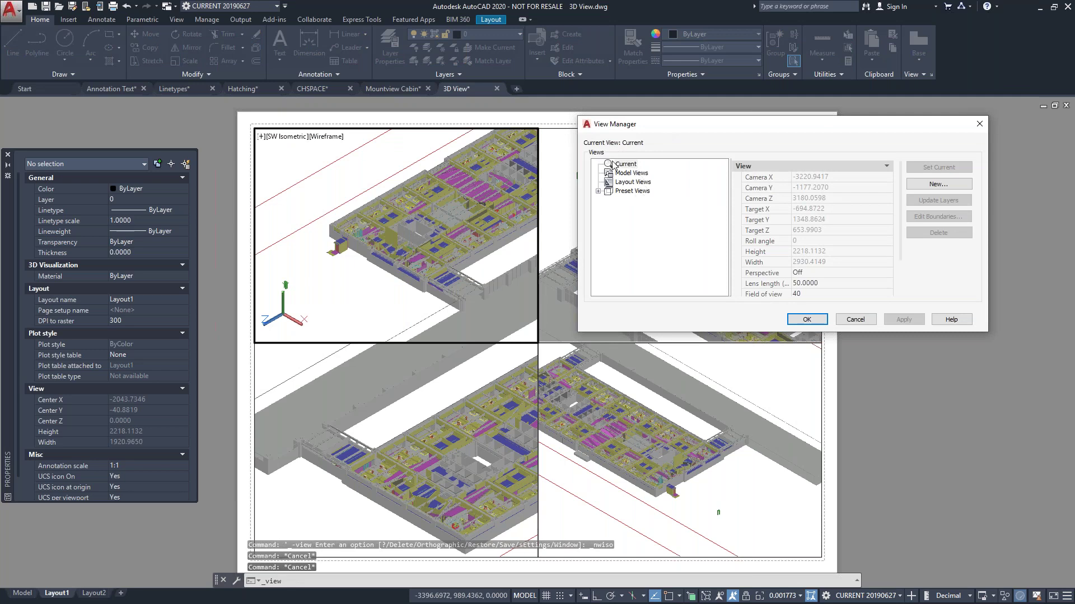
click(622, 164)
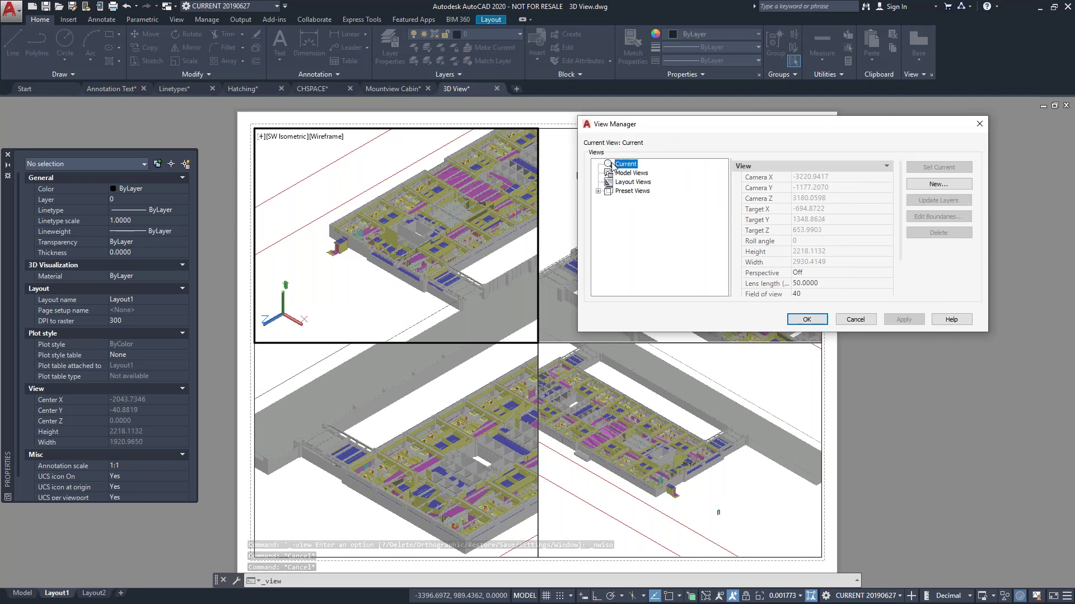
click(627, 191)
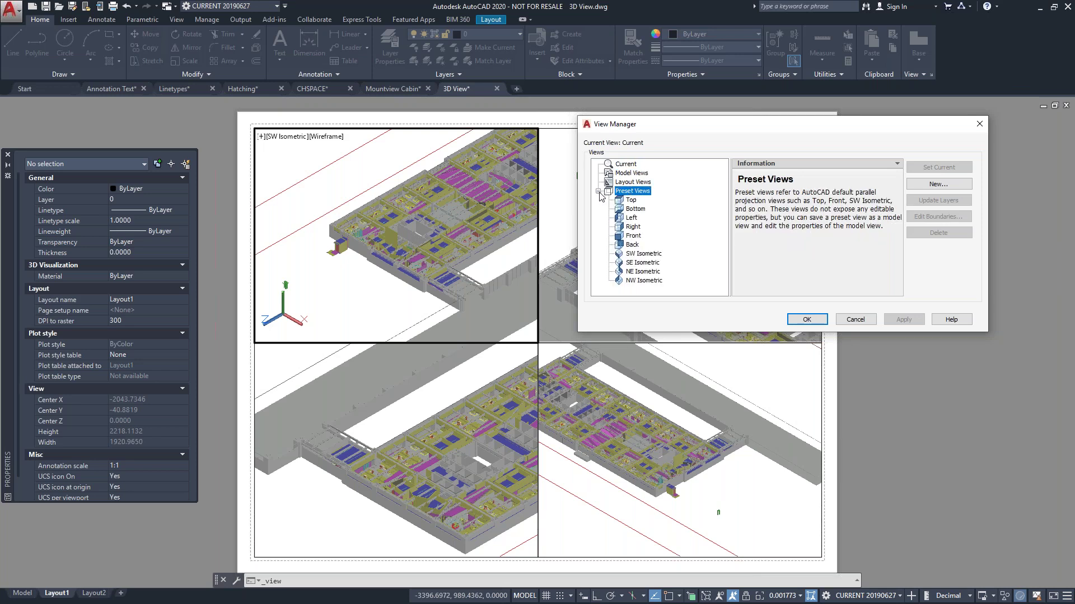
click(617, 219)
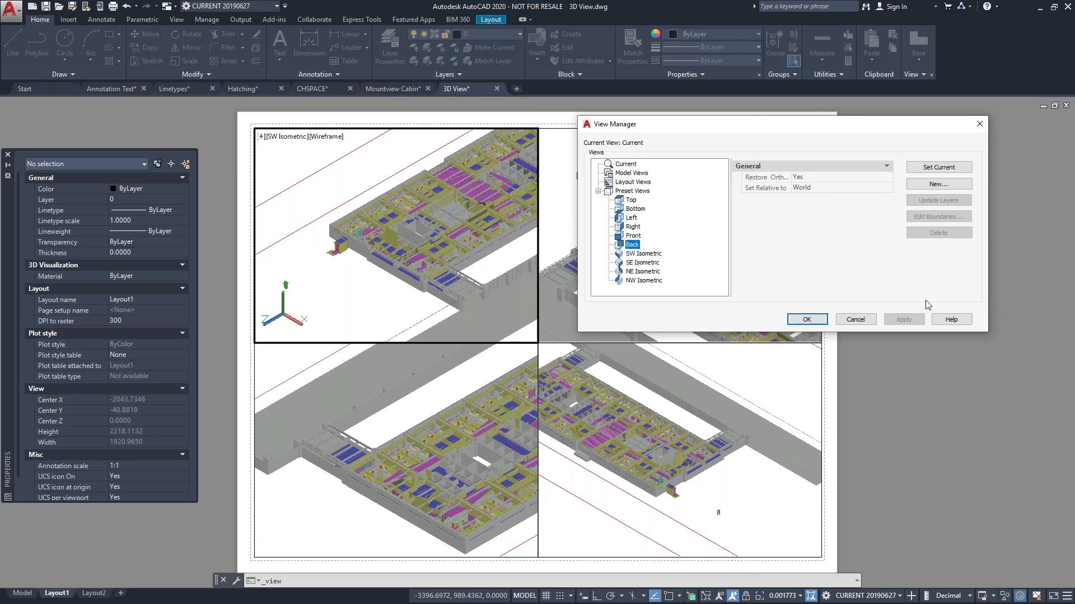
click(854, 319)
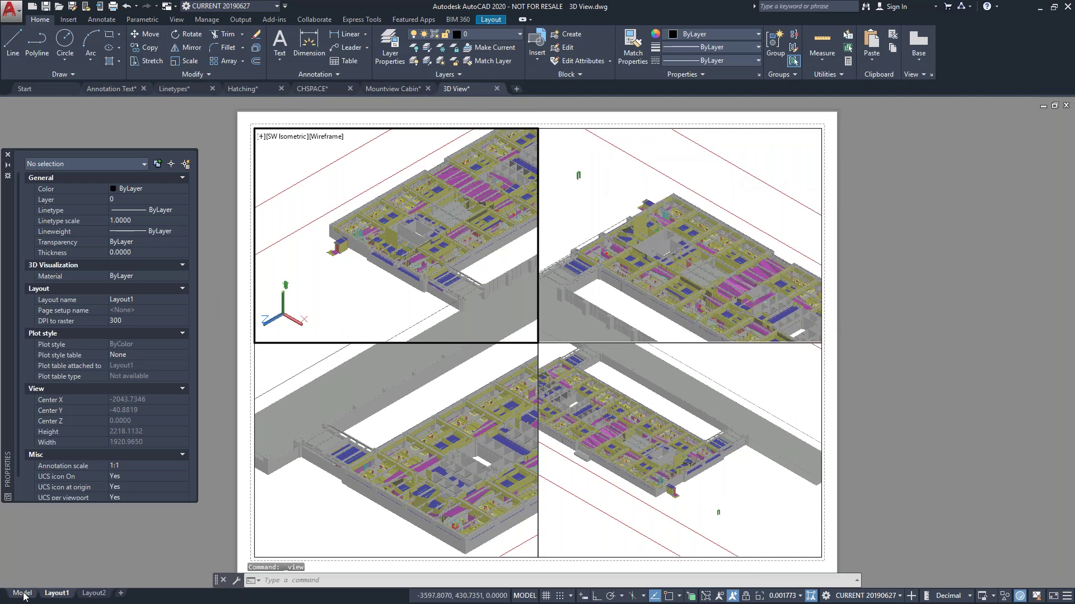
Switch to model space and show the building from the Top view, close up on the office desks near its southeast corner
click(23, 595)
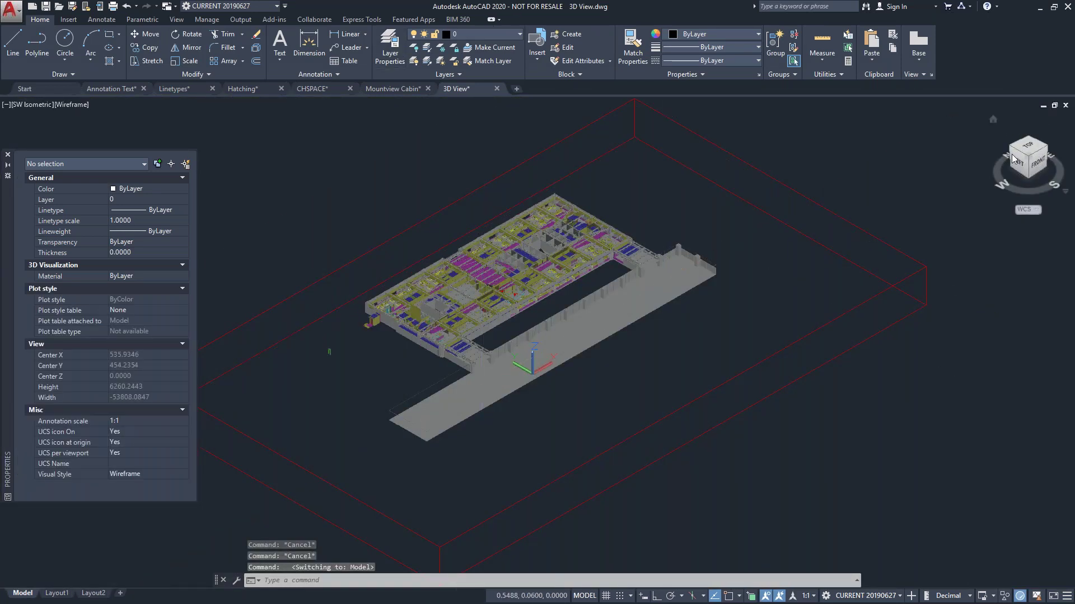
click(1028, 147)
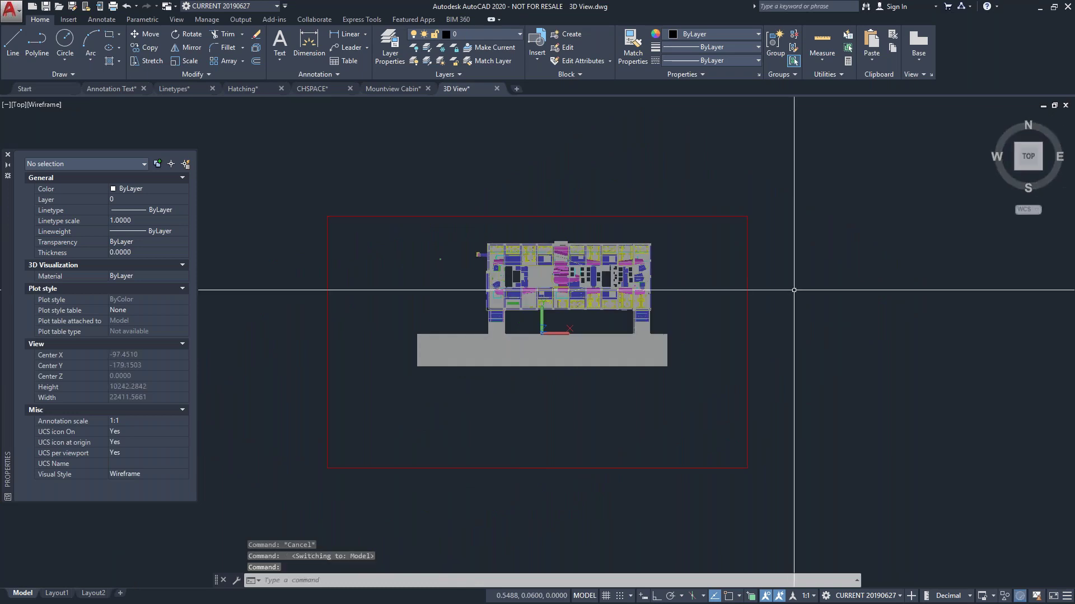
scroll(616, 280, up, 3)
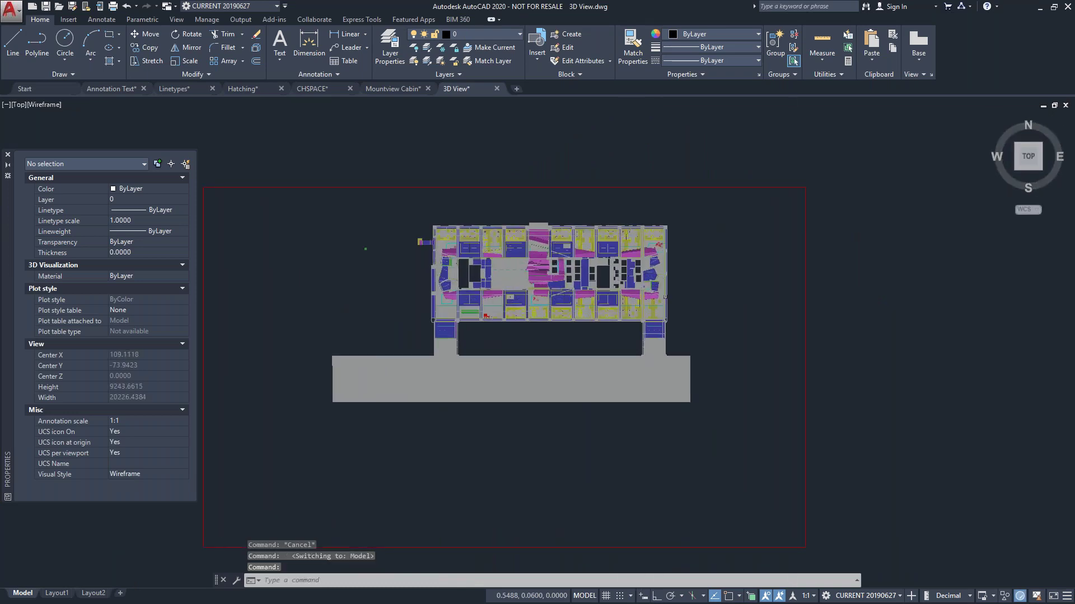
scroll(643, 283, up, 4)
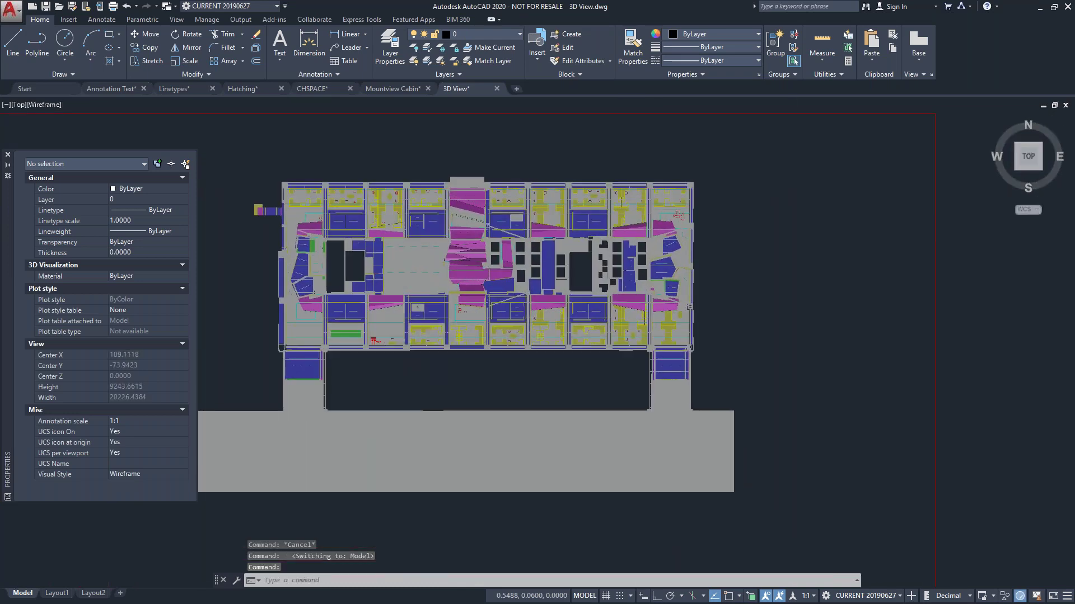
scroll(672, 381, up, 3)
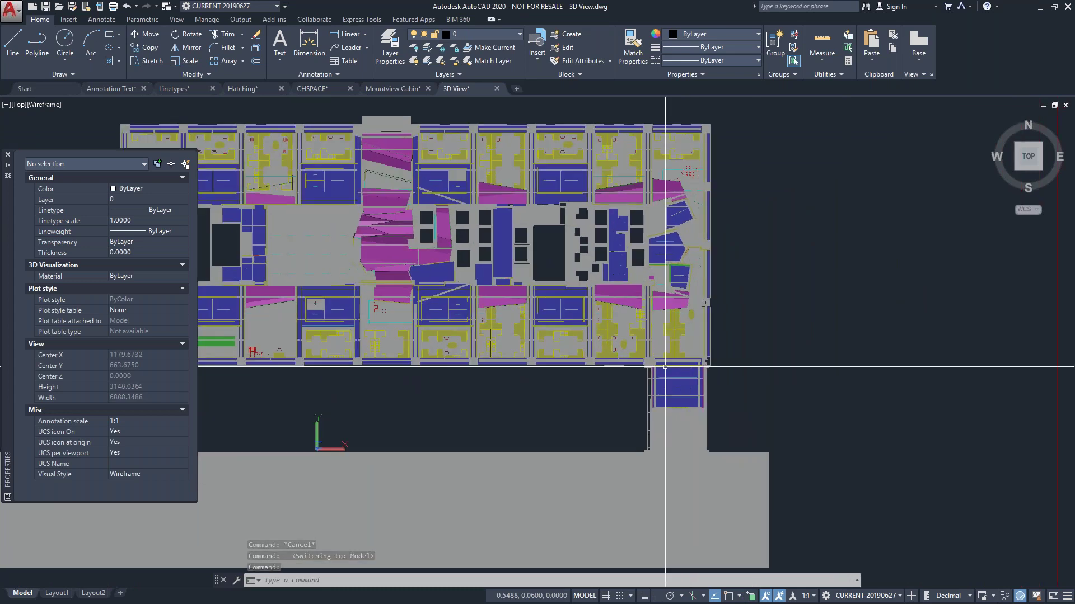
scroll(672, 377, up, 3)
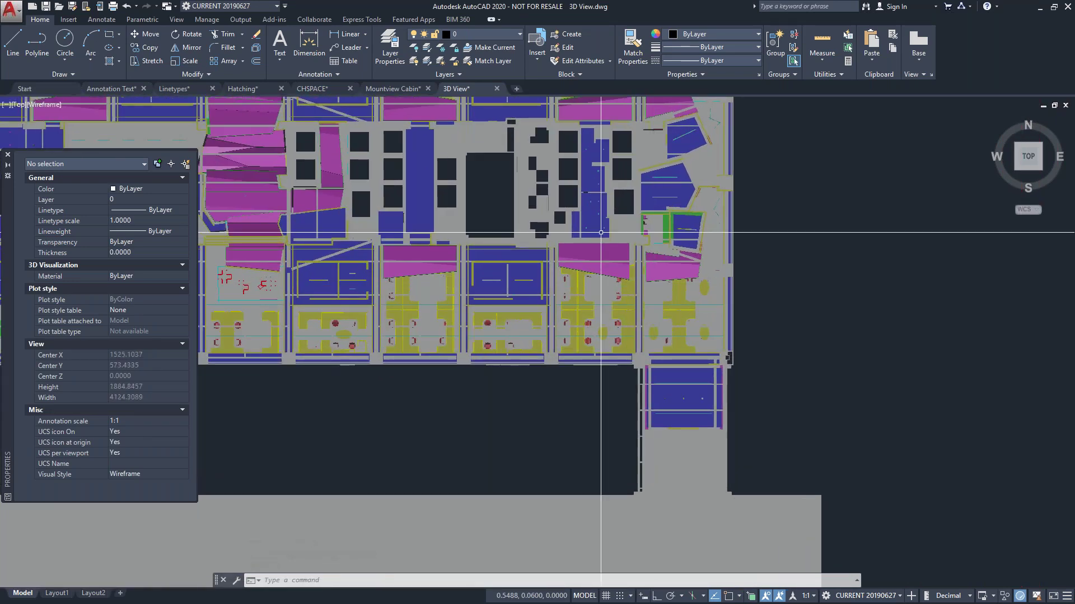
scroll(638, 283, up, 3)
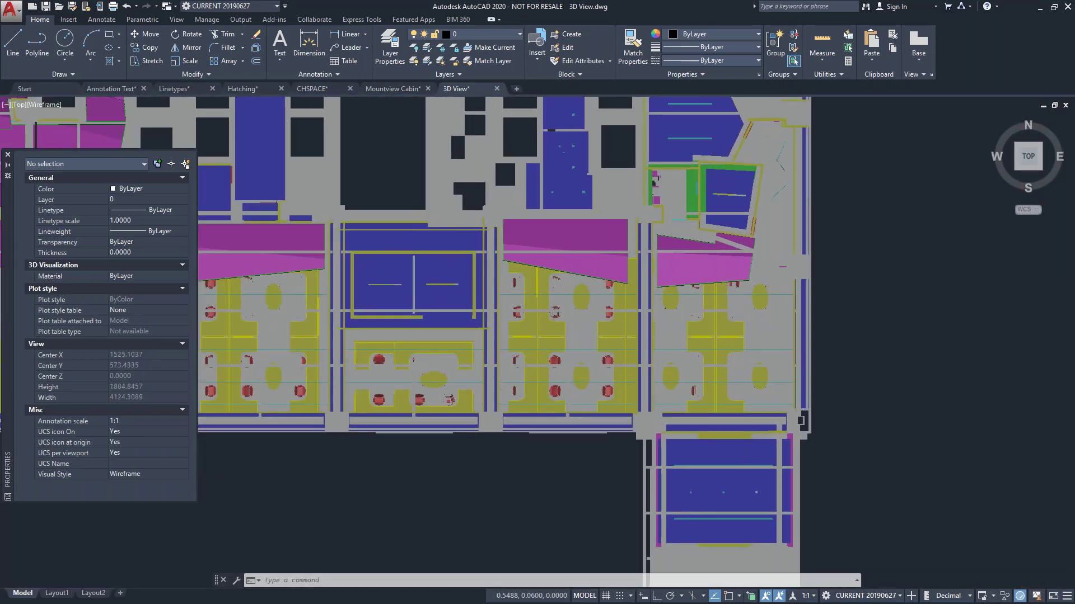
scroll(640, 297, up, 2)
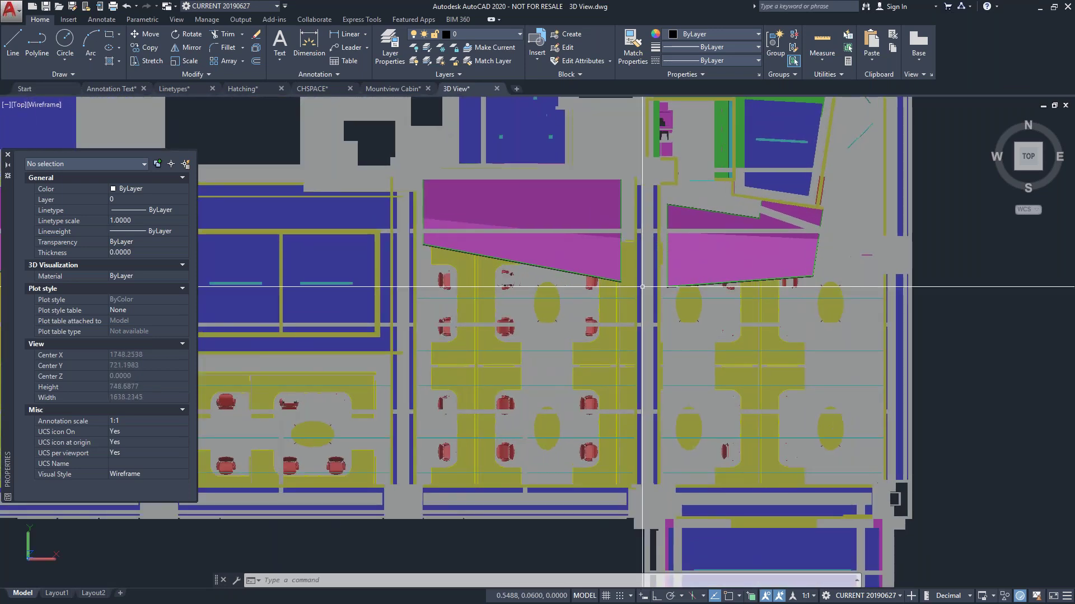
Start a new named view called Office in the View Manager, with the view type Still
click(177, 20)
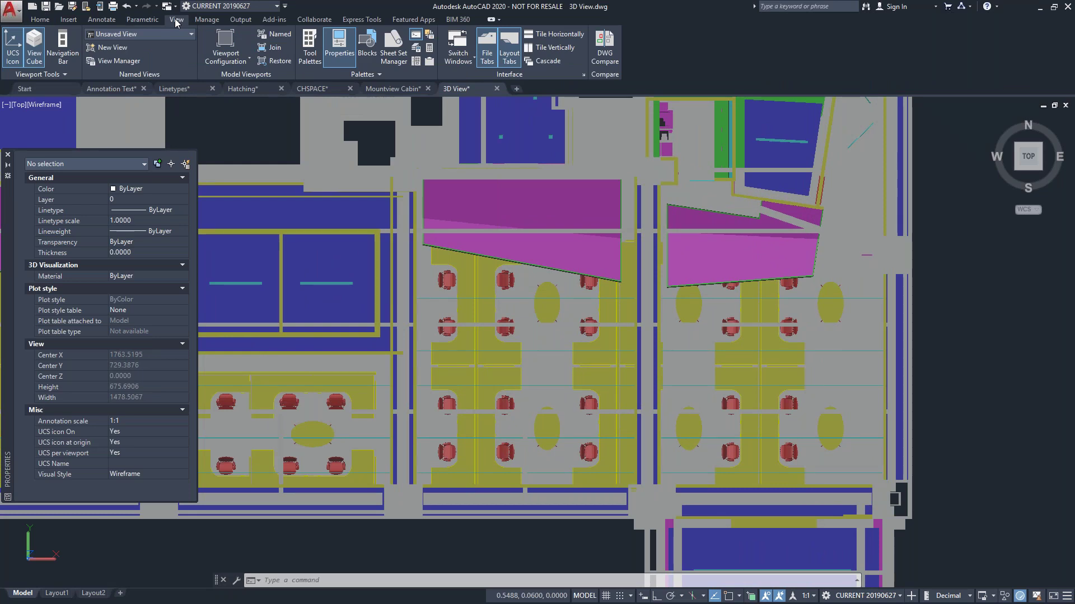
click(102, 63)
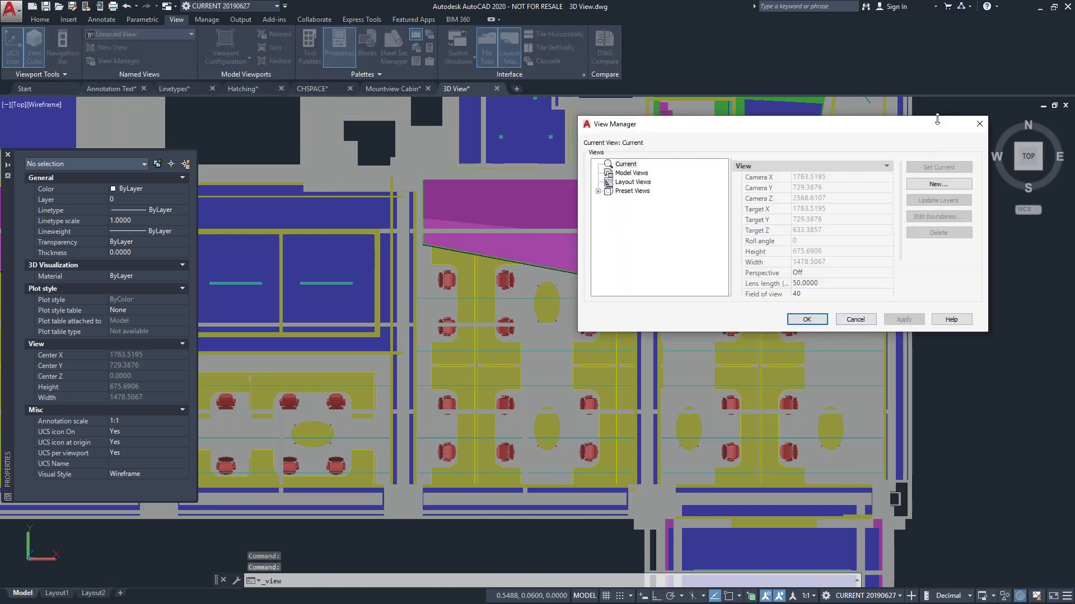
click(931, 186)
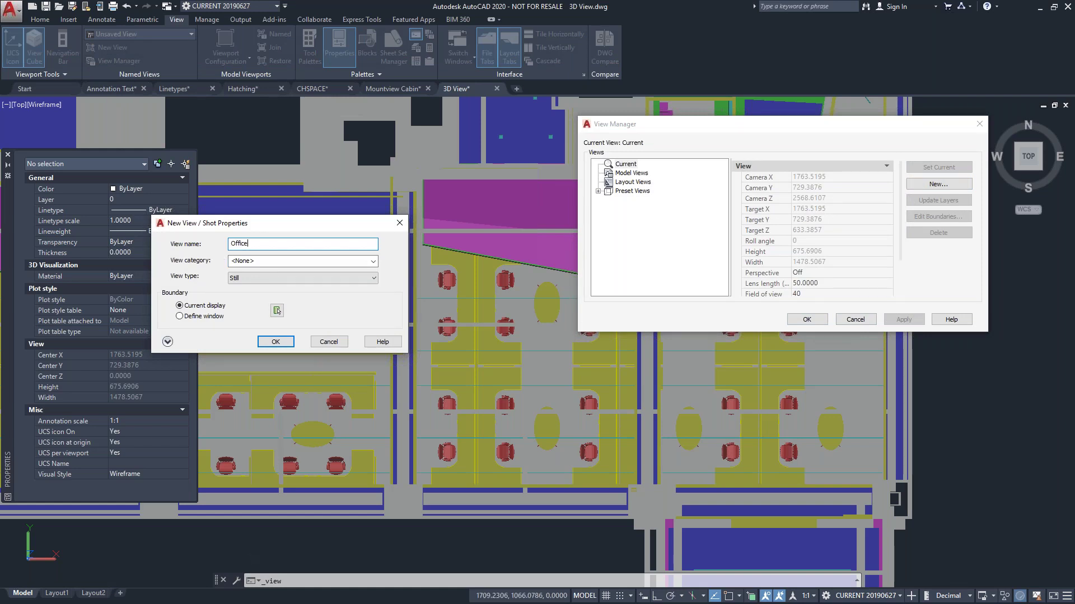
click(258, 279)
click(258, 279)
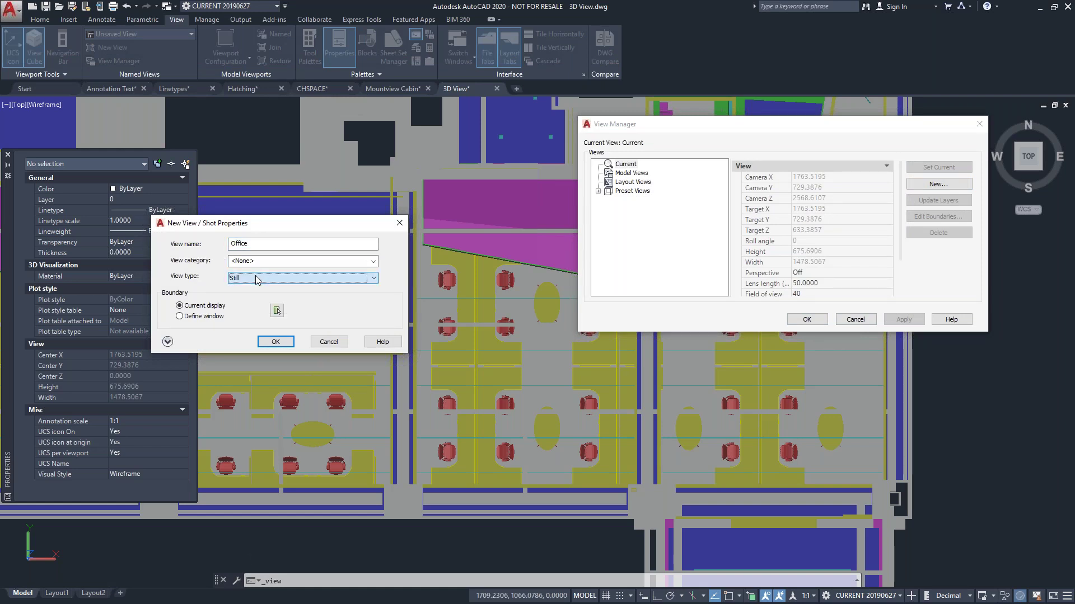
Define the Office view's boundary as a window around the desk bay just west of the southeast corner bay, and save the view
click(190, 317)
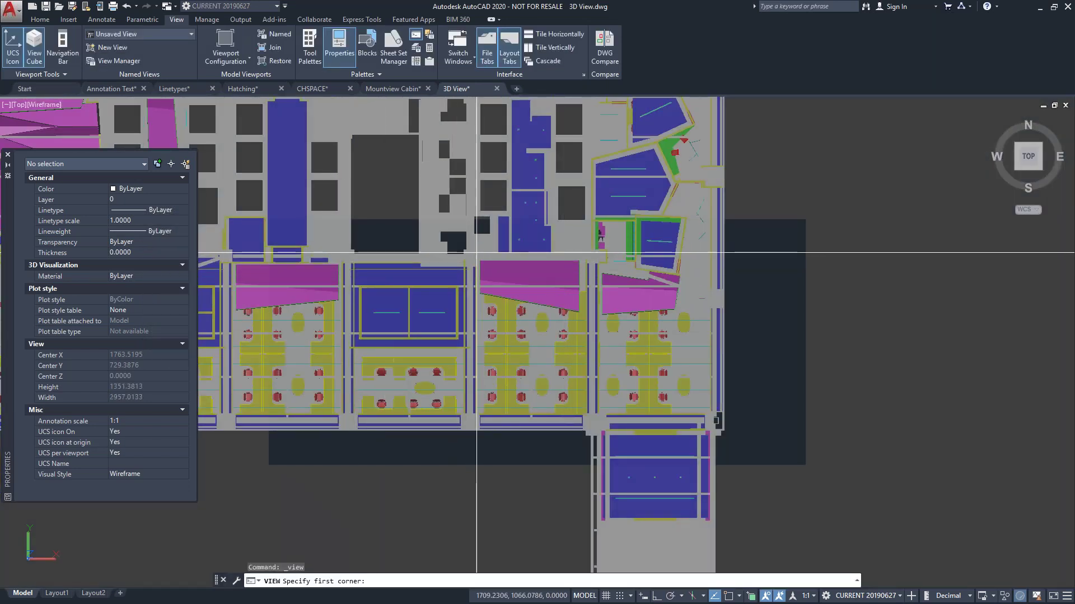
click(471, 255)
click(586, 427)
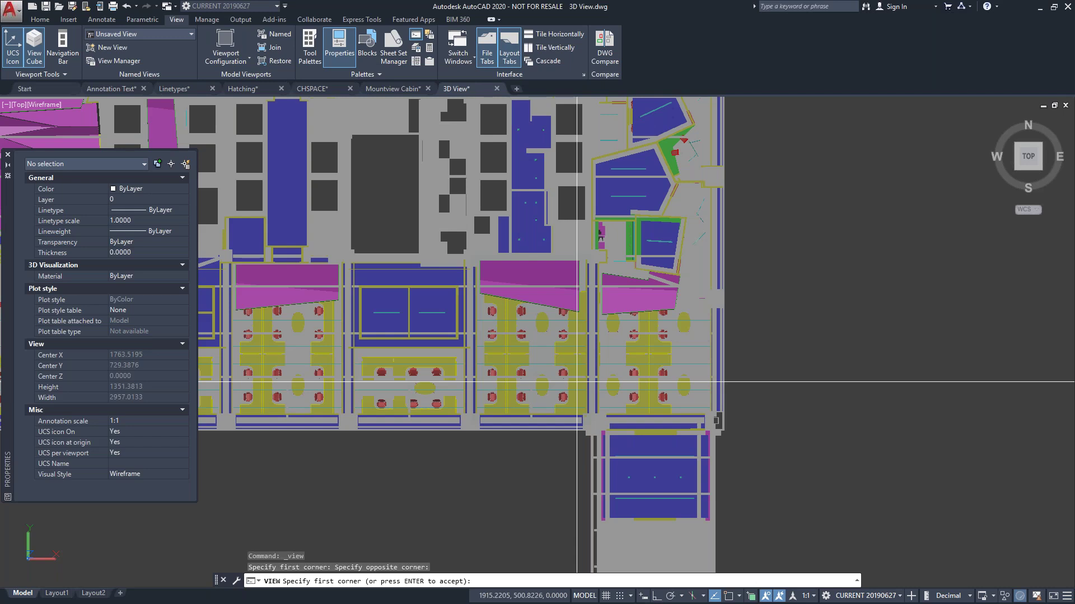
key(Return)
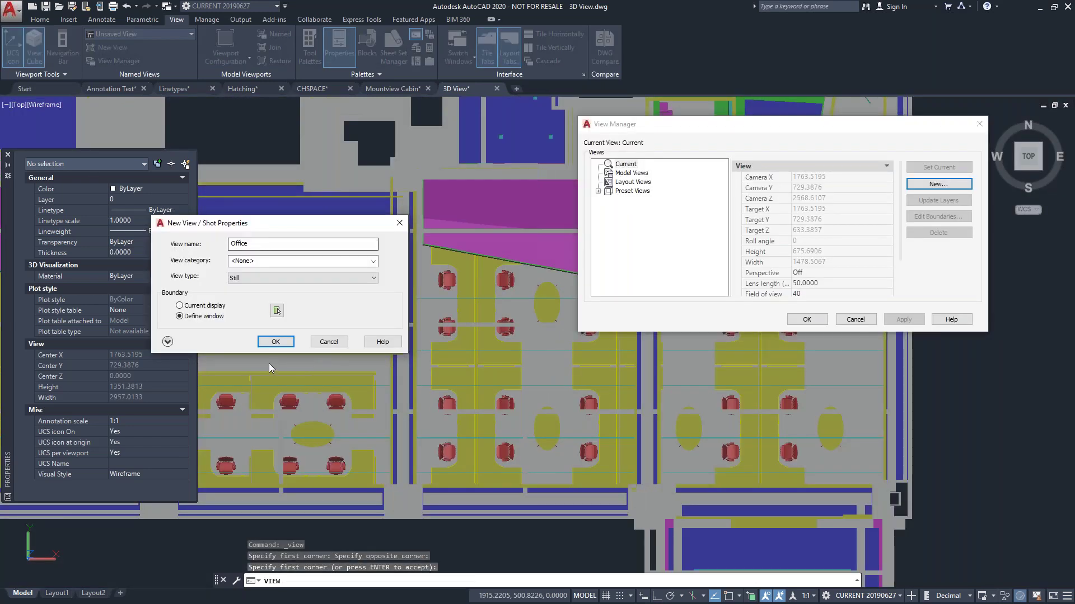
click(275, 343)
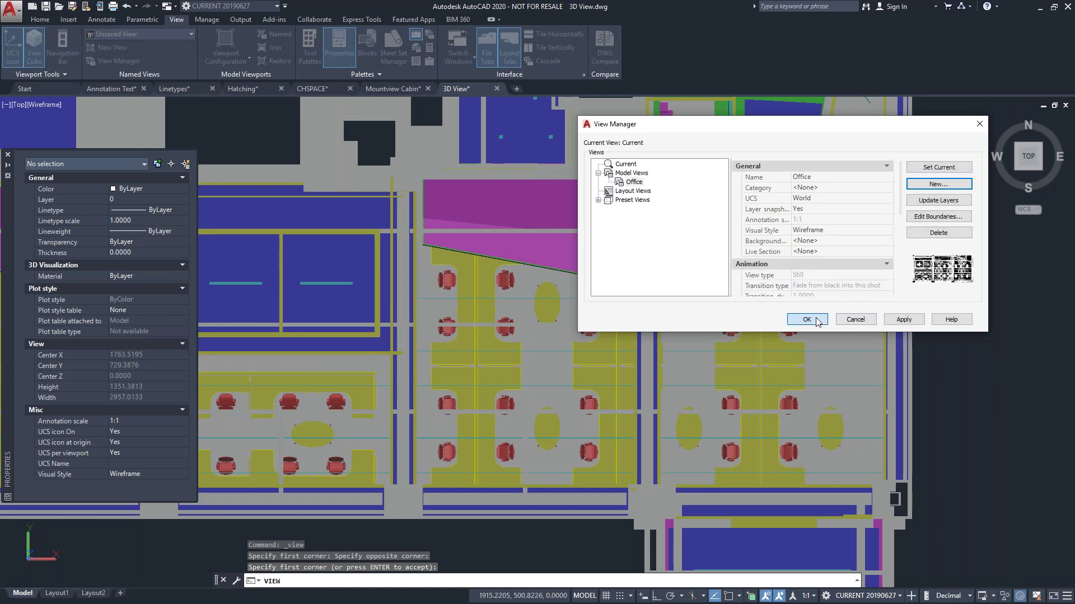
click(816, 320)
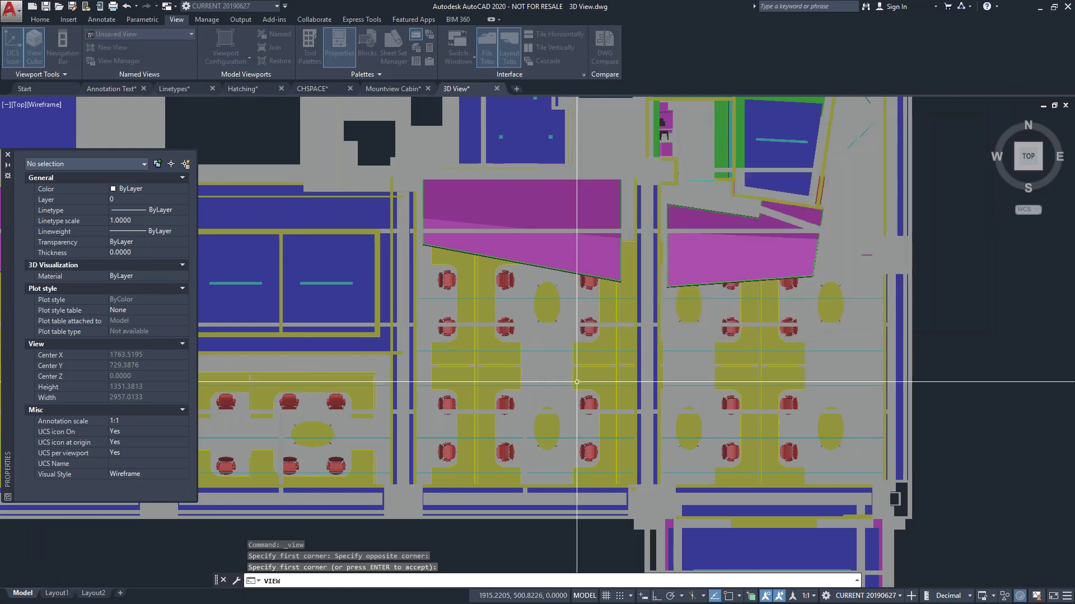
Return to Layout1, apply the custom model view Office to the lower-right viewport, and go back to paper space
click(57, 594)
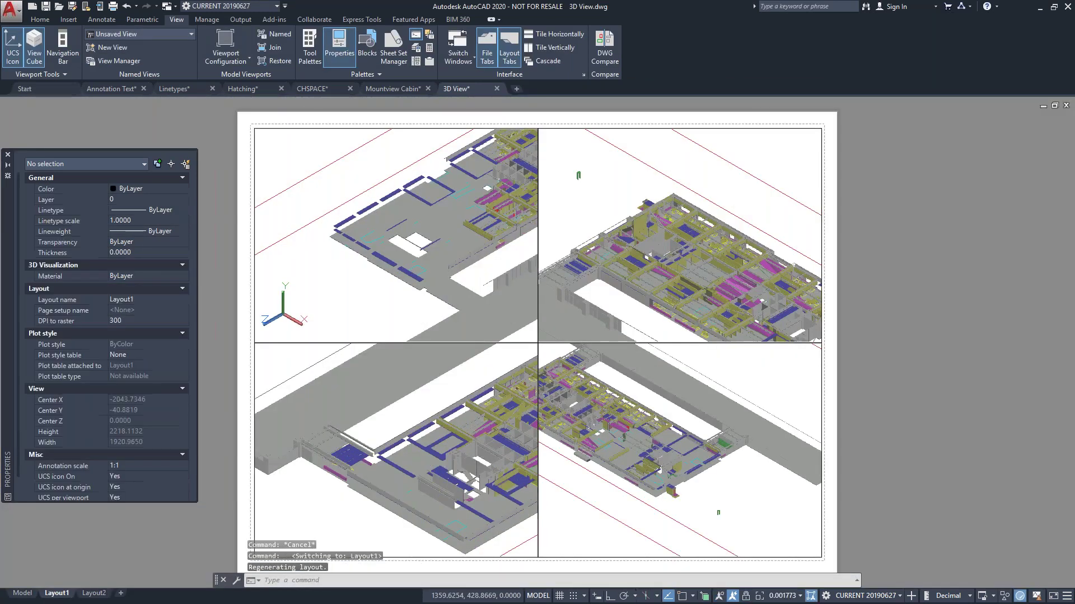
click(315, 145)
click(305, 151)
key(Escape)
key(Escape)
click(295, 161)
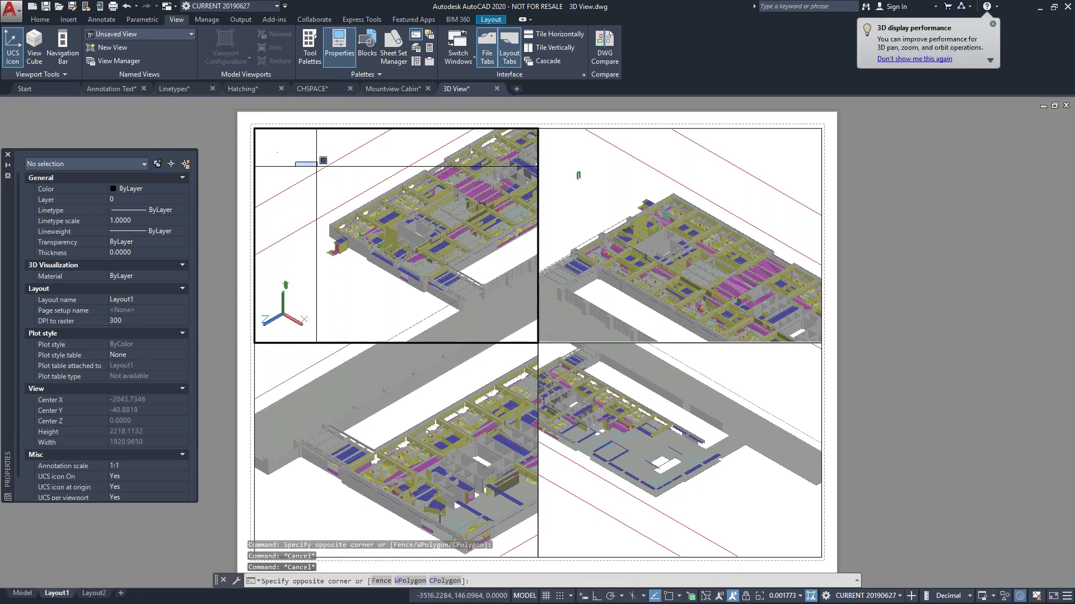
click(641, 414)
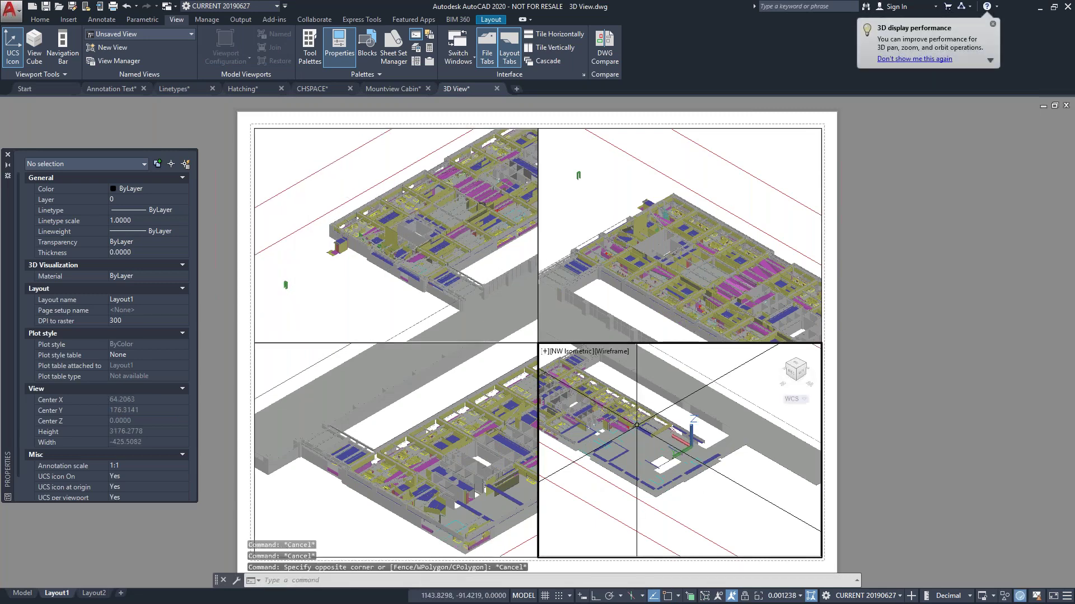
click(566, 352)
mouse_move(604, 365)
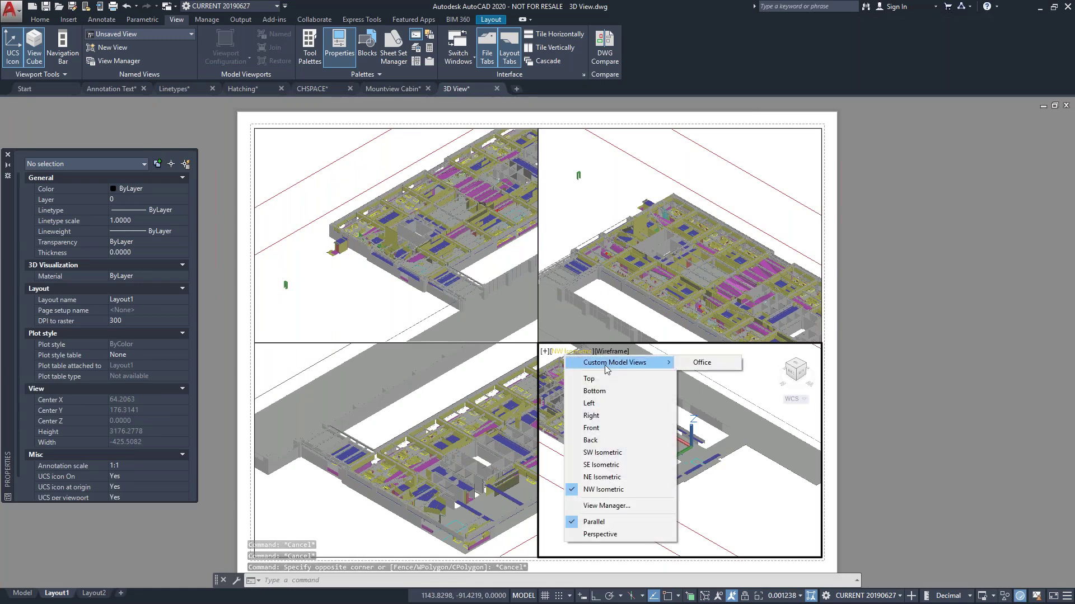
click(701, 363)
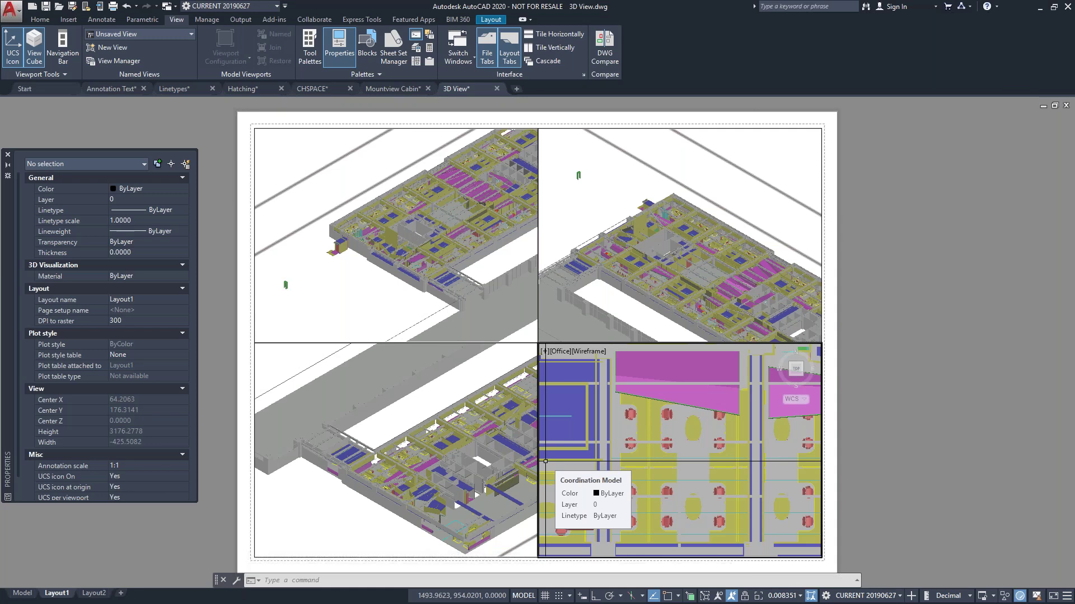
double_click(945, 270)
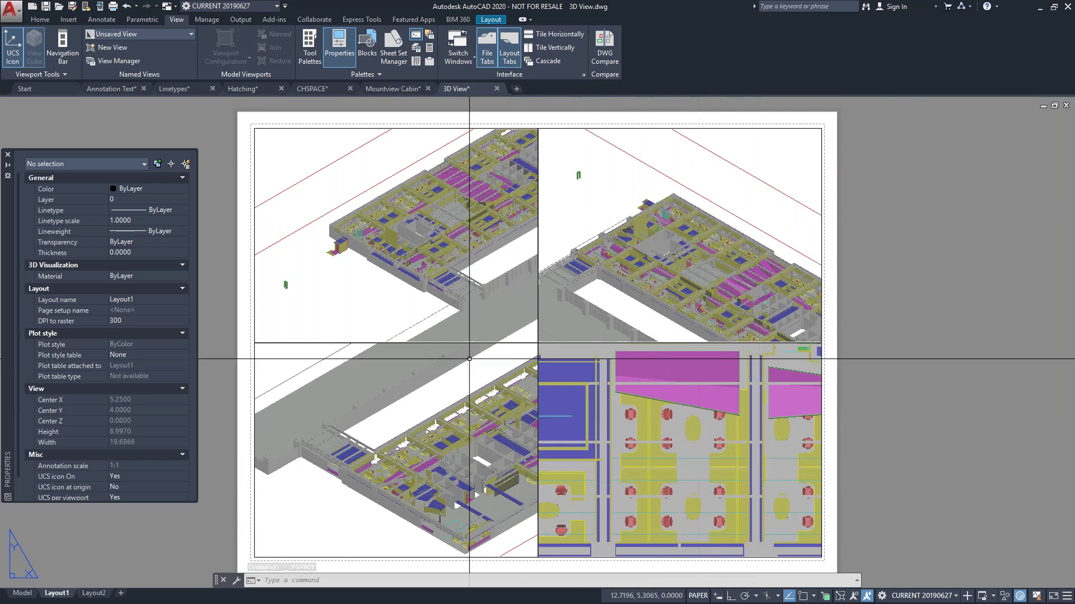
click(224, 217)
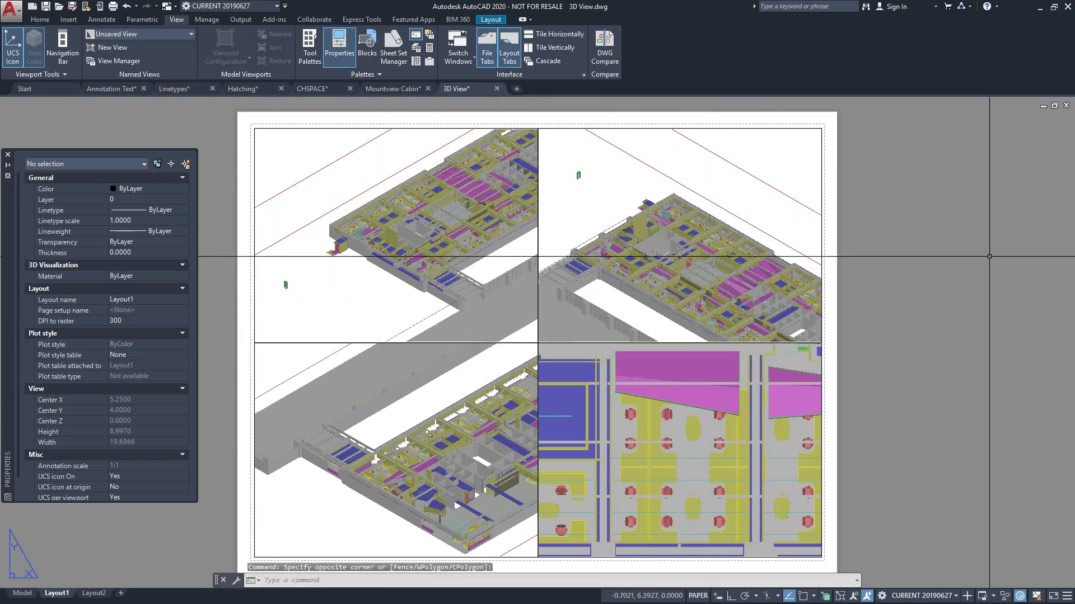
click(981, 286)
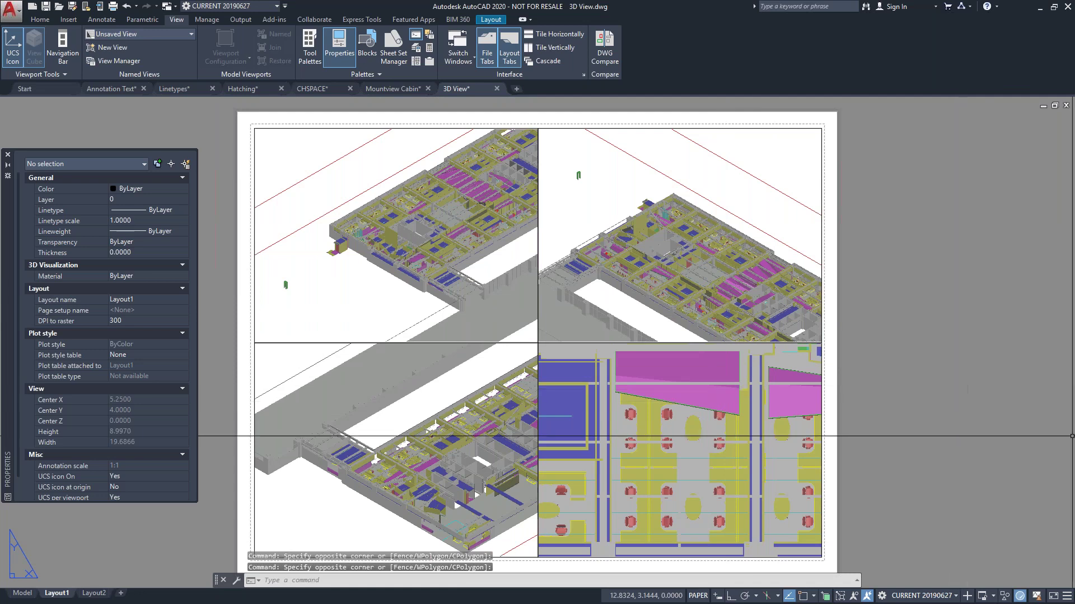
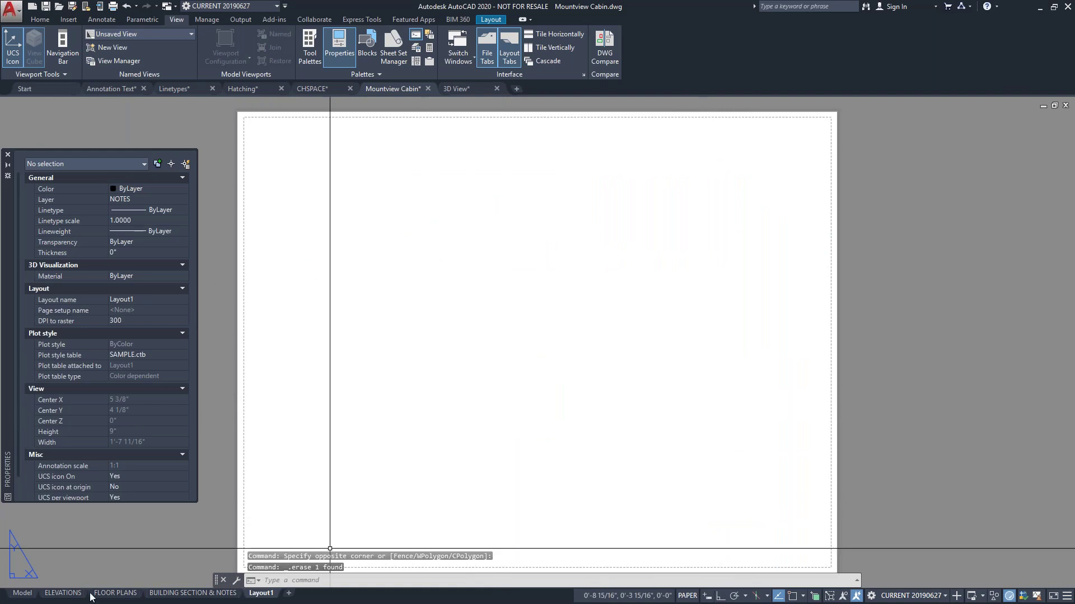
Create a copy of the ELEVATIONS layout in Mountview Cabin.dwg, placed at the end of the layouts
click(63, 593)
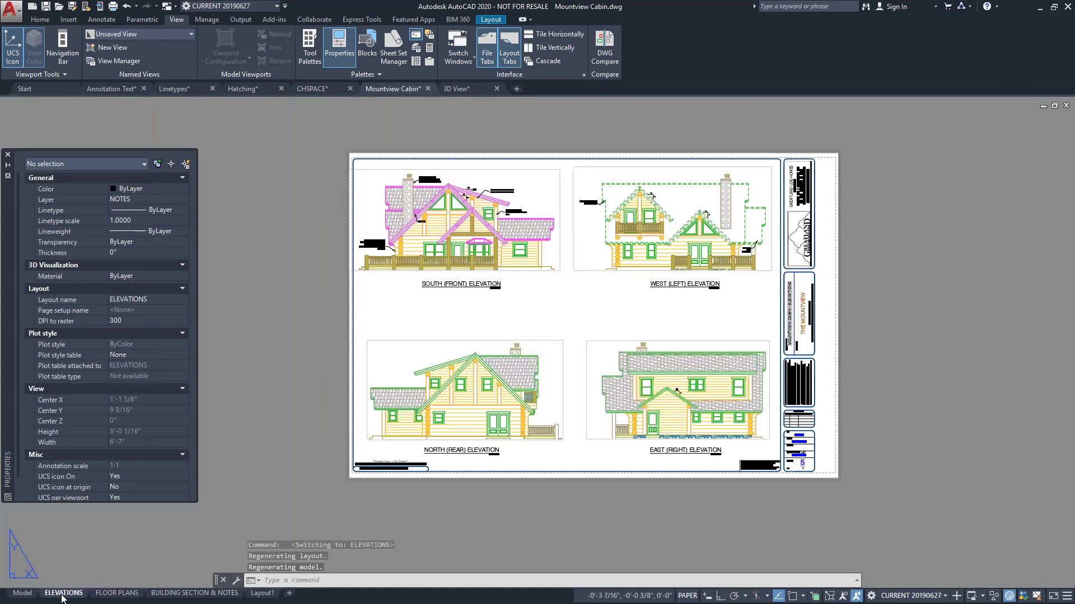
right_click(63, 594)
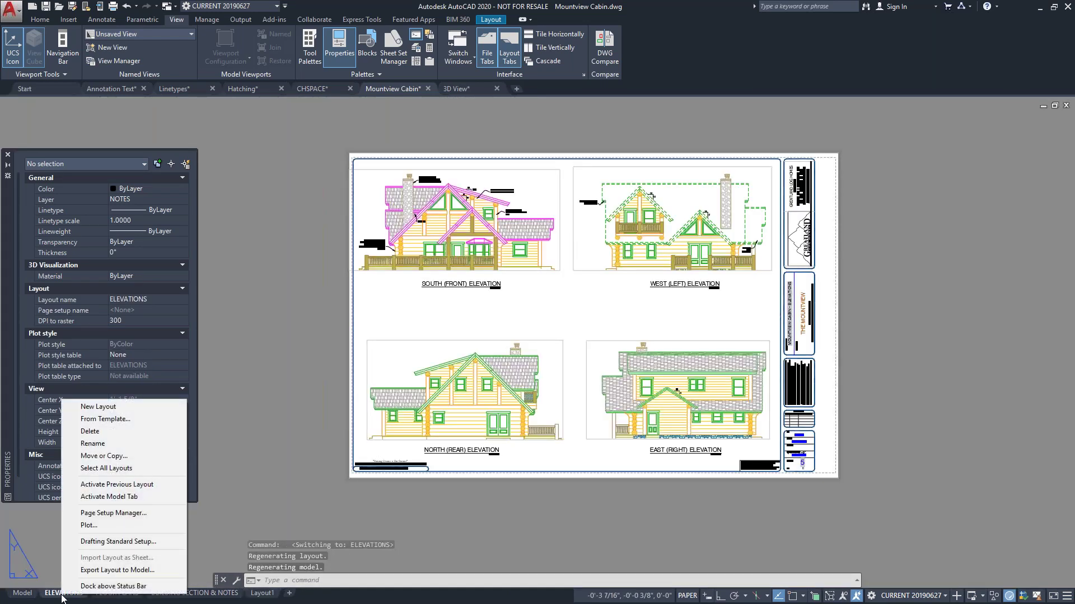
click(123, 456)
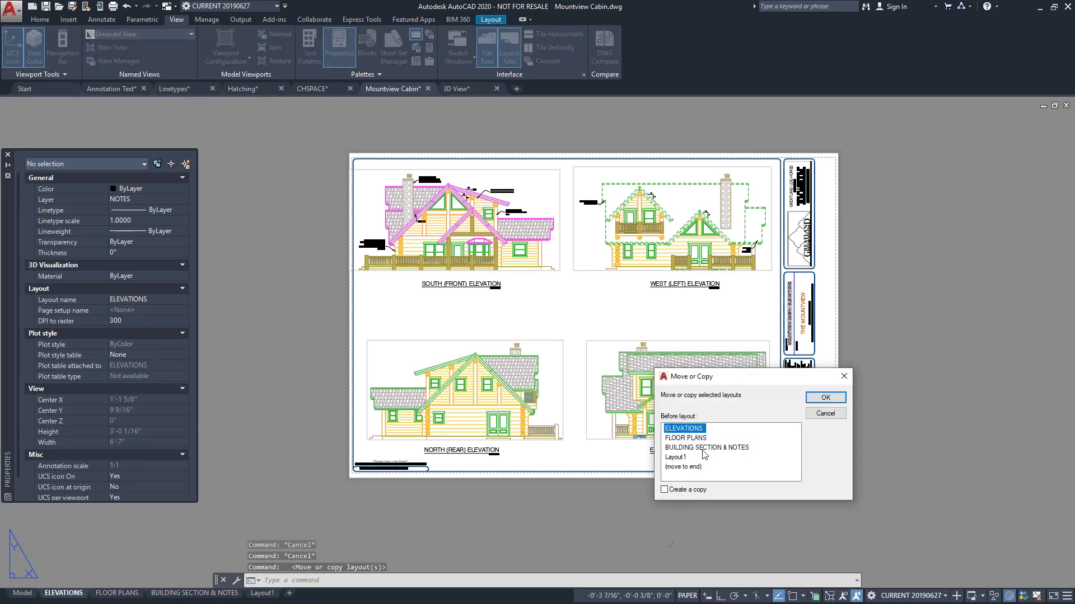
click(664, 490)
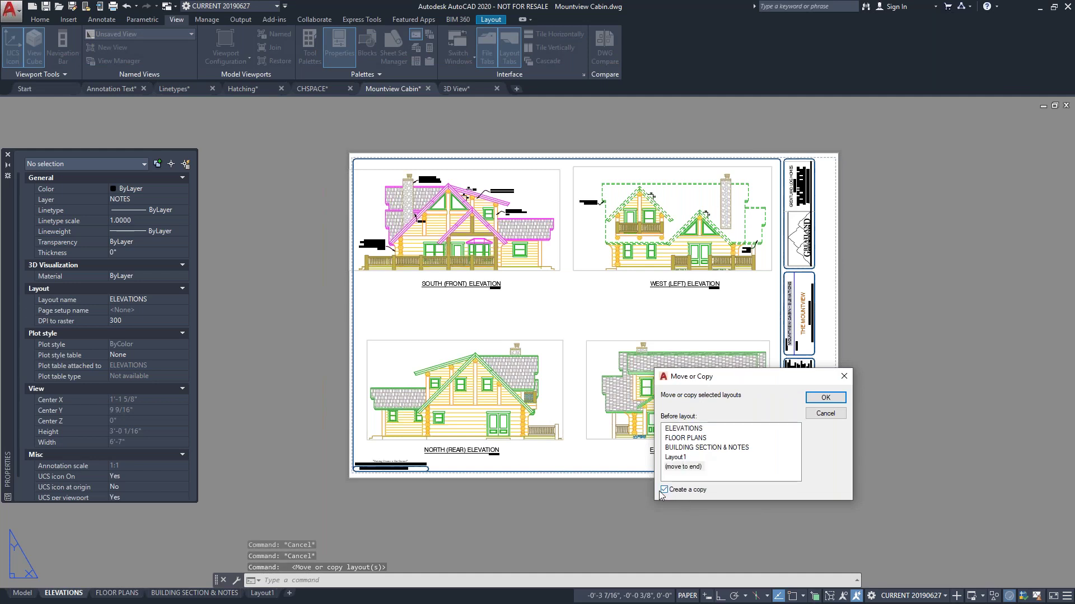
click(826, 400)
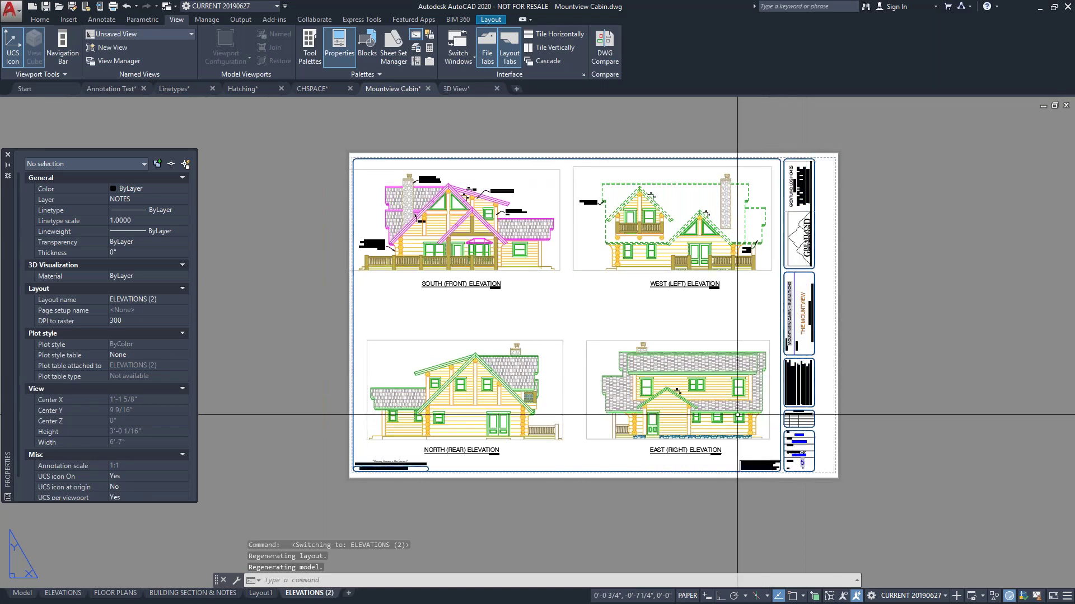
Erase all four elevation viewports from the copied layout ELEVATIONS (2)
scroll(778, 414, up, 2)
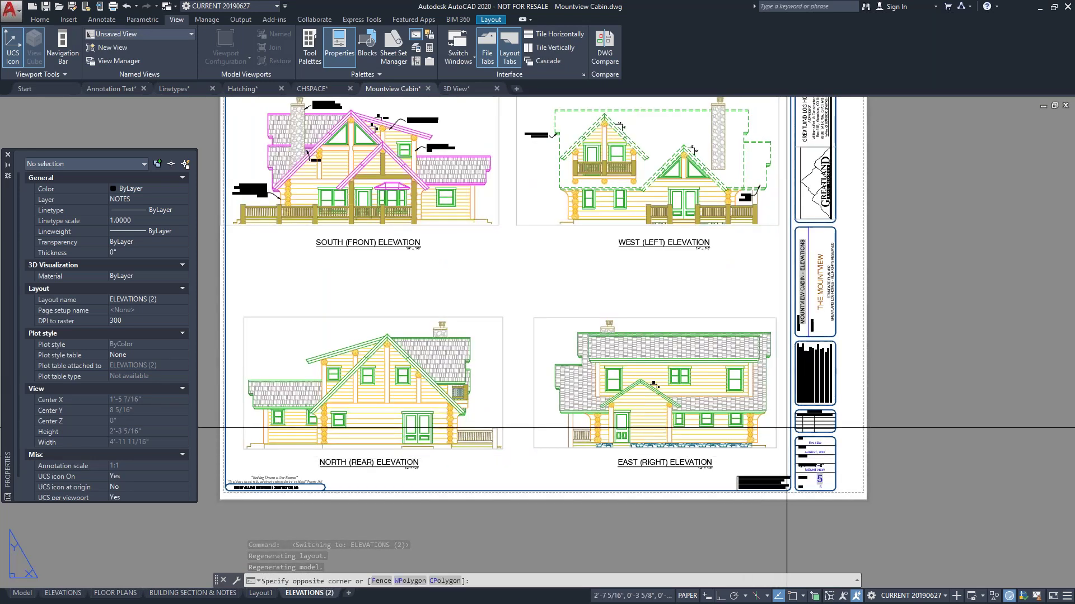
click(774, 437)
key(Delete)
scroll(752, 446, down, 2)
click(581, 392)
key(Delete)
click(616, 304)
click(567, 271)
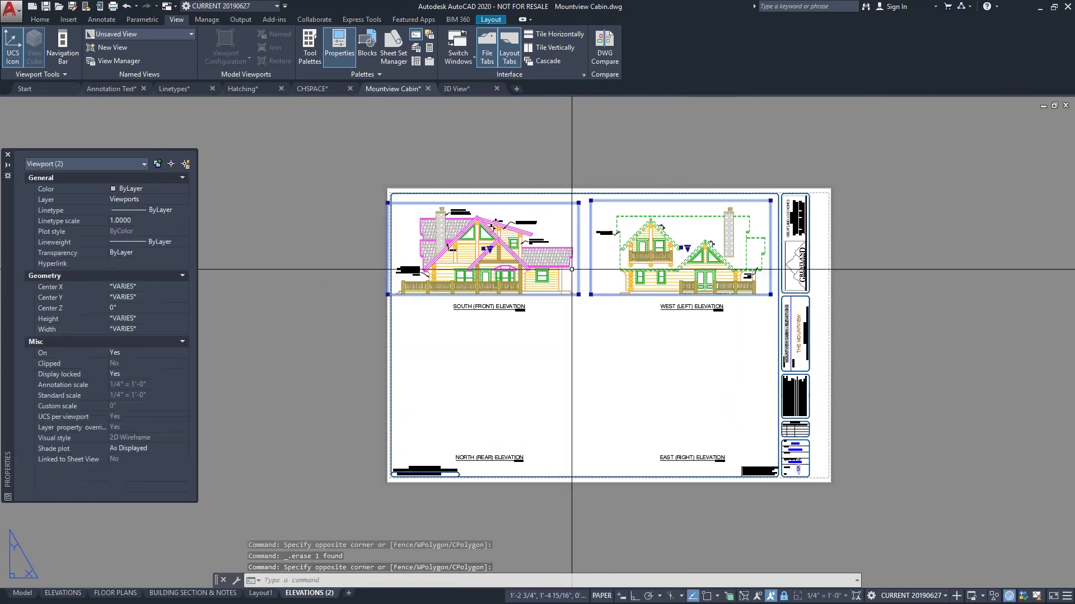
key(Delete)
Erase the South, West and East elevation titles, keeping the North (Rear) Elevation title and the title block
scroll(435, 464, up, 3)
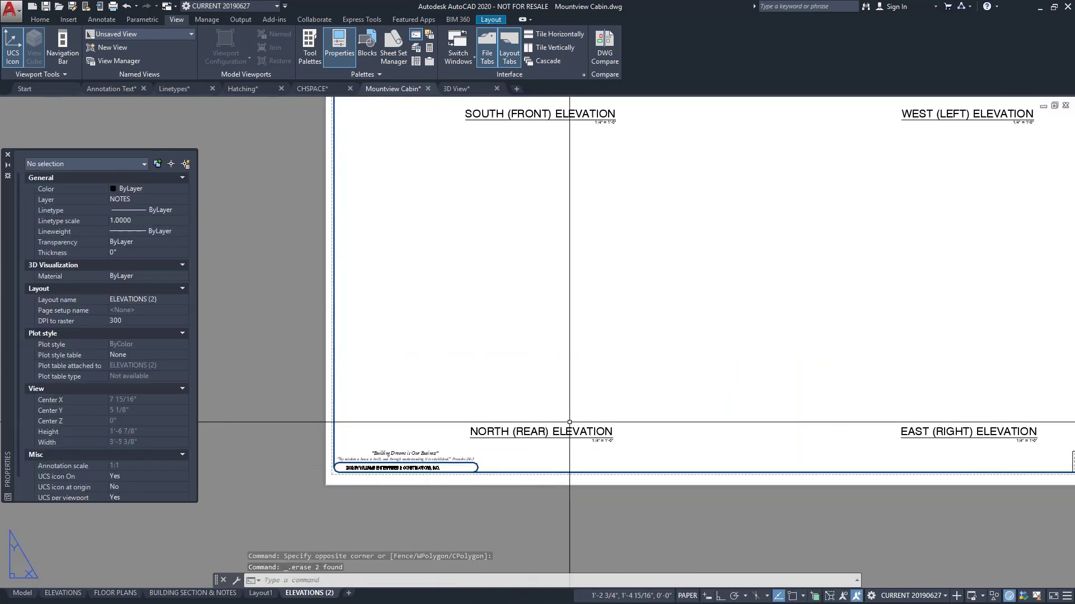
scroll(562, 426, down, 2)
click(834, 441)
click(731, 252)
key(Delete)
click(655, 271)
click(586, 187)
key(Delete)
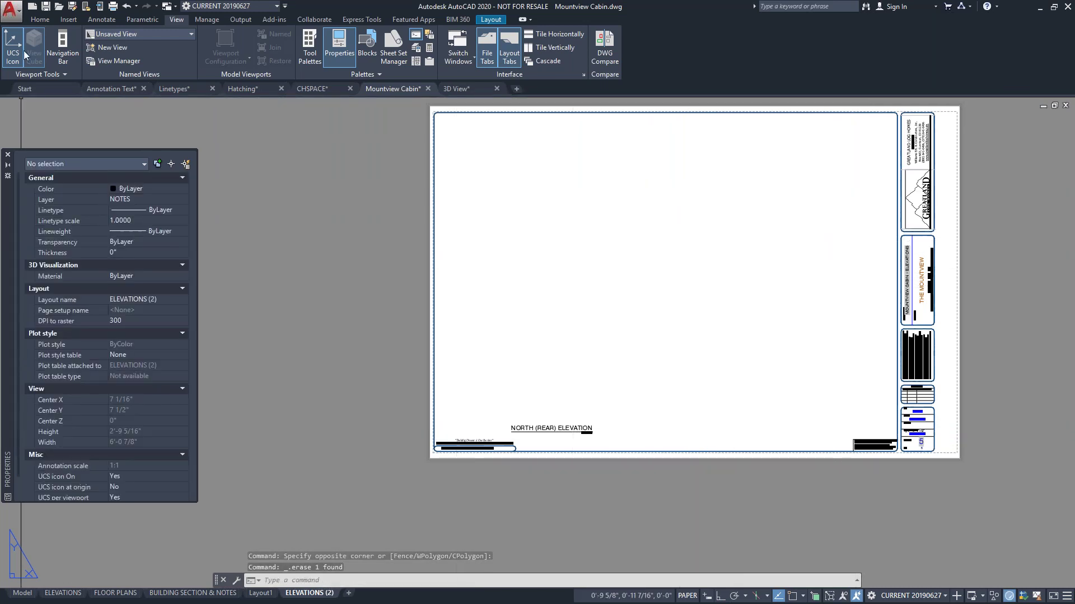
click(280, 415)
click(302, 371)
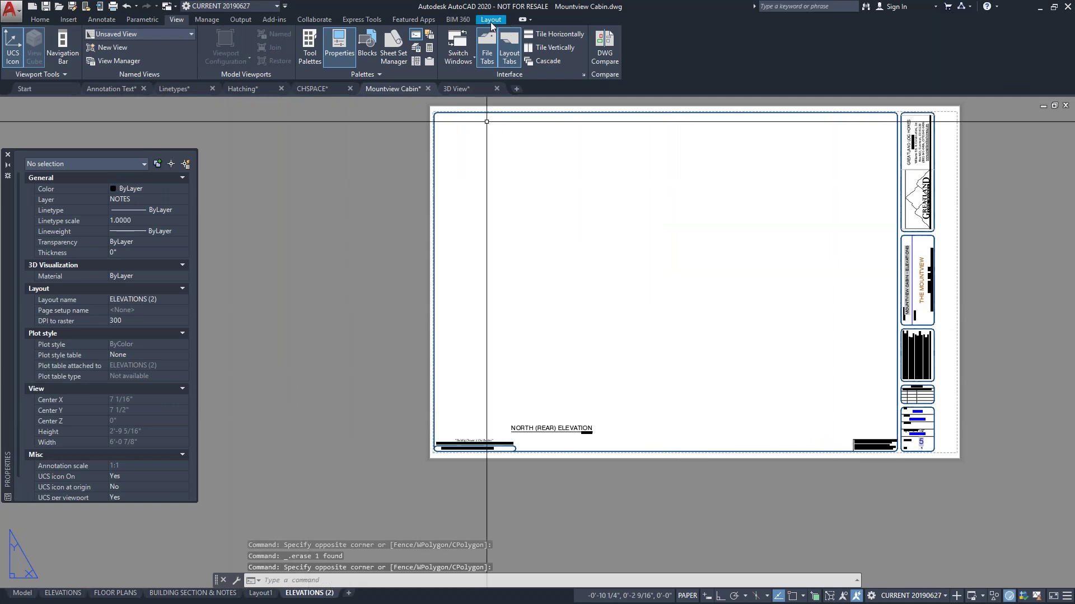
Create a rectangular viewport about 2'-6" wide by 1'-8" high, filling the sheet area above the North (Rear) Elevation title
click(487, 21)
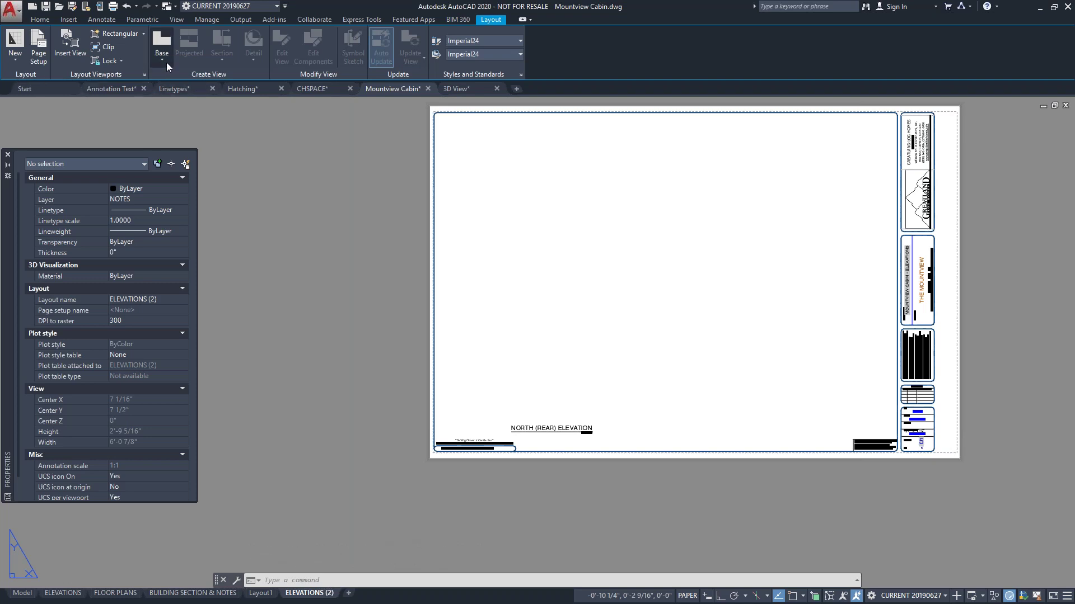
click(144, 34)
click(113, 51)
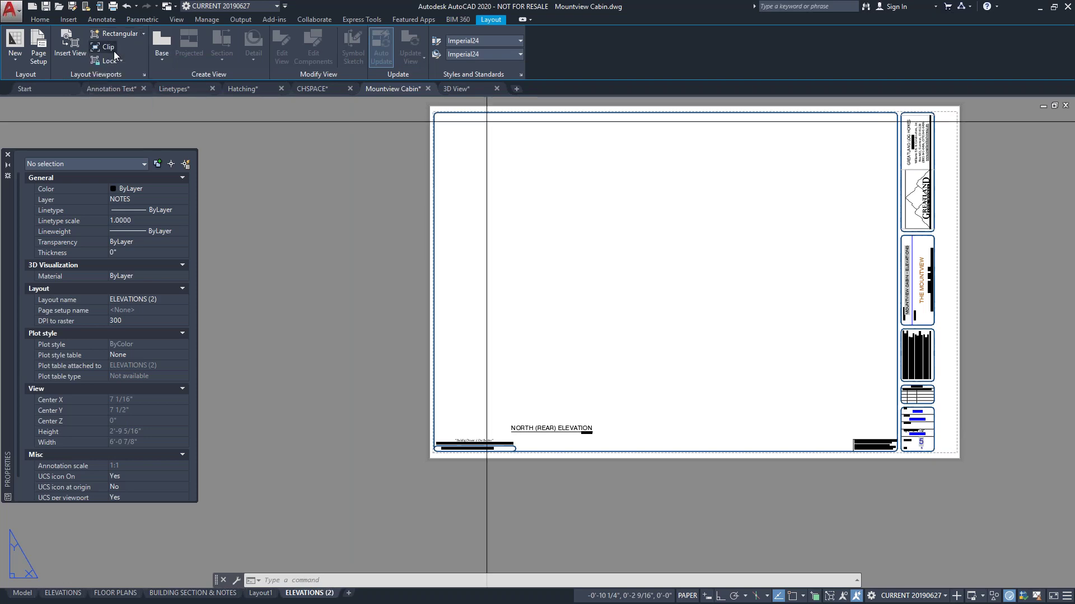
click(447, 123)
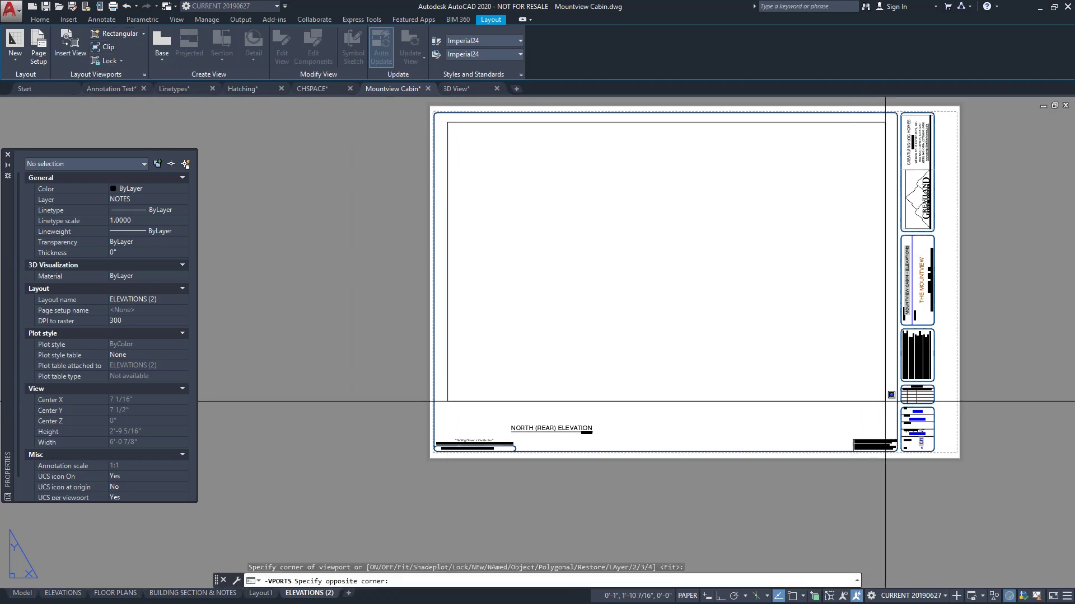
click(889, 419)
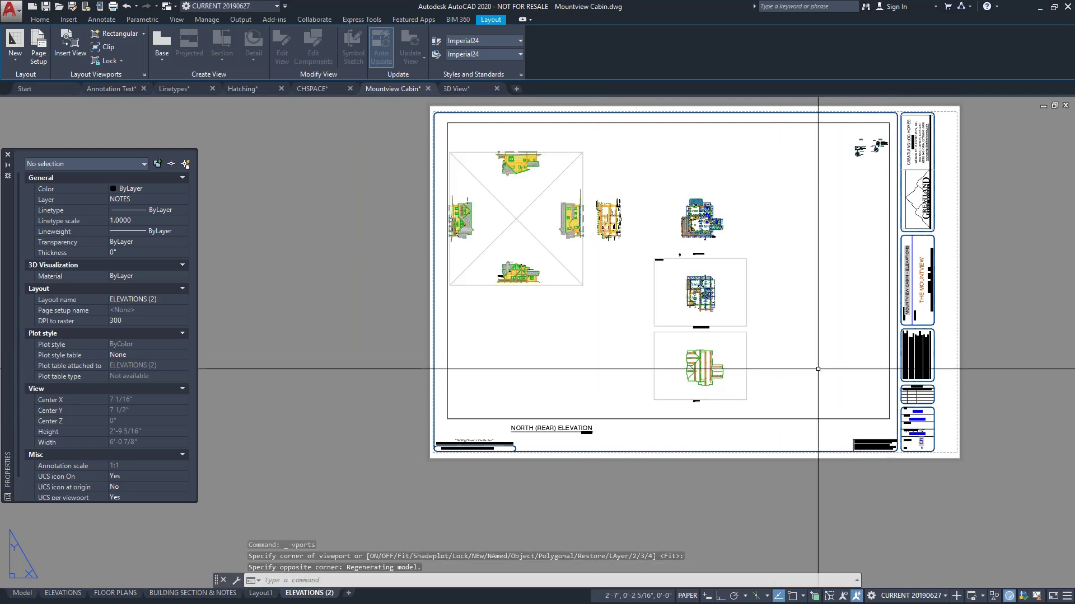
Activate the new viewport and frame the upper level floor plan inside it
click(801, 365)
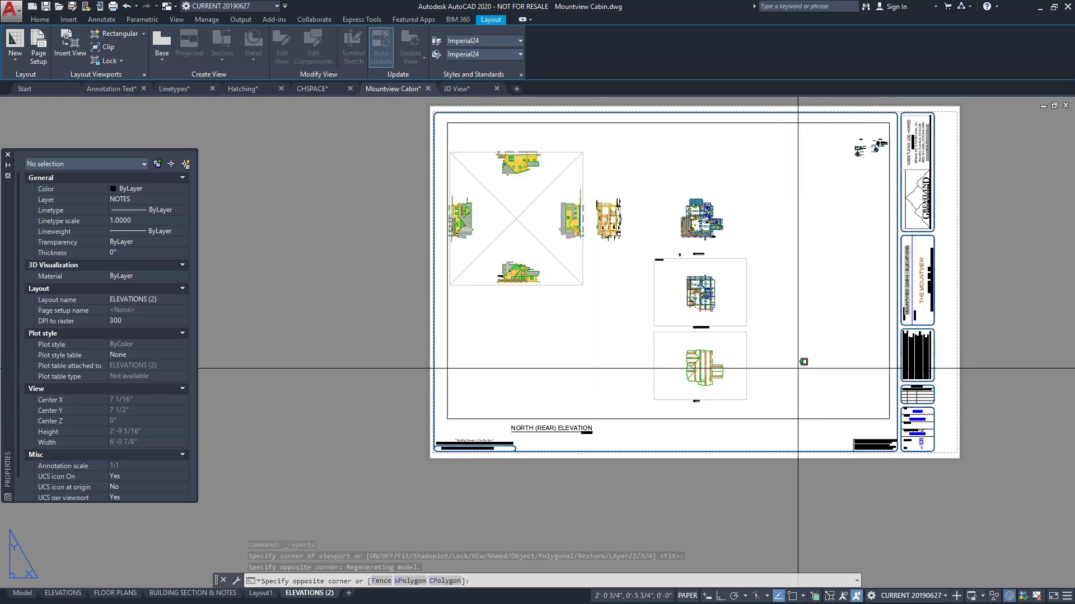
double_click(798, 369)
scroll(708, 302, up, 8)
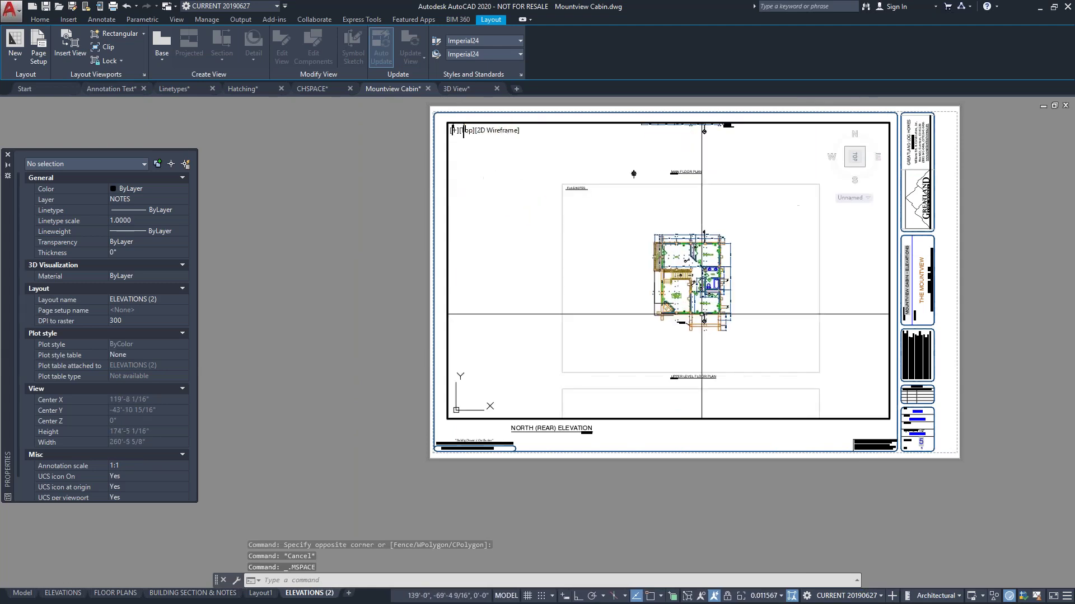
scroll(749, 274, up, 4)
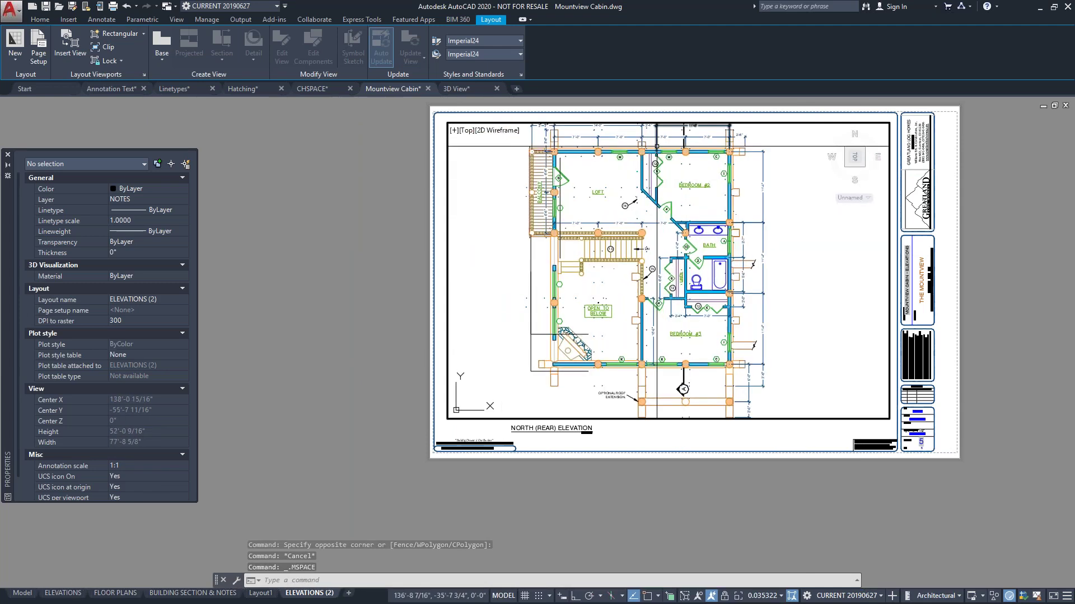
Set the active viewport's scale to 1/4" = 1'-0" and return to paper space
click(781, 596)
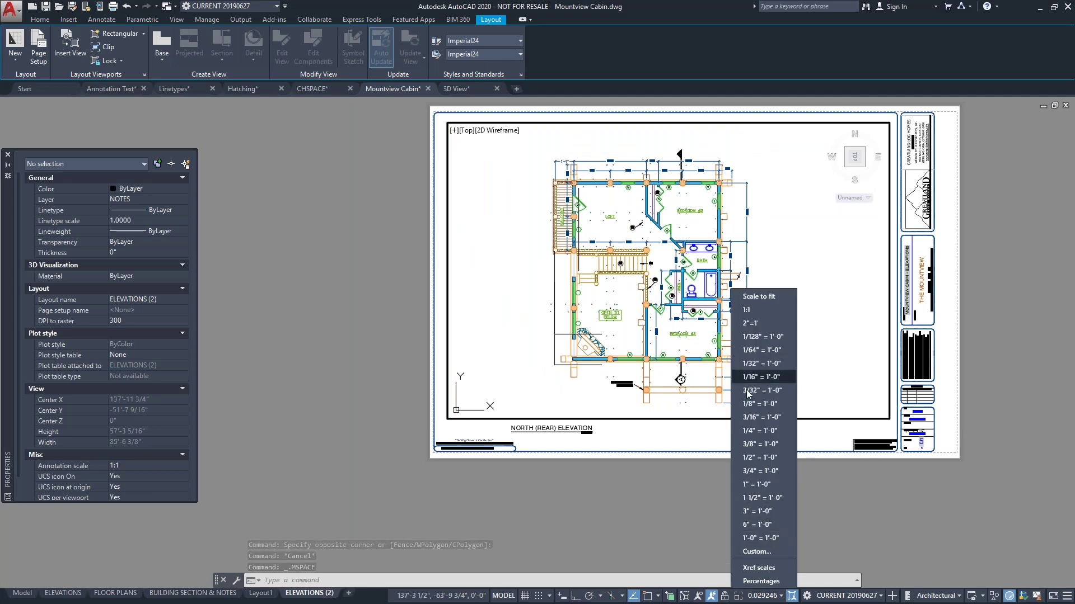
click(753, 430)
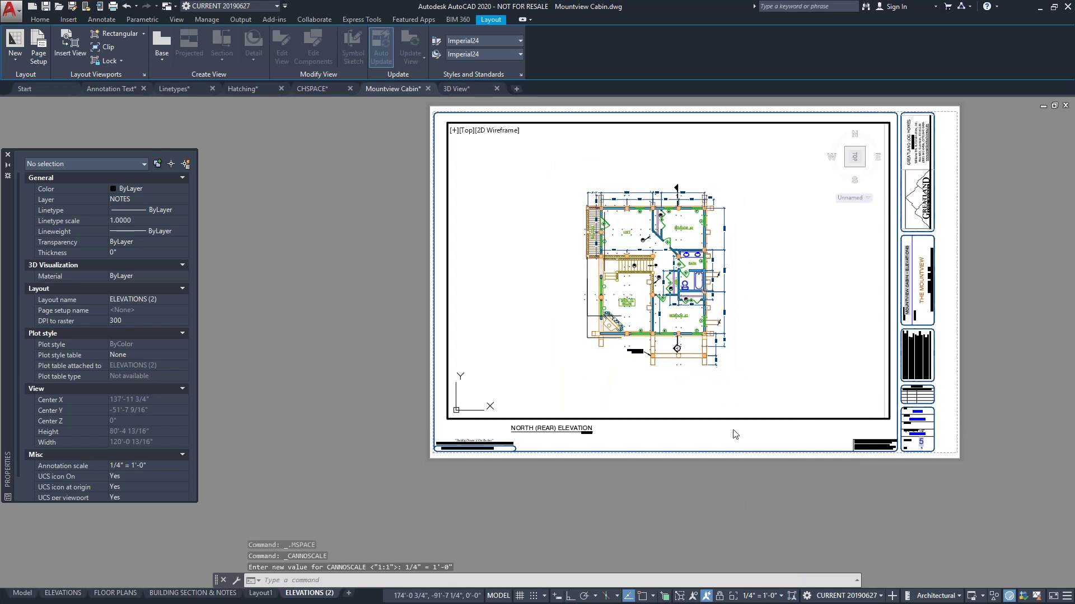
double_click(663, 490)
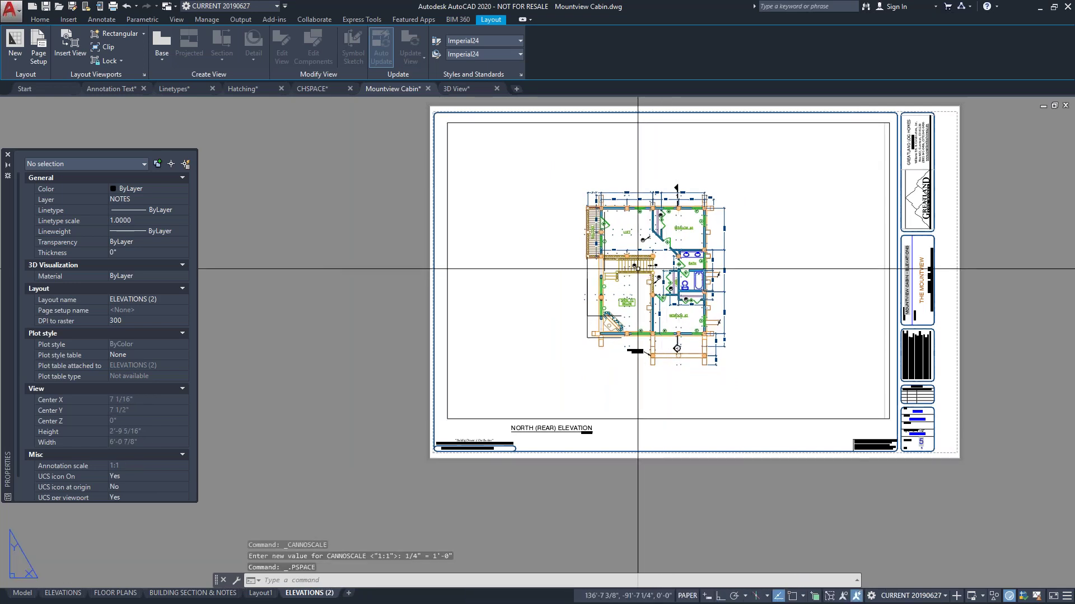
scroll(582, 416, up, 3)
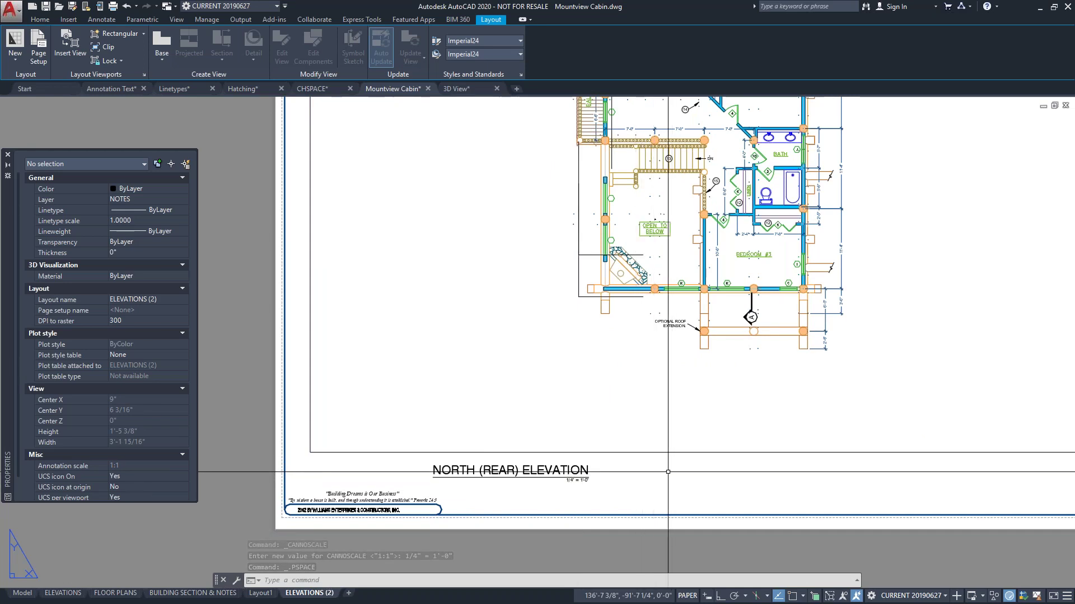
double_click(678, 442)
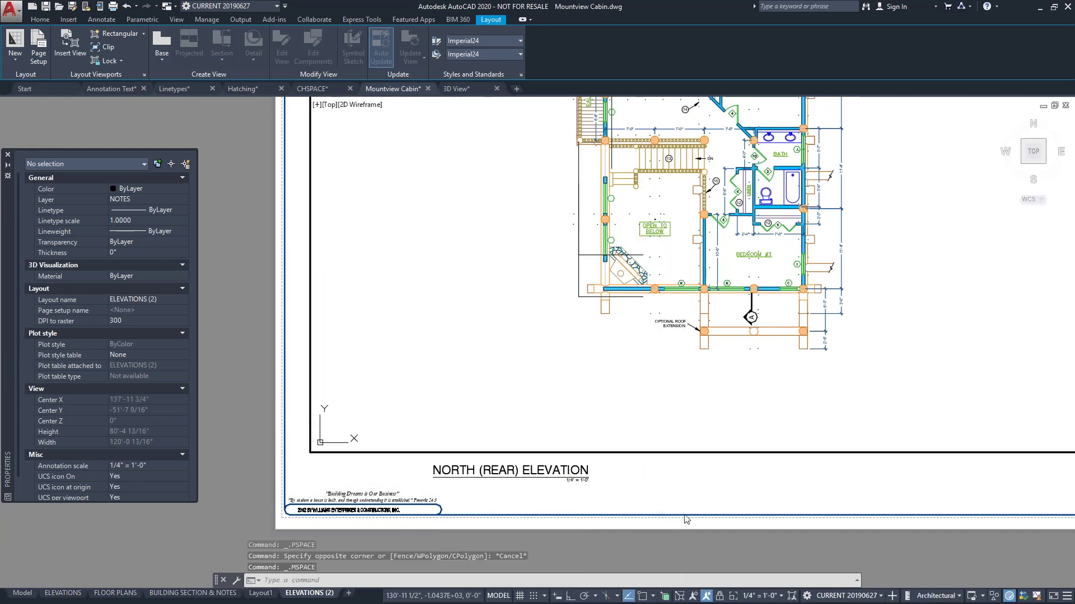
double_click(657, 487)
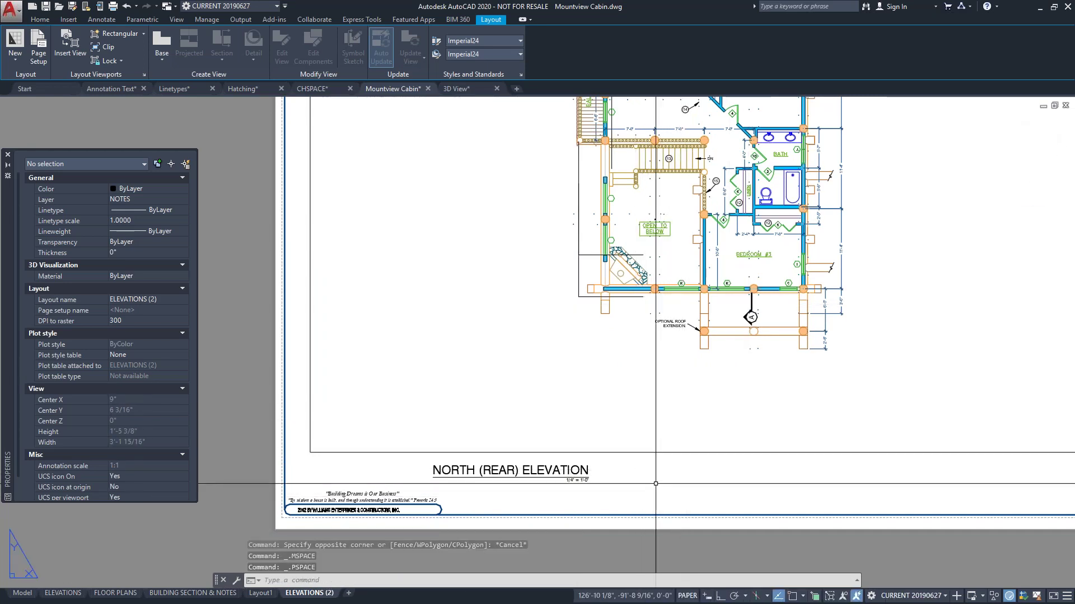
scroll(655, 483, down, 3)
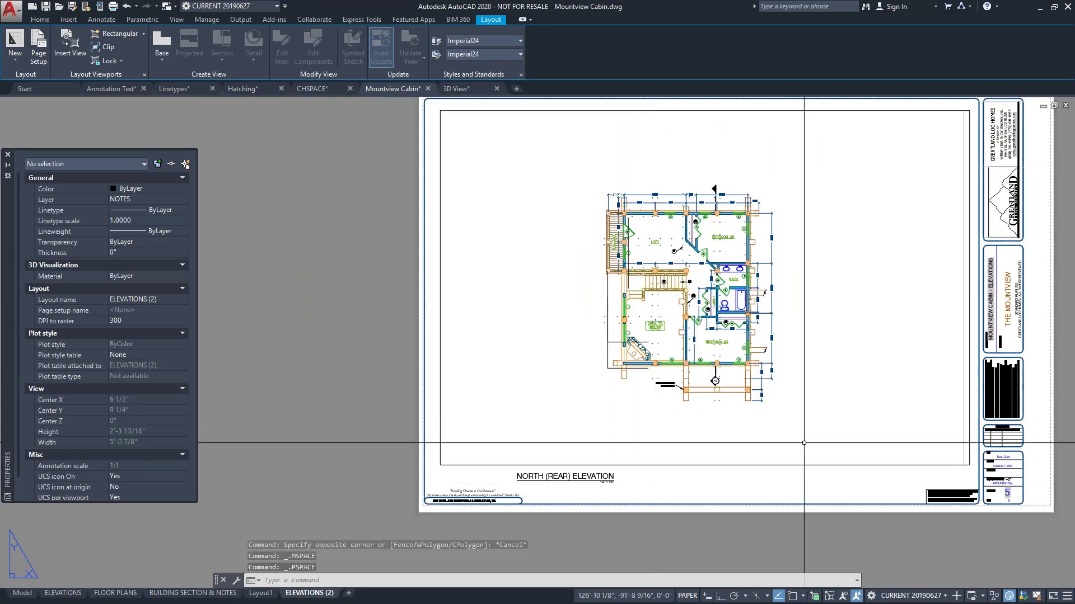
scroll(772, 470, down, 1)
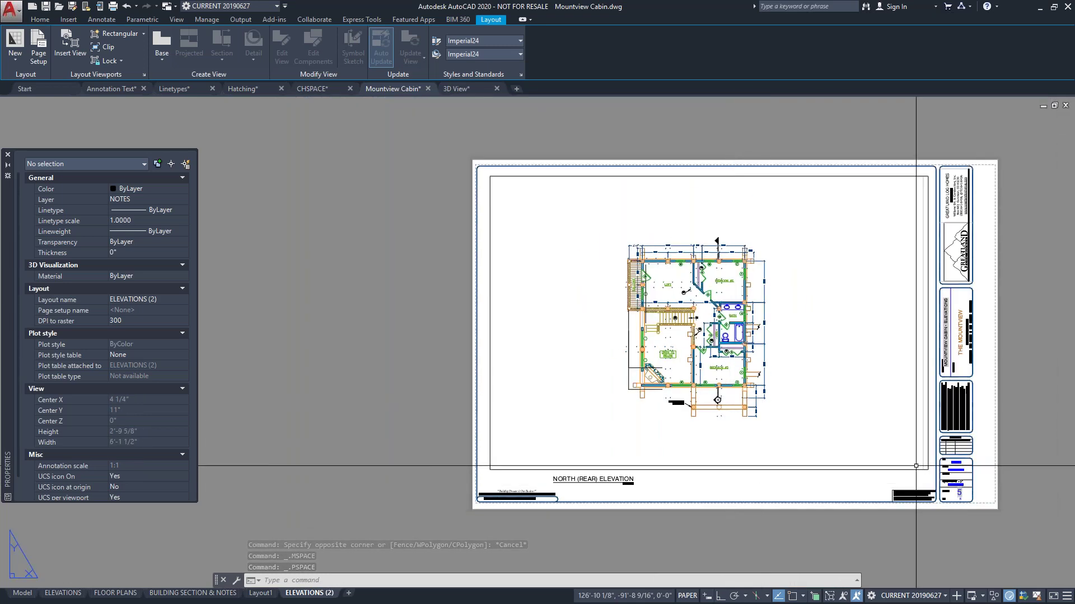
Lock the display of the floor plan viewport
click(742, 472)
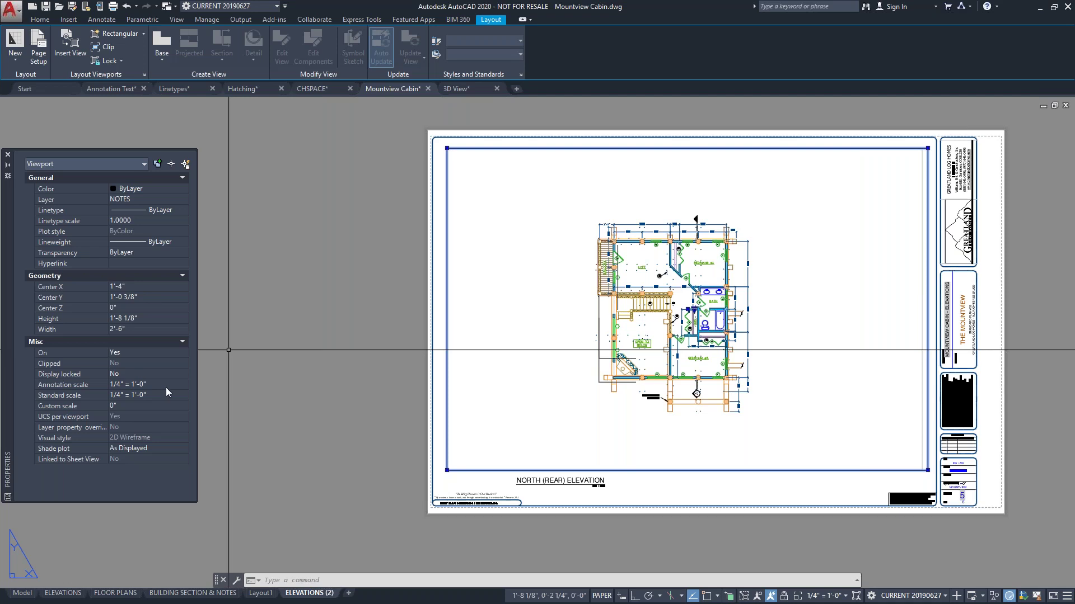
right_click(791, 472)
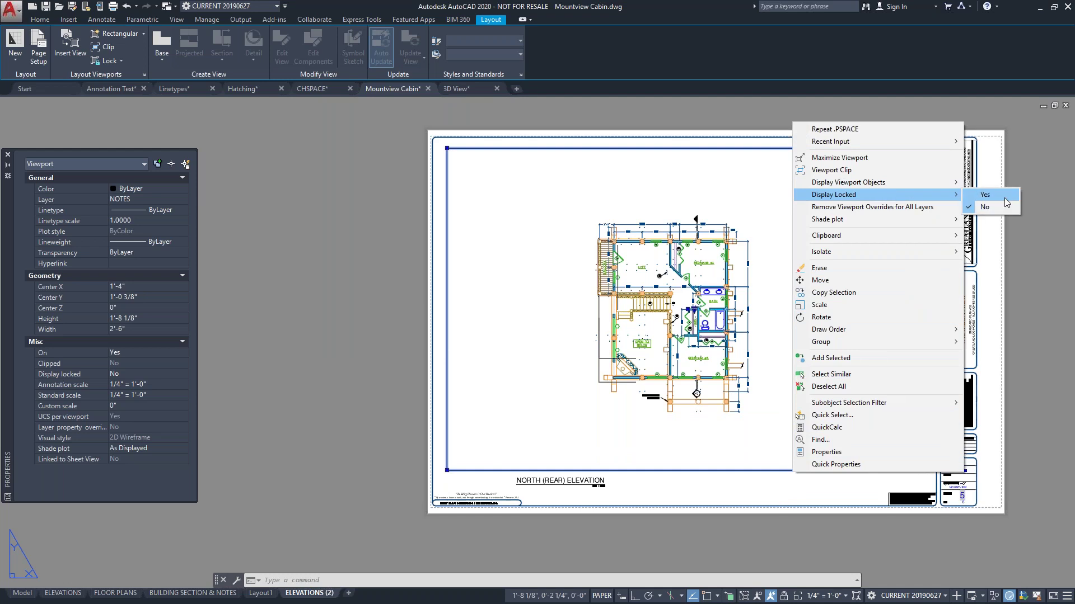
click(1006, 202)
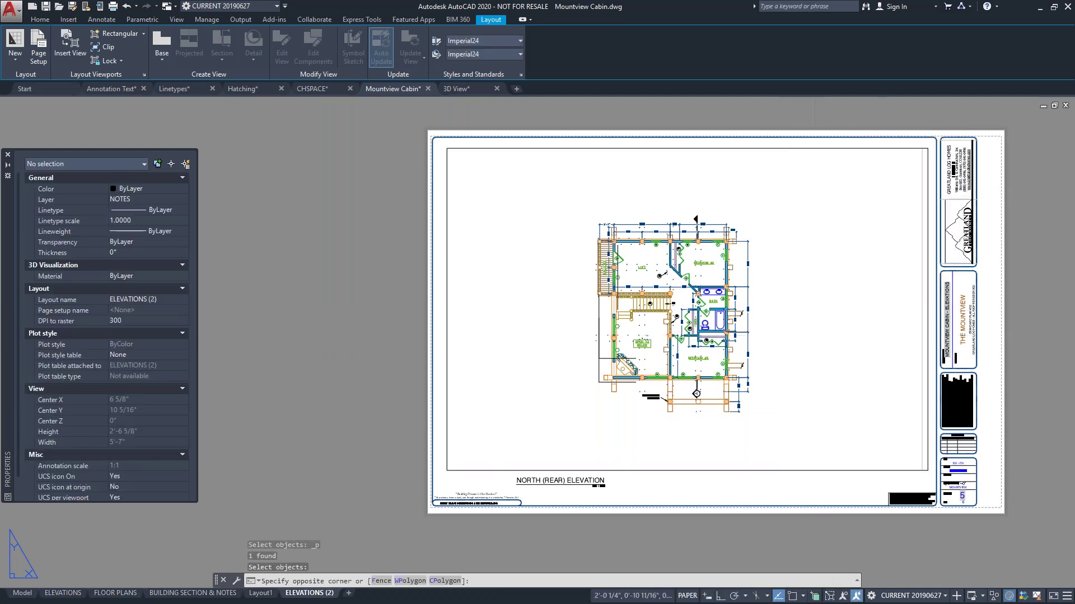
Test the locked viewport by zooming in and out with it active, and return to paper space
double_click(794, 365)
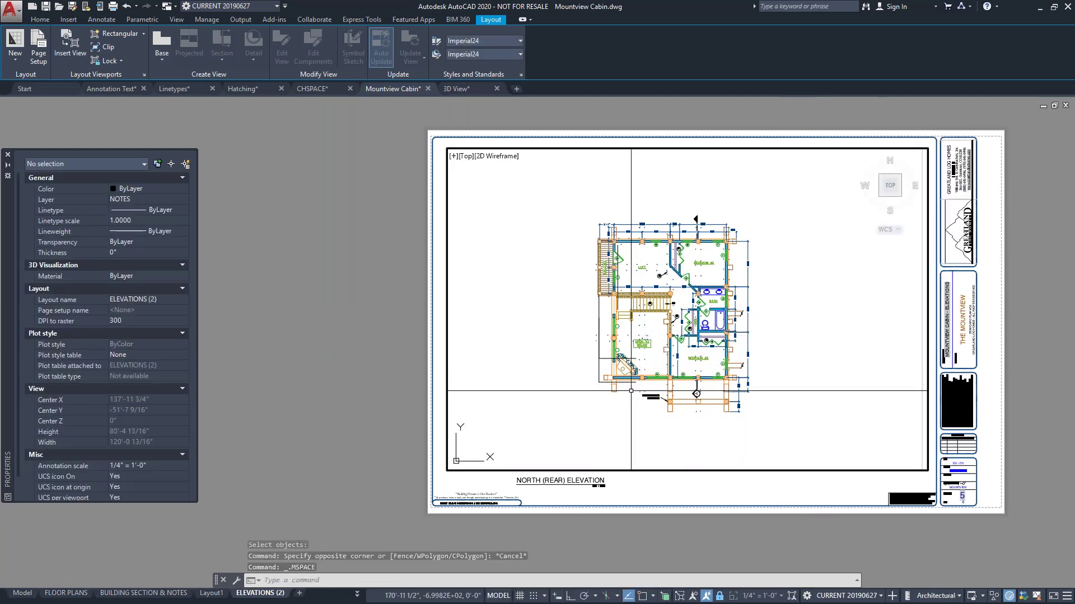
scroll(673, 361, up, 3)
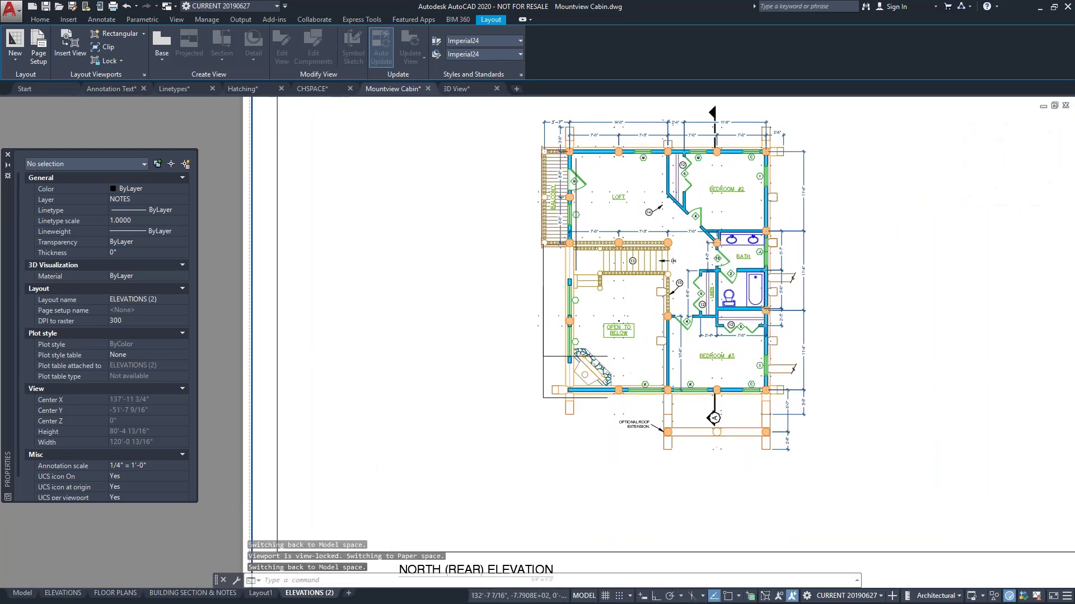
scroll(661, 363, down, 4)
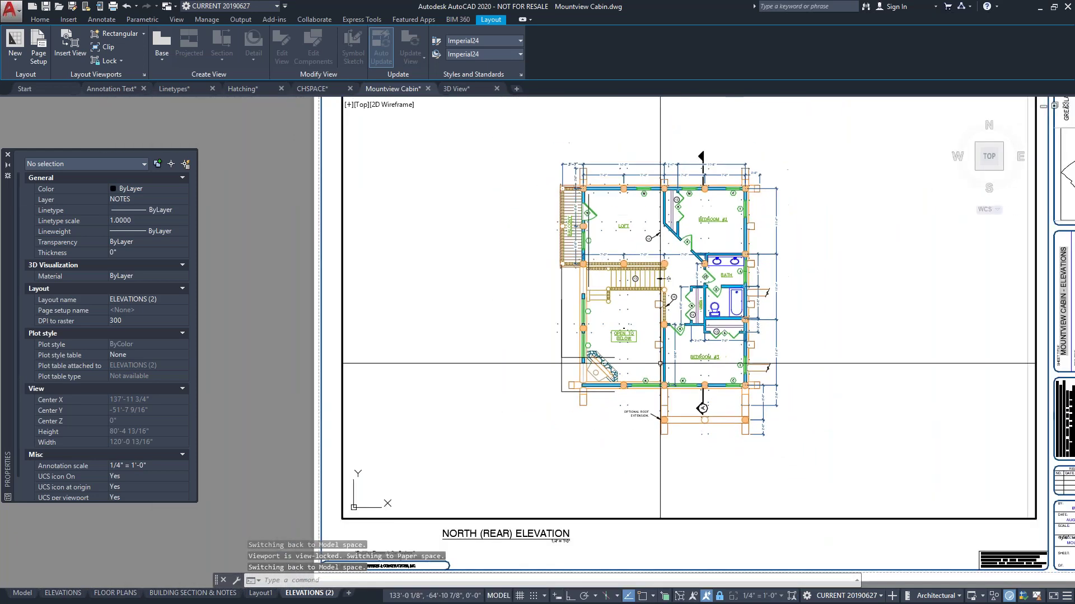
scroll(661, 364, down, 1)
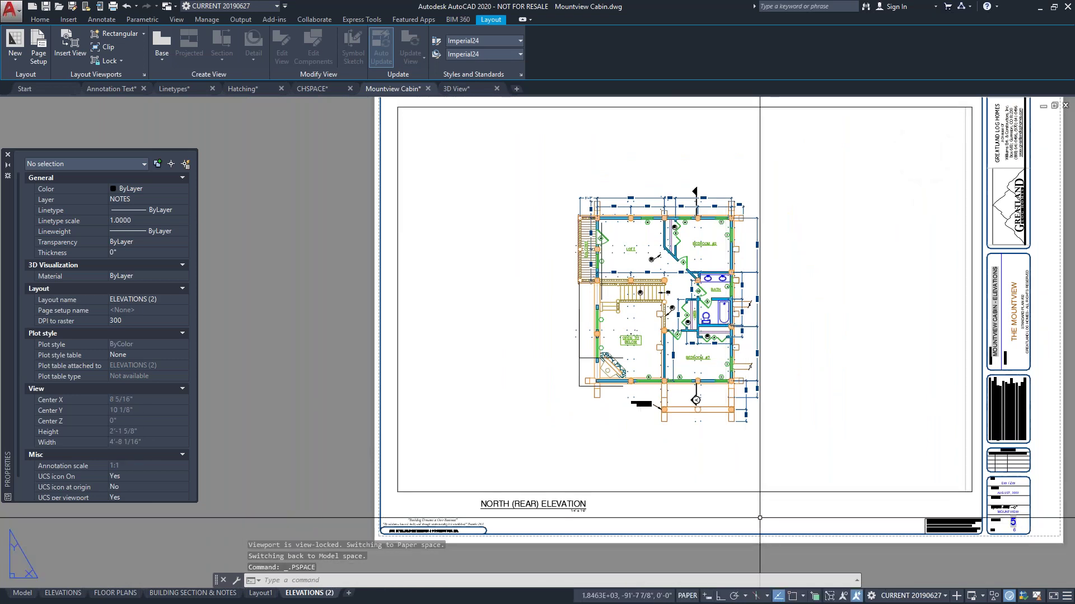
double_click(761, 555)
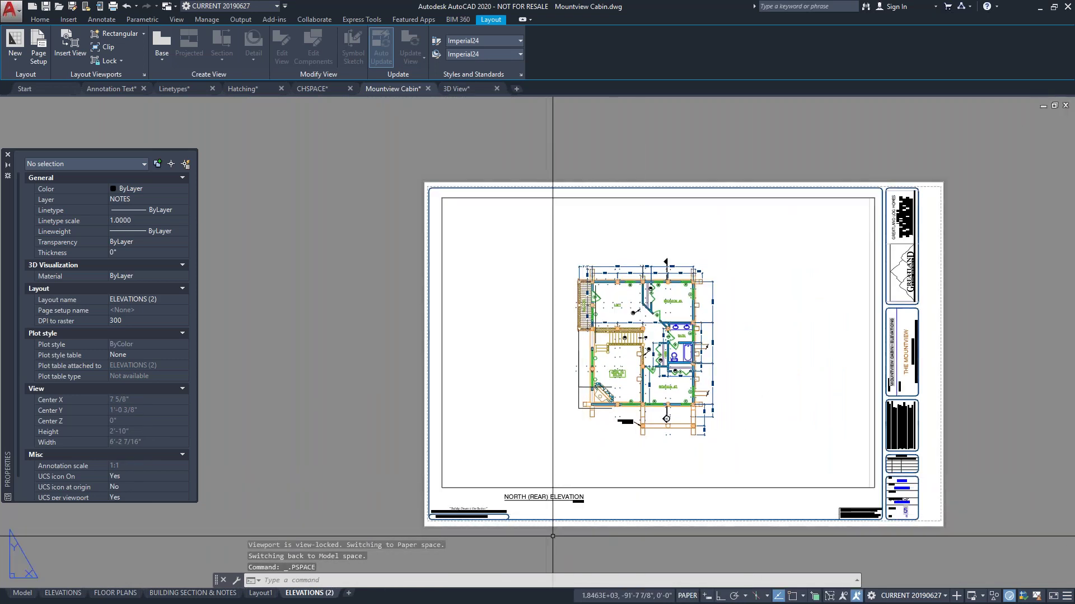
Change the drawing title block's title attribute below the viewport to FIRST FLOOR PLAN
scroll(571, 529, up, 2)
scroll(591, 474, up, 2)
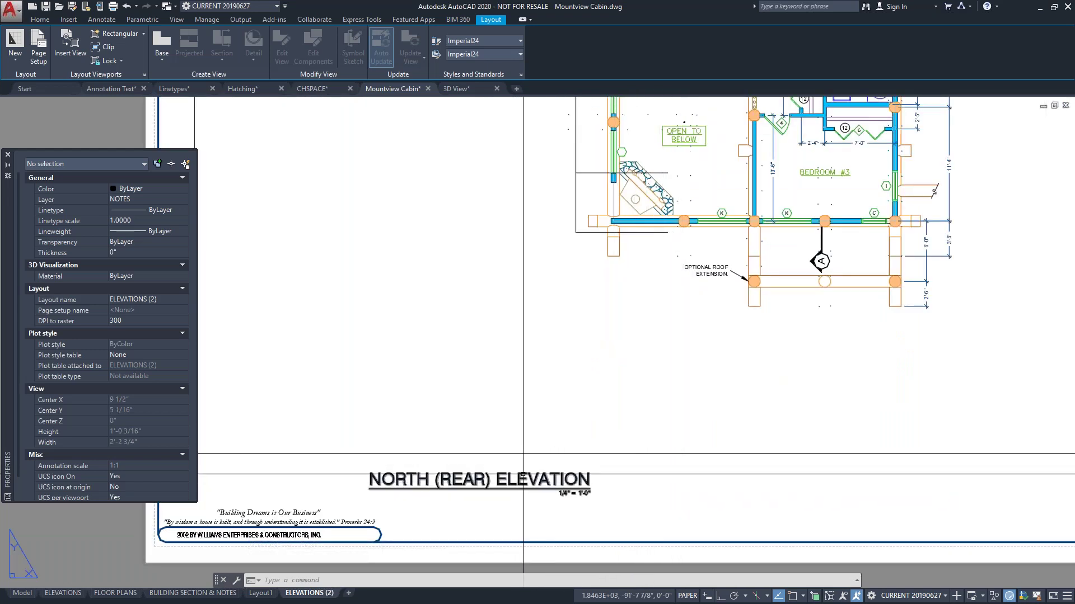
scroll(451, 497, up, 1)
double_click(453, 481)
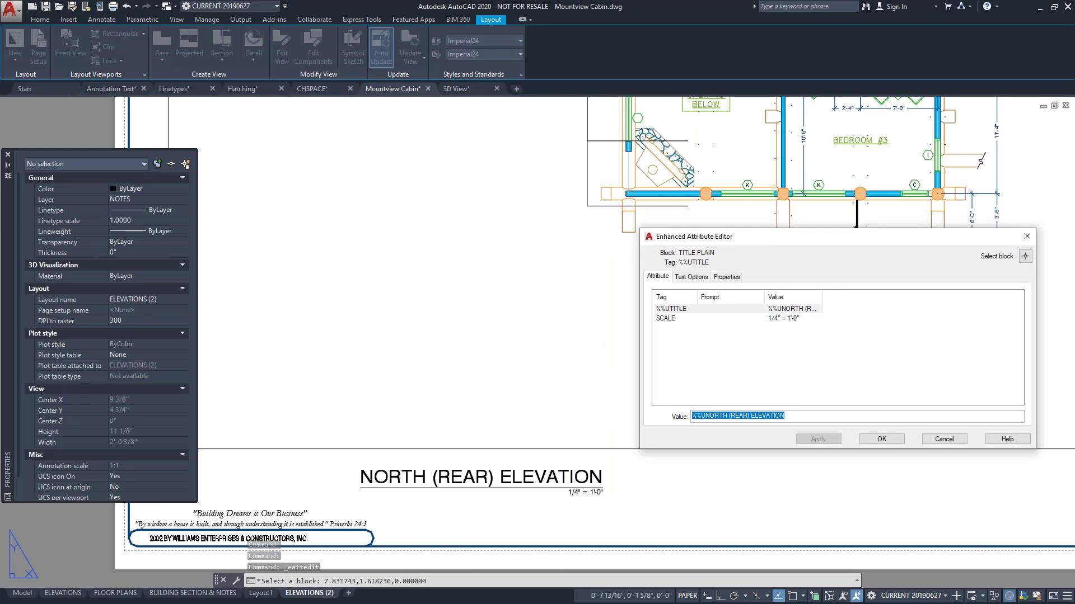
text(FIRST FLOOR PLAN)
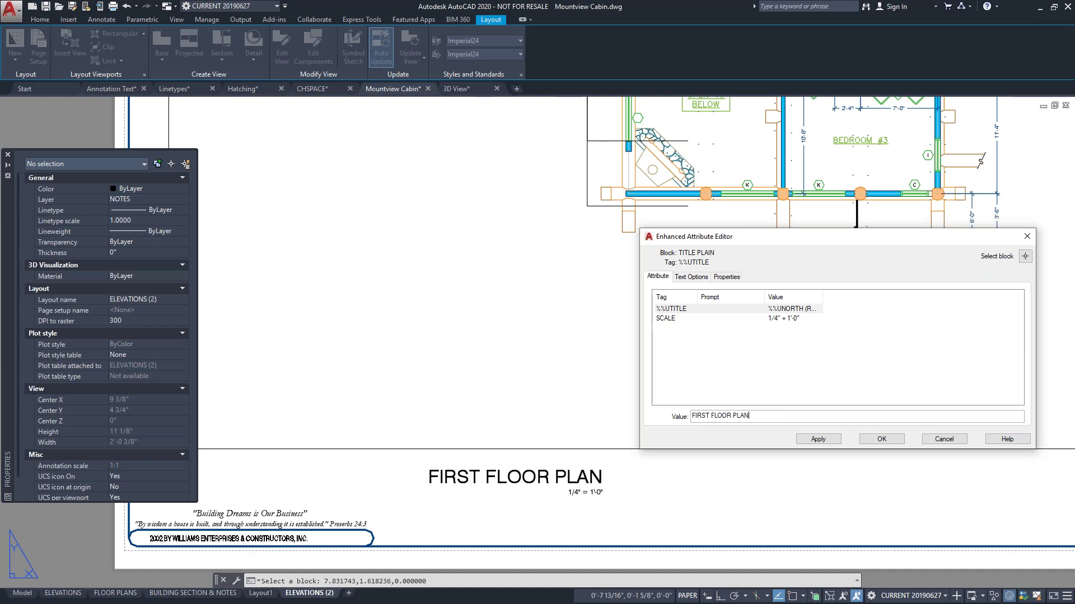
click(888, 441)
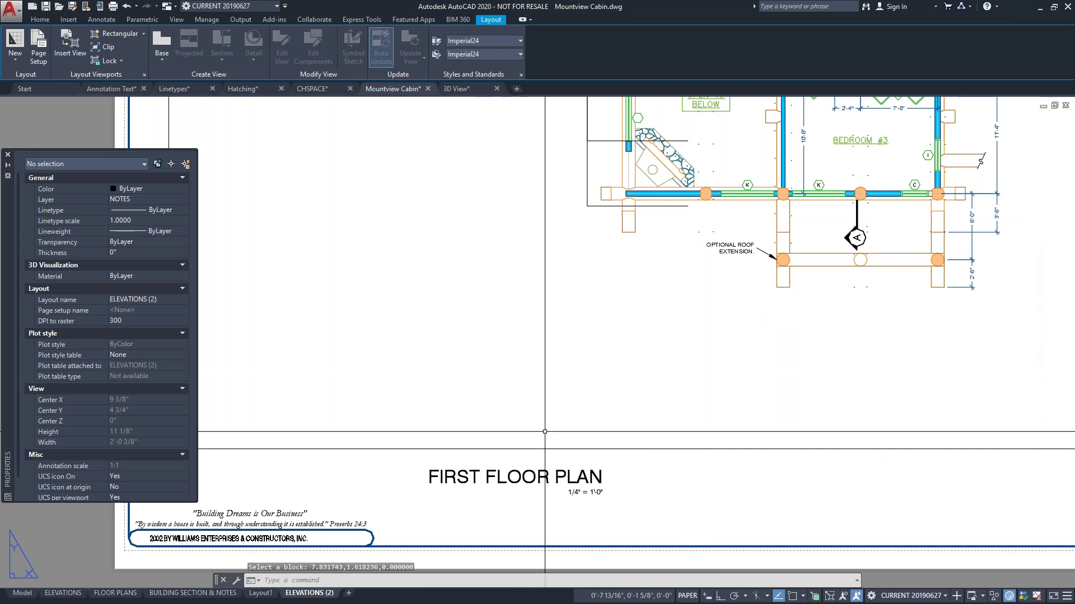
Set the sheet number attribute in the sheet's title block to 6
scroll(637, 472, down, 4)
click(797, 550)
key(Escape)
key(Escape)
scroll(898, 479, up, 3)
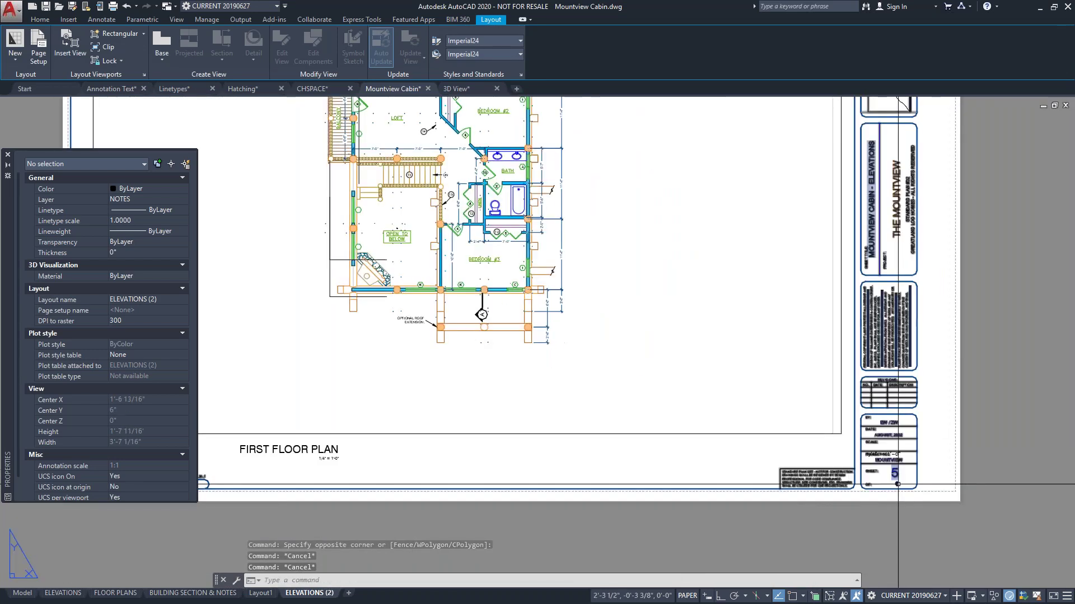
click(892, 469)
double_click(891, 469)
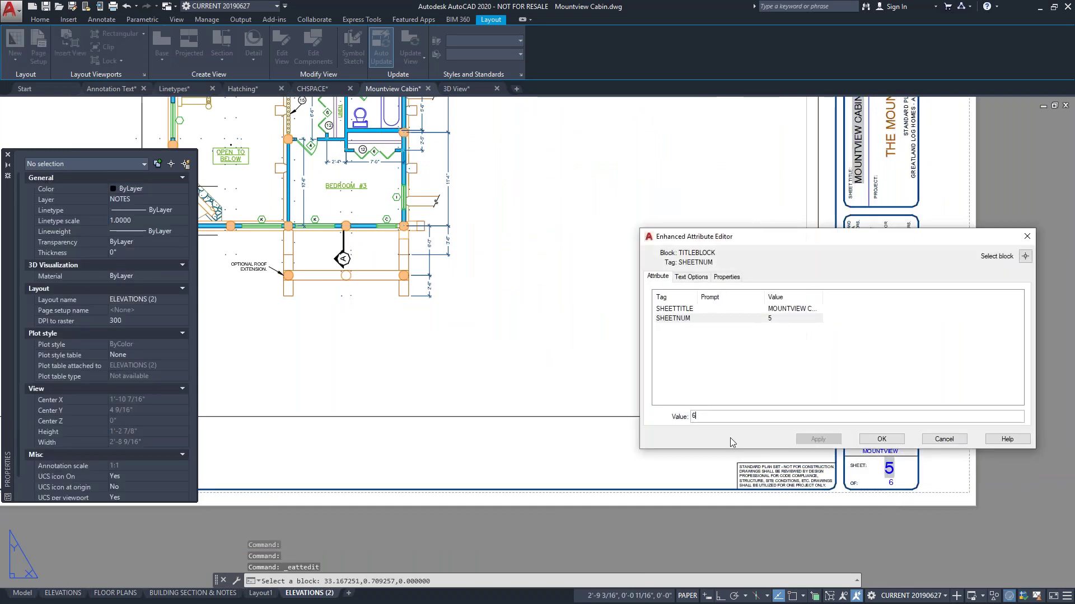
click(879, 439)
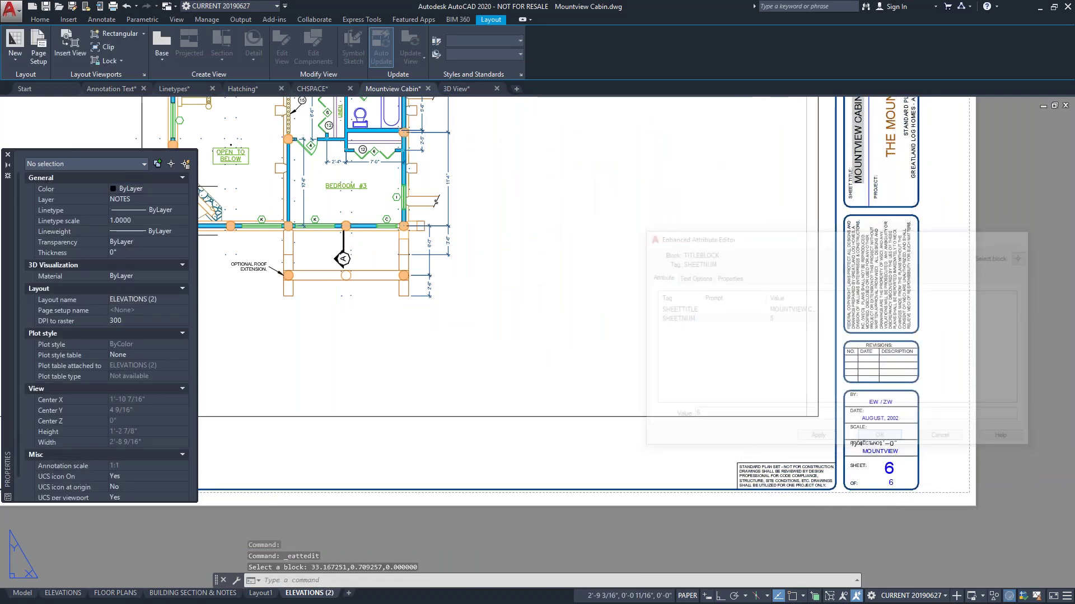
click(883, 474)
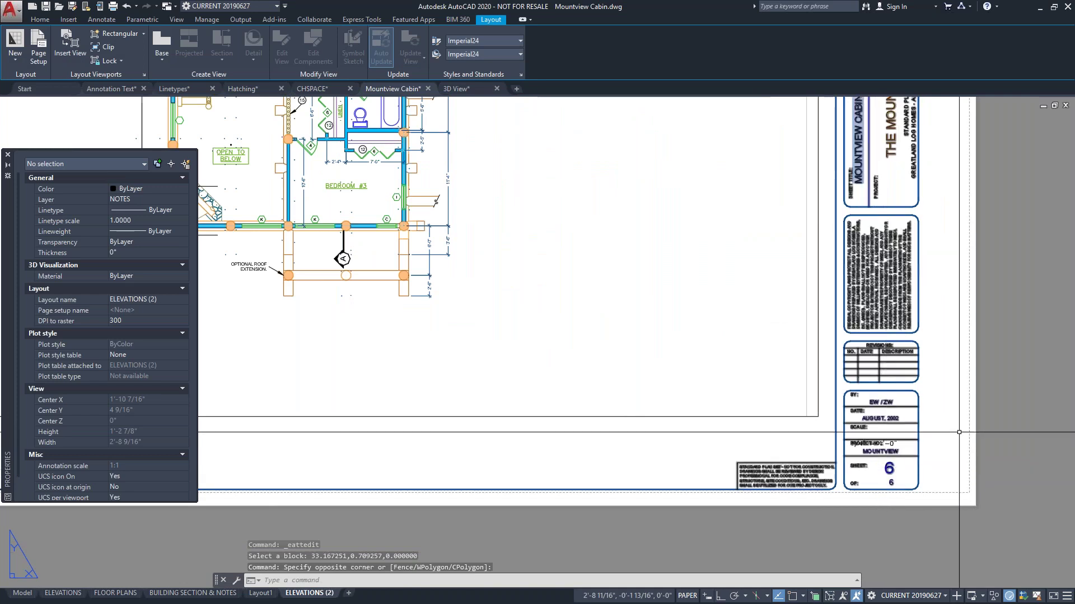
key(Escape)
key(Escape)
Zoom the layout to its extents so the whole sheet can be reviewed
text(z)
key(Return)
text(E)
key(Return)
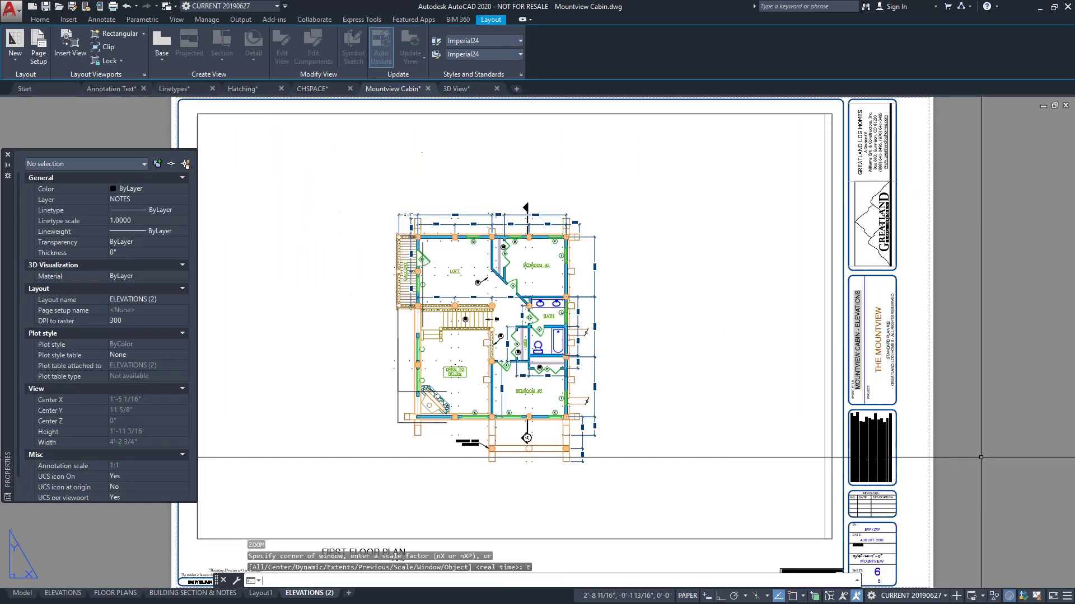
scroll(844, 442, down, 1)
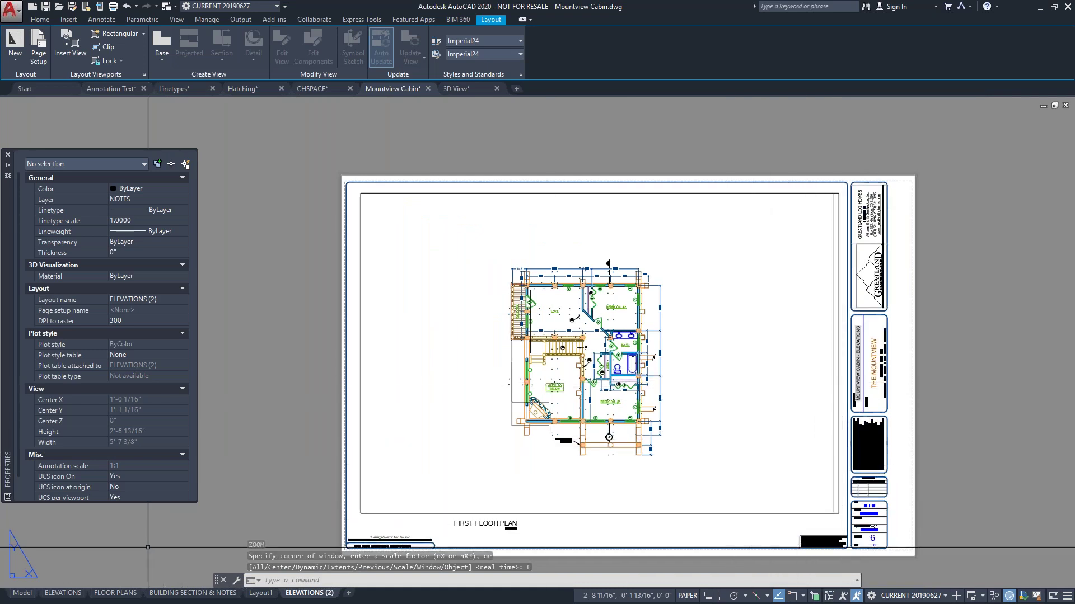
Switch to model space and zoom to the extents of all drawings
click(22, 593)
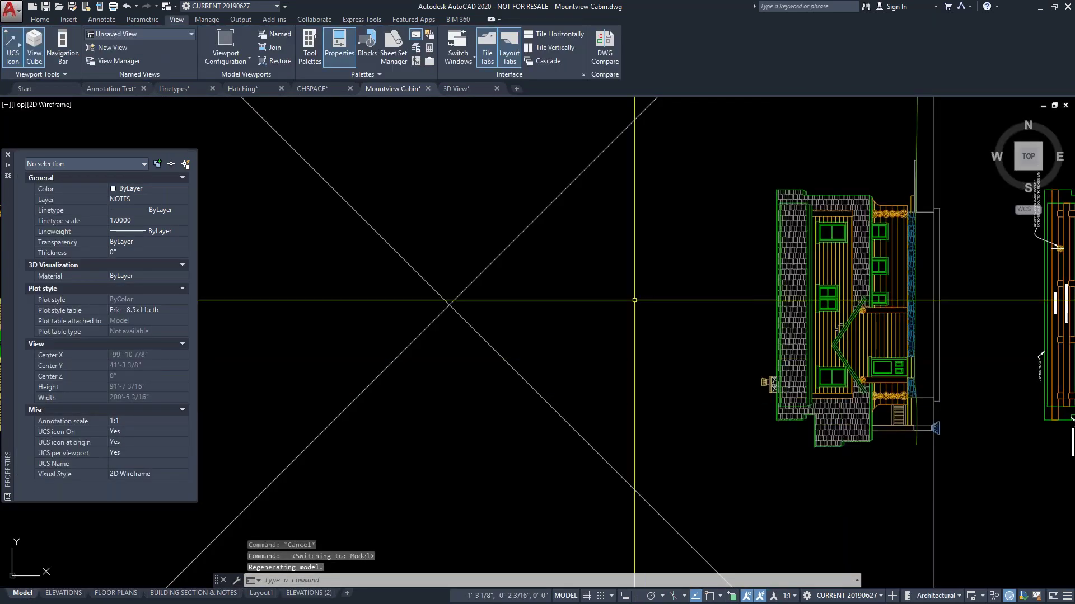
click(600, 366)
text(z)
key(Return)
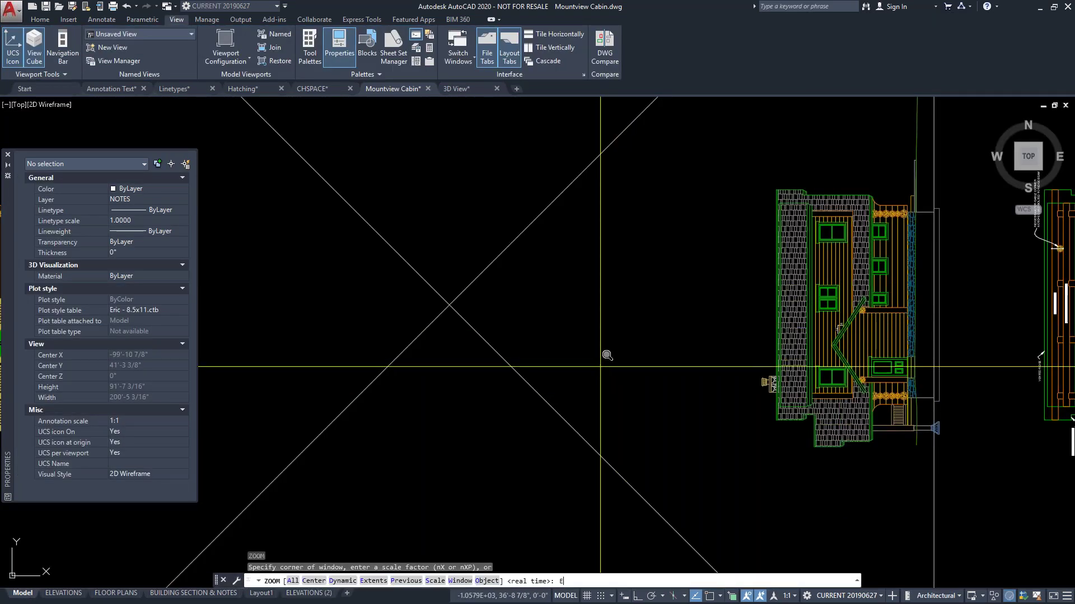
text(e)
key(Return)
click(489, 346)
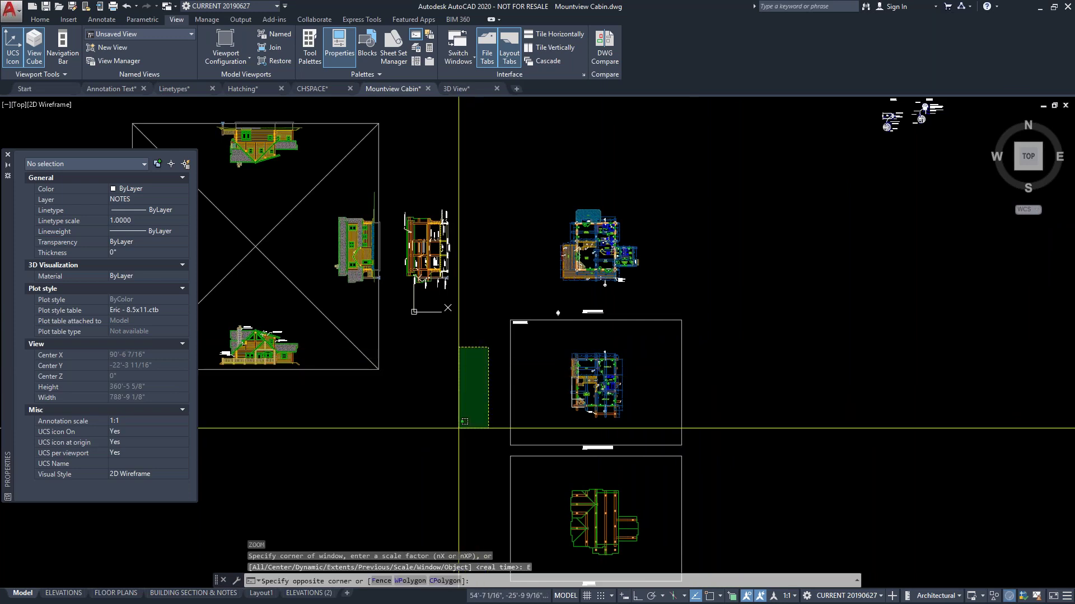
click(456, 437)
click(458, 434)
click(440, 459)
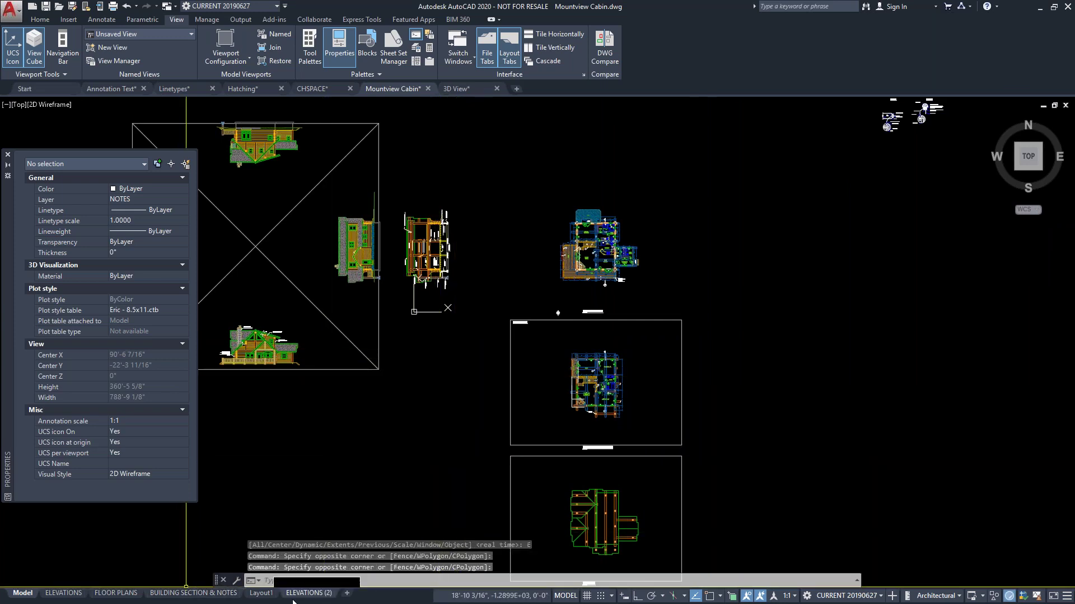
Rename the ELEVATIONS (2) layout as FIRST FLOOR PLAN
click(309, 594)
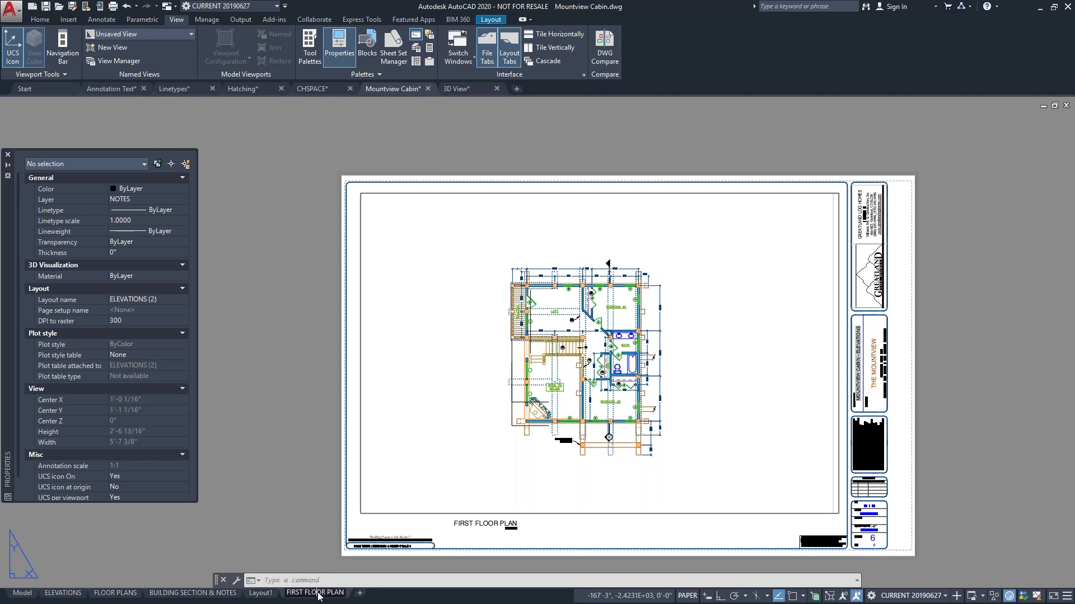
click(317, 595)
click(297, 458)
key(Escape)
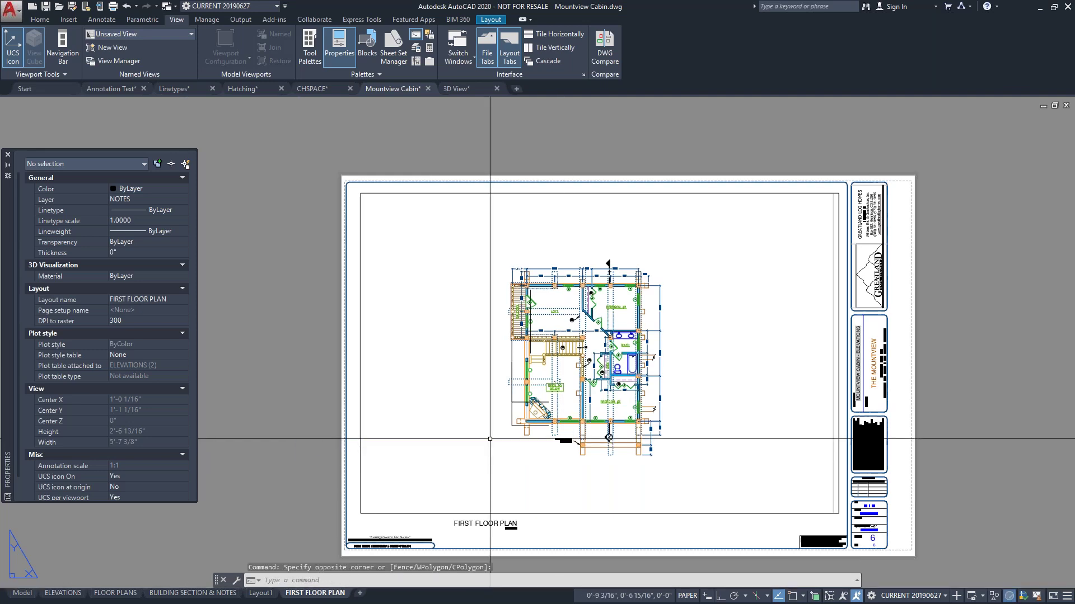
Draw a diagonal polyline about 89'-8" long across the floor plan through the active layout viewport, and return to paper space
double_click(501, 386)
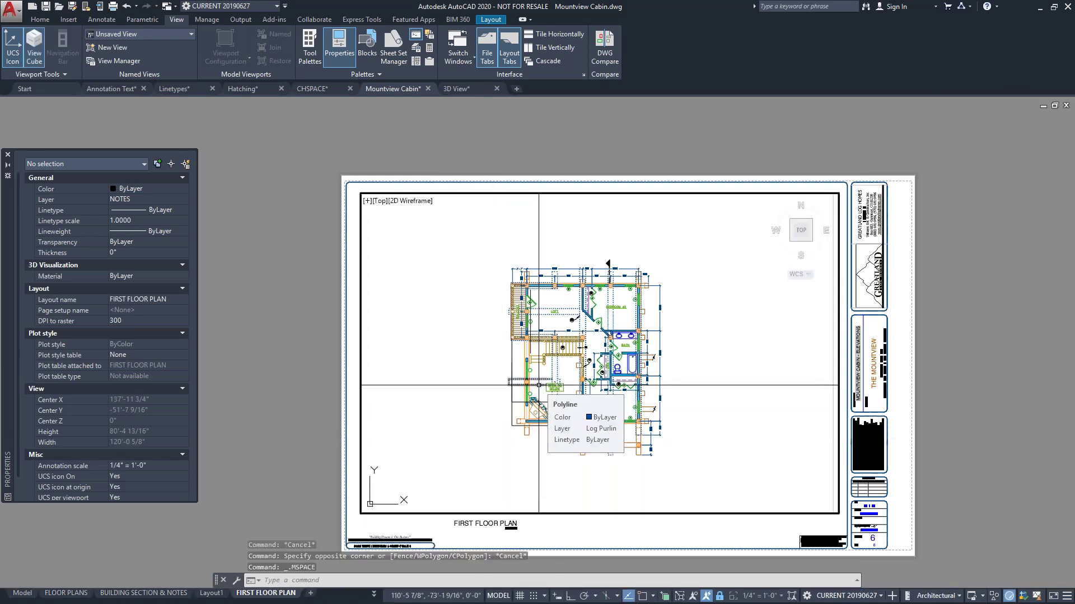
text(pl)
key(Return)
click(473, 230)
click(715, 493)
key(Escape)
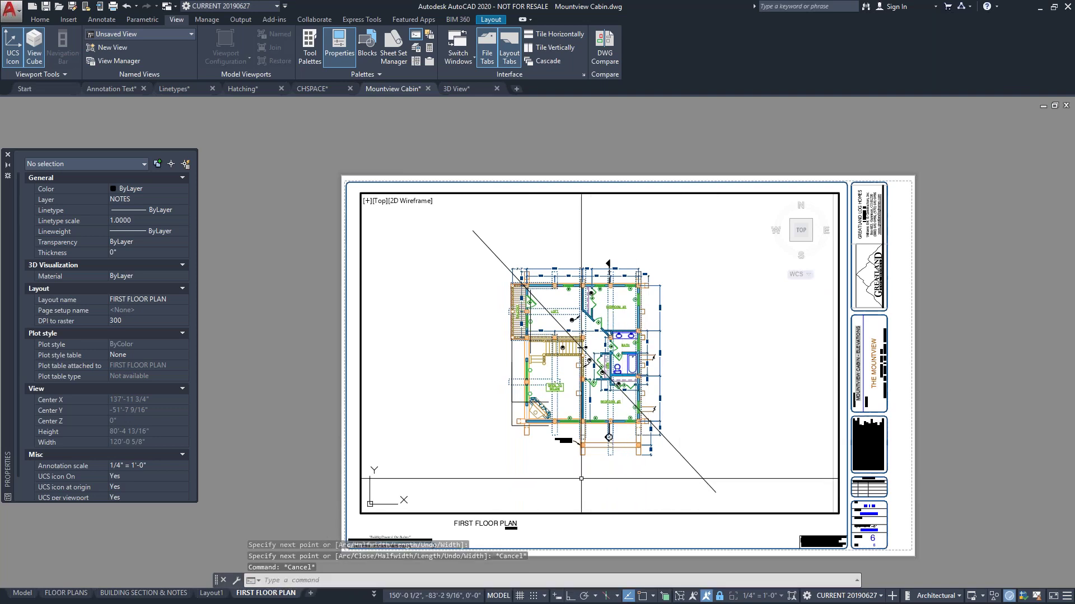
double_click(284, 506)
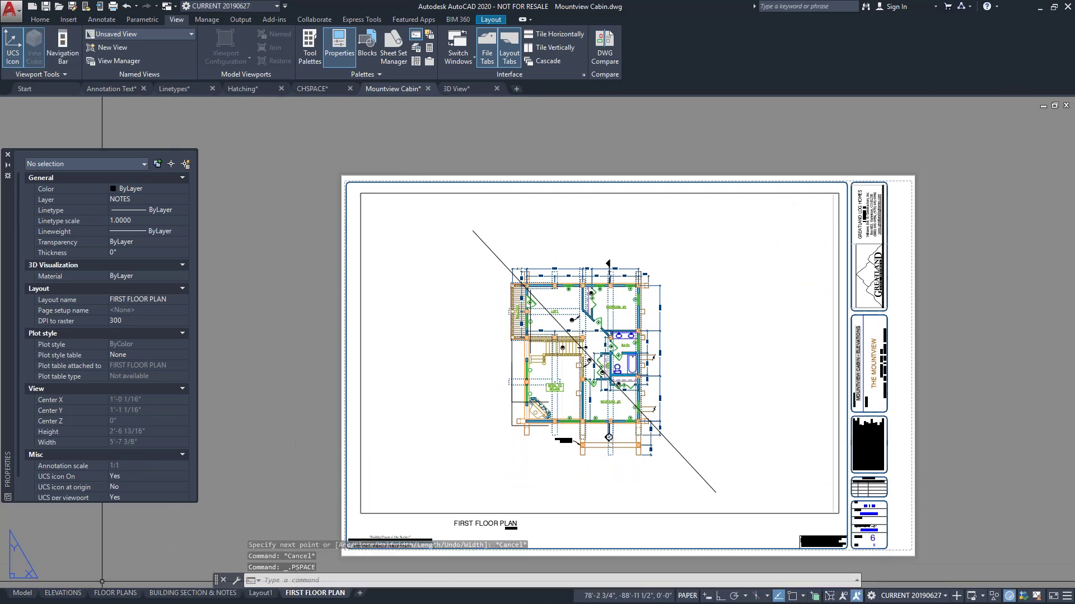
In model space, erase the diagonal polyline crossing the upper level floor plan
click(22, 593)
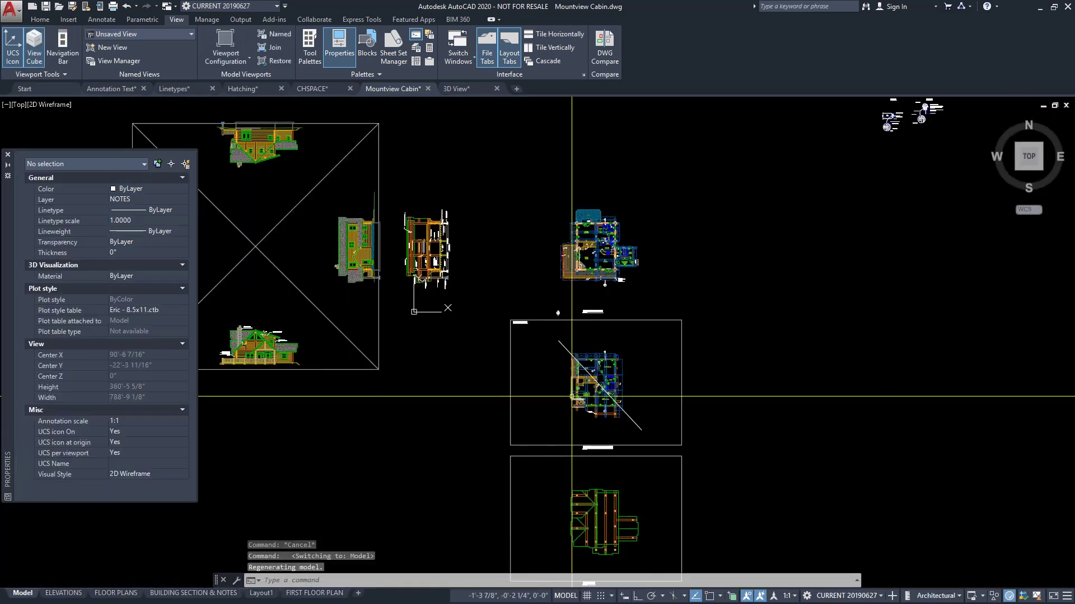
scroll(650, 442, up, 3)
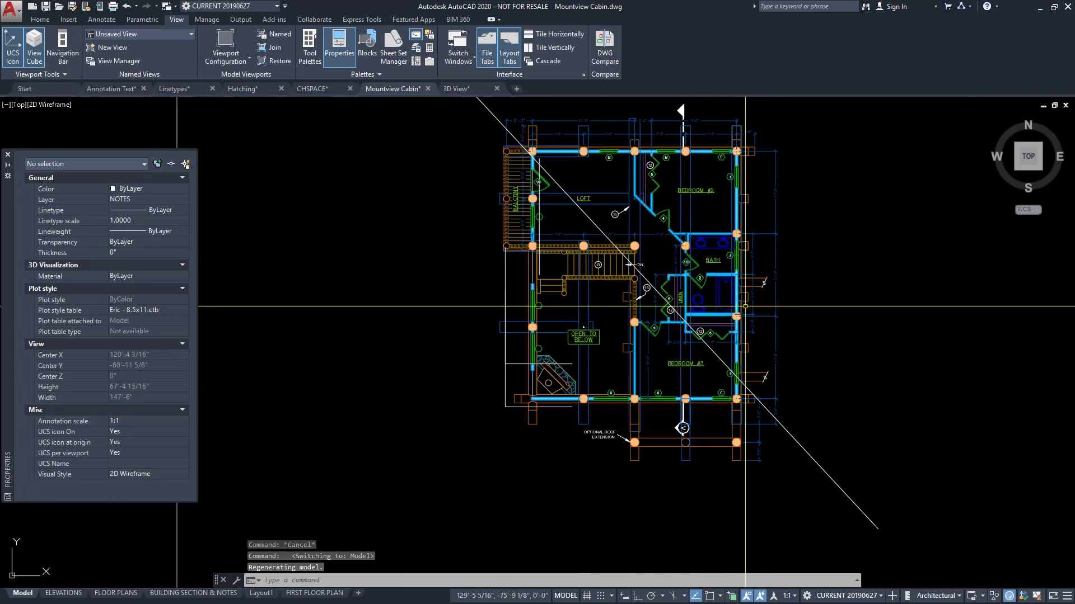
scroll(746, 311, down, 2)
click(868, 466)
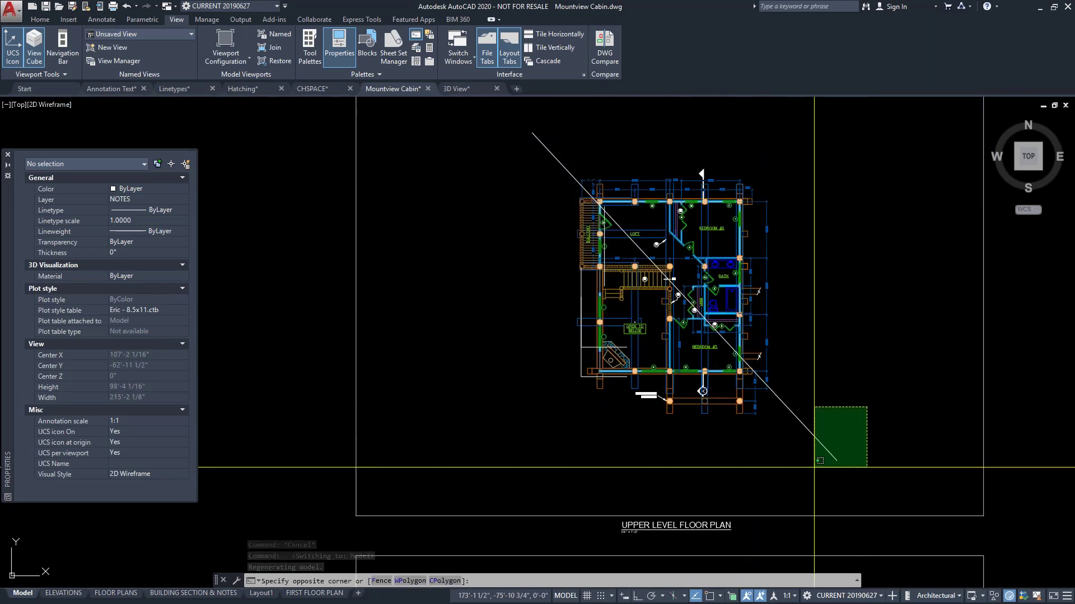
click(801, 404)
scroll(788, 475, down, 2)
key(Escape)
key(Escape)
click(844, 439)
click(782, 492)
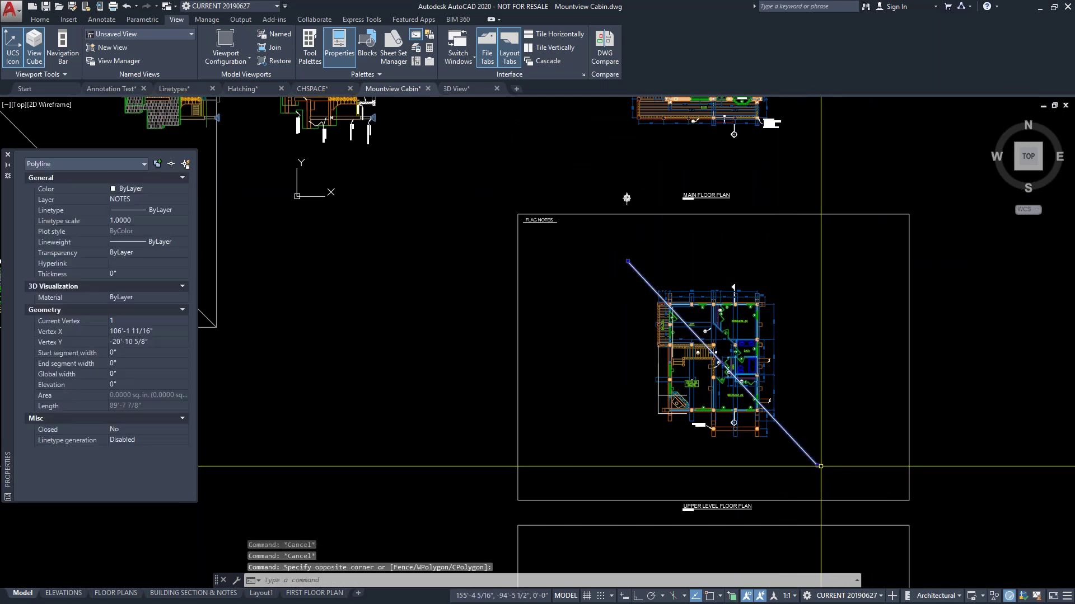
key(Delete)
click(632, 446)
click(429, 440)
click(467, 369)
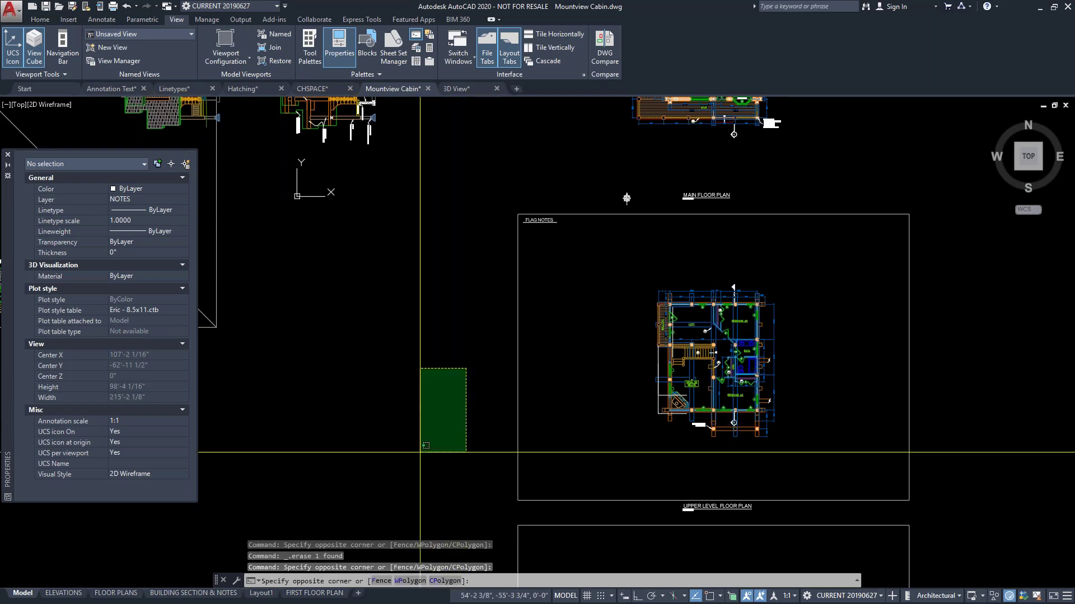
click(420, 451)
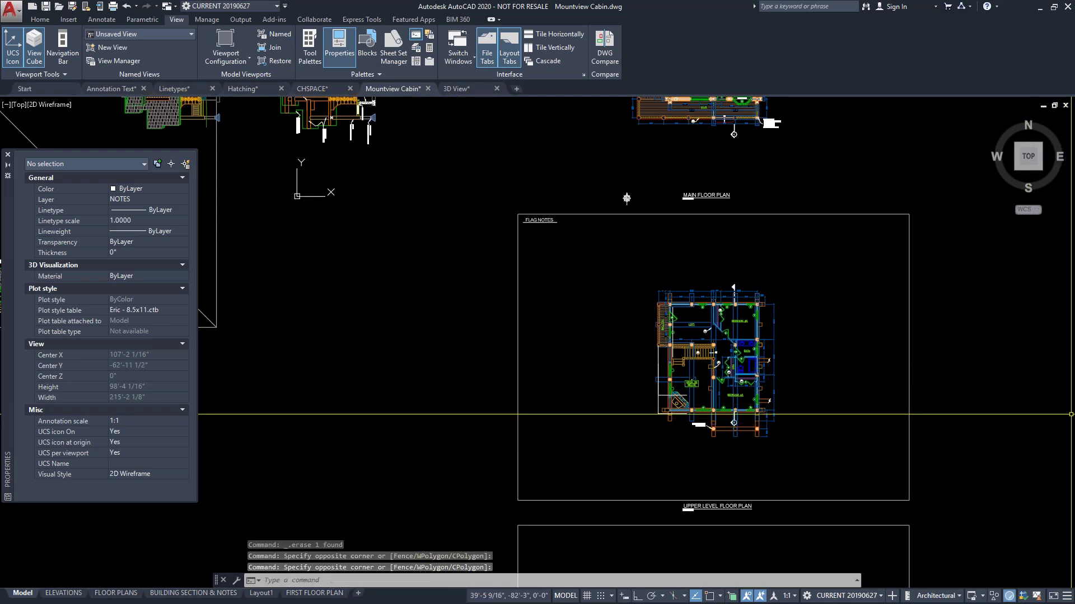
Switch to the slide presentation, show the For More Information slide and highlight the asidesignsoftware.com/events link
key(alt+Tab)
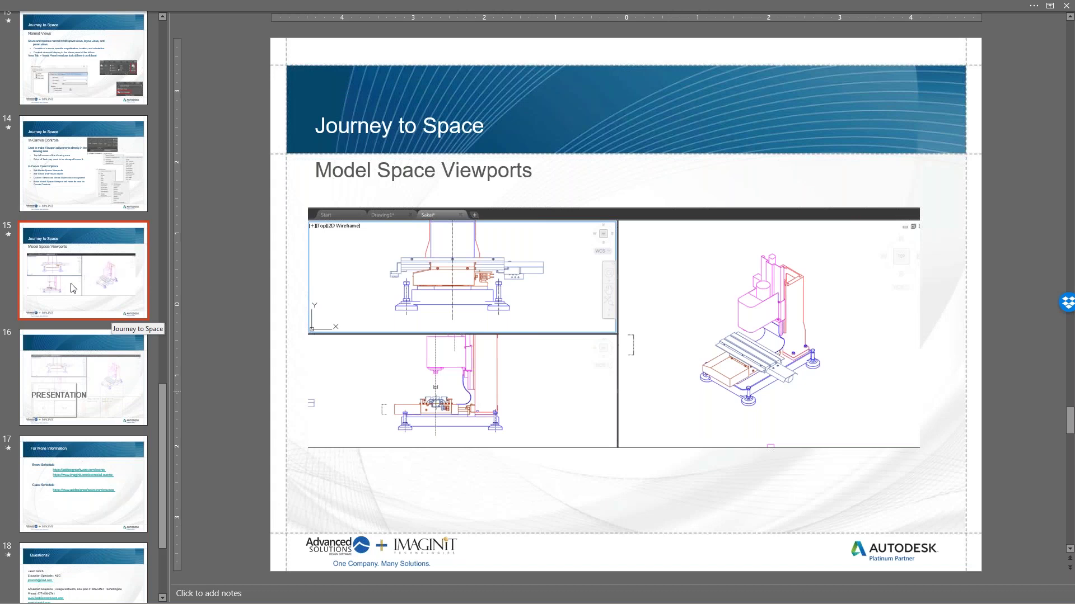
click(92, 394)
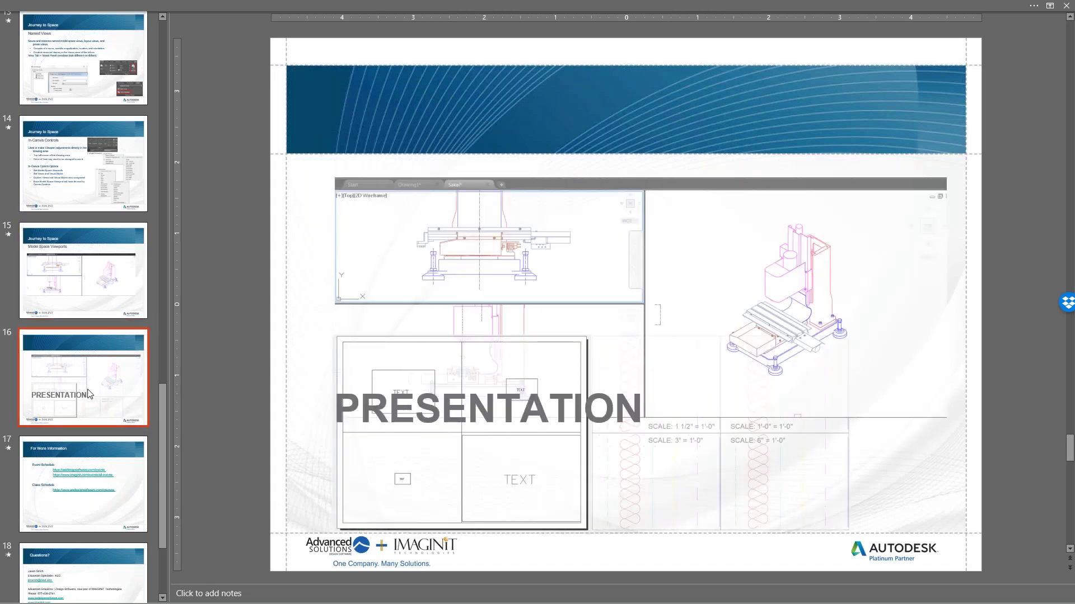
click(99, 506)
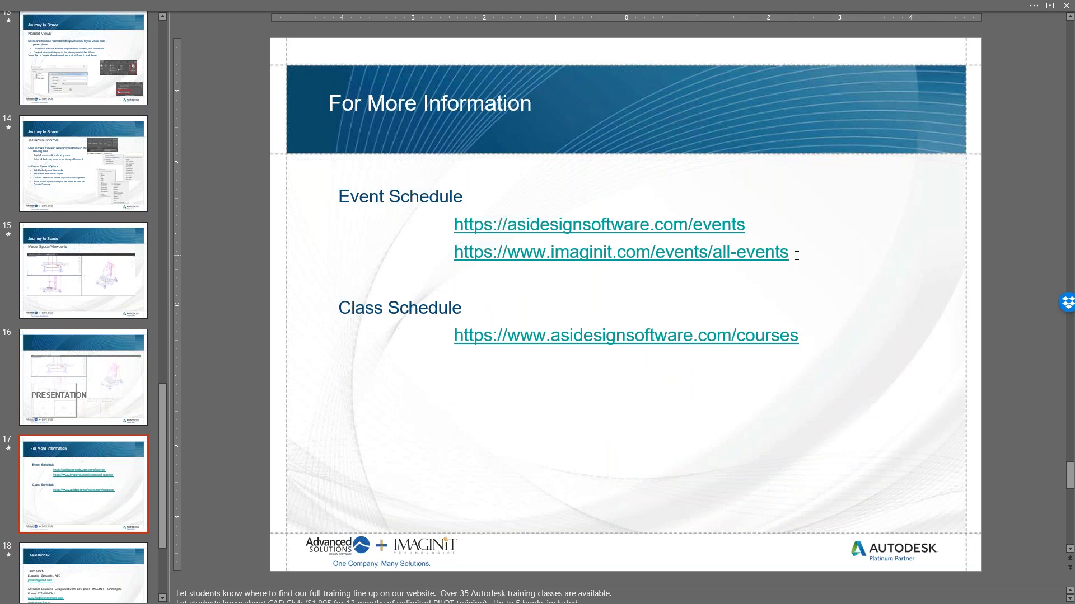
drag(777, 235, 441, 227)
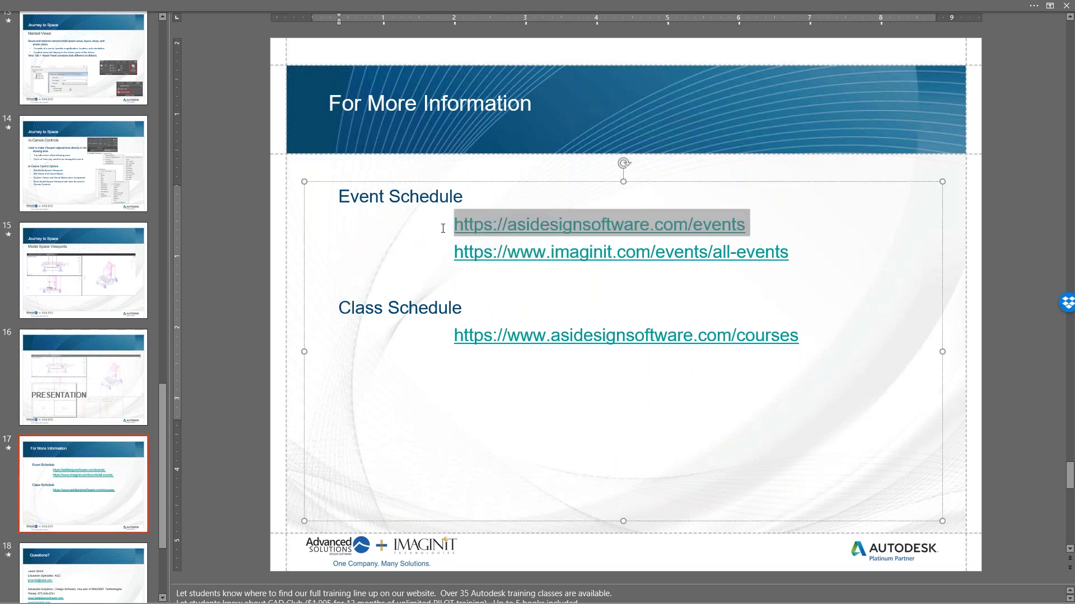
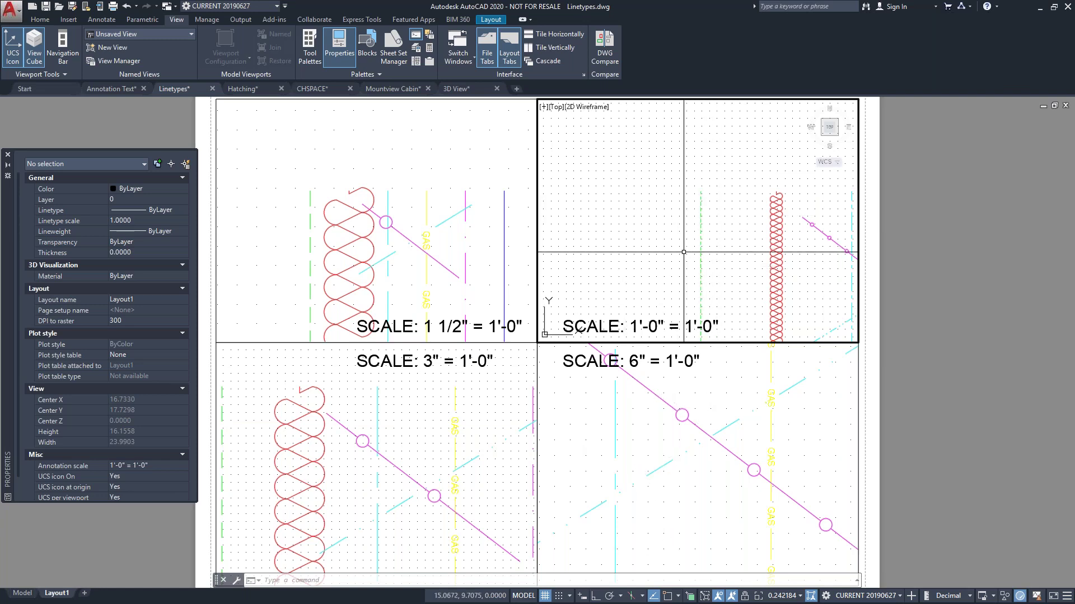
In the Linetypes drawing, switch between paper space and model space in the 1'-0" = 1'-0" viewport, finishing in paper space
right_click(673, 170)
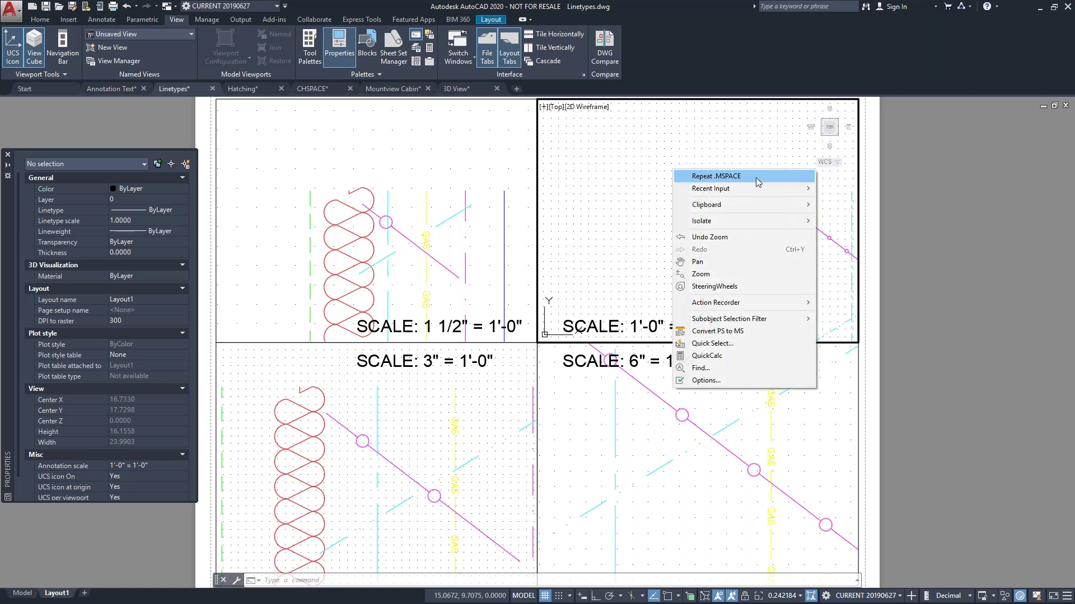
click(628, 247)
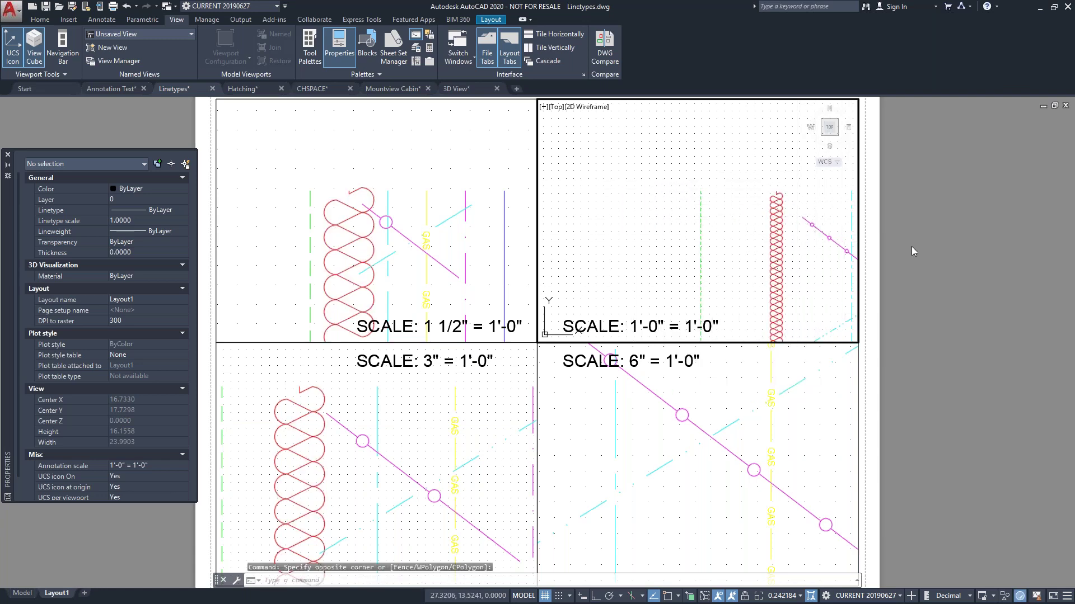
double_click(946, 243)
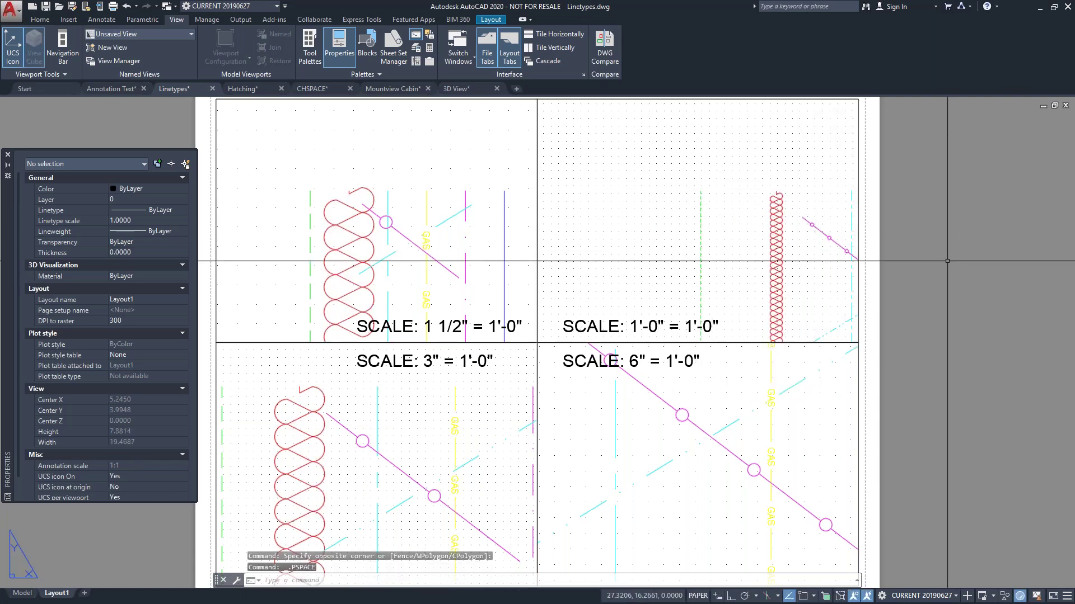
double_click(663, 223)
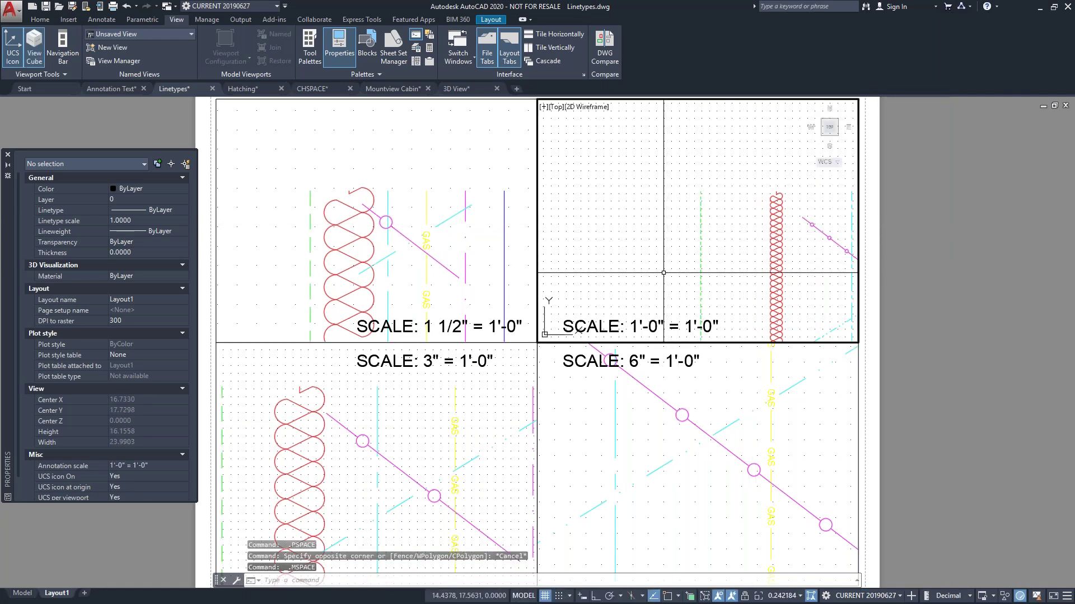
double_click(955, 320)
scroll(778, 179, up, 4)
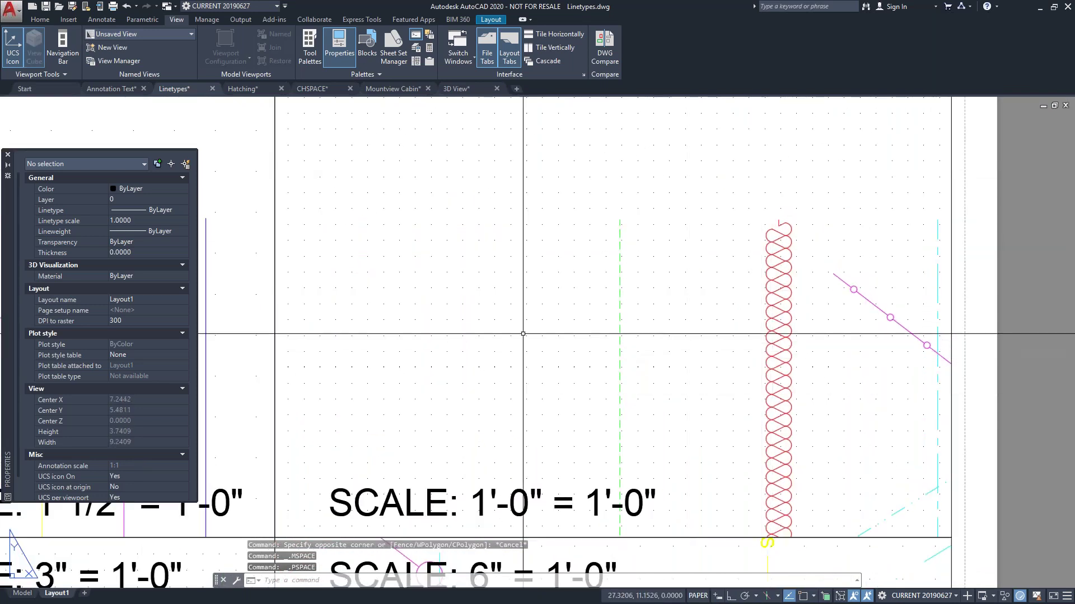
Activate the 1'-0" = 1'-0" viewport, zoom its model view out so the linetype samples appear smaller, and return to paper space
scroll(566, 326, up, 4)
double_click(649, 342)
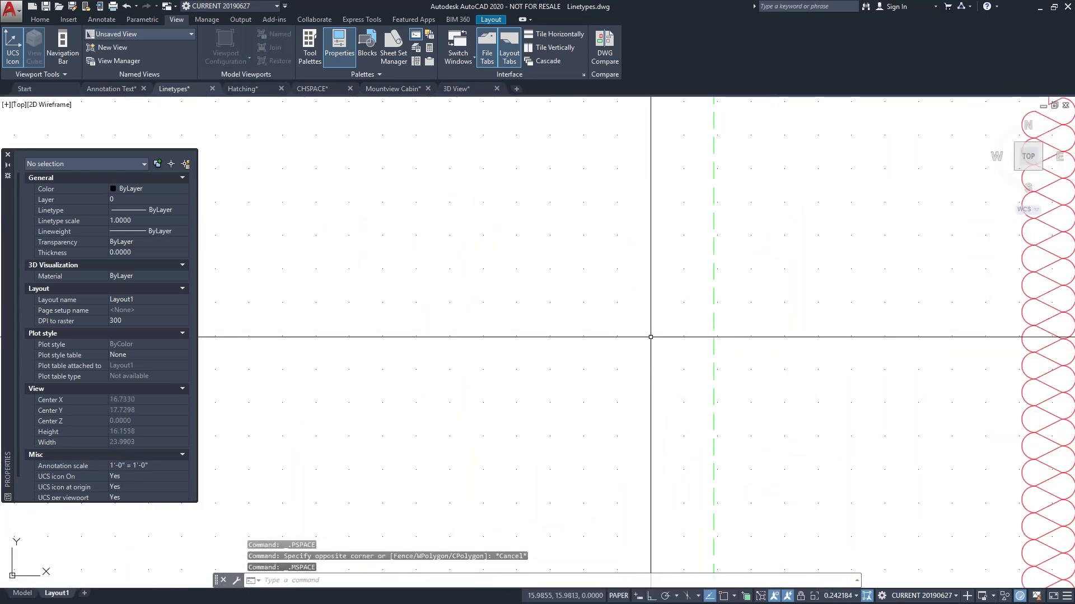
scroll(840, 364, down, 5)
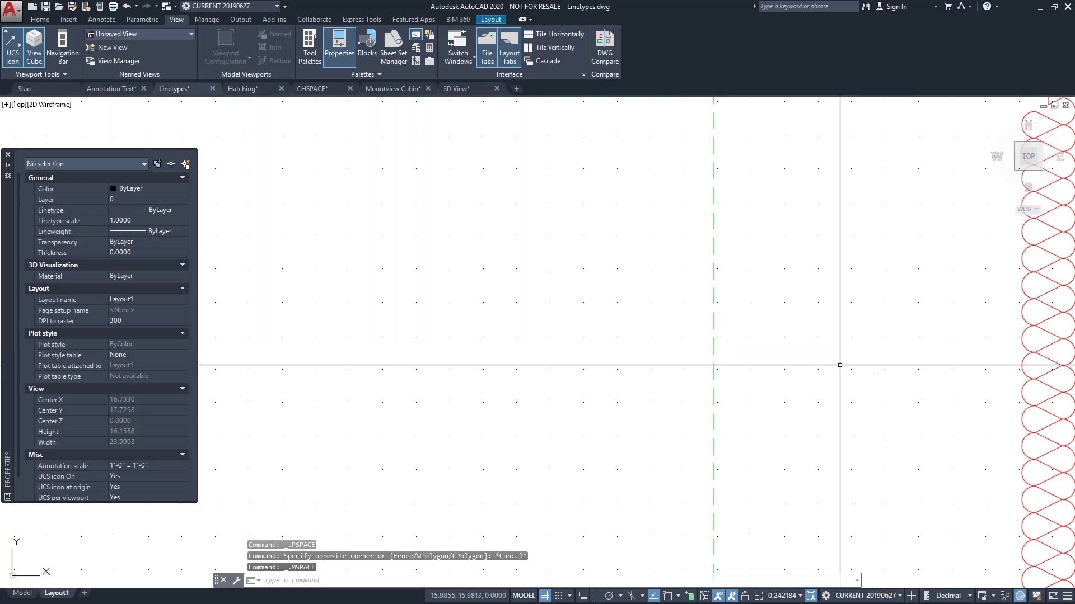
scroll(761, 355, down, 3)
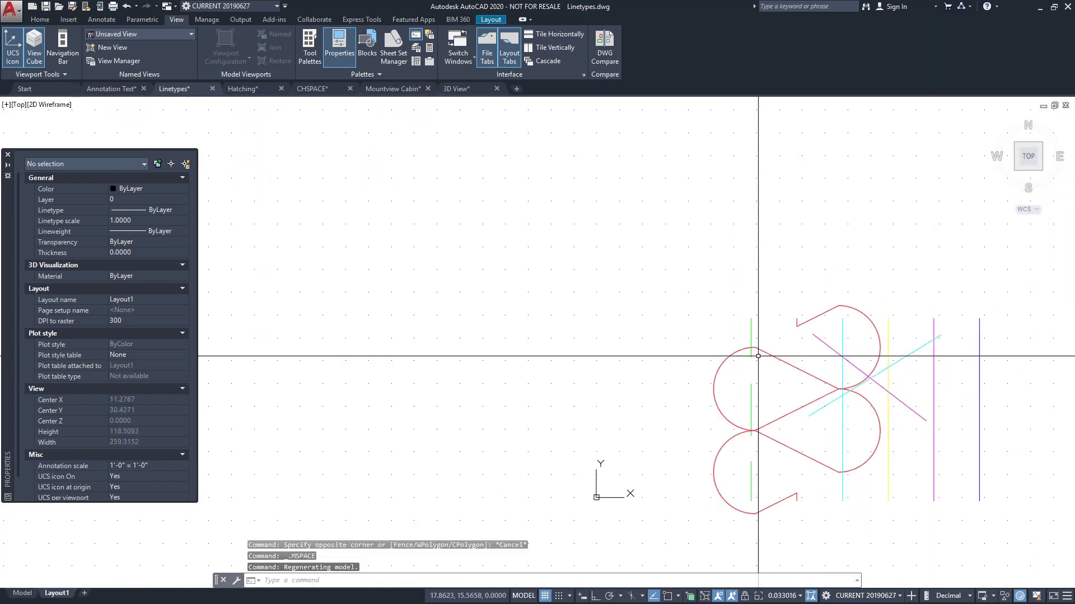
scroll(759, 355, up, 3)
key(Escape)
key(Escape)
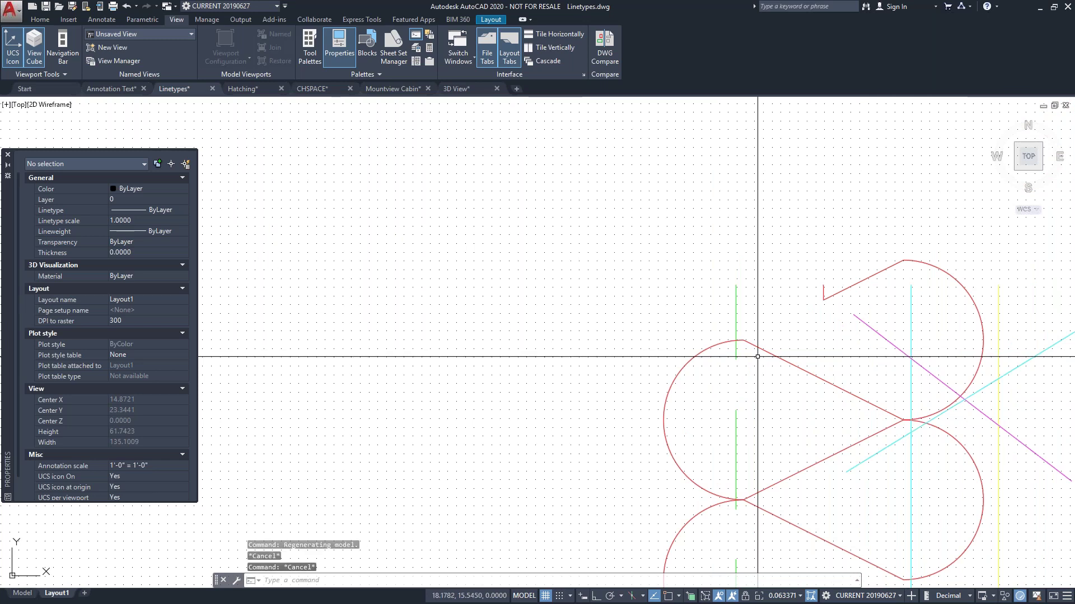
text(PS)
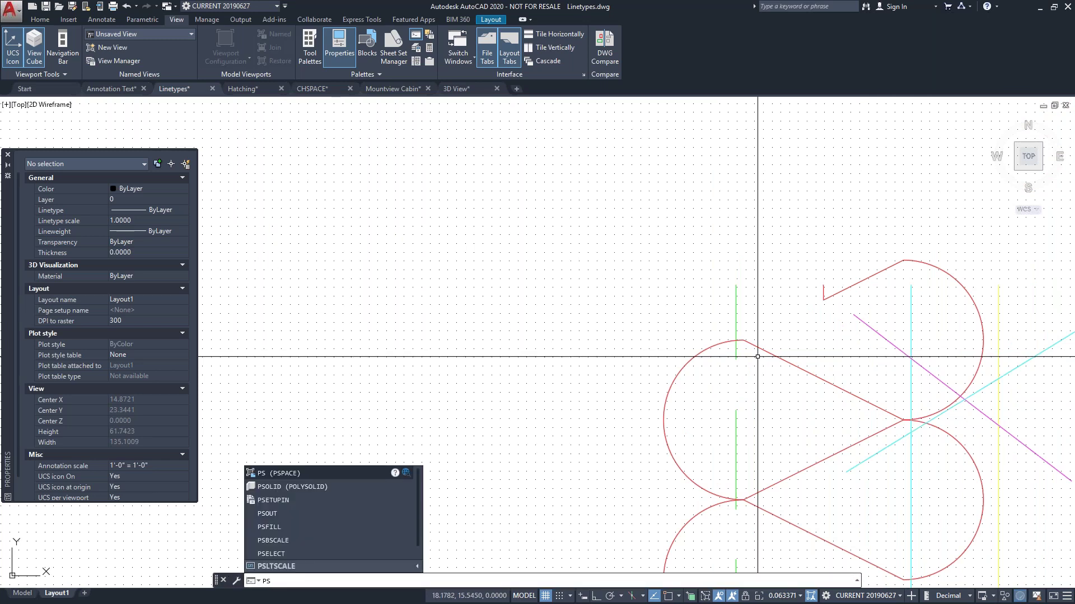
key(Return)
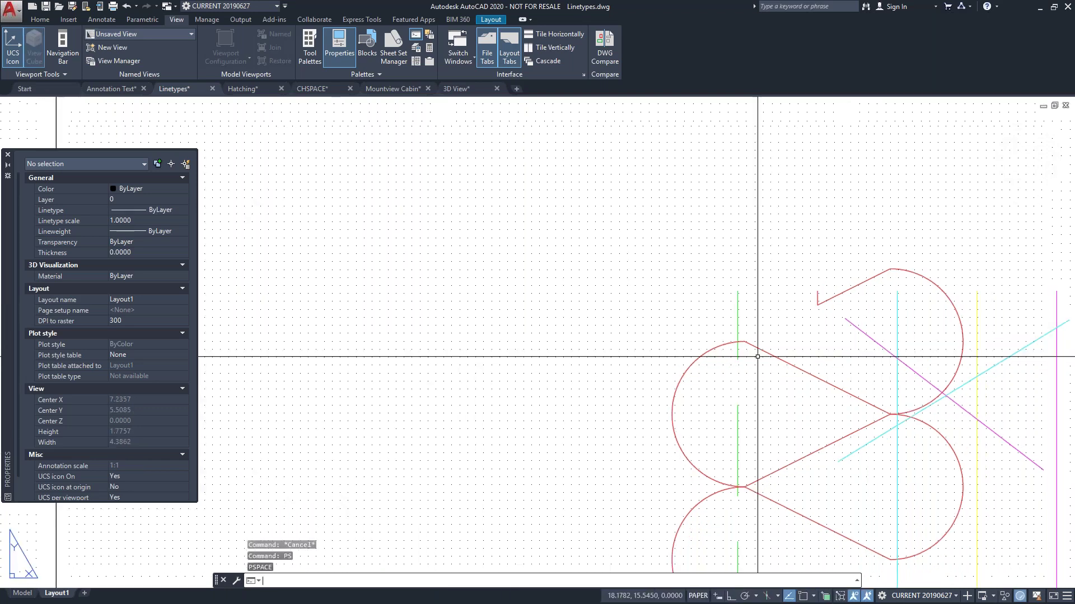
scroll(757, 356, down, 7)
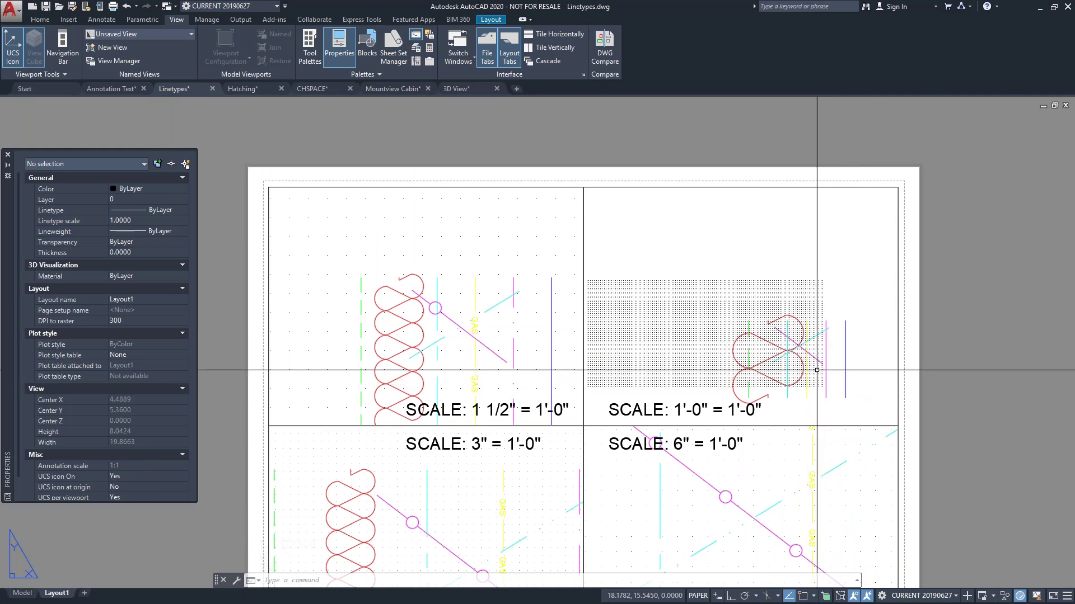
Enter model space through the enlarged 1'-0" = 1'-0" viewport, return to paper space with PSPACE, and reactivate the viewport at full-sheet view
scroll(780, 360, up, 9)
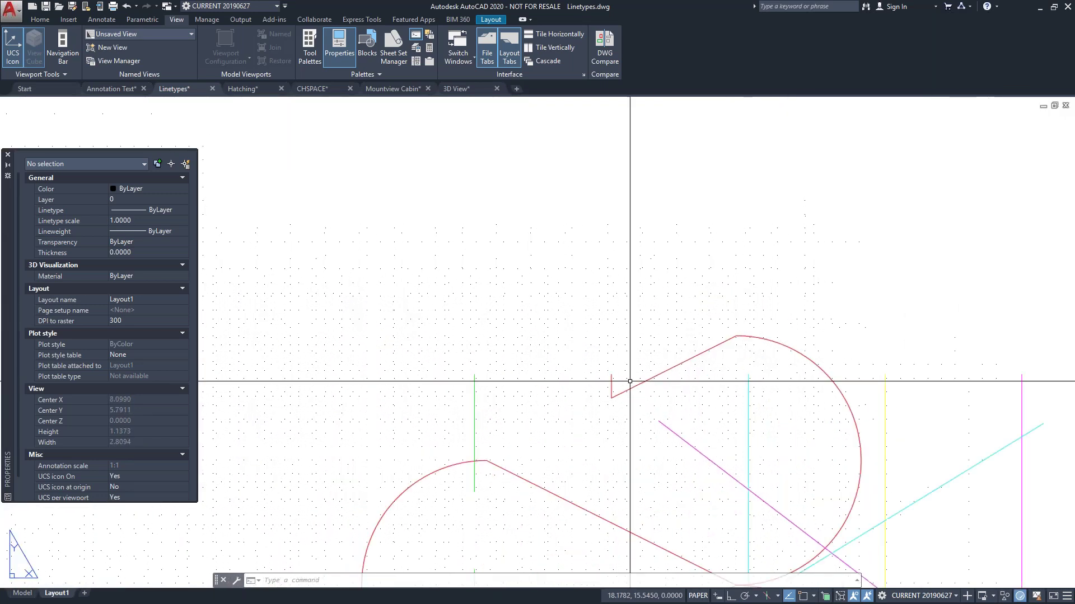
double_click(523, 360)
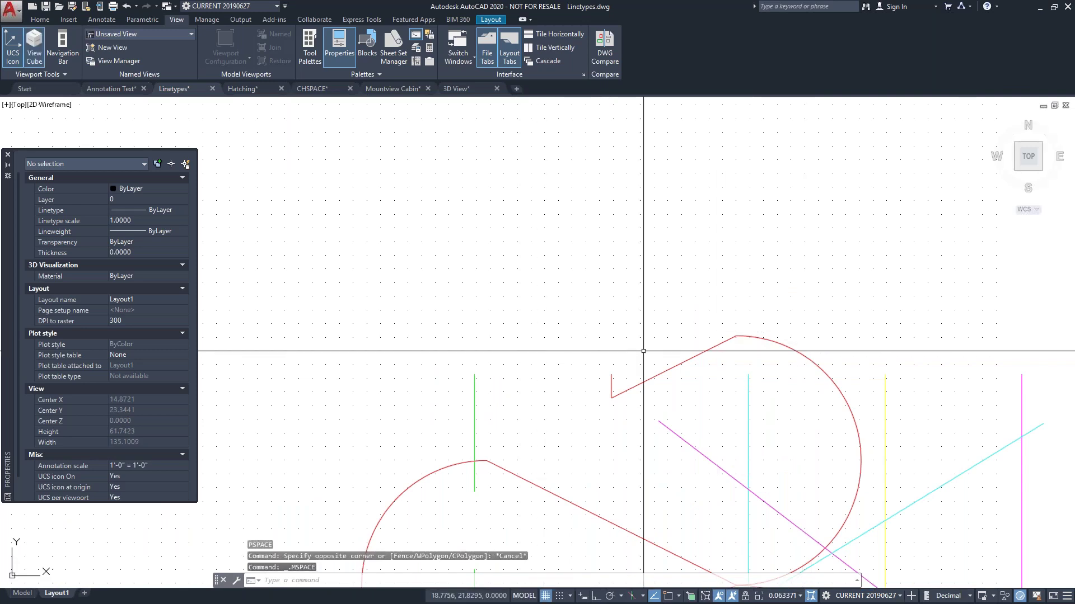
text(PS)
key(Return)
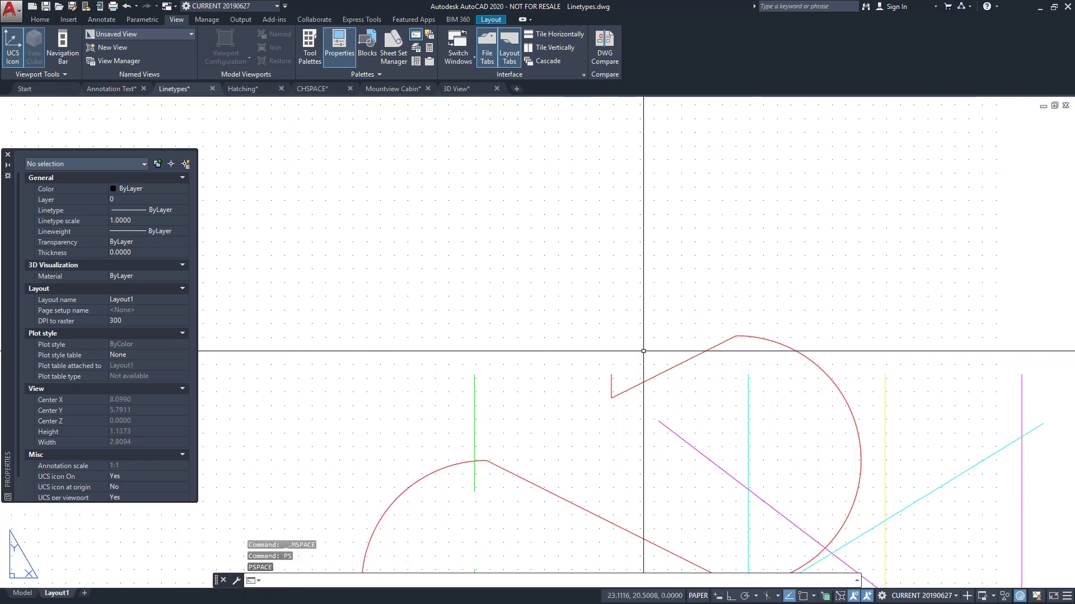
scroll(858, 253, down, 5)
click(956, 302)
click(962, 300)
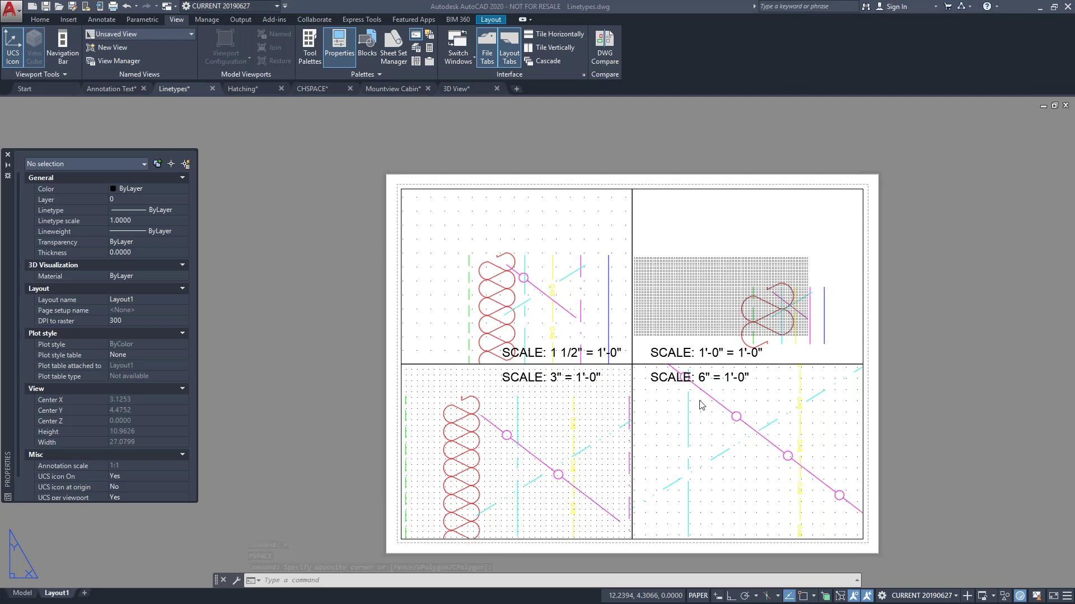
double_click(734, 294)
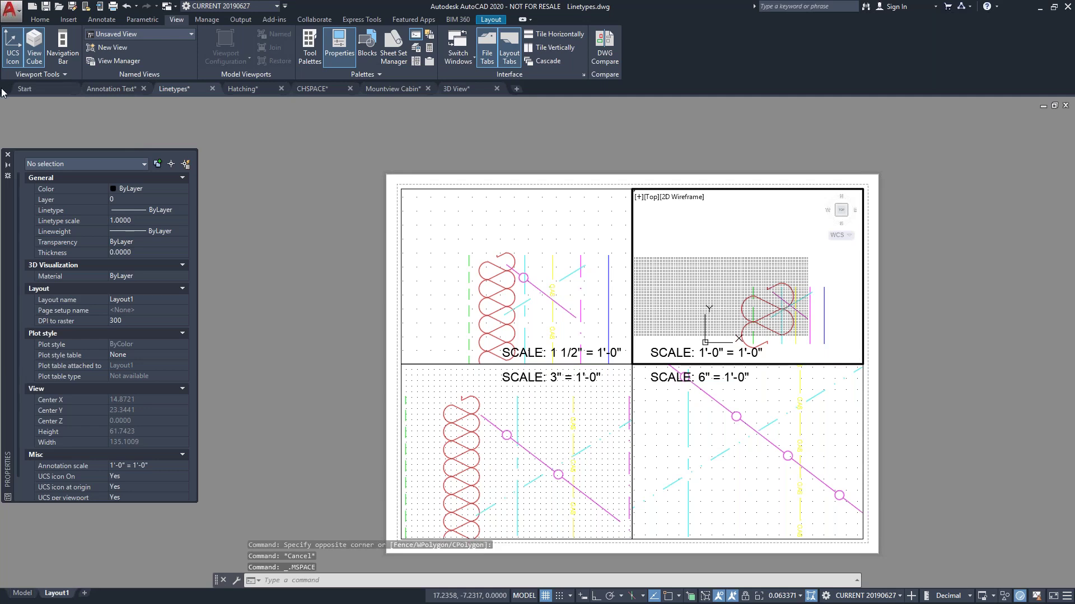
Look through the Annotation Text and 3D View drawings, and show the ELEVATIONS layout of the Mountview Cabin drawing
click(120, 88)
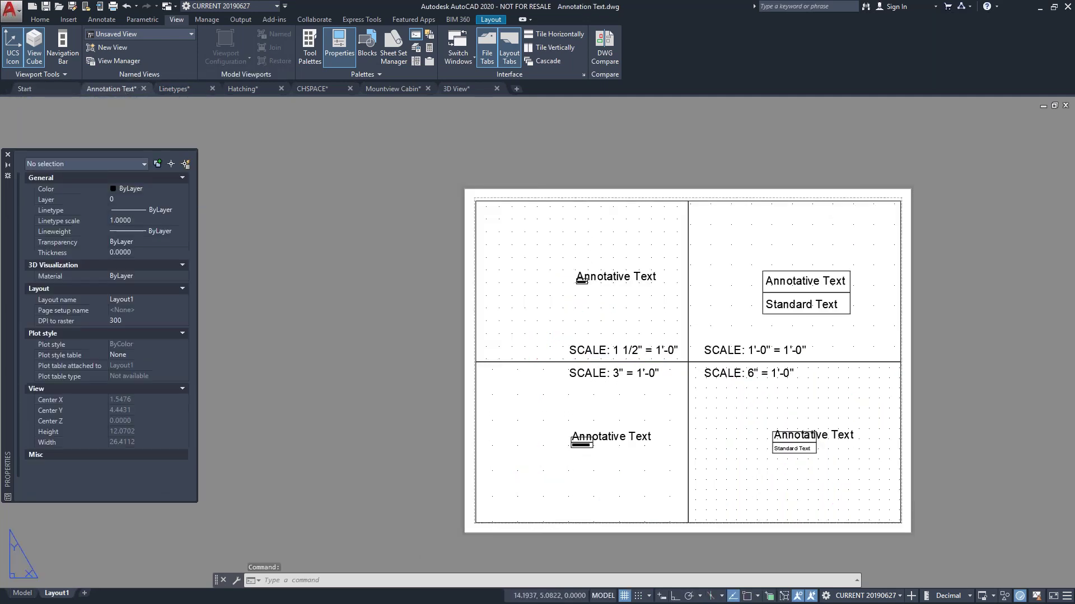
click(476, 89)
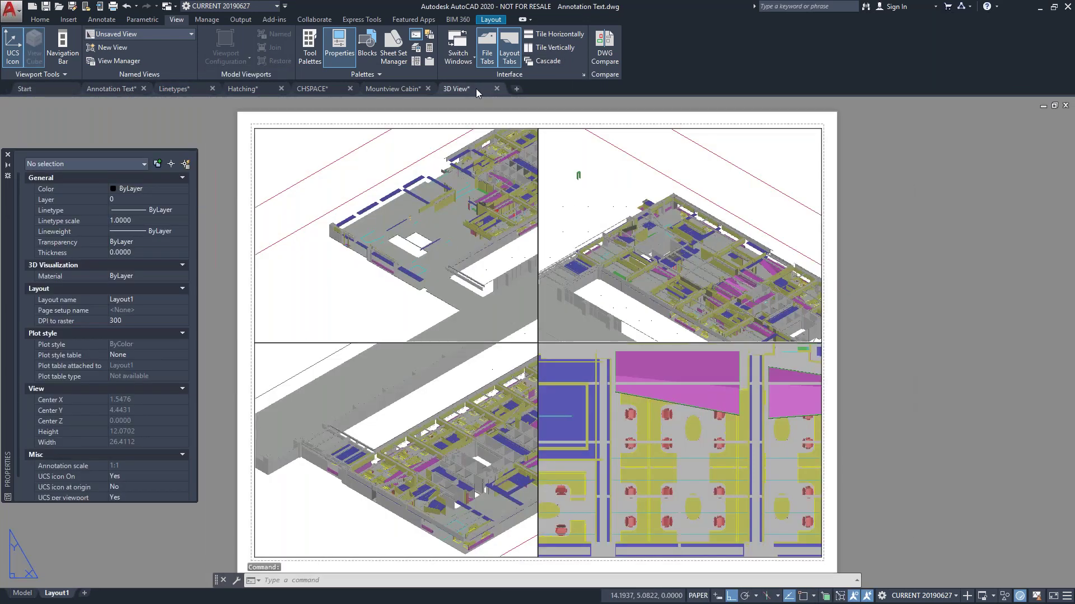
click(393, 89)
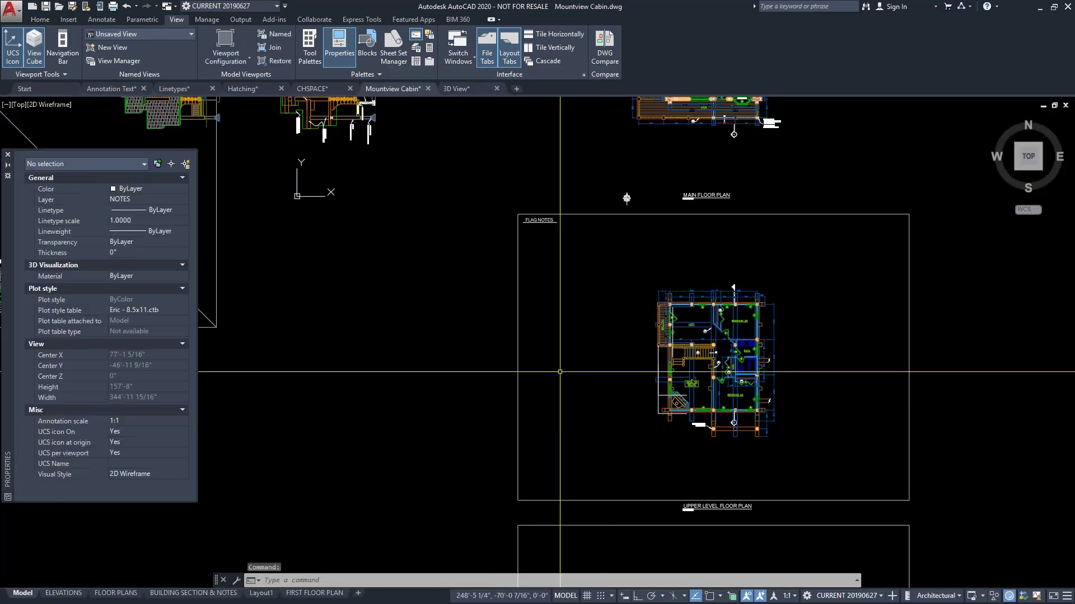
click(64, 593)
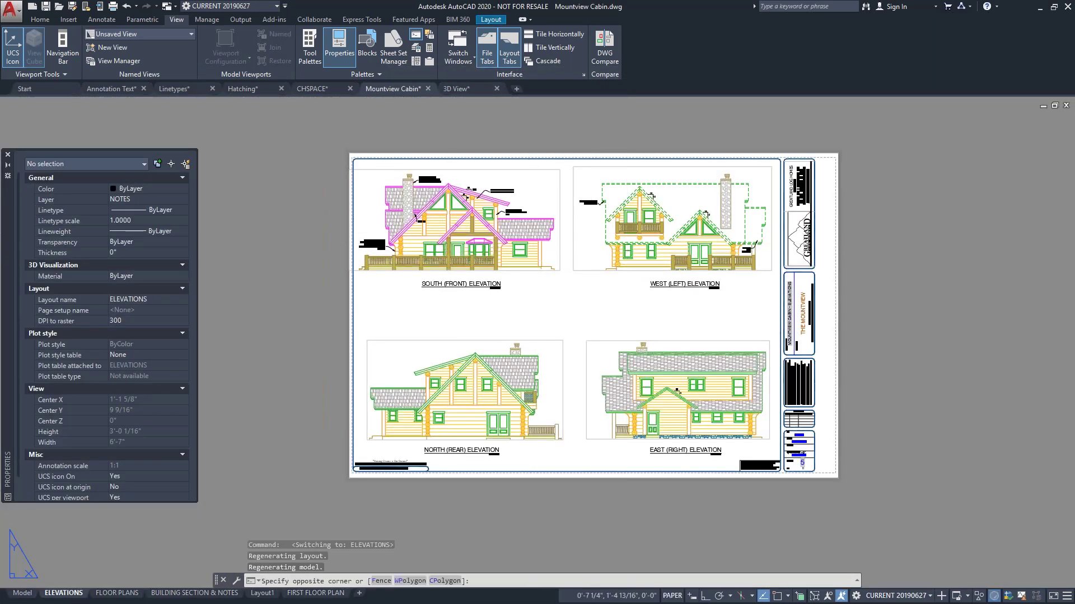
Activate the South (Front) Elevation viewport and add an empty group filter in the Layer Properties Manager
double_click(425, 223)
click(40, 19)
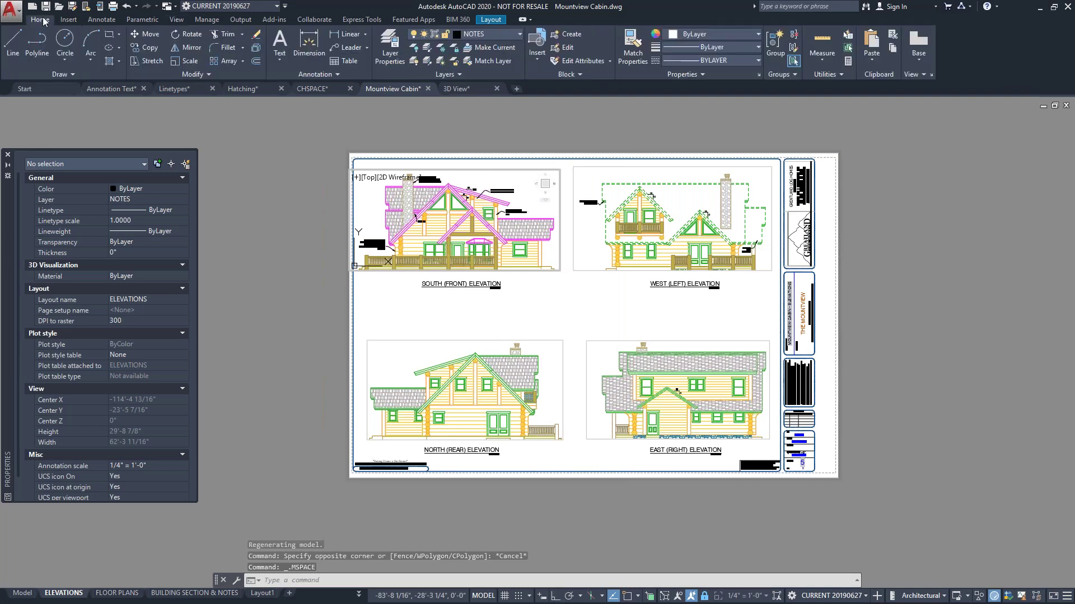
click(390, 50)
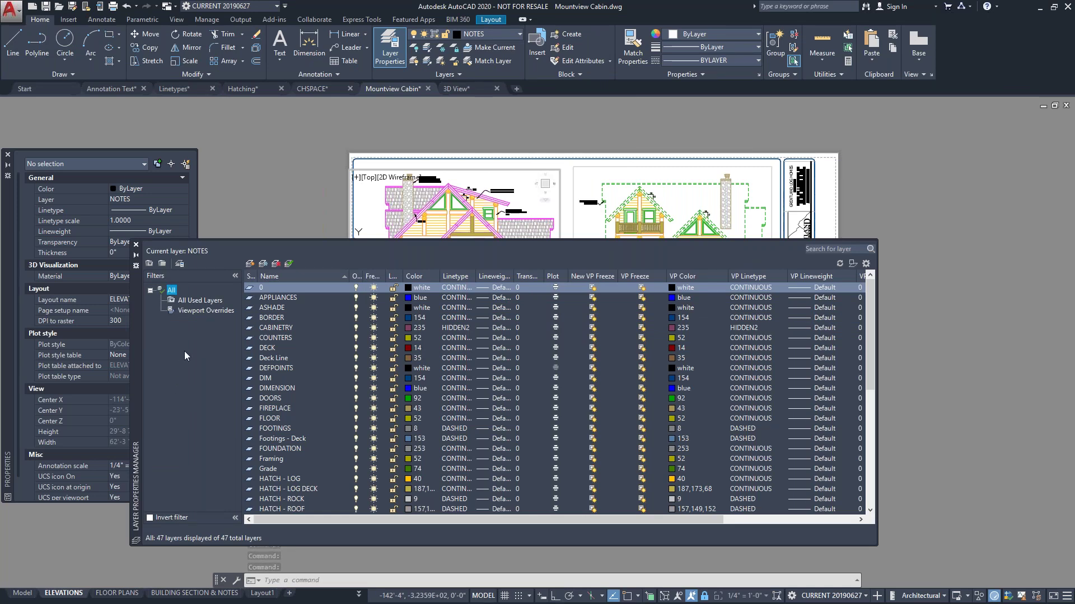
click(163, 264)
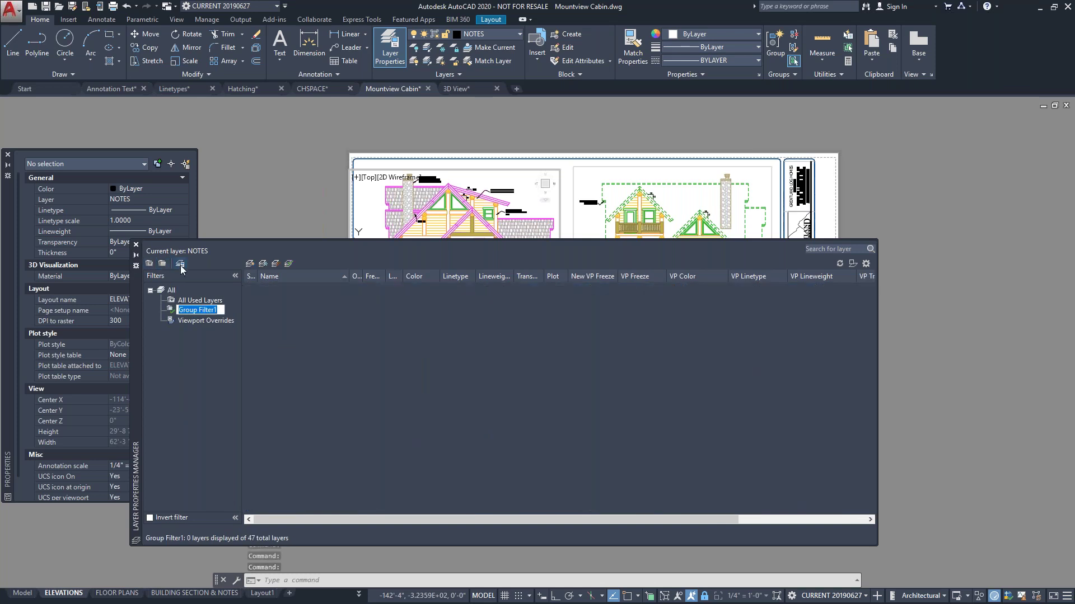
Save the current layer settings as a new layer state named MAGENTA ROOF in the Layer States Manager
click(181, 265)
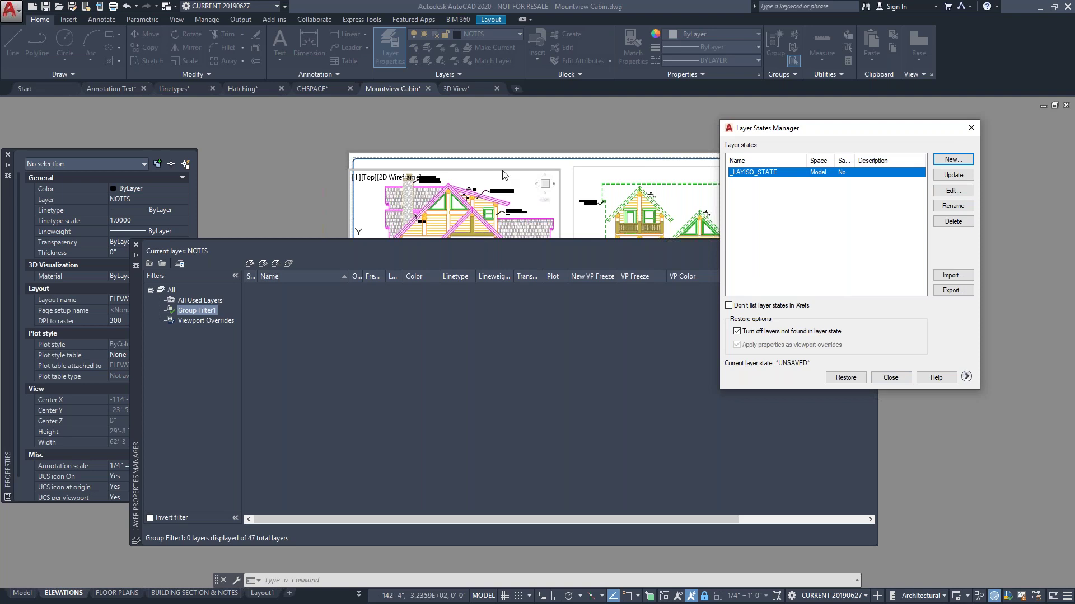
click(961, 161)
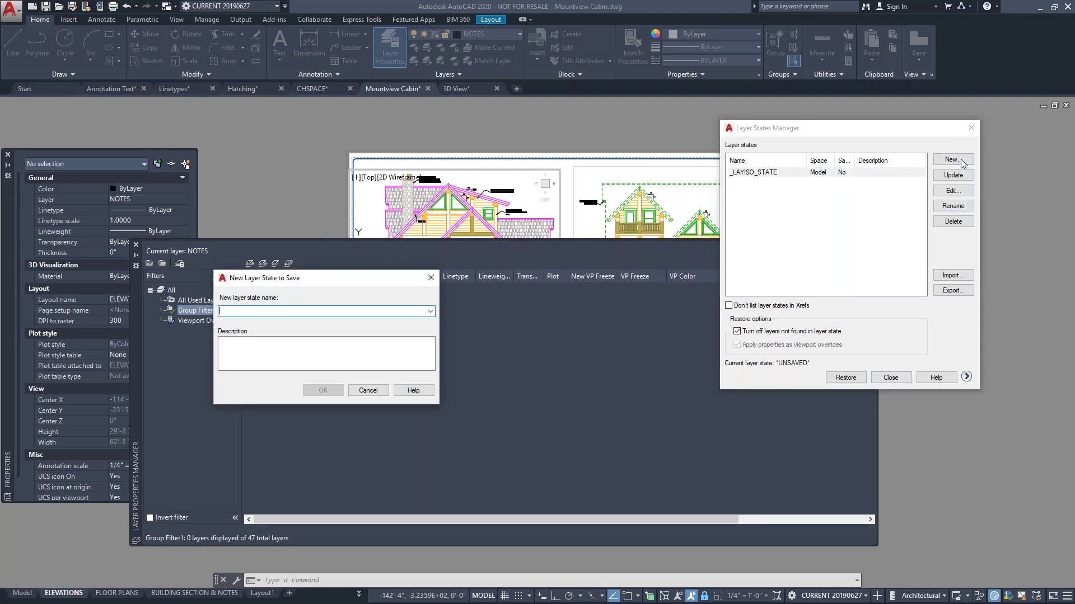
text(MAGENTA ROOF)
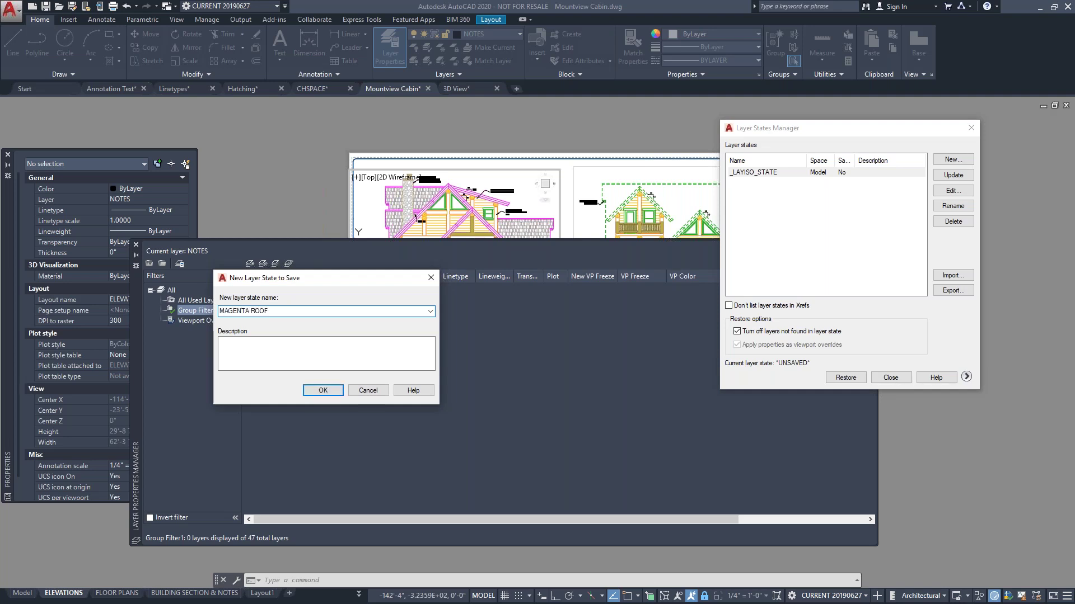
key(Return)
Review the layer properties stored in the MAGENTA ROOF state with the Plot and New VP Freeze columns widened, and close the layer managers without editing
click(945, 191)
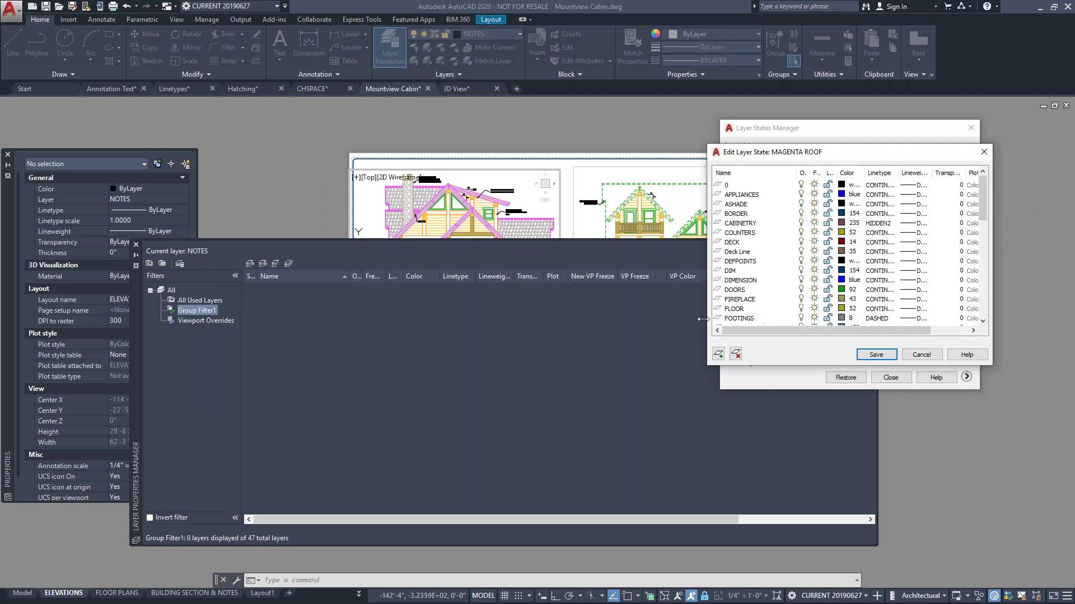
drag(707, 319, 263, 367)
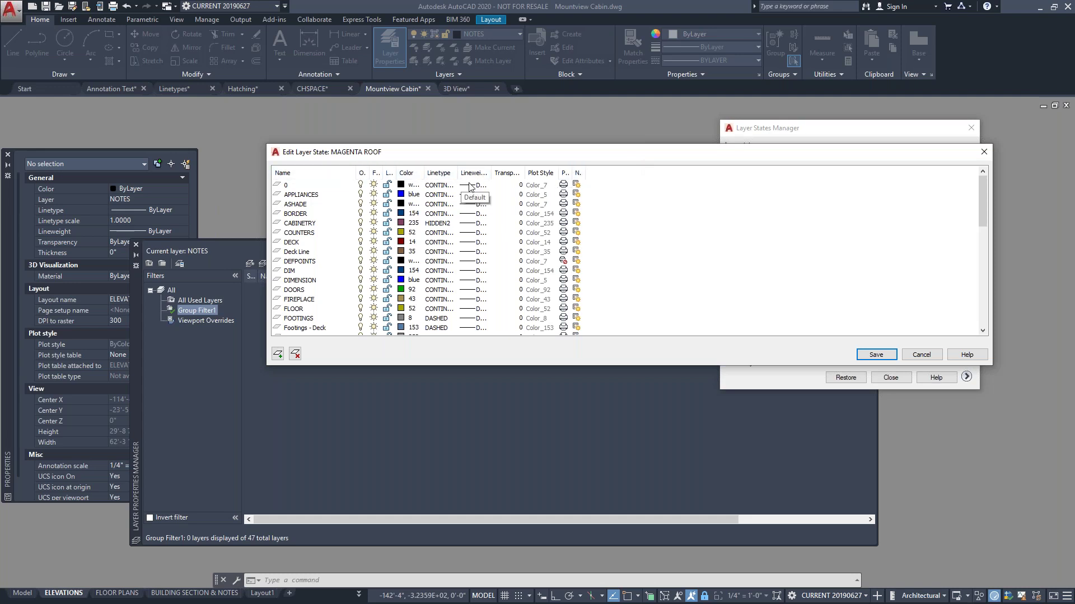
drag(583, 173, 659, 173)
drag(578, 170, 593, 171)
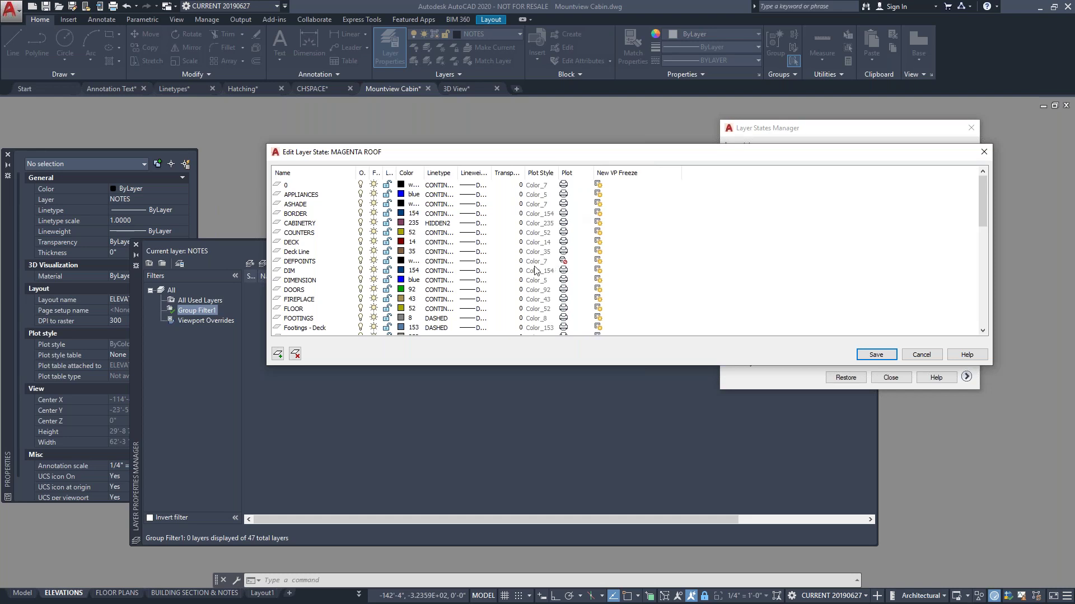
scroll(534, 271, down, 10)
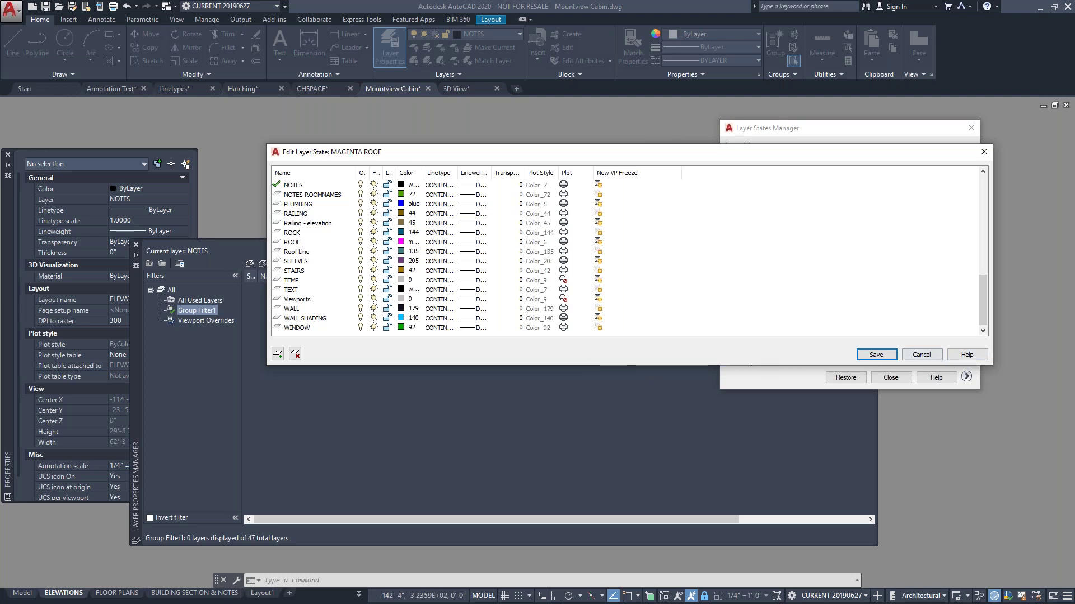
click(931, 359)
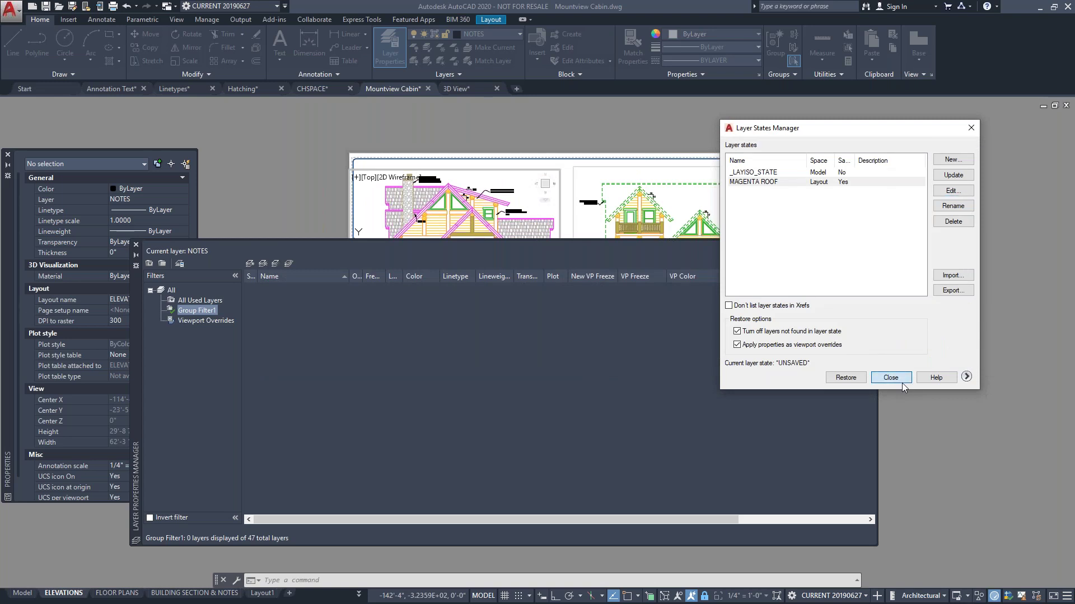
click(902, 383)
click(136, 244)
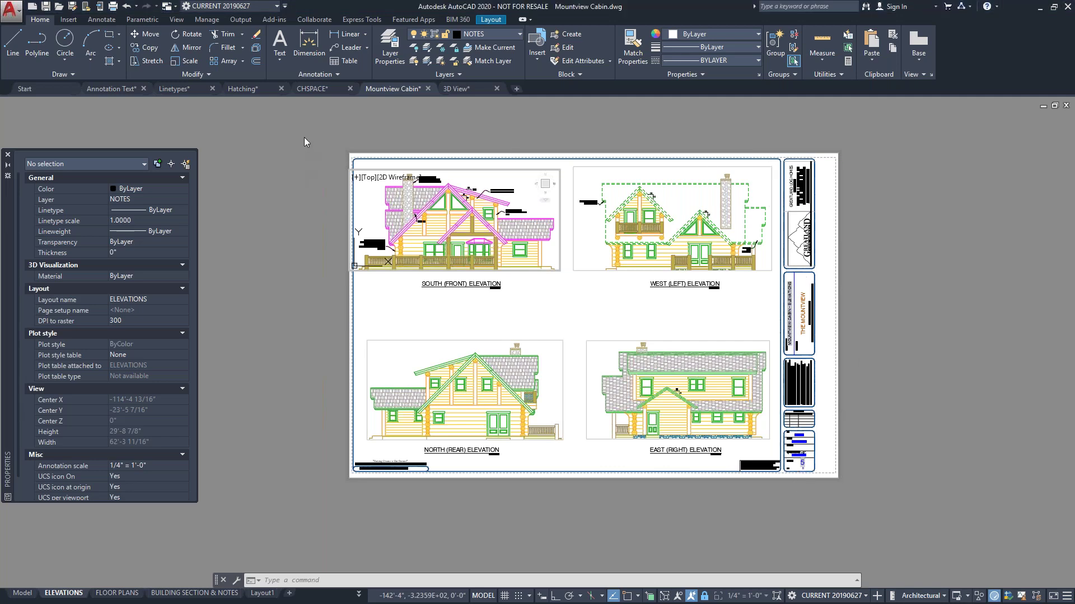
Leave the South (Front) Elevation viewport for paper space, inspect the title block's properties, and clear the selection
scroll(806, 137, up, 2)
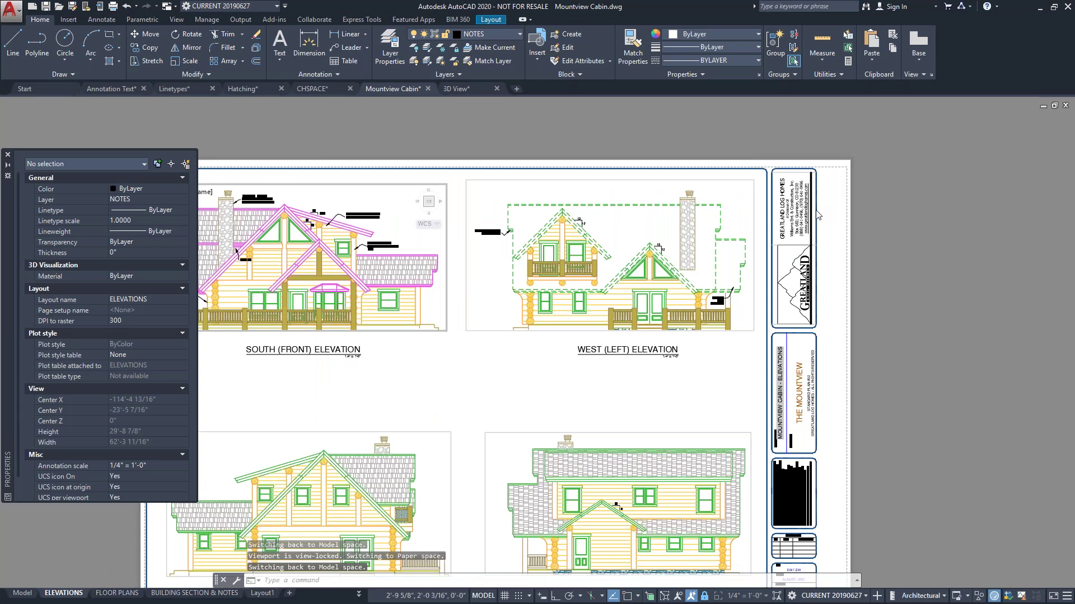
double_click(960, 327)
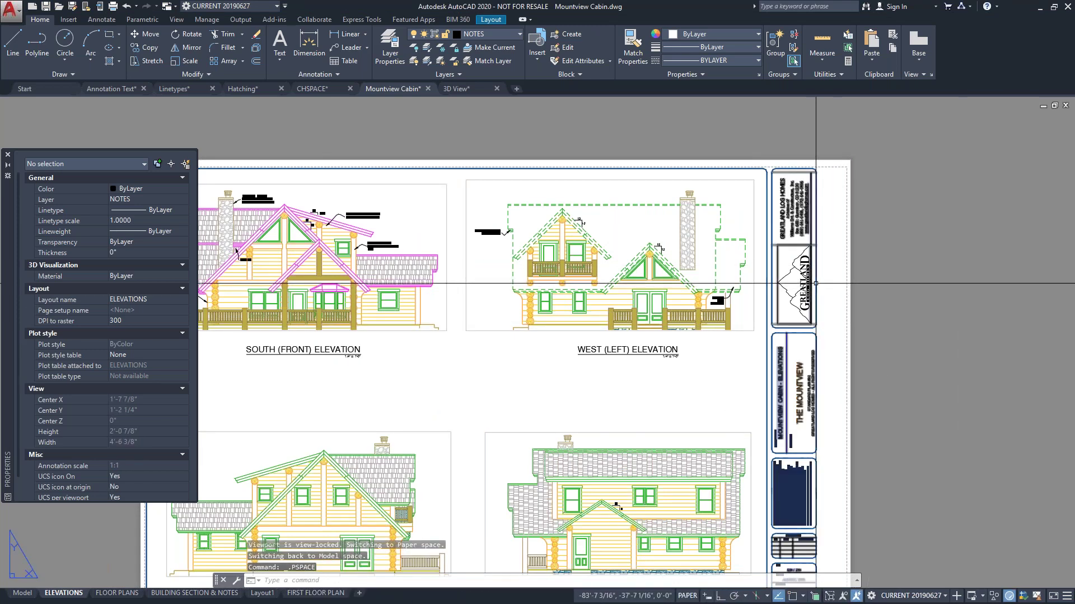
click(815, 281)
scroll(789, 216, down, 2)
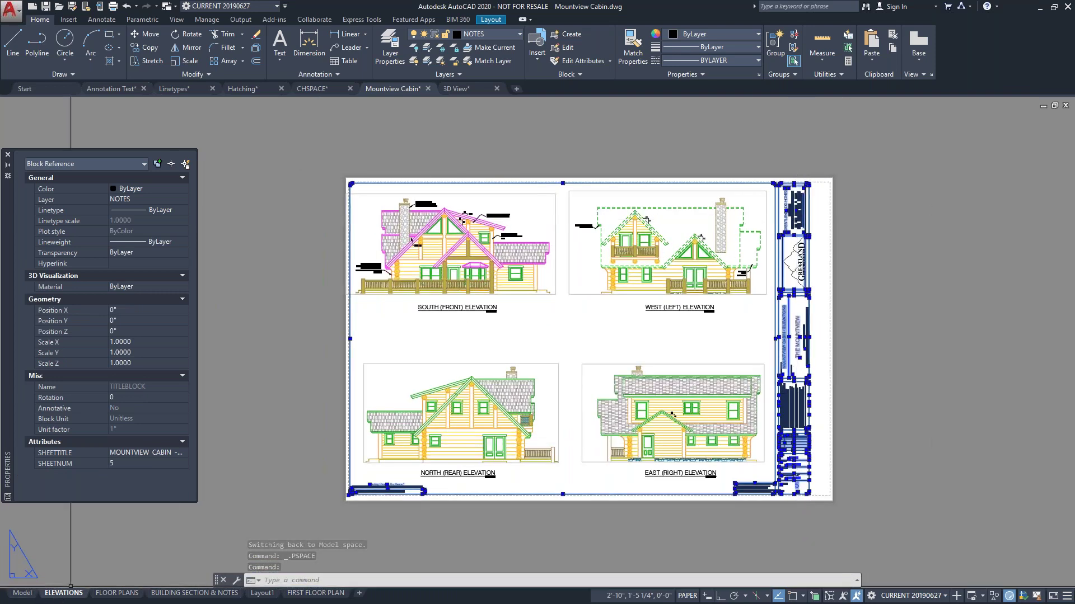
key(Escape)
key(Escape)
key(Escape)
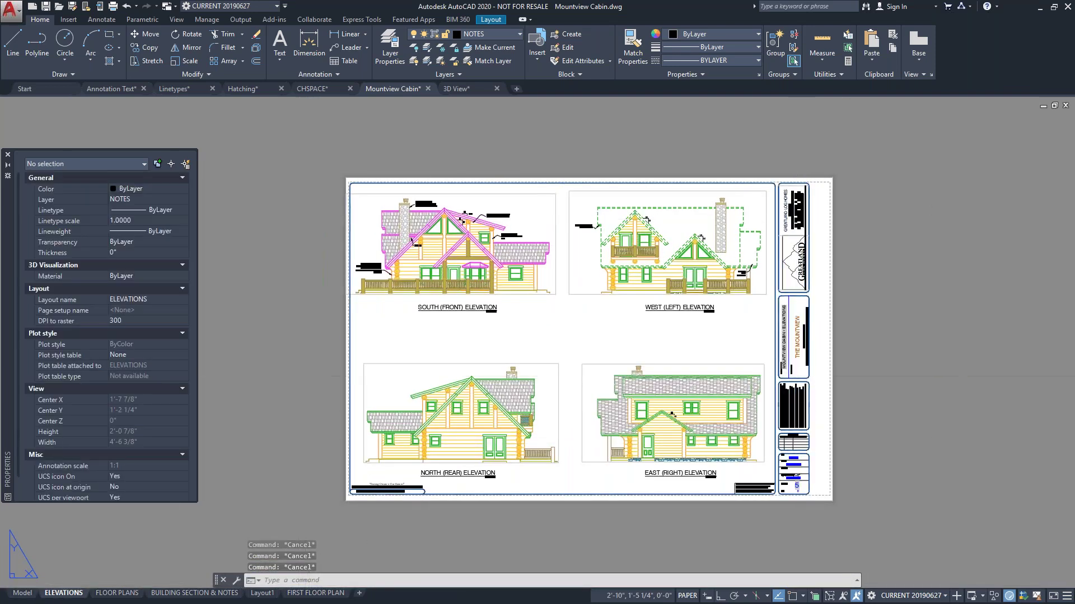
Review the plot settings of the ELEVATIONS layout and close them without plotting
key(ctrl+p)
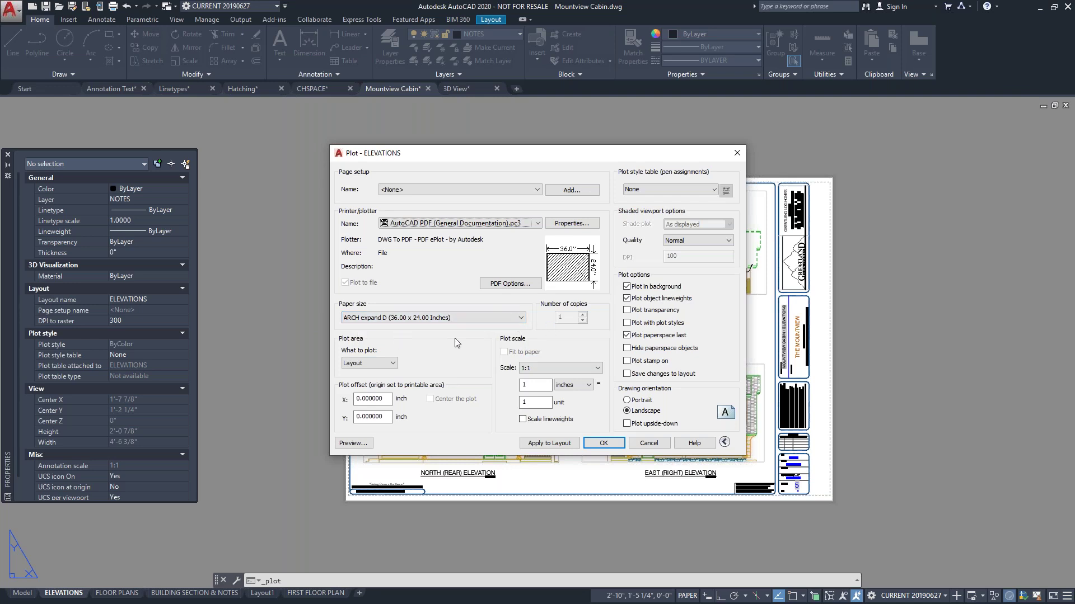
key(Escape)
key(Escape)
Select the title block on the ELEVATIONS layout and copy it to the clipboard
click(933, 379)
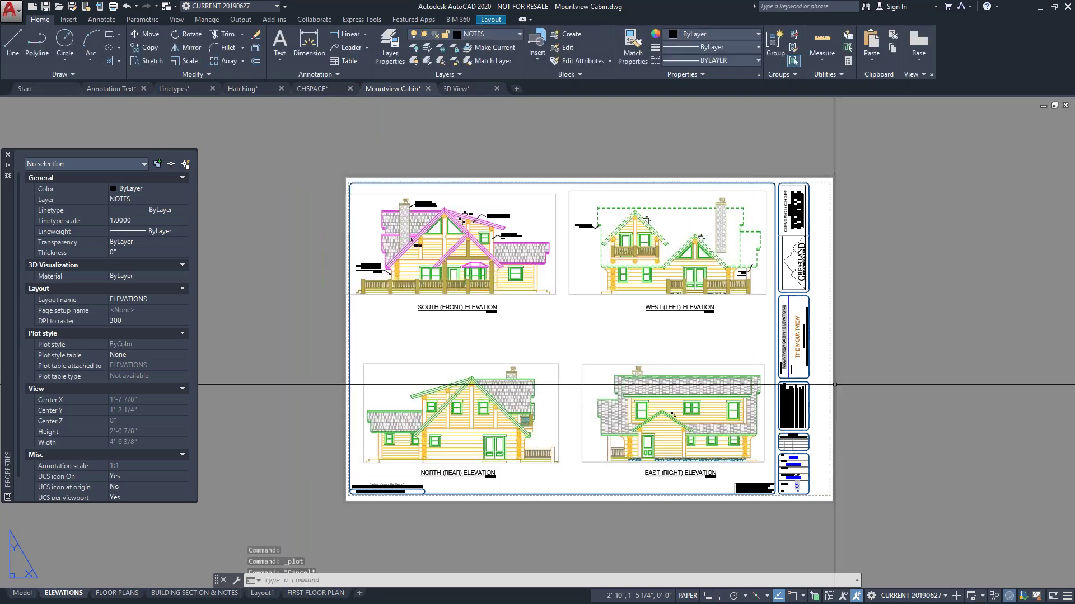
click(795, 442)
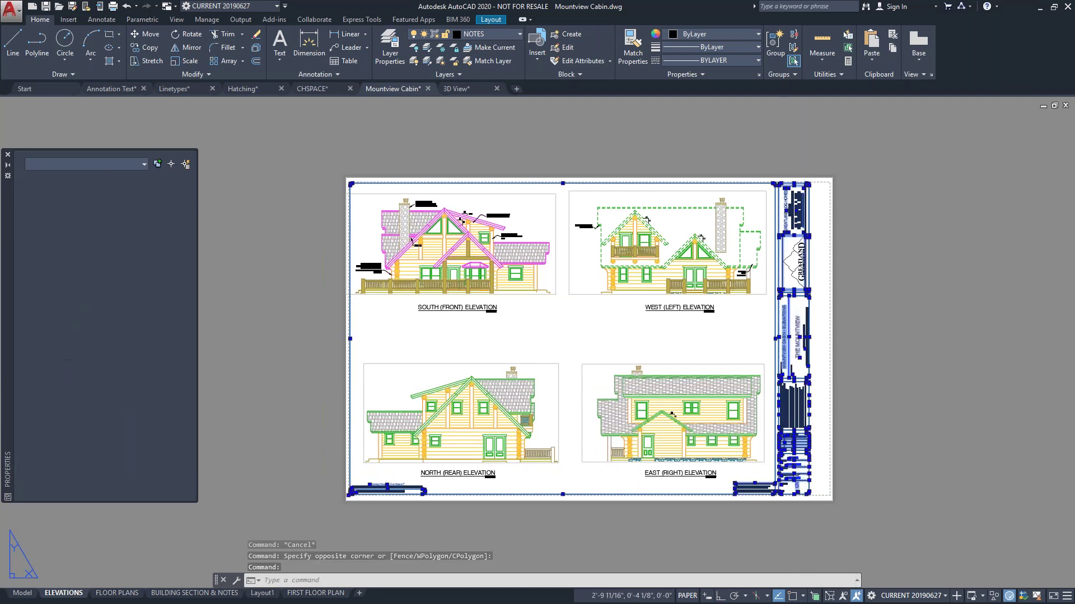
key(ctrl+c)
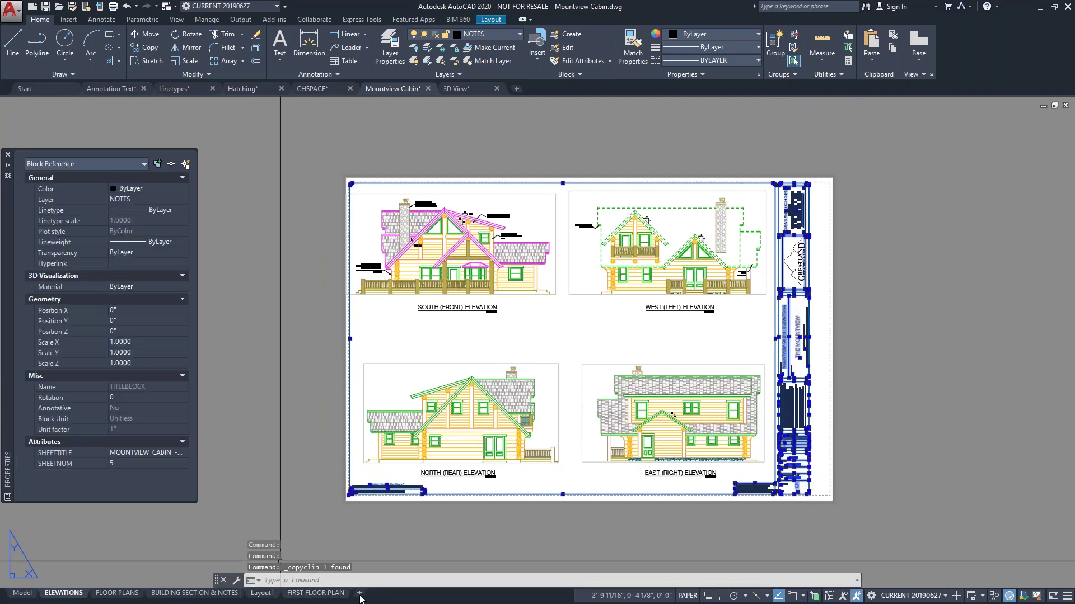
Add a new layout with the default name Layout2 and open it
click(360, 594)
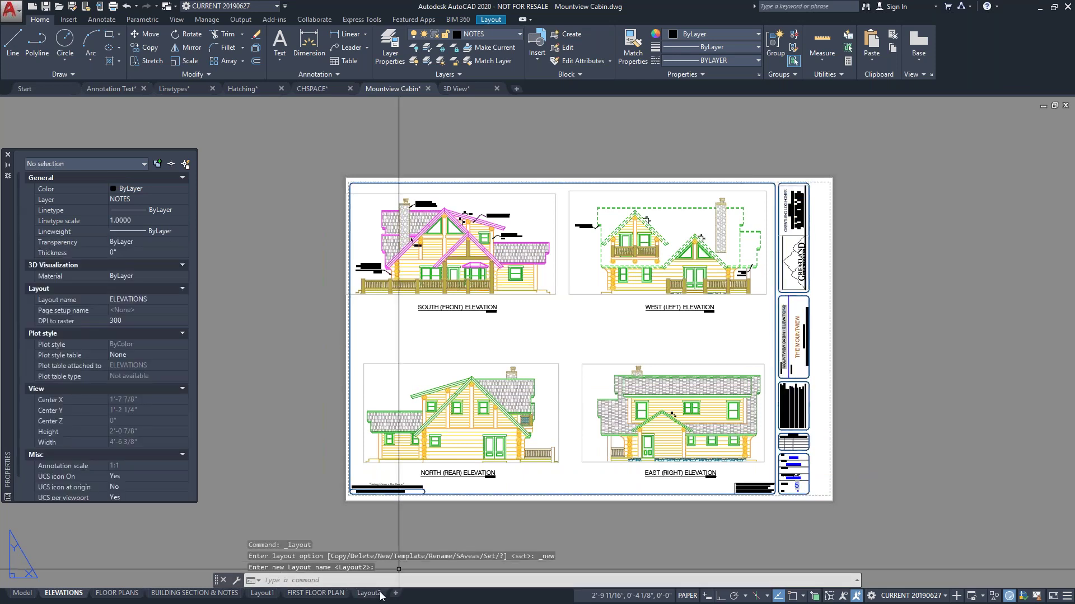
click(385, 593)
click(922, 227)
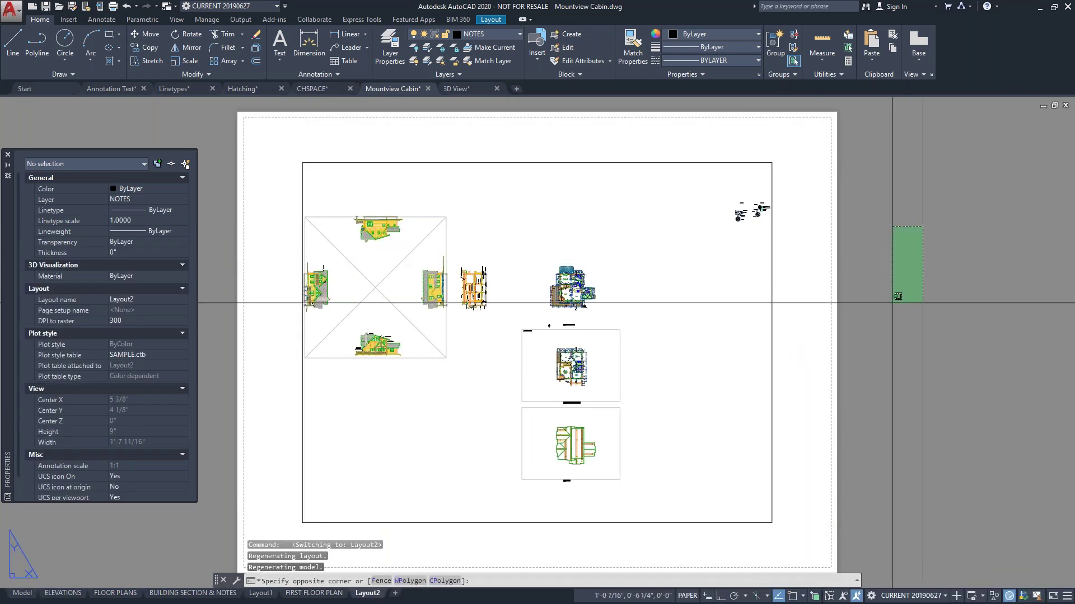
scroll(769, 297, down, 3)
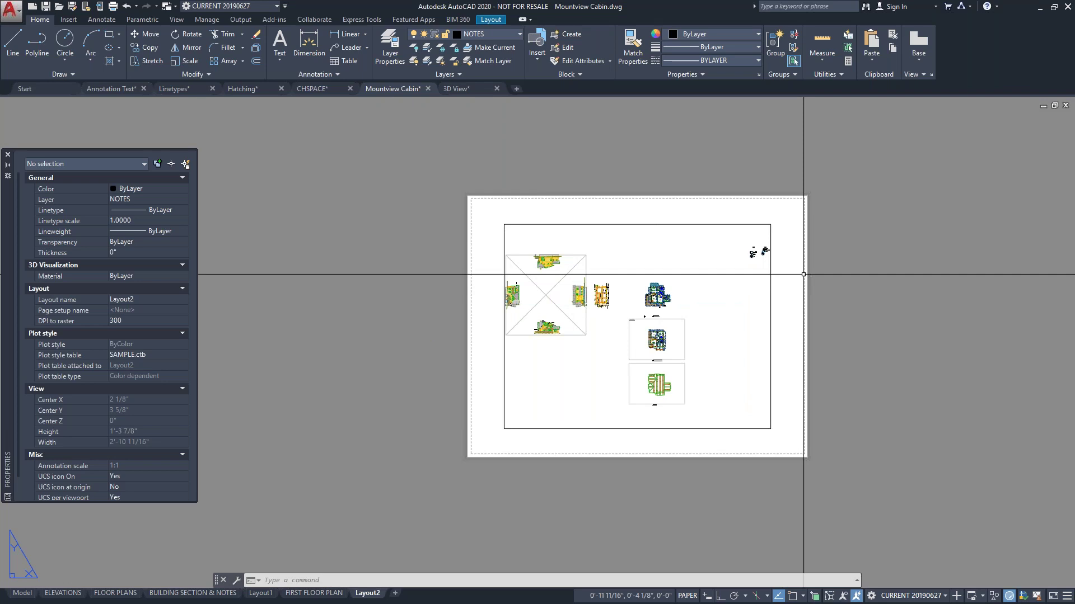
Paste the copied title block into Layout2 at insertion point 0,0,0 and zoom to the layout's extents
key(ctrl+v)
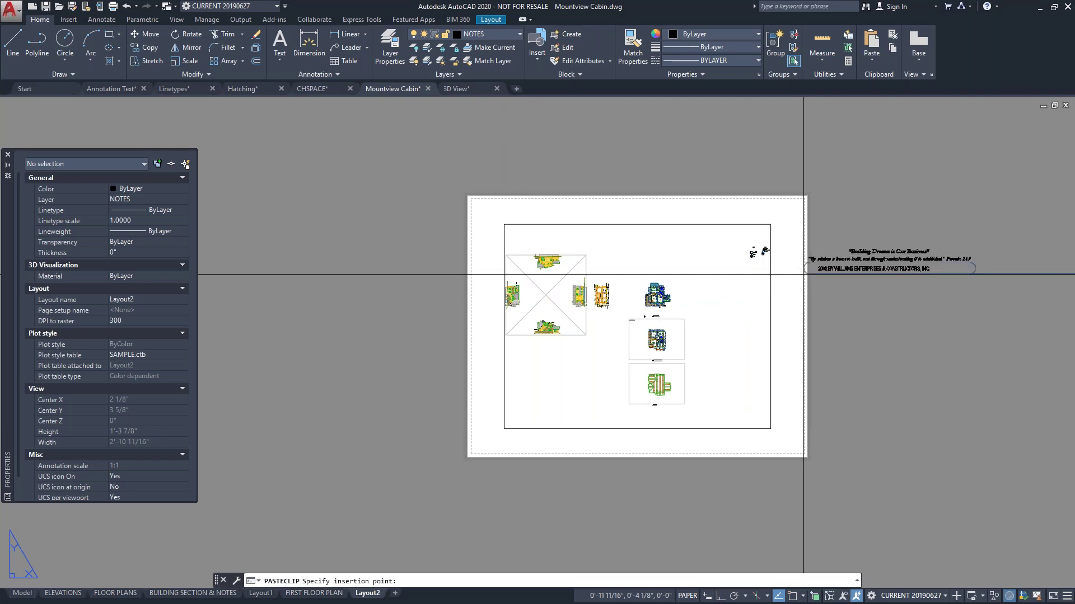
text(0,0,0)
key(Return)
key(Escape)
key(Escape)
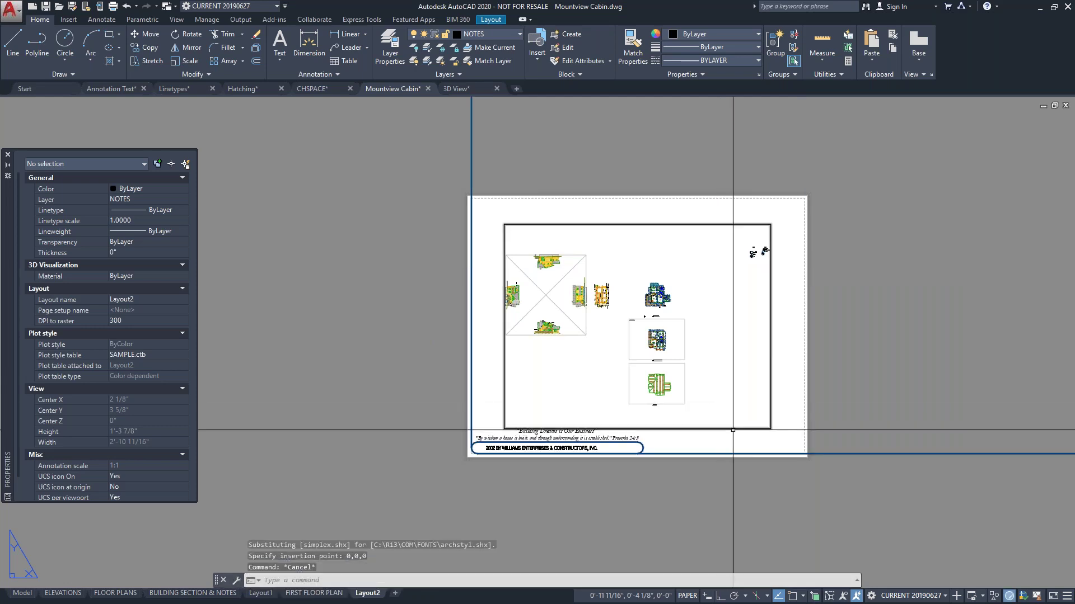
scroll(513, 490, down, 6)
text(z)
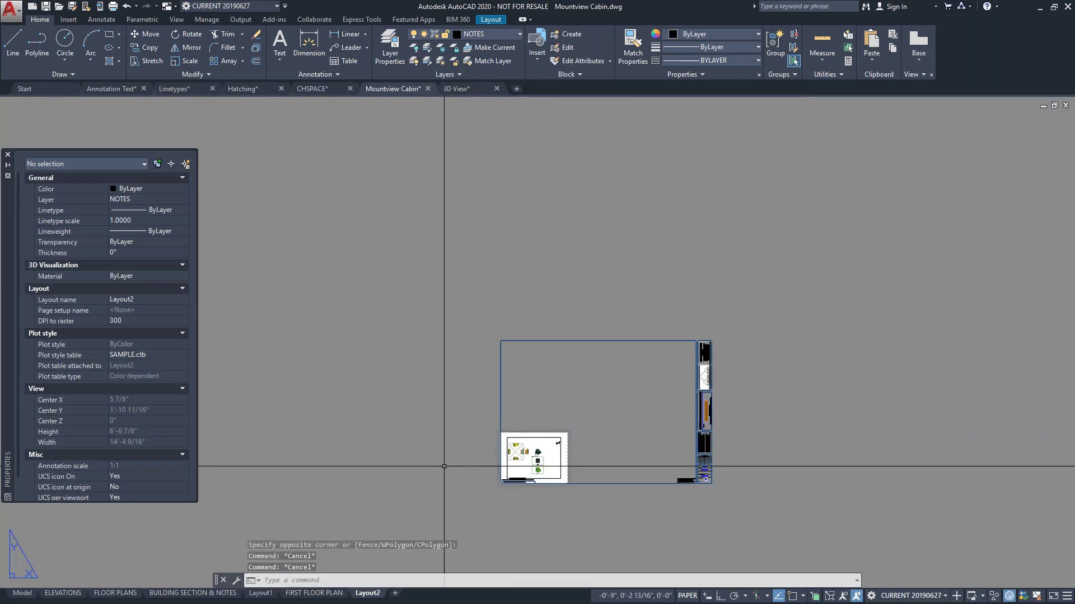
key(Return)
text(e)
key(Return)
key(Escape)
key(Escape)
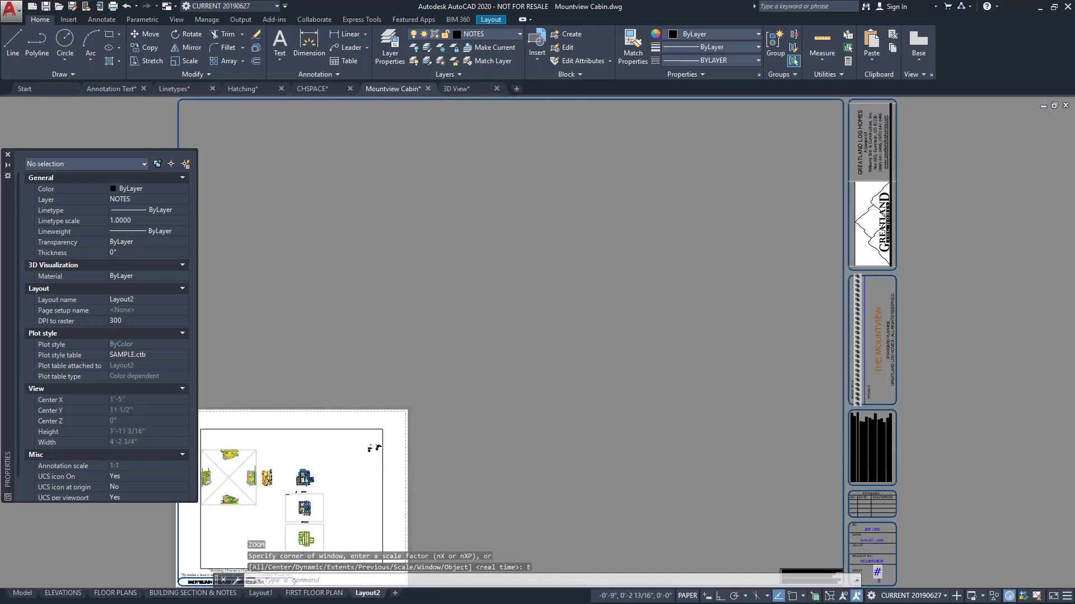
scroll(581, 388, down, 2)
key(Escape)
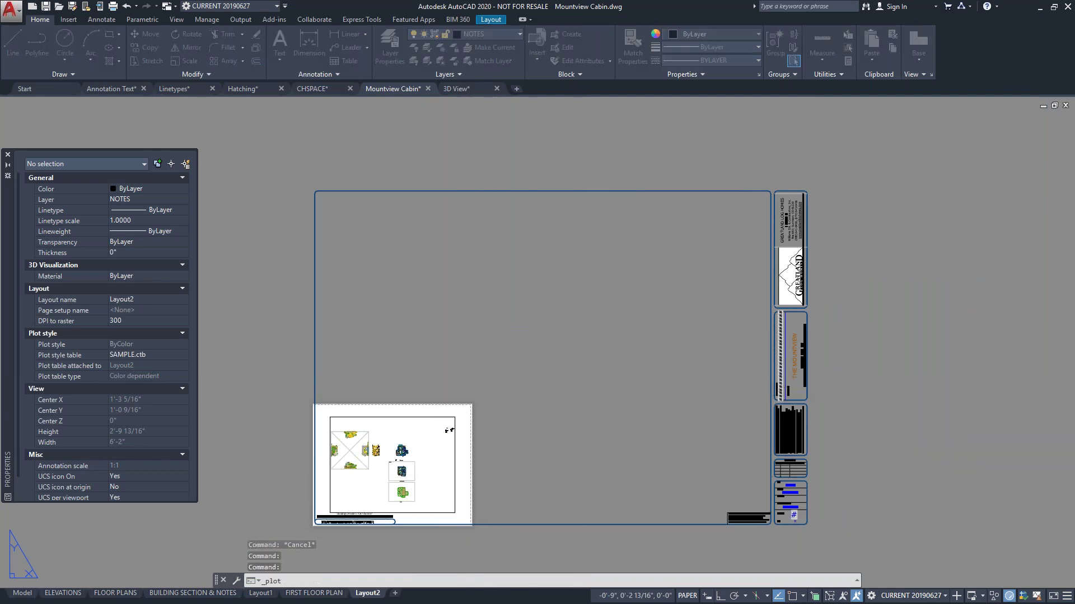
Set Layout2's plot paper size to ARCHD for the Bullzip PDF Printer and preview the plot
key(ctrl+p)
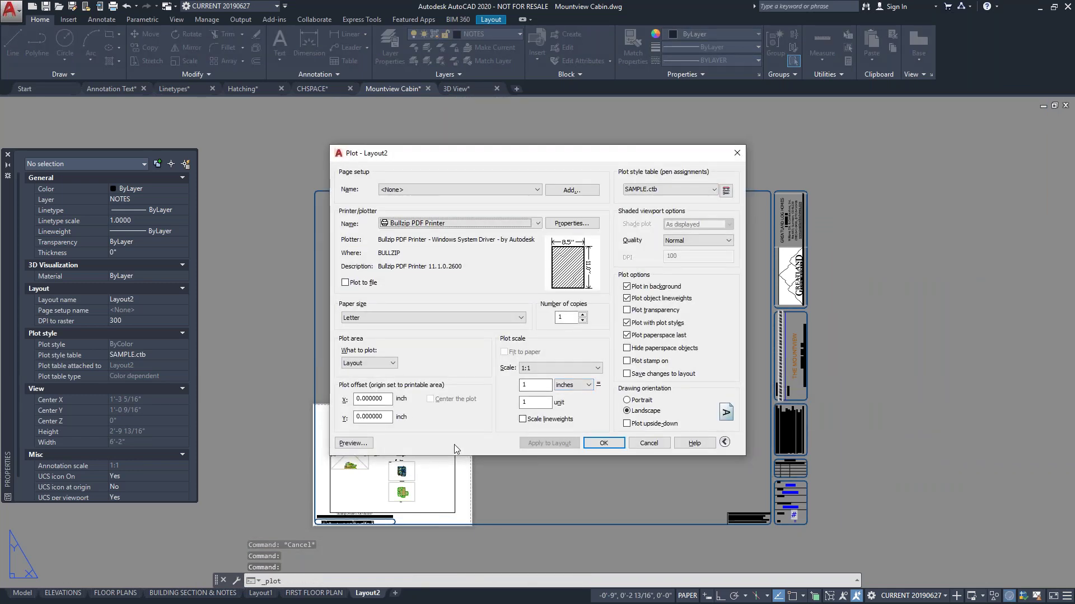
click(455, 192)
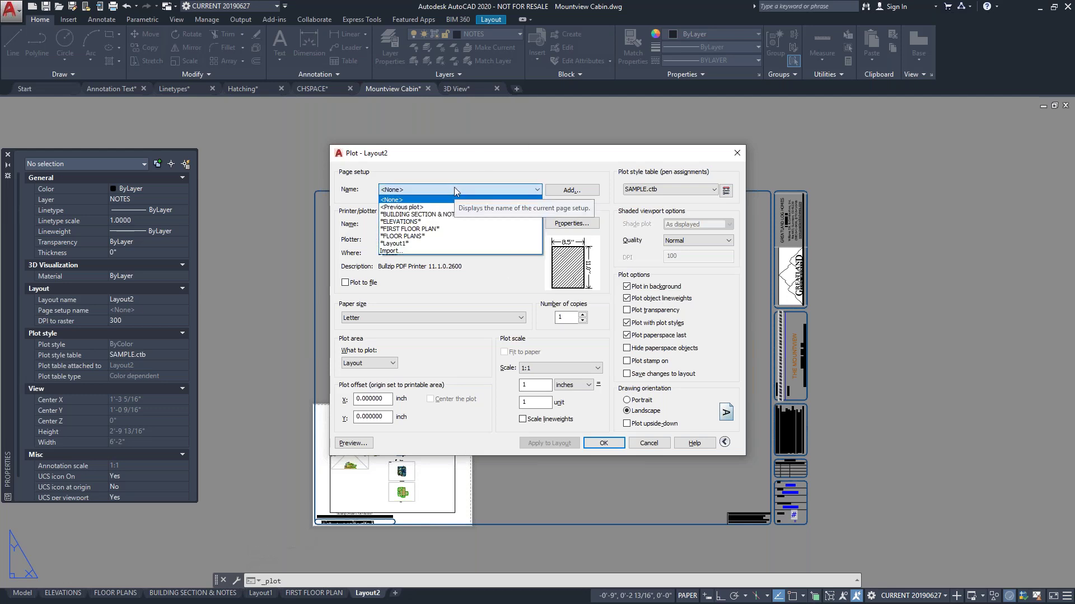
click(454, 187)
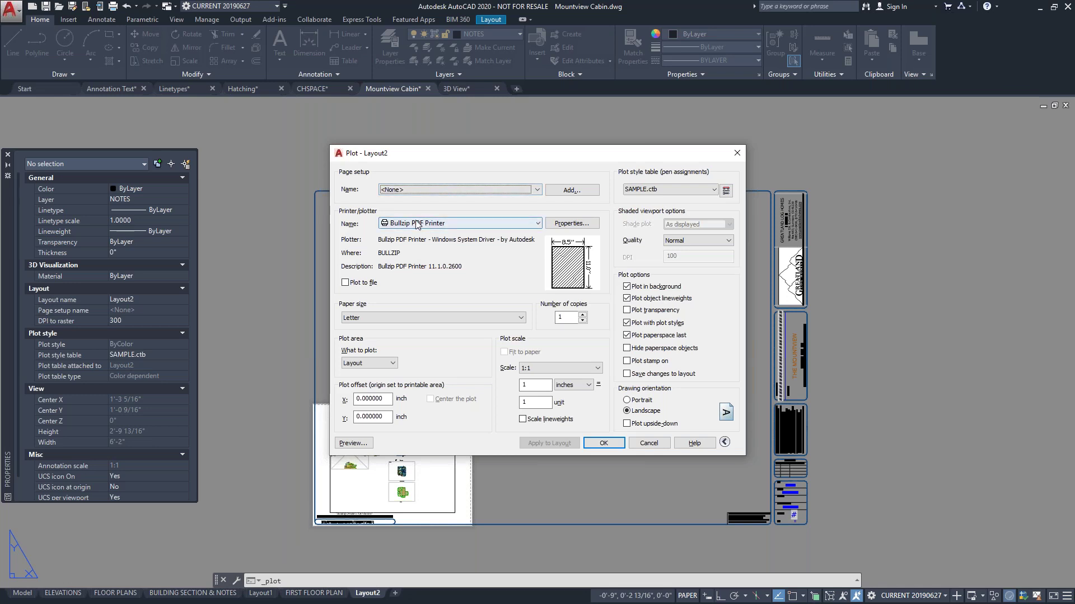
click(355, 321)
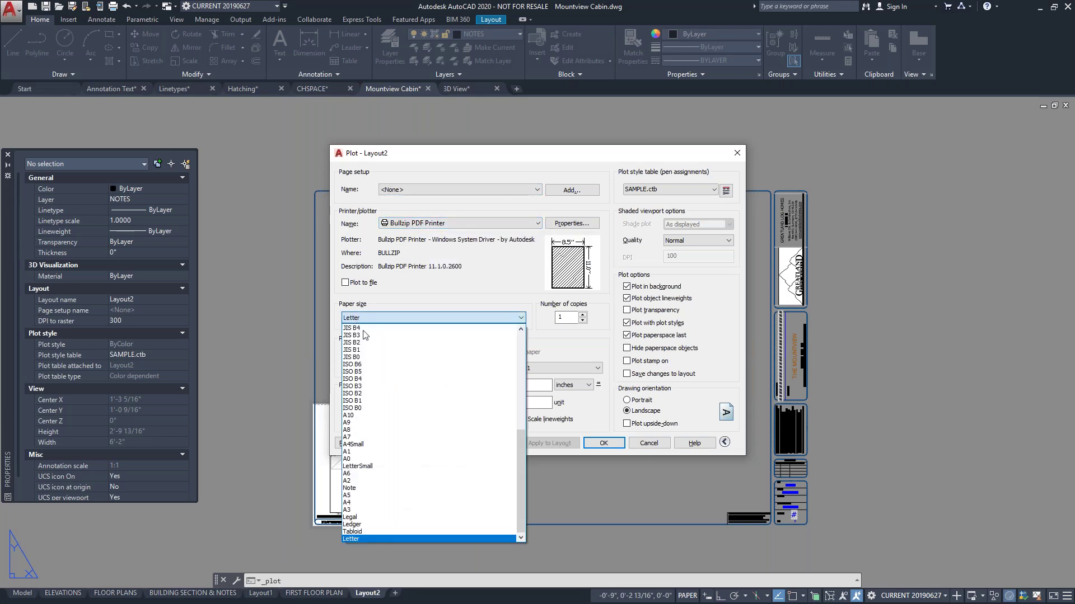
scroll(412, 514, up, 8)
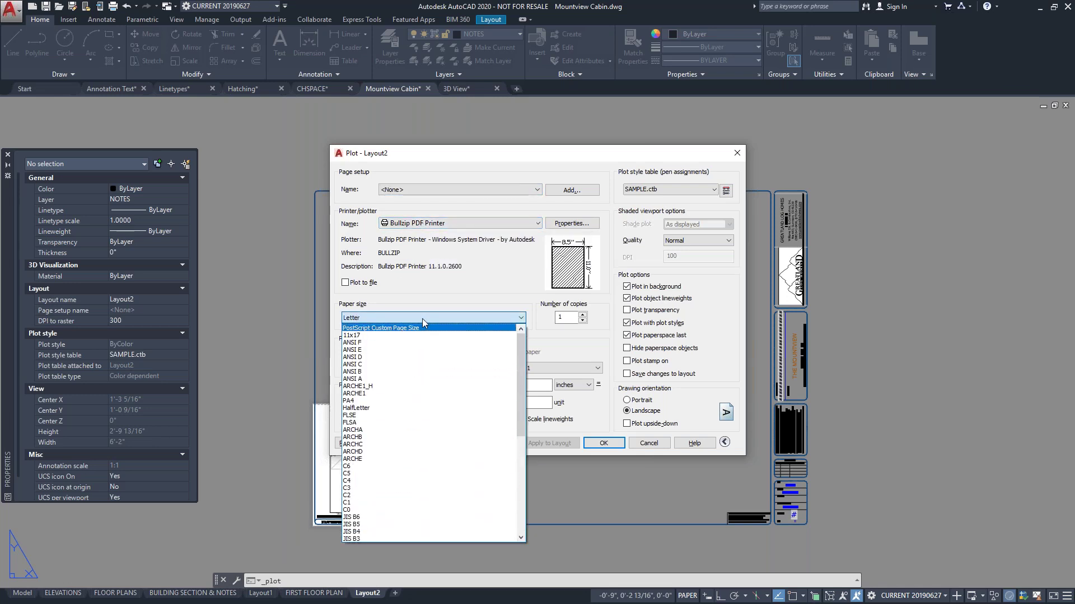
click(421, 452)
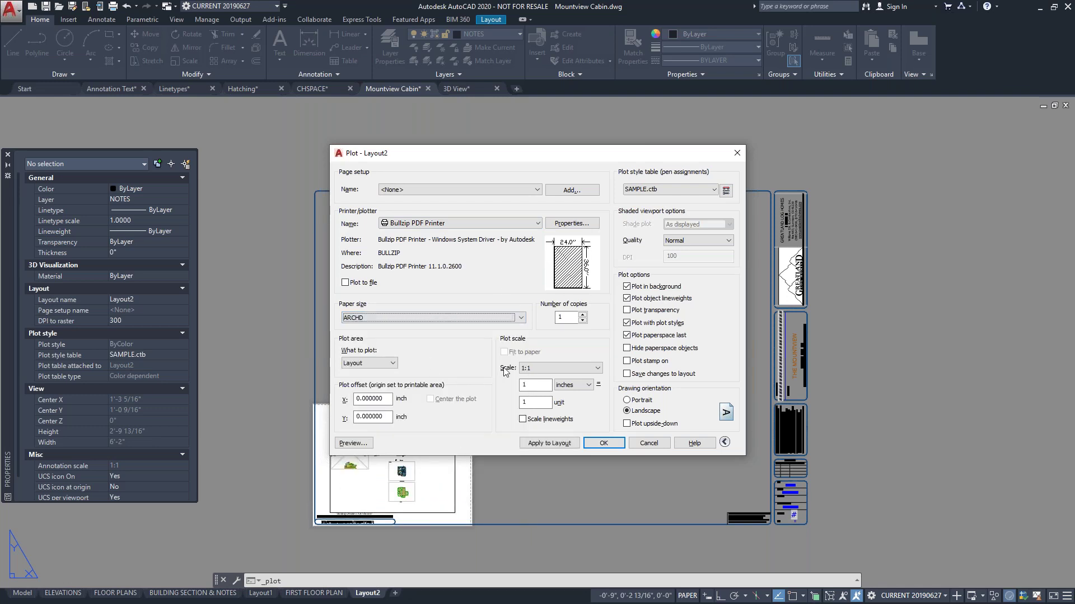
click(354, 443)
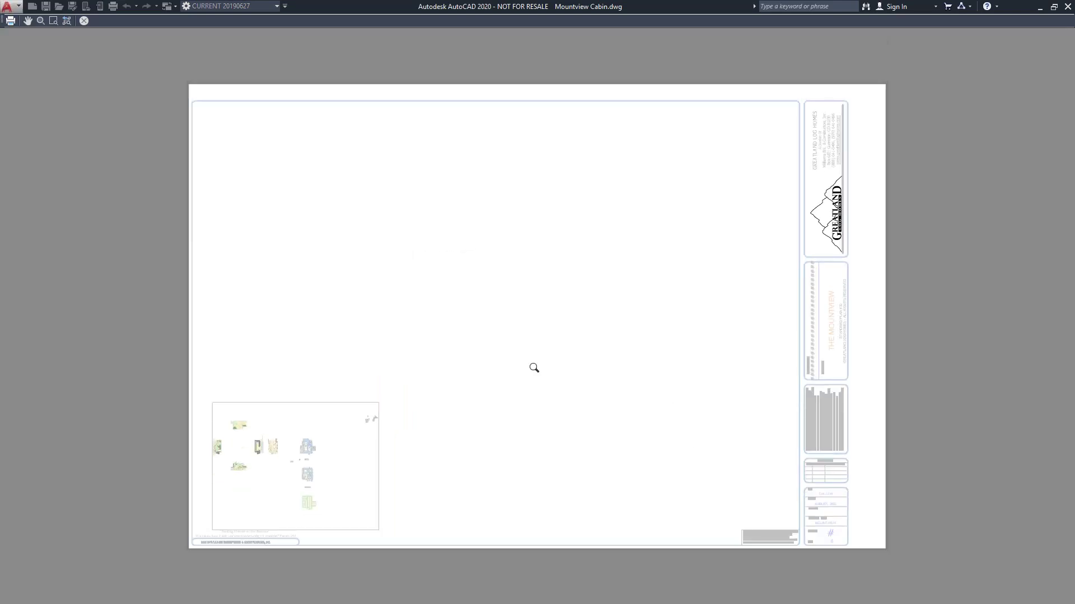
key(Escape)
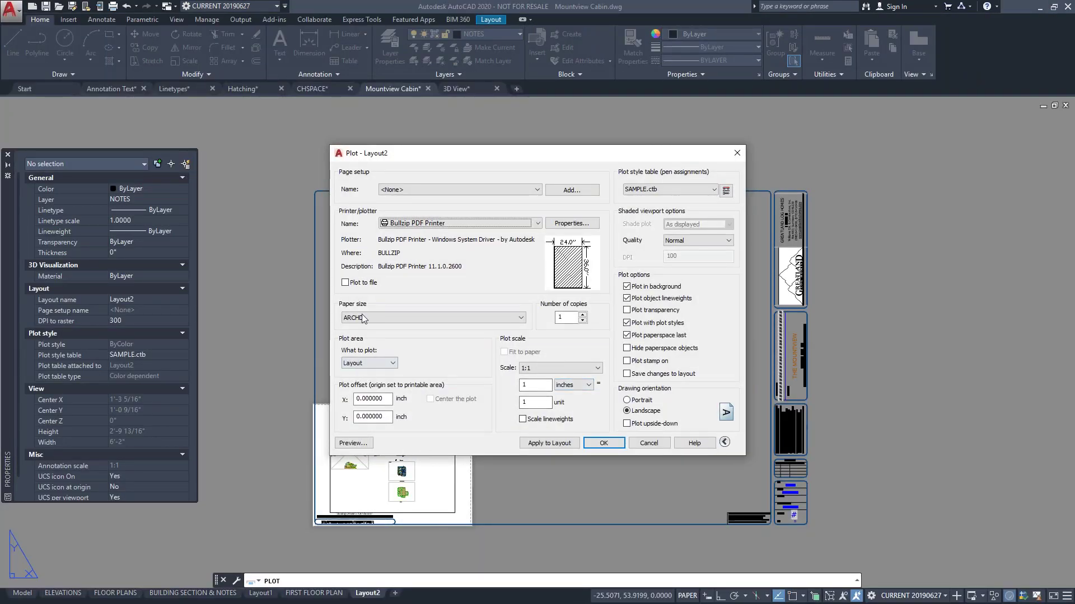
Set the plot area to Extents, center the plot, apply these settings to Layout2, and close the plot settings without plotting
click(371, 363)
click(368, 374)
click(369, 363)
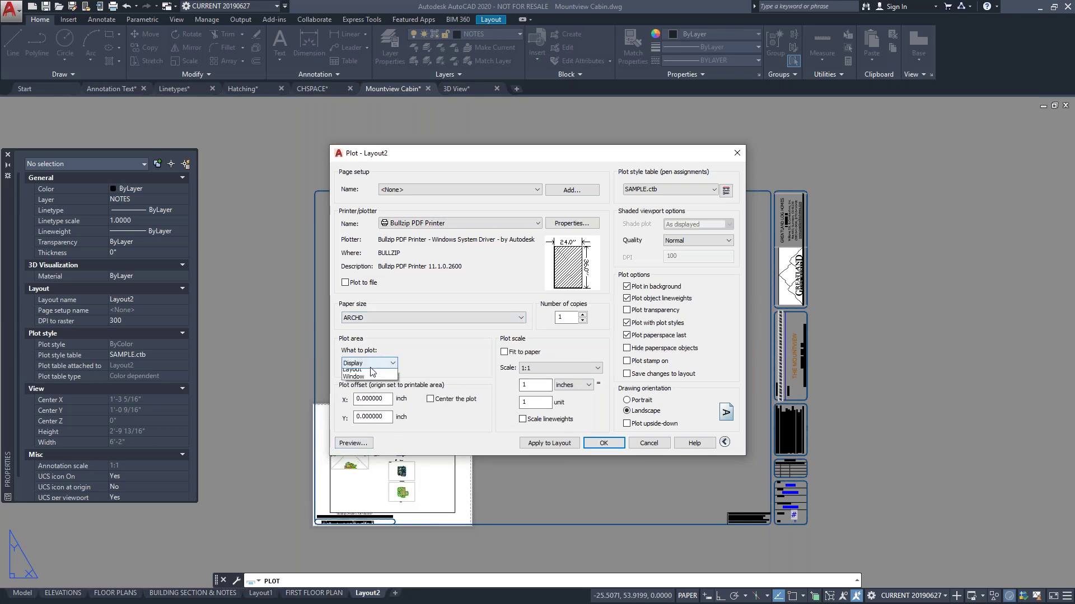
click(358, 380)
click(430, 399)
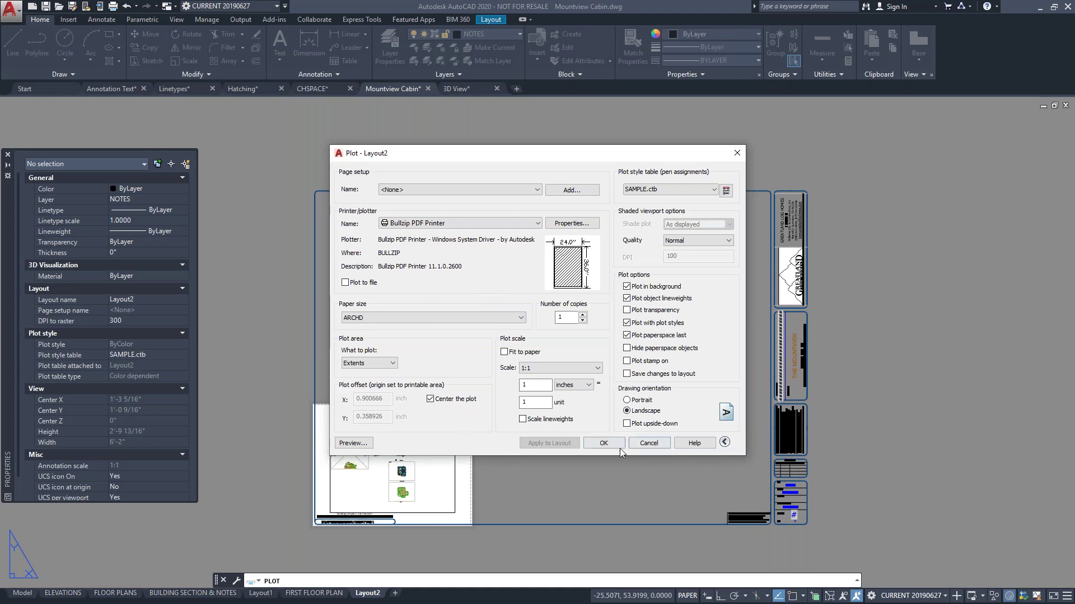
click(648, 443)
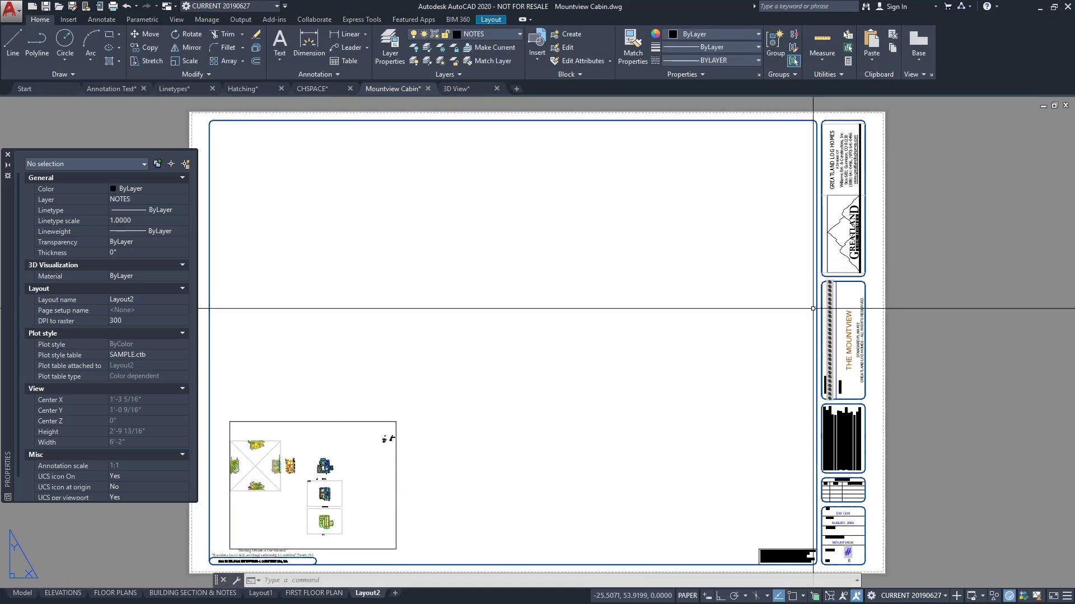
Delete the default viewport from Layout2, keeping the title block
scroll(918, 282, down, 2)
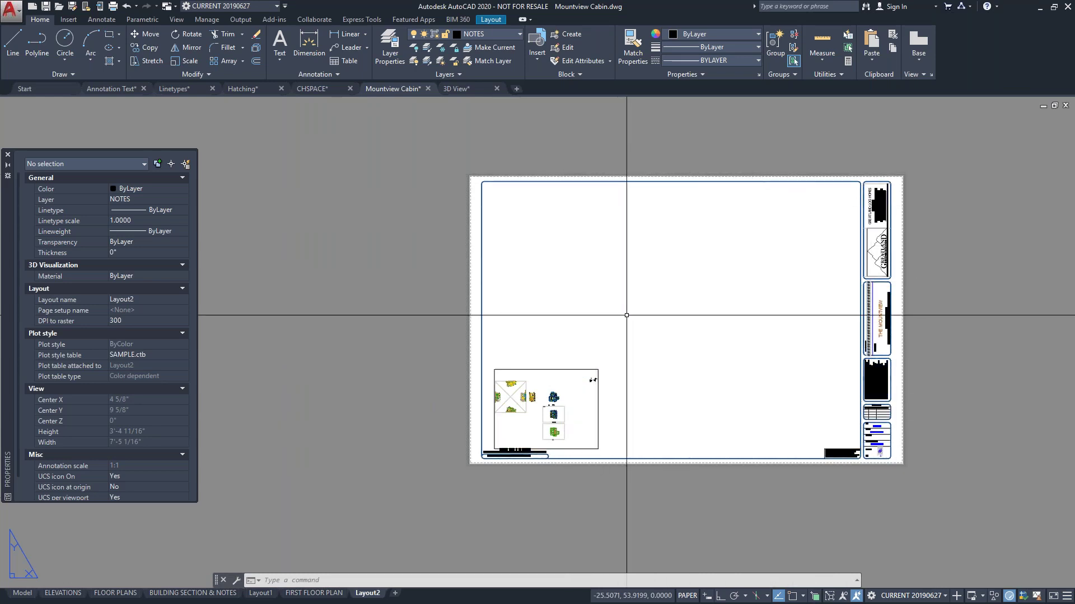
click(624, 355)
click(496, 449)
key(Delete)
key(Escape)
key(Escape)
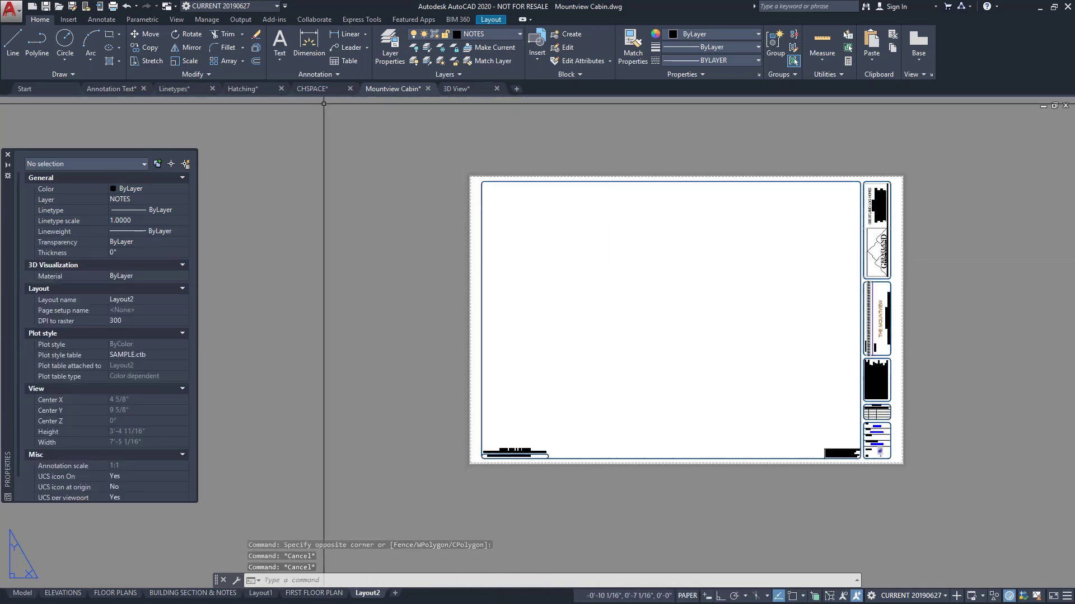
click(358, 190)
click(324, 319)
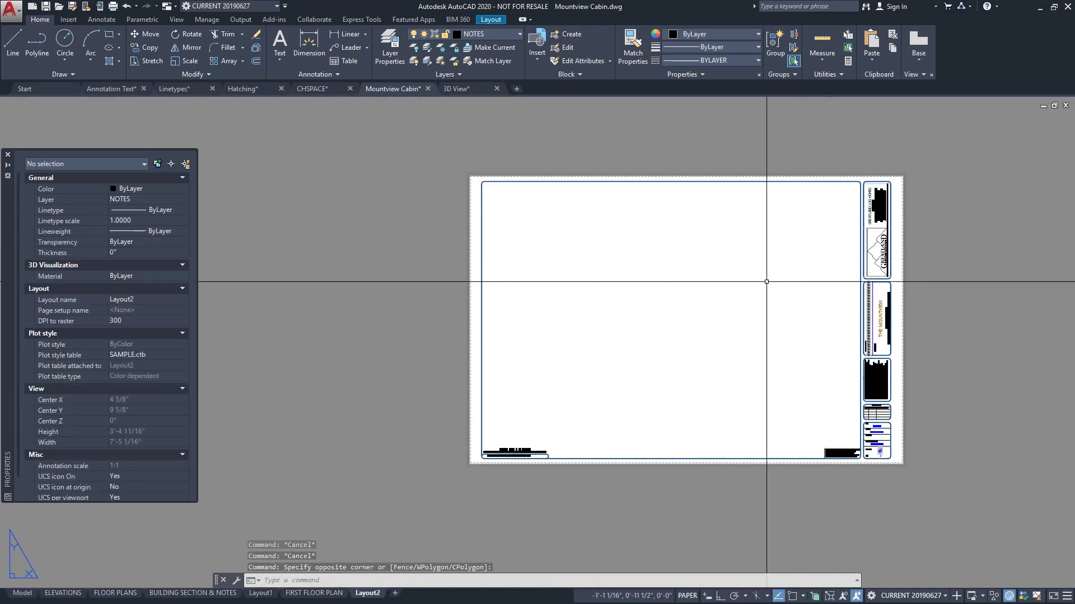
click(474, 122)
click(342, 332)
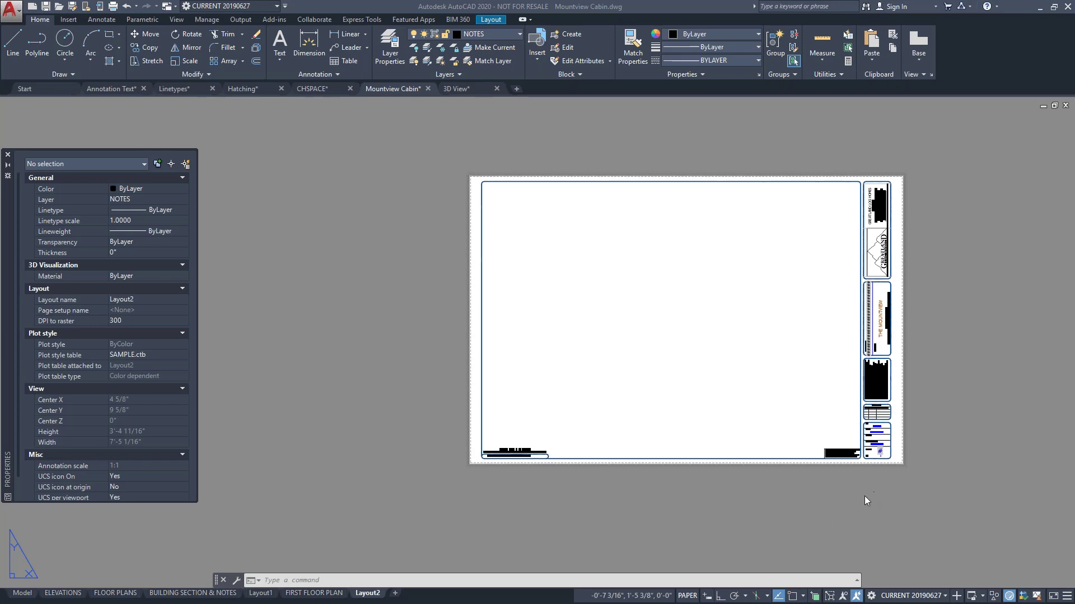
click(836, 513)
click(391, 367)
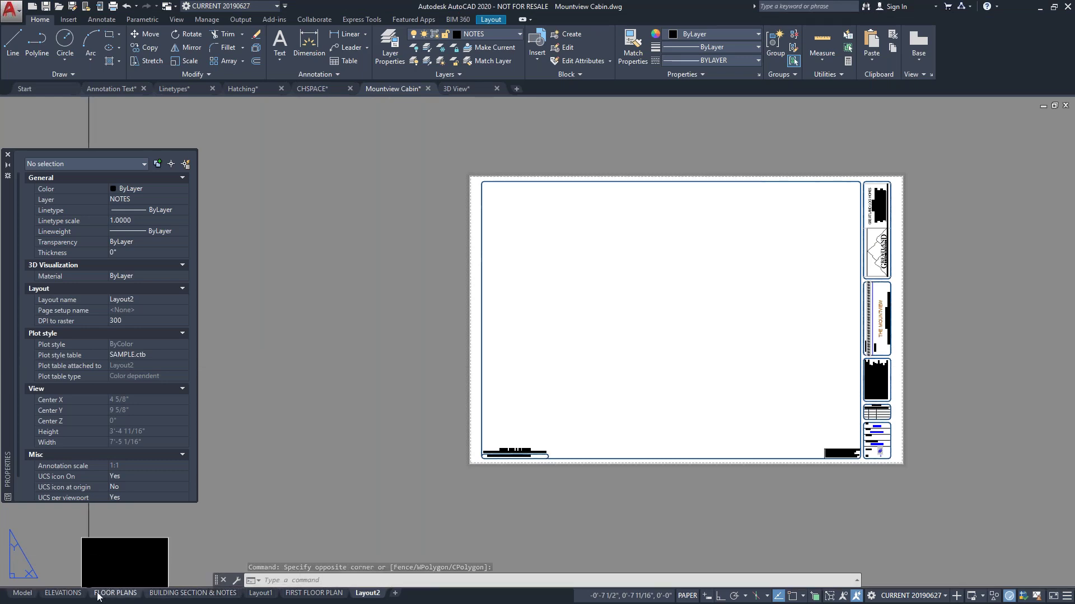
Switch back to the ELEVATIONS layout
click(63, 594)
click(298, 306)
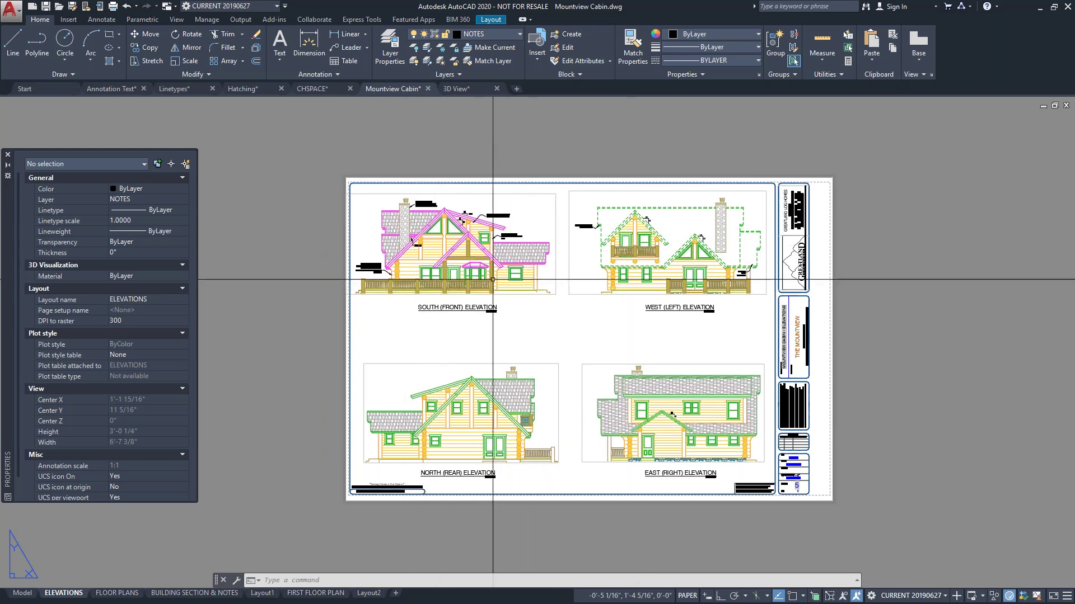
scroll(638, 280, down, 2)
scroll(385, 217, up, 2)
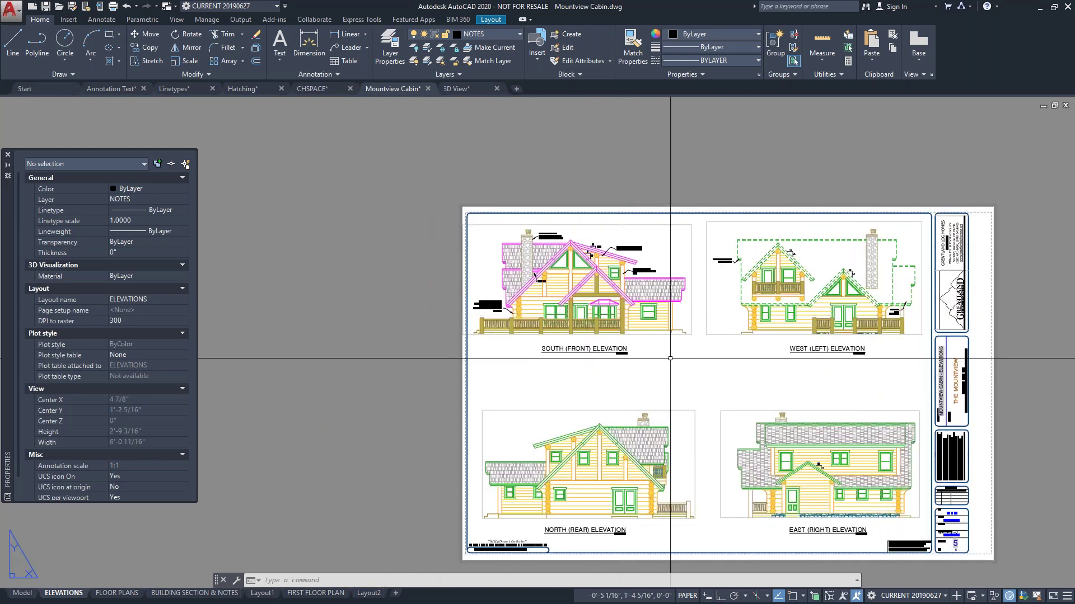
click(653, 360)
click(653, 314)
text(CO)
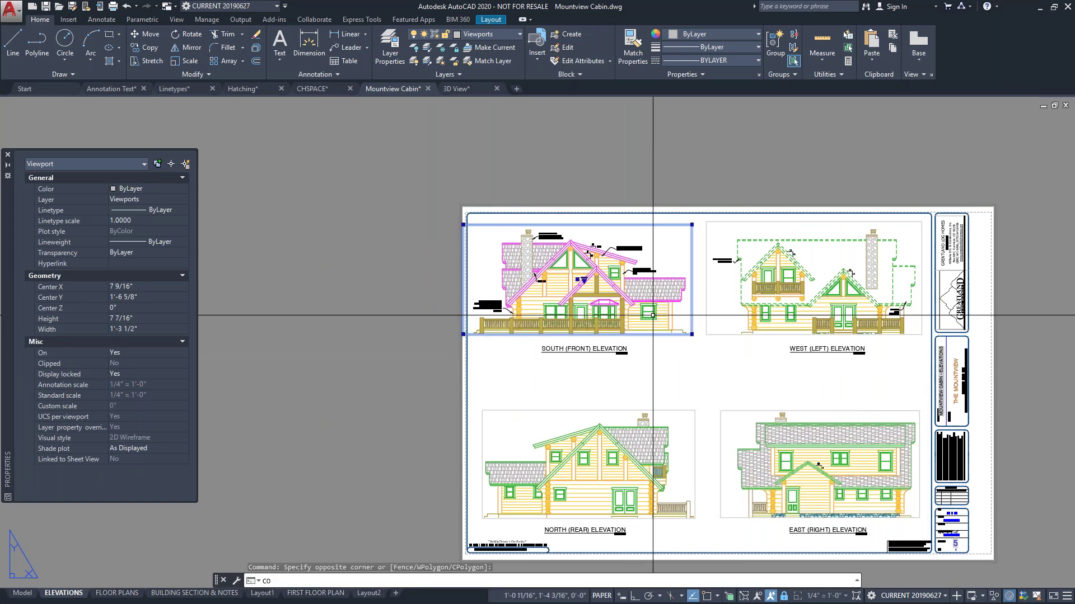
right_click(680, 308)
key(Escape)
key(Escape)
Copy the South (Front) Elevation viewport three times in a row beside the sheet's left edge, with Ortho on
text(co)
key(Return)
click(699, 345)
click(659, 316)
key(Return)
click(666, 305)
scroll(616, 297, down, 2)
key(F8)
click(537, 285)
scroll(627, 272, down, 2)
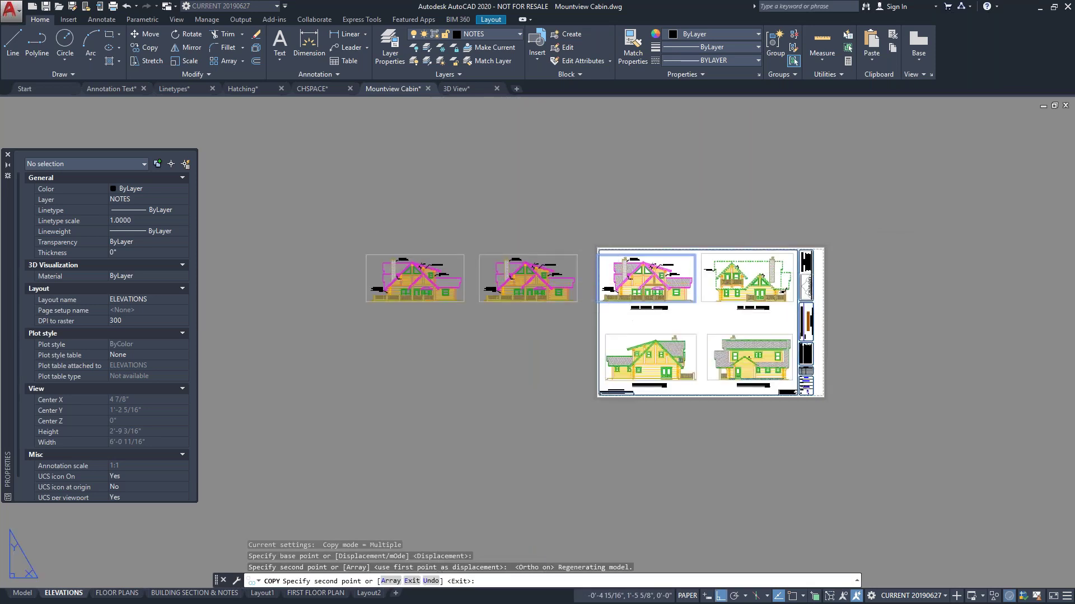
click(341, 314)
key(Escape)
key(Escape)
key(Escape)
scroll(244, 260, up, 3)
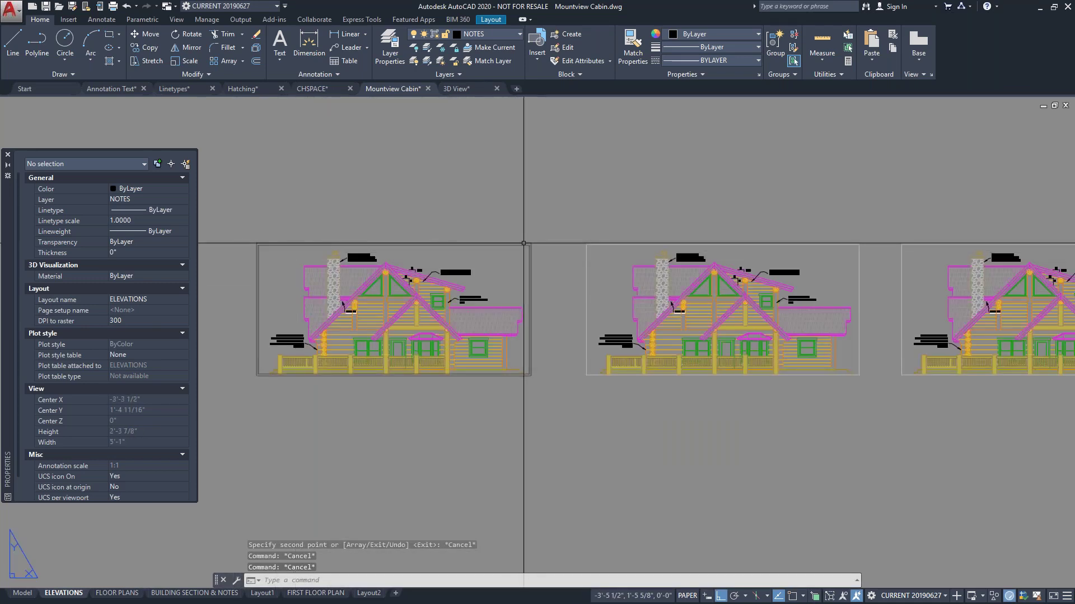
Unlock the display of the leftmost copied viewport
click(529, 288)
right_click(530, 255)
mouse_move(651, 328)
click(721, 339)
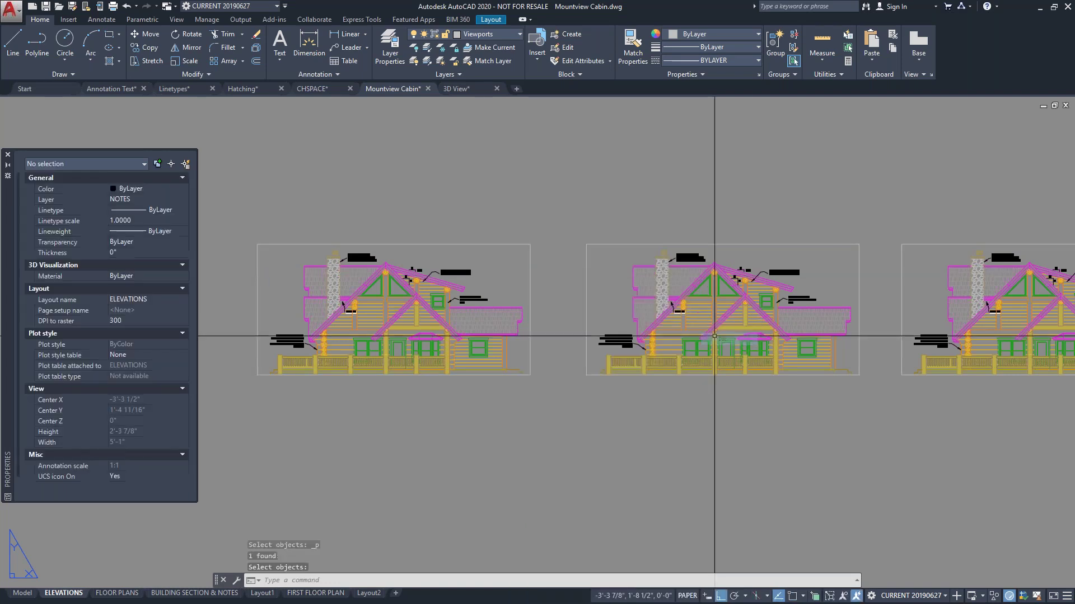
Pan the model inside the leftmost copied viewport to the sideways-drawn elevation and return to paper space
double_click(382, 314)
text(p)
key(Return)
drag(382, 316, 386, 230)
drag(431, 305, 307, 260)
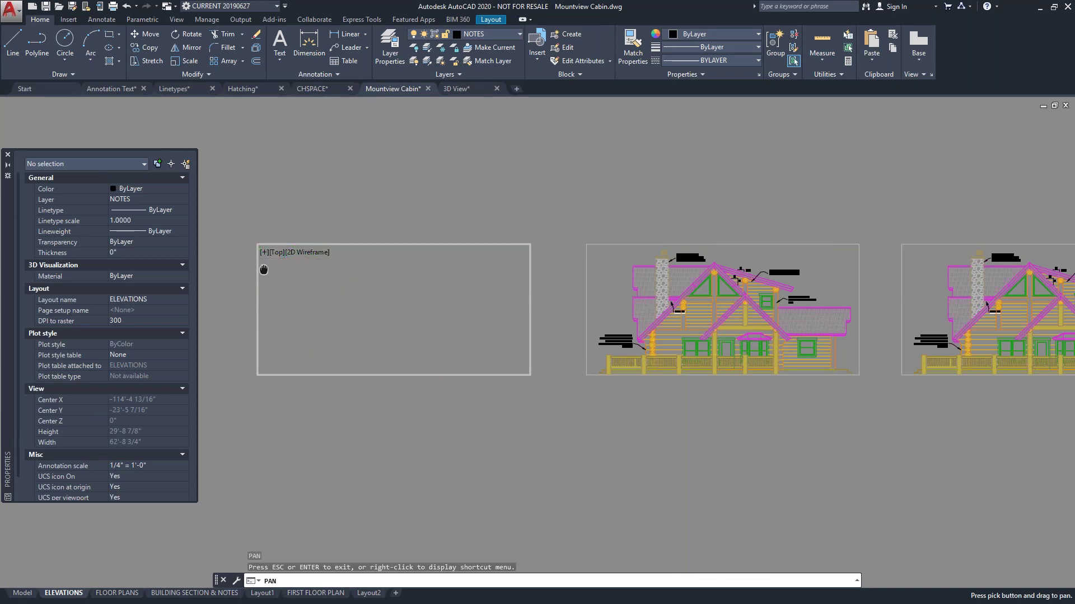
mouse_move(462, 298)
mouse_down()
mouse_move(371, 358)
mouse_move(291, 358)
mouse_move(308, 282)
mouse_up()
drag(340, 287, 464, 388)
mouse_move(264, 292)
mouse_down()
mouse_move(451, 341)
mouse_move(342, 392)
mouse_up()
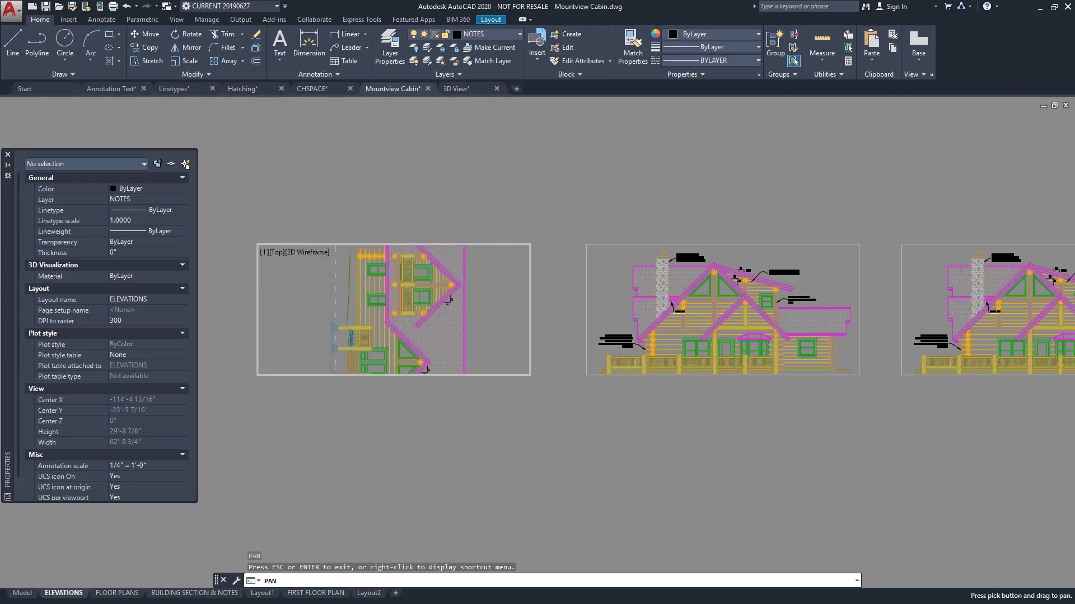
key(Escape)
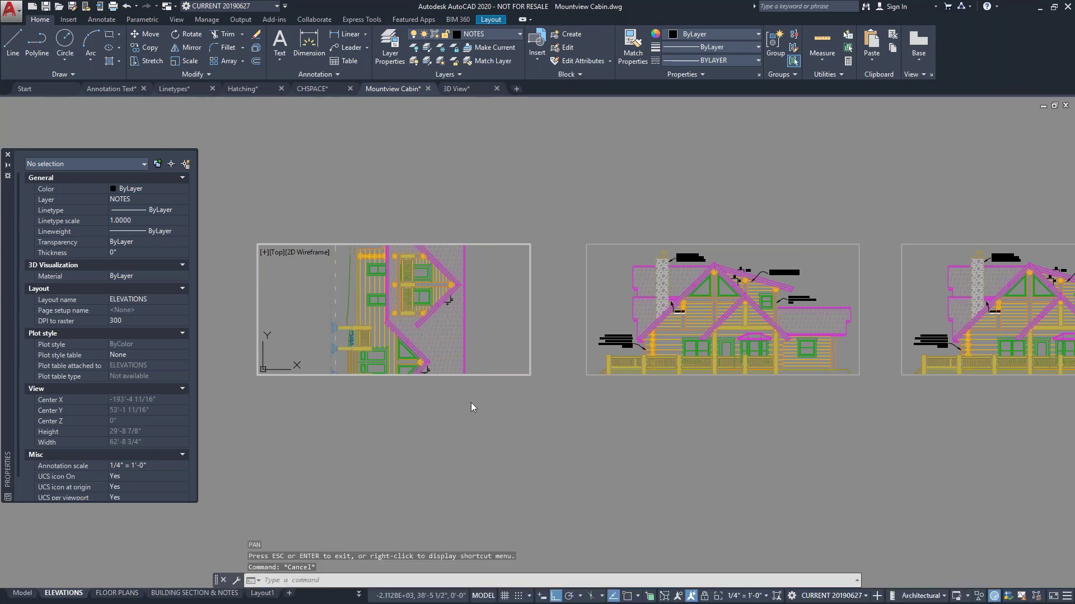
double_click(473, 408)
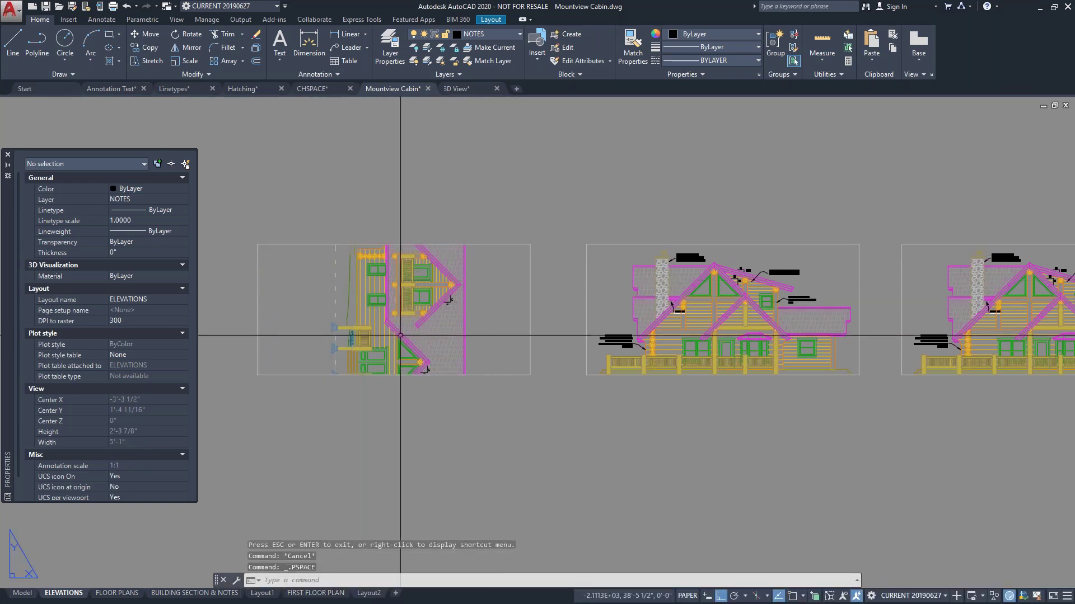
Try to pan the model inside the copied viewport nearest the sheet, and return to paper space
scroll(341, 350, down, 2)
scroll(848, 312, up, 2)
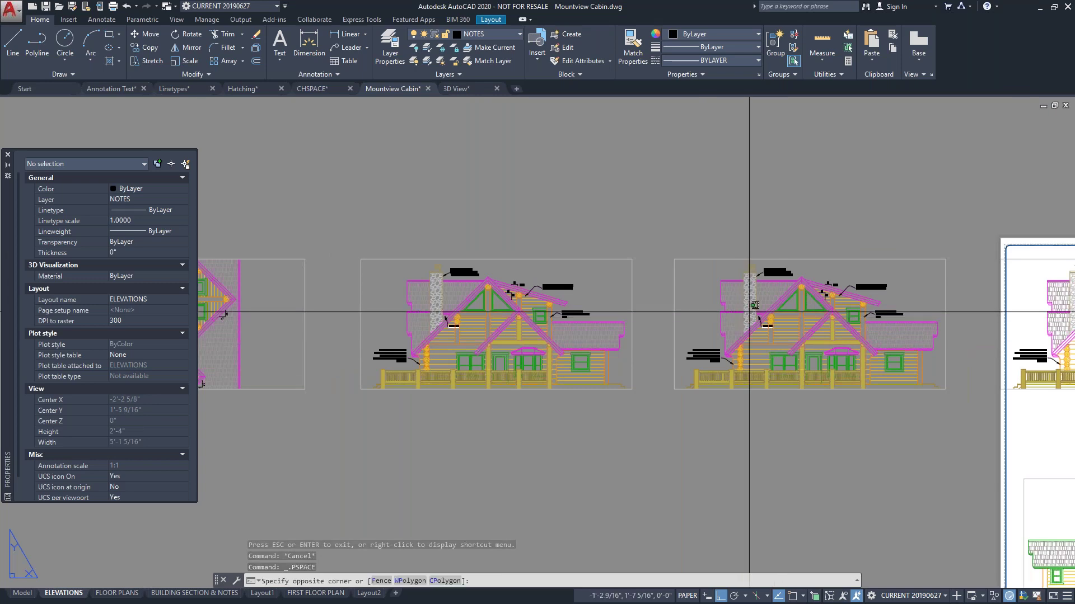
double_click(774, 308)
text(p)
key(Return)
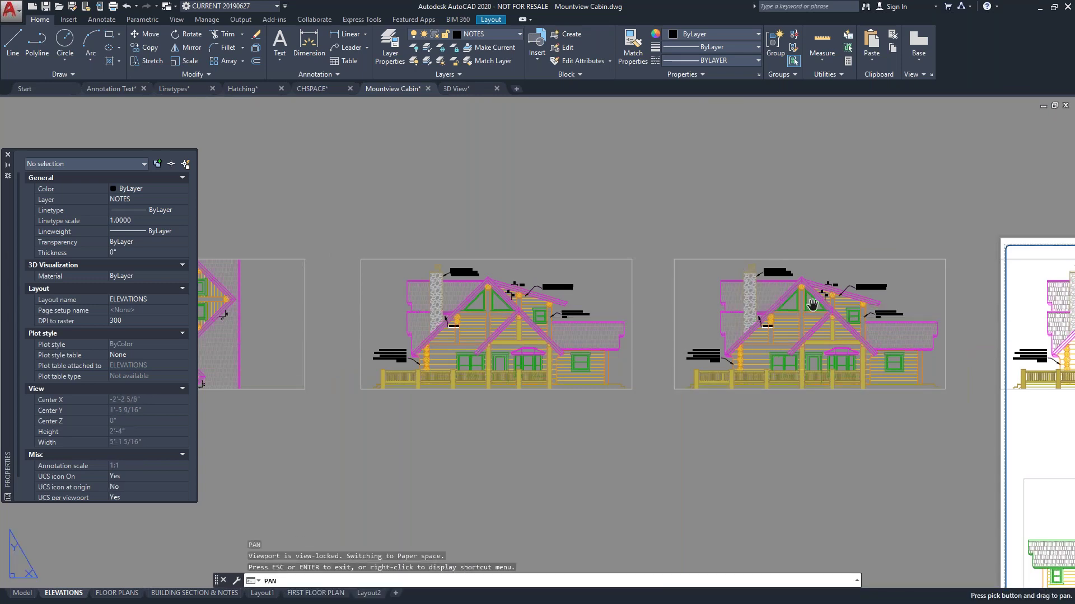
key(Escape)
key(Escape)
double_click(792, 468)
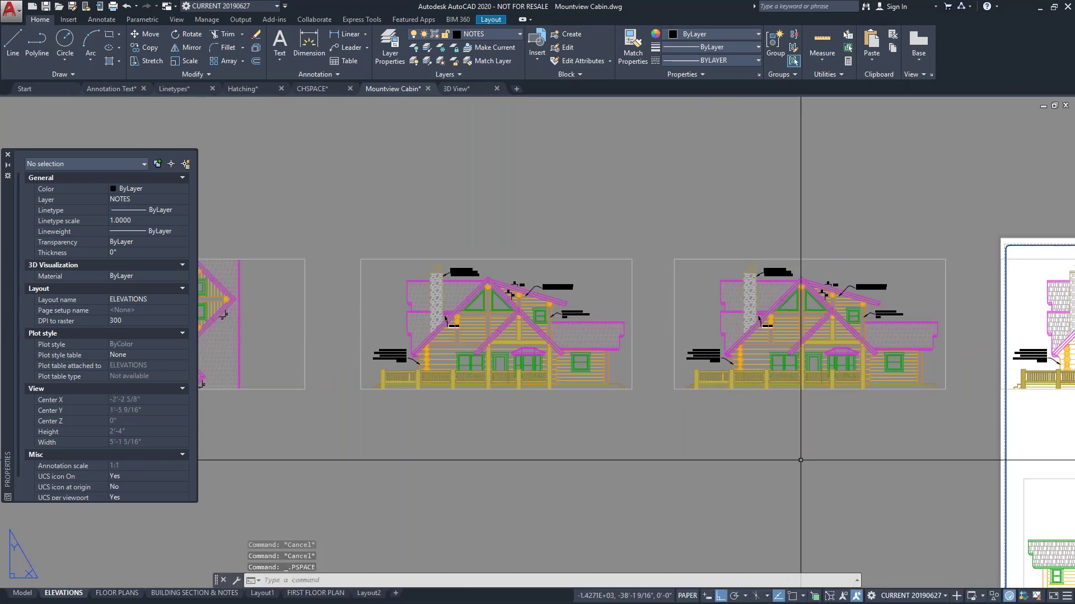
scroll(987, 385, down, 2)
scroll(322, 351, up, 2)
double_click(321, 351)
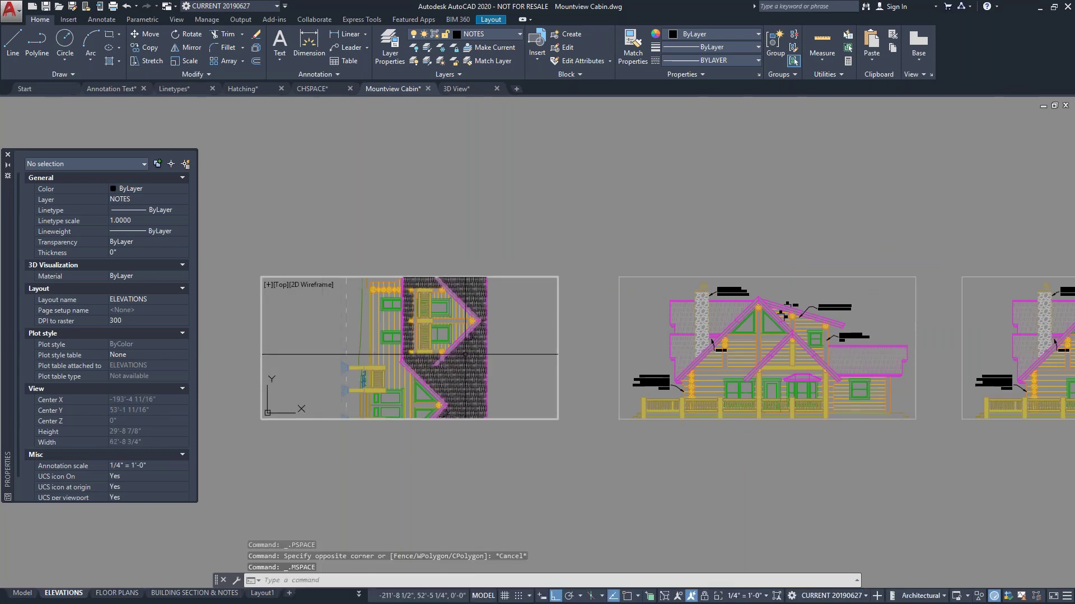
text(RO)
key(Return)
key(Escape)
key(Escape)
double_click(520, 473)
click(531, 406)
click(519, 430)
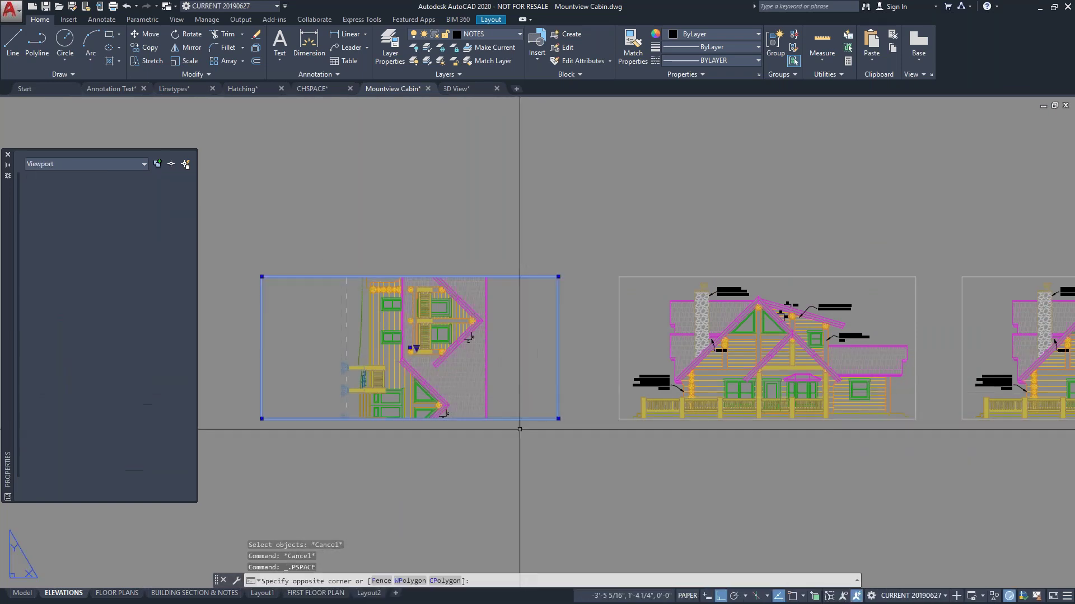
text(RO)
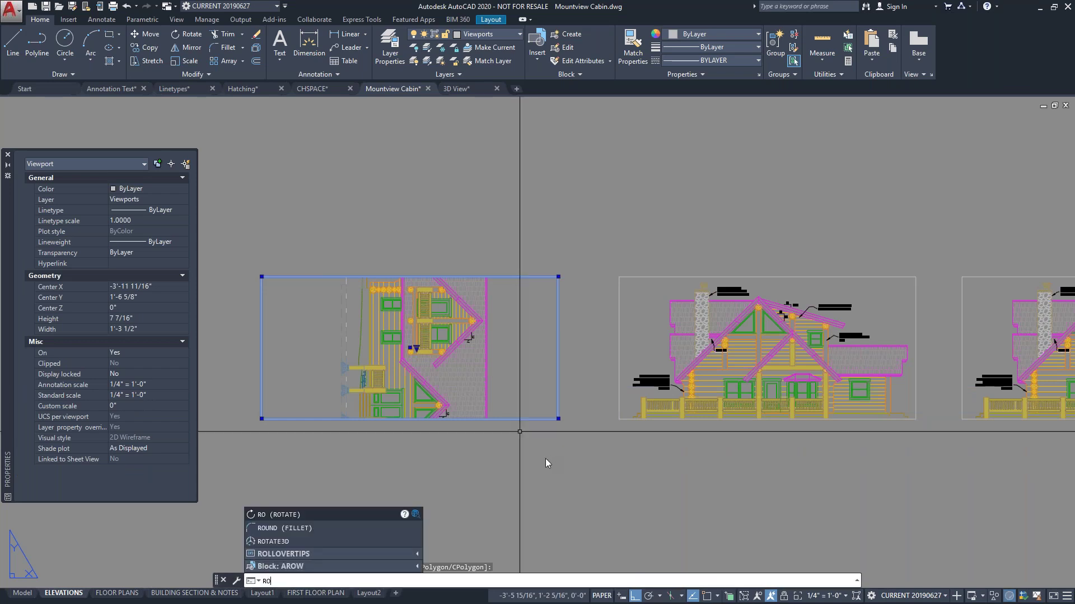
key(Escape)
key(Escape)
Rotate the leftmost copied viewport by 90° about a point near its lower right corner, and undo the rotation
click(532, 388)
click(515, 432)
text(RO)
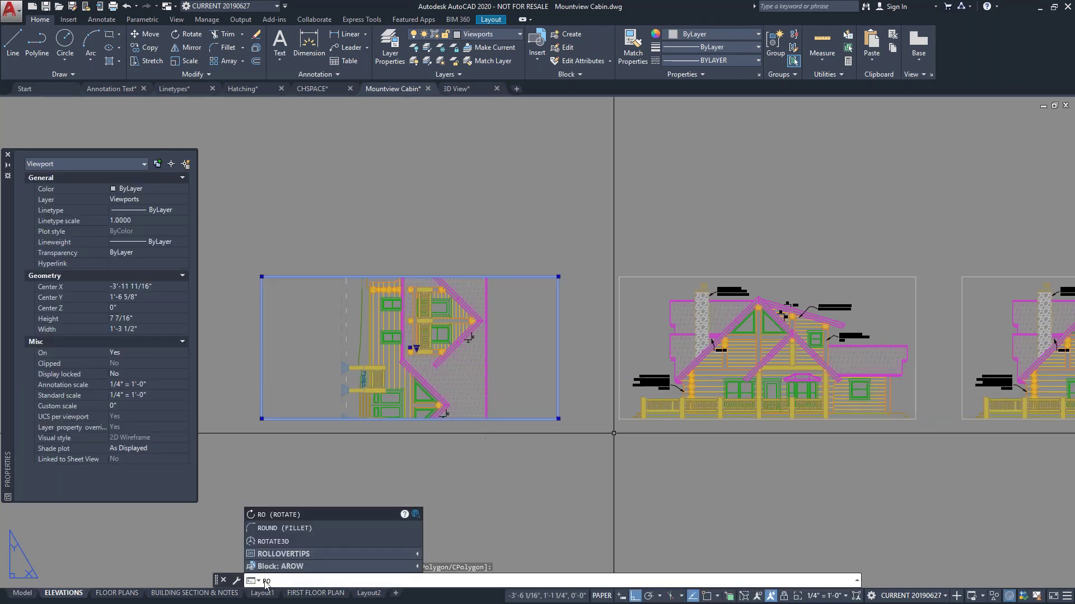
click(278, 515)
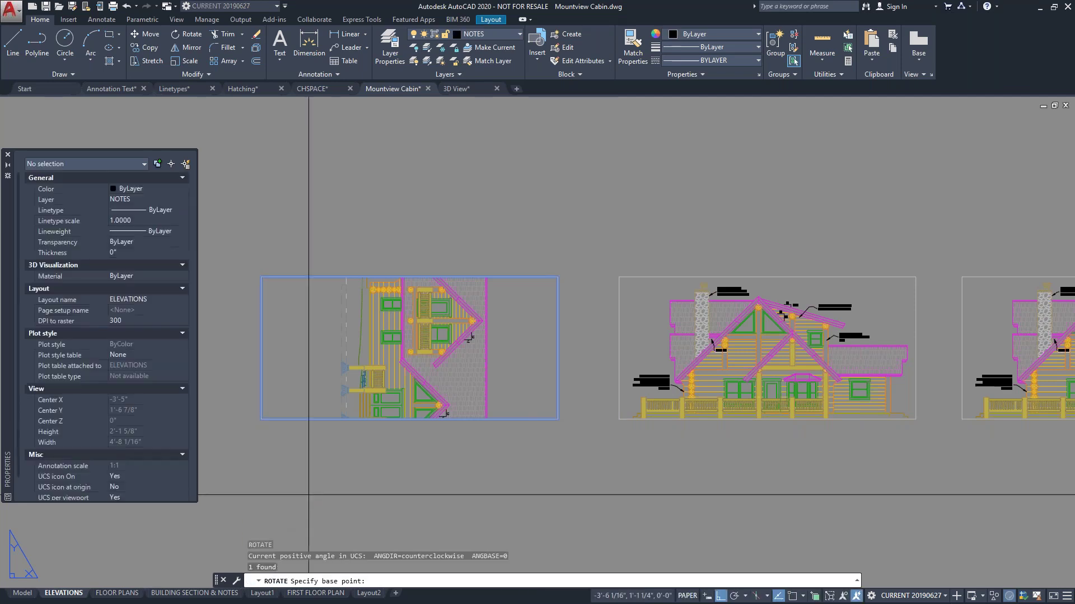
click(496, 399)
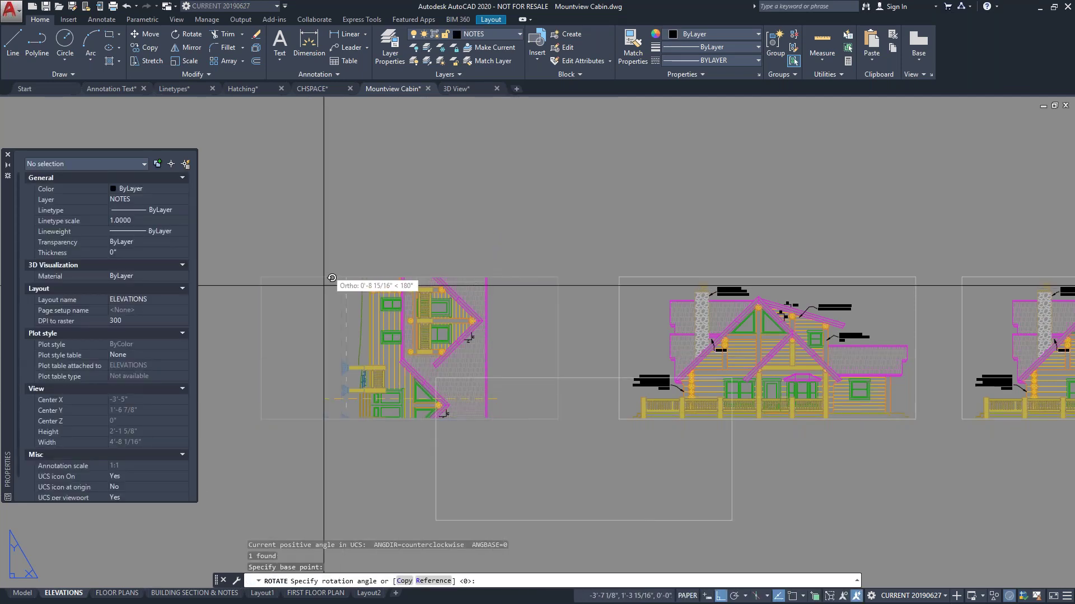
click(588, 442)
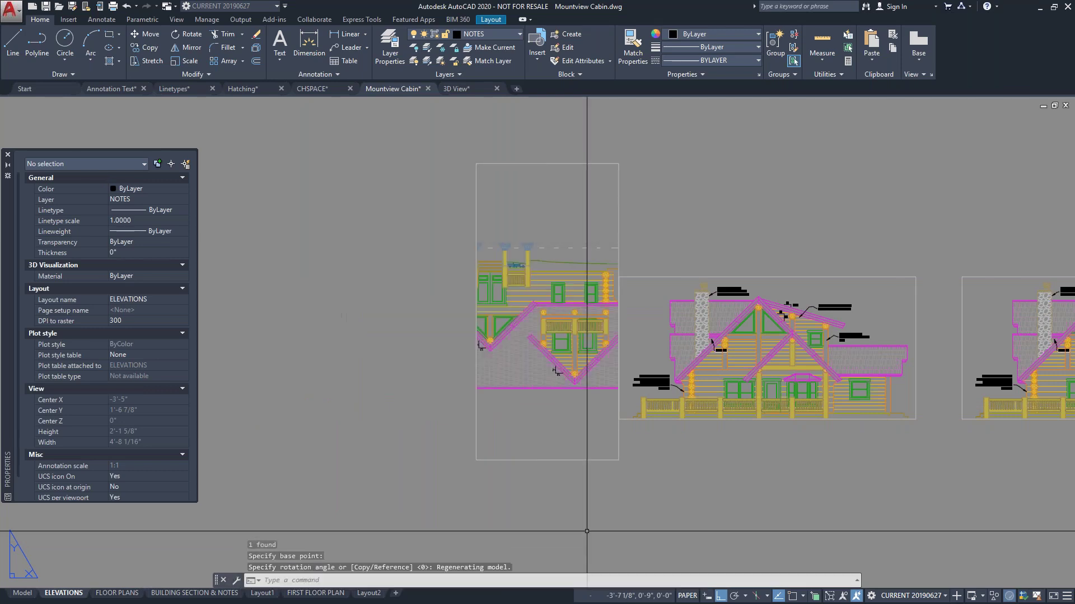
key(ctrl+z)
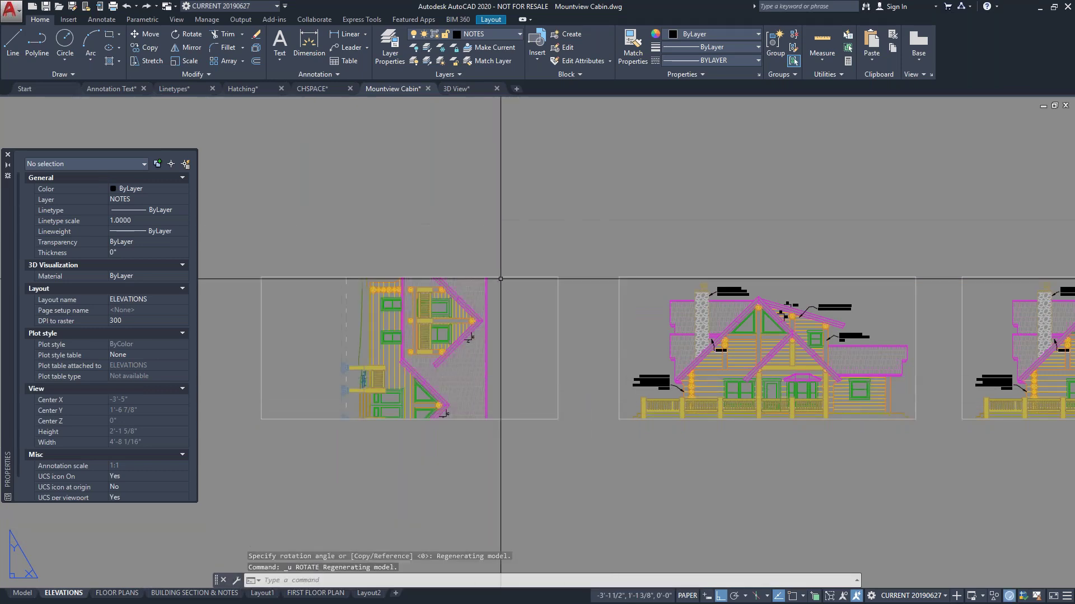
scroll(583, 226, down, 2)
scroll(493, 256, up, 1)
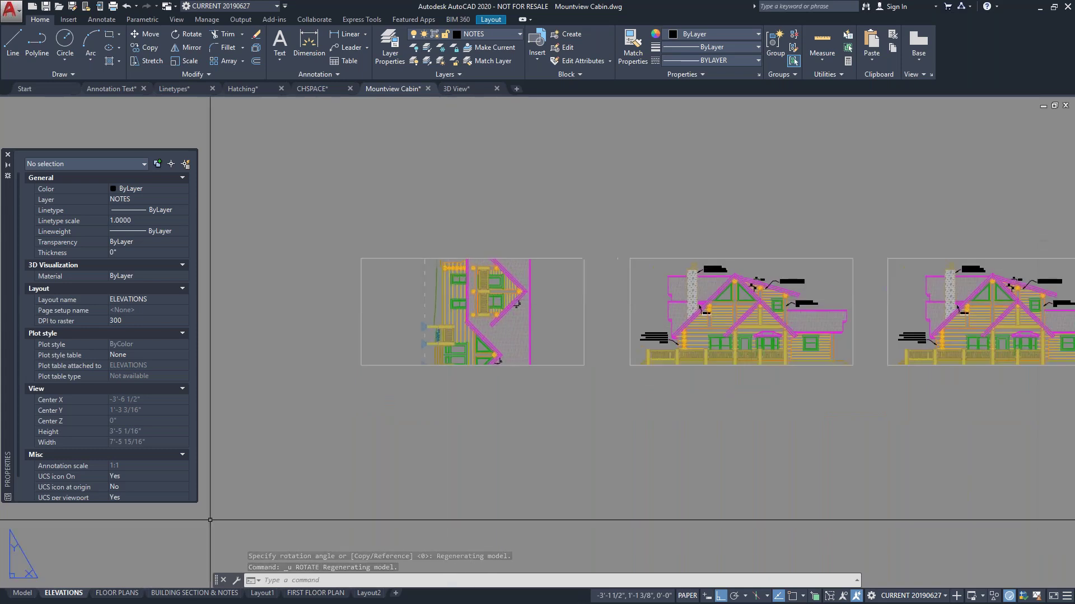
click(22, 594)
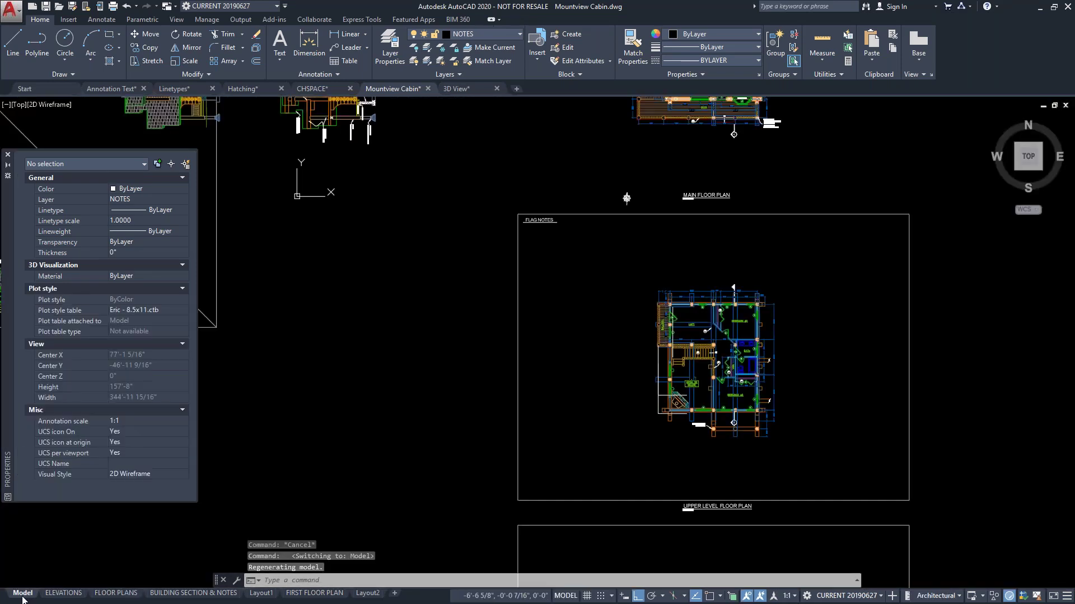
click(361, 595)
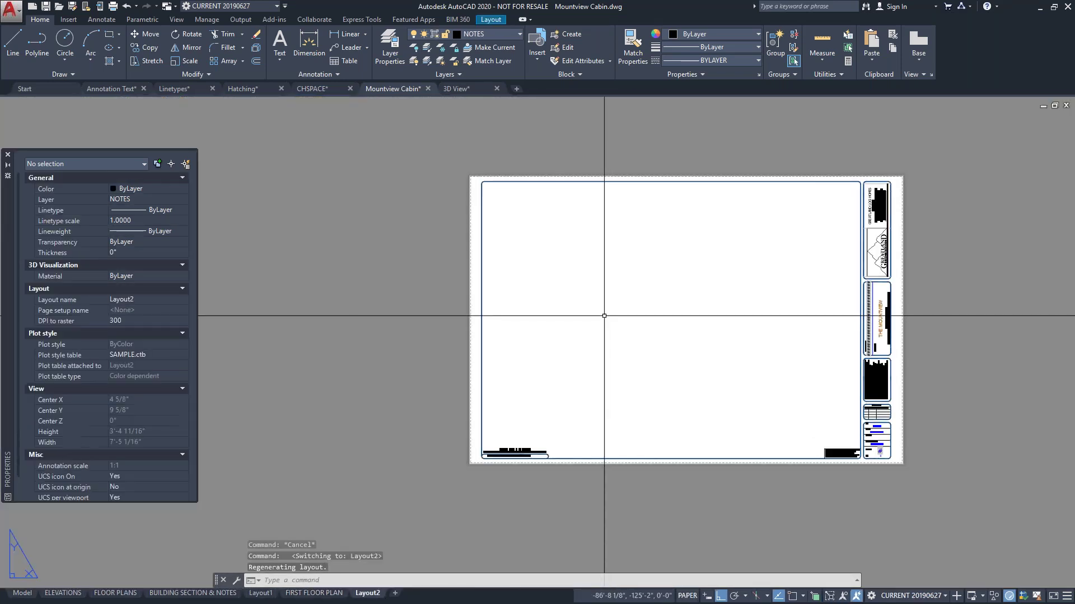
click(63, 594)
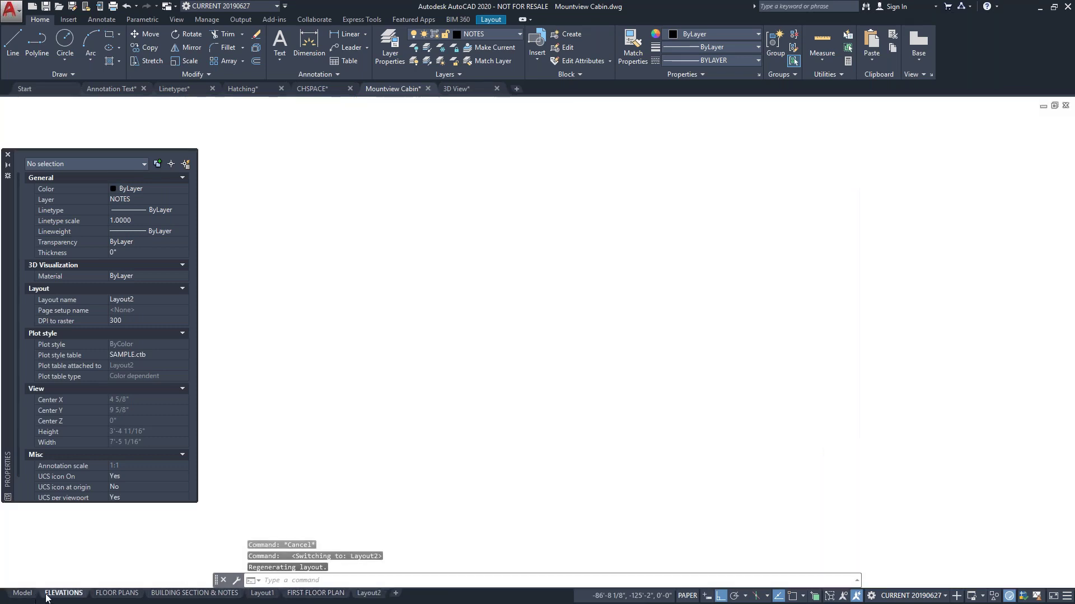
text(r)
key(Return)
click(587, 234)
click(554, 283)
right_click(545, 289)
click(511, 310)
key(Escape)
key(Escape)
Rotate the leftmost copied viewport 90° counterclockwise about a point inside it so its elevation stands upright
text(ro)
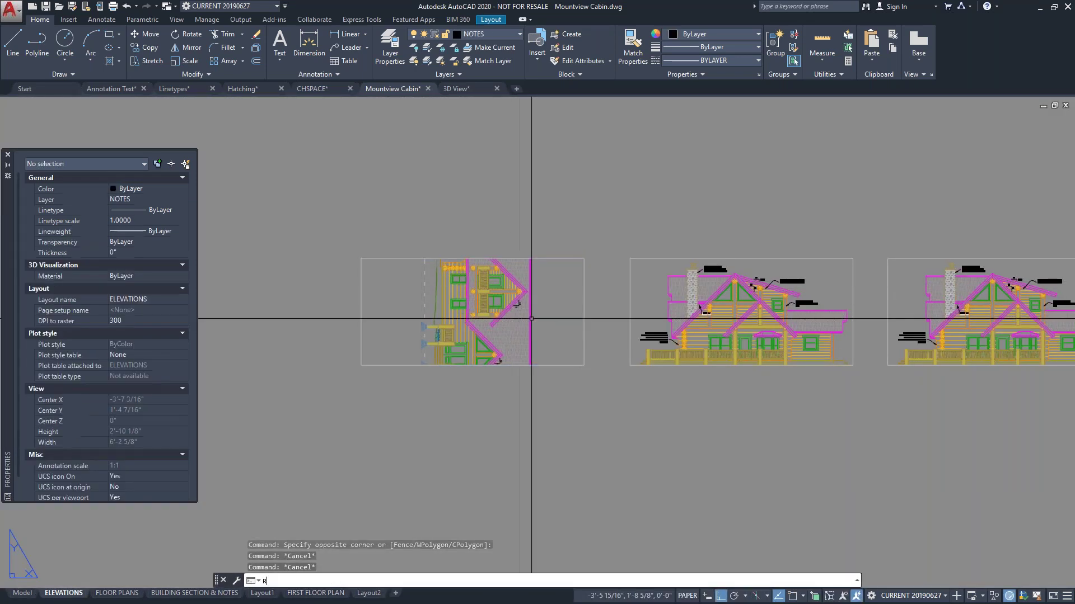
key(Return)
click(544, 233)
click(463, 311)
key(Return)
click(496, 318)
click(497, 230)
key(Escape)
Stretch the rotated viewport outward on its left and right sides to a width of about 1'-7 7/8"
click(503, 428)
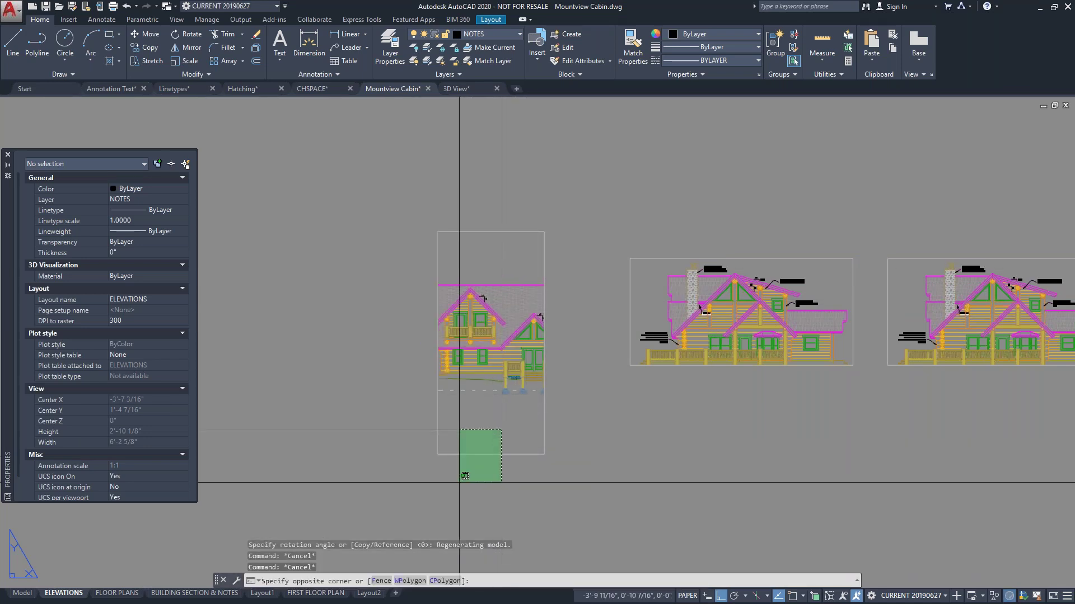
click(461, 502)
click(437, 454)
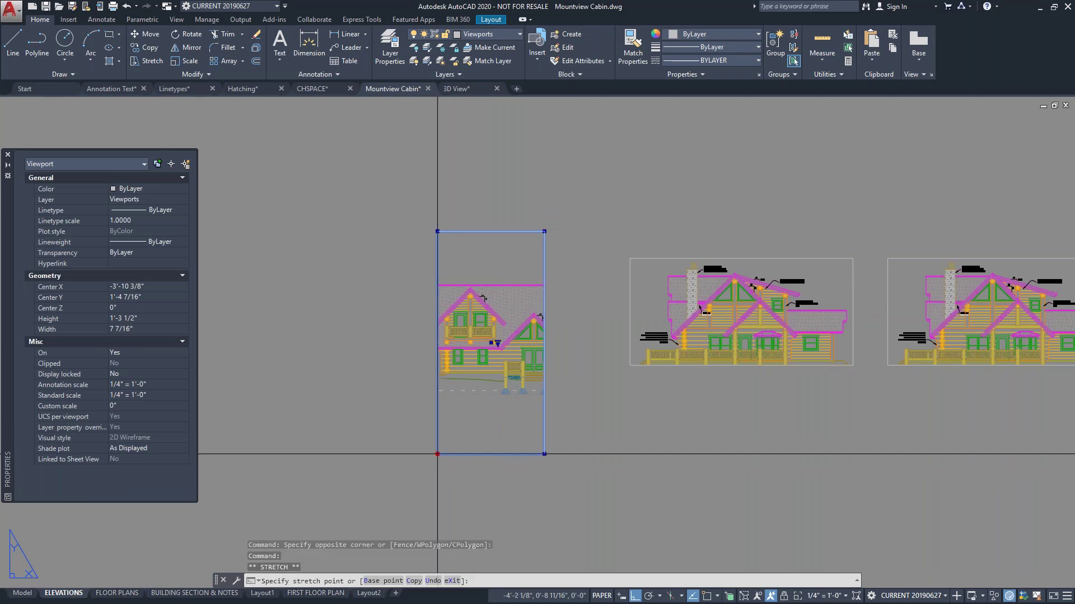
click(342, 453)
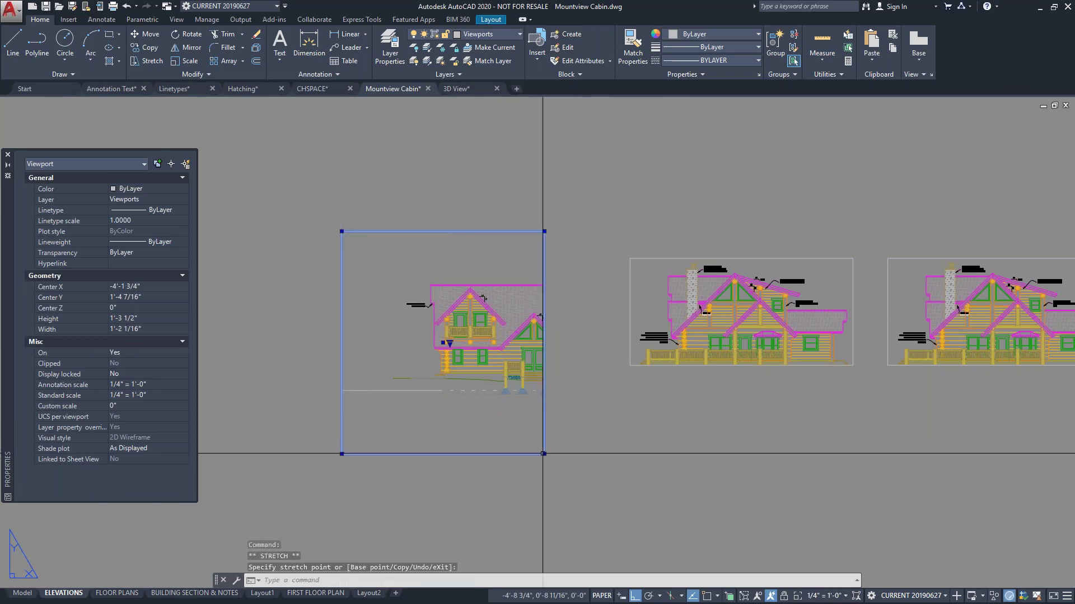
click(544, 454)
click(593, 453)
click(593, 453)
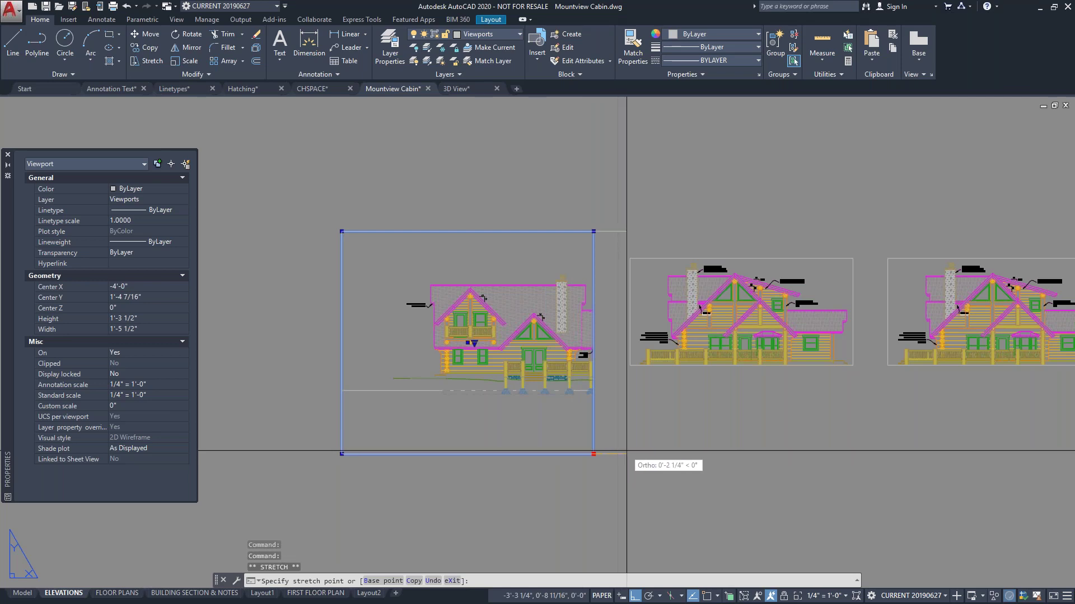
click(627, 454)
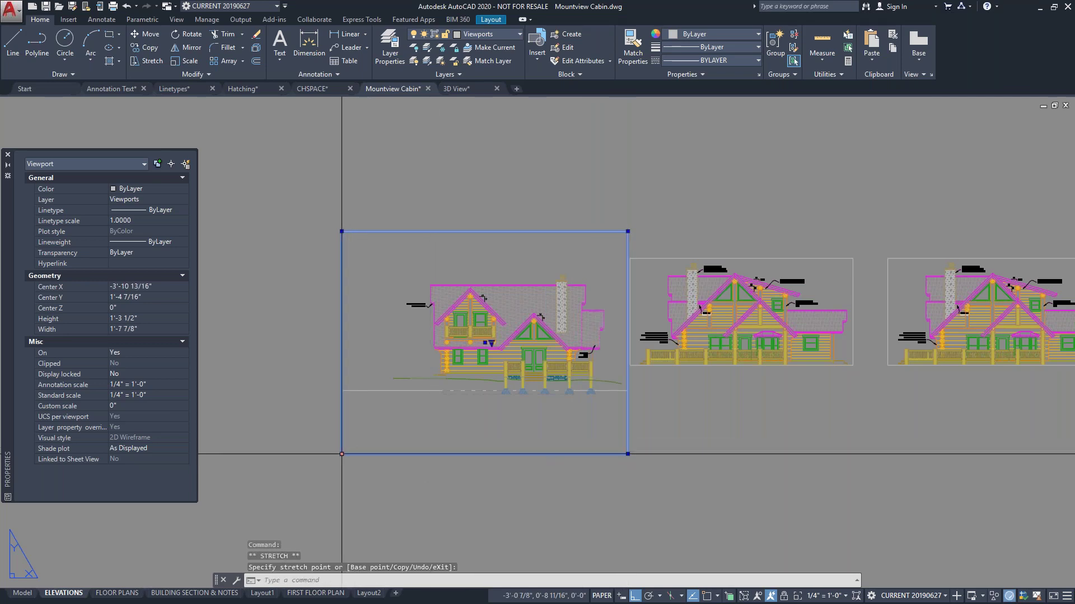
Pull the rotated viewport's left edge inward to the left end of the elevation's ground line and deselect it
click(342, 453)
click(392, 454)
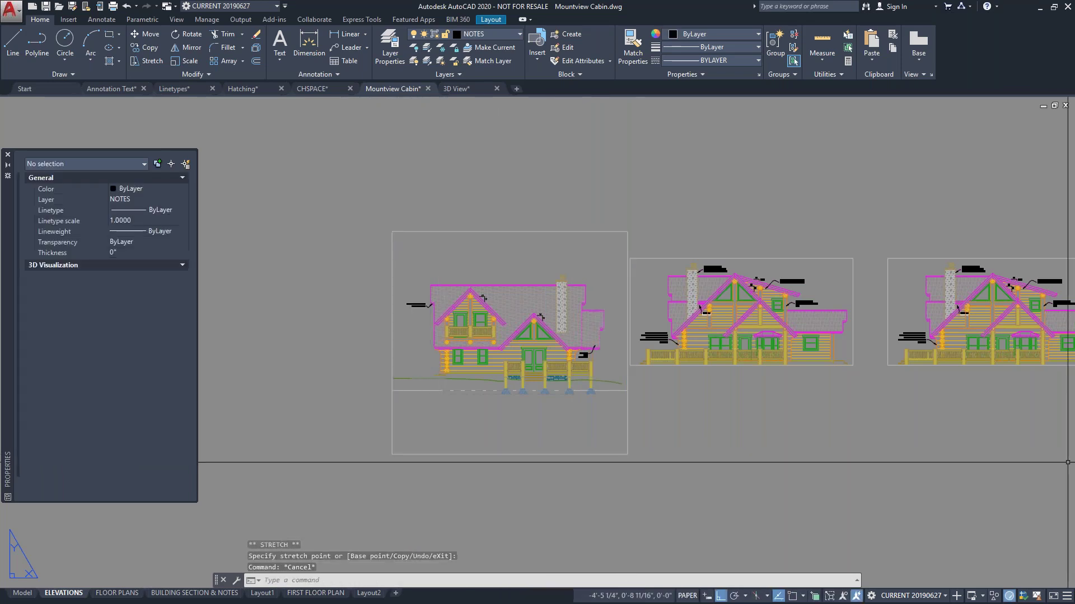
key(Escape)
key(Escape)
key(Escape)
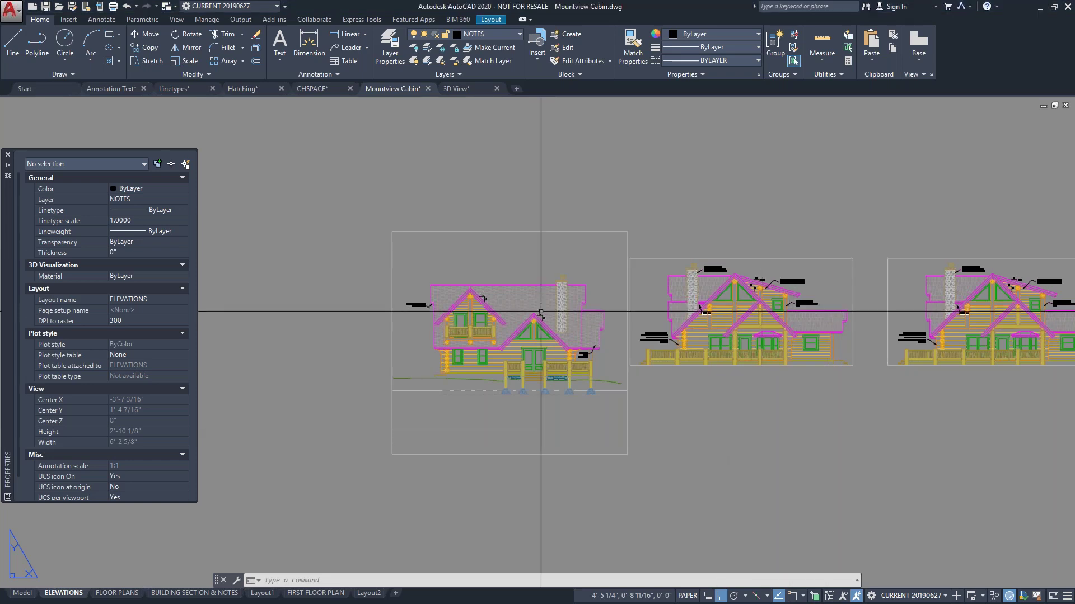
Activate the South (Front) Elevation viewport on the sheet for working in model space
scroll(795, 302, down, 2)
scroll(851, 319, down, 2)
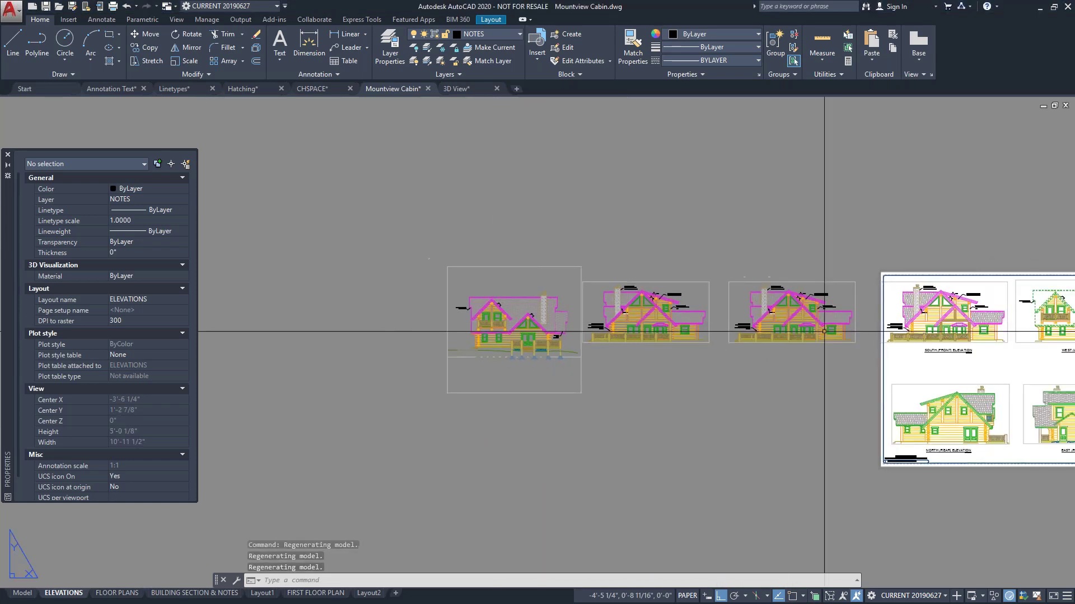
scroll(999, 411, up, 2)
scroll(1000, 411, up, 2)
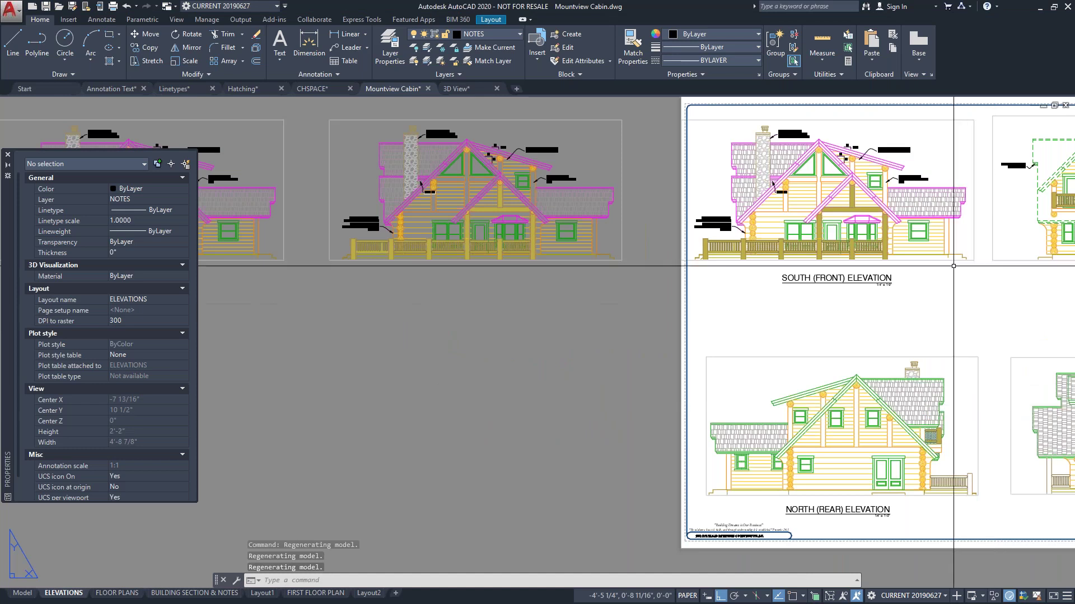
double_click(980, 243)
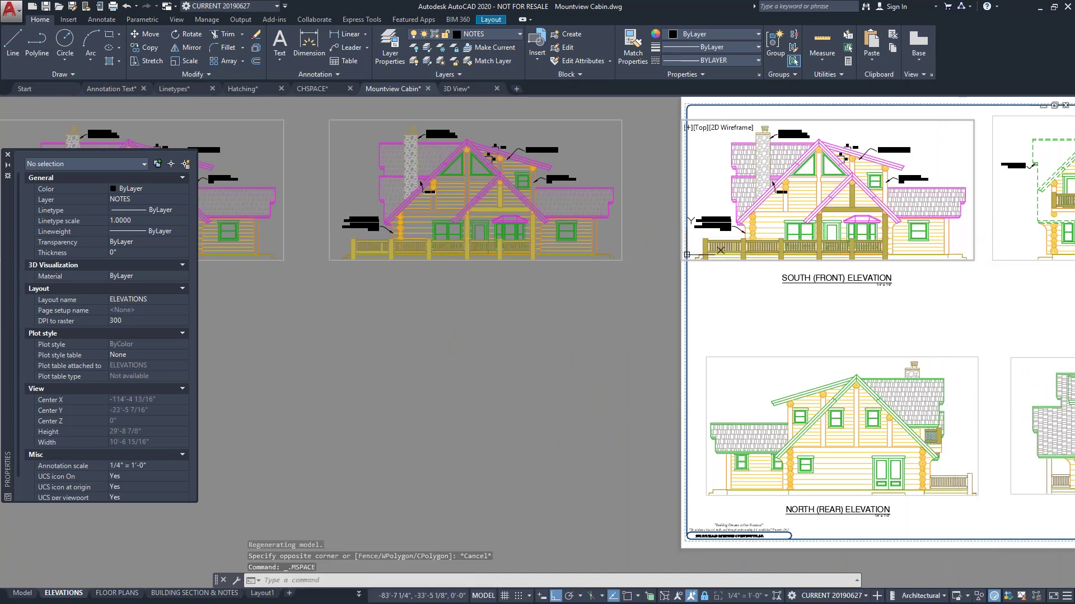
Try to match the properties of the South (Front) Elevation's roof line to the North (Rear) Elevation's ridge line
click(634, 56)
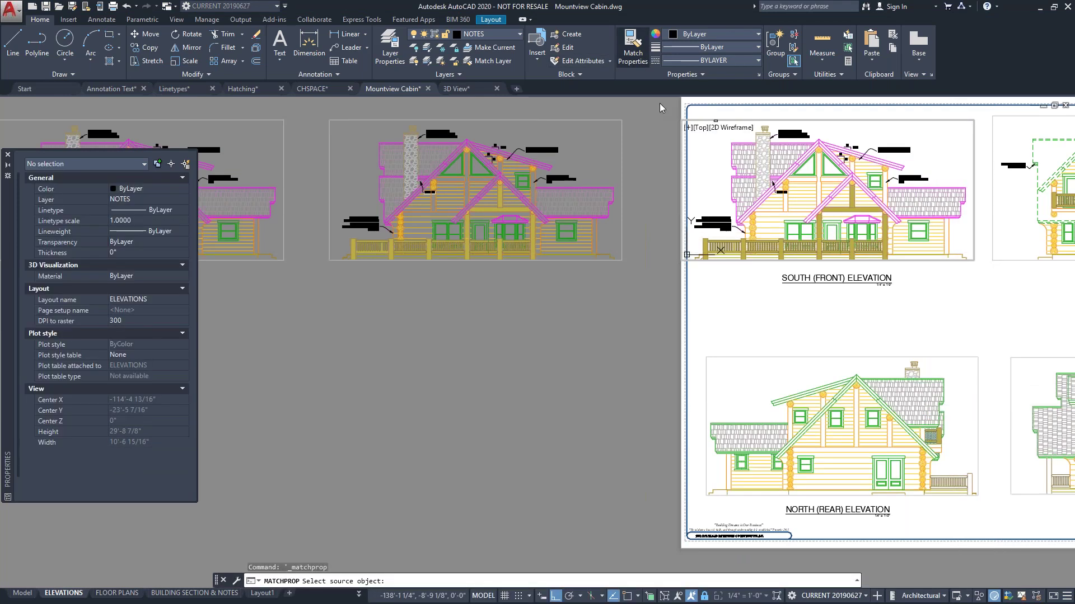
scroll(958, 173, up, 3)
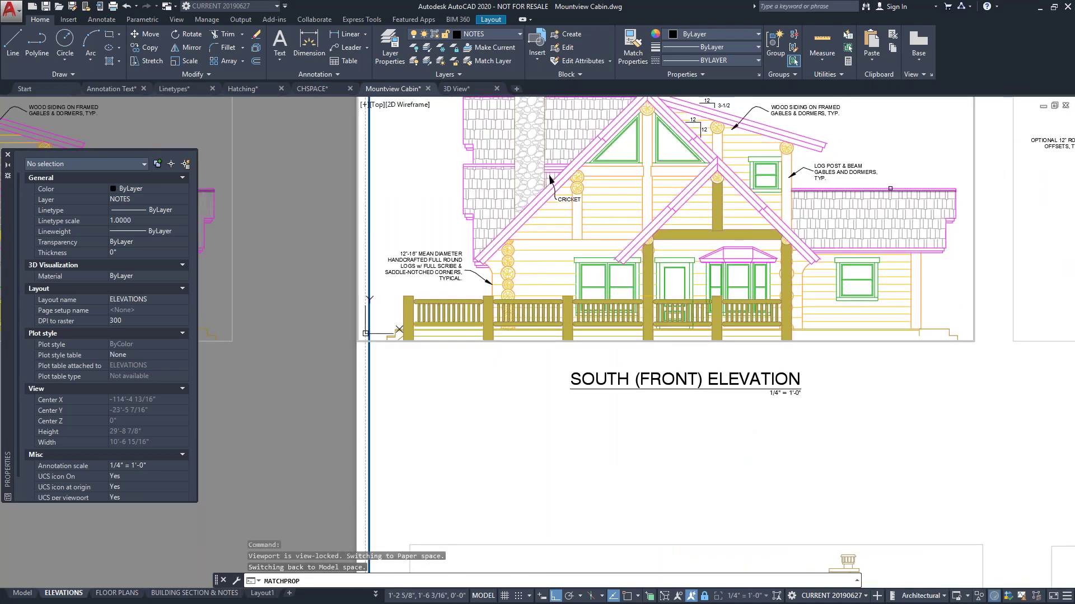
click(890, 189)
scroll(817, 247, down, 2)
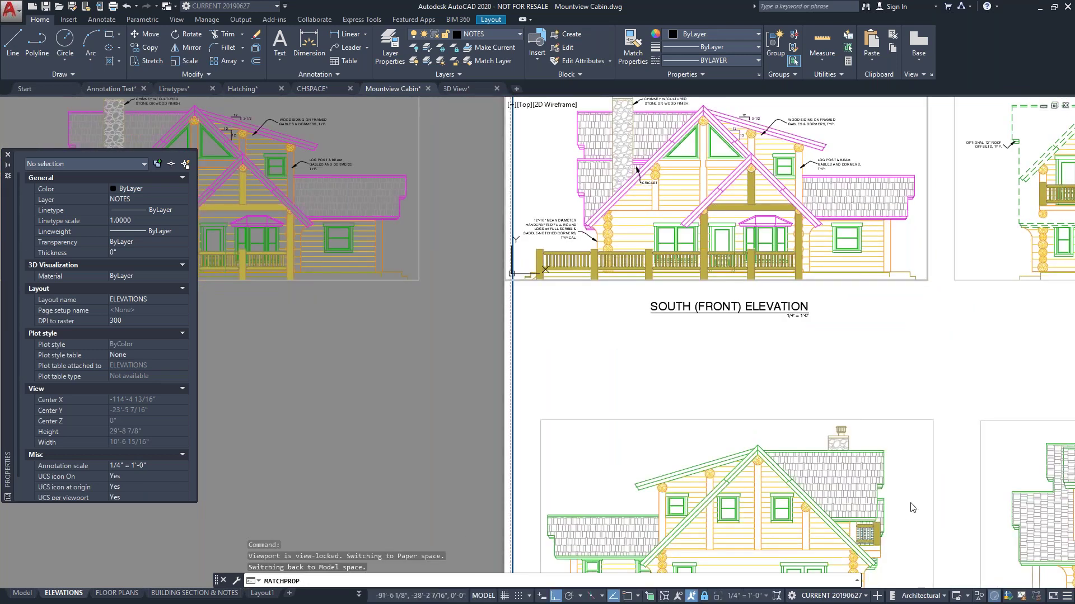
scroll(842, 461, up, 2)
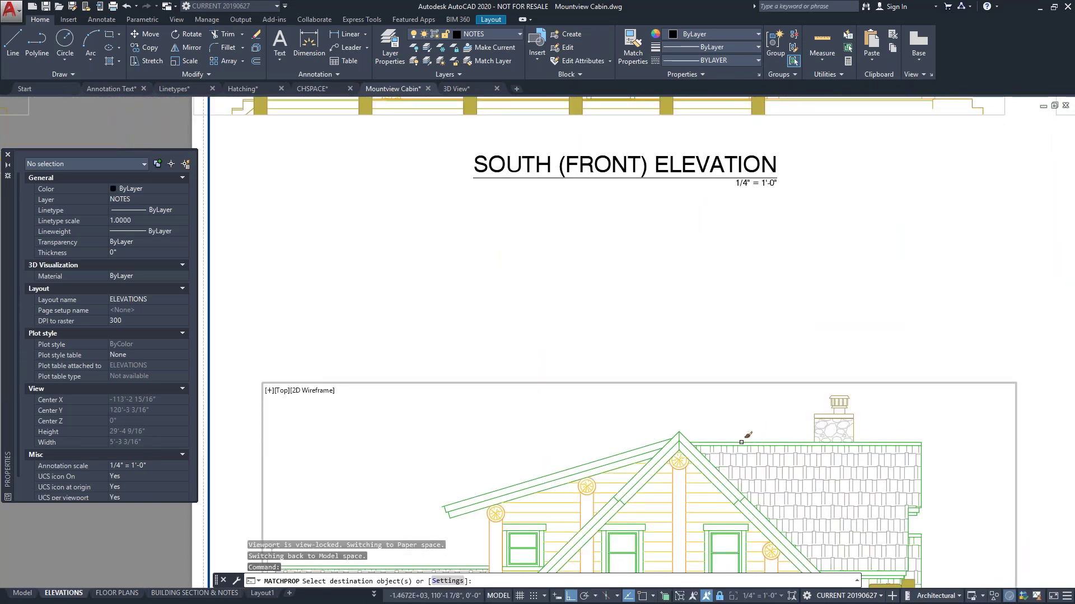
click(741, 442)
click(741, 443)
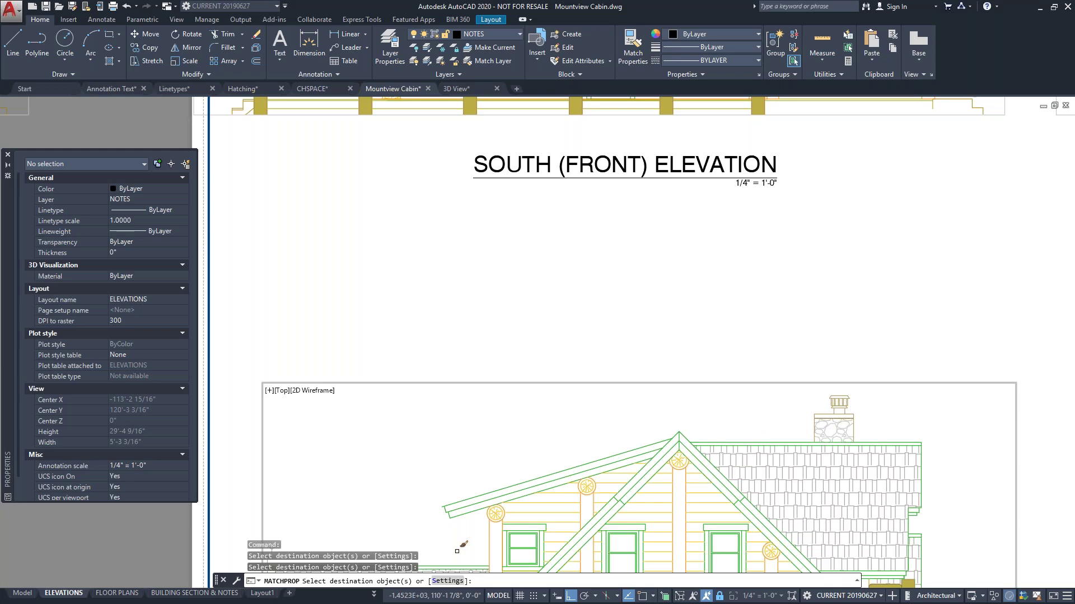
Review the Match Properties settings, cancel them without changes and end the command
click(448, 581)
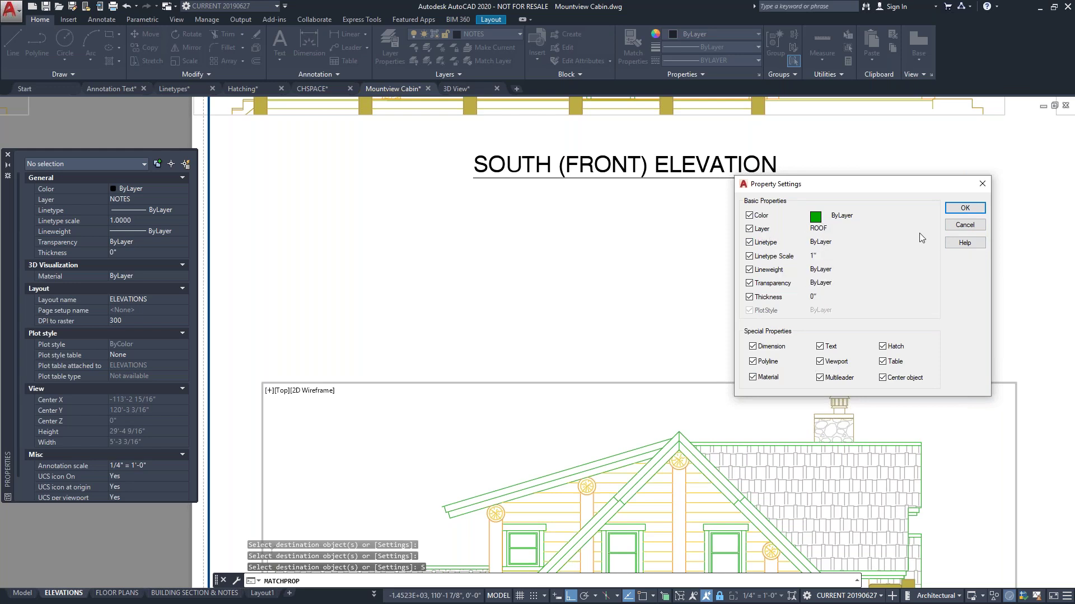
click(953, 226)
key(Escape)
key(Escape)
key(Escape)
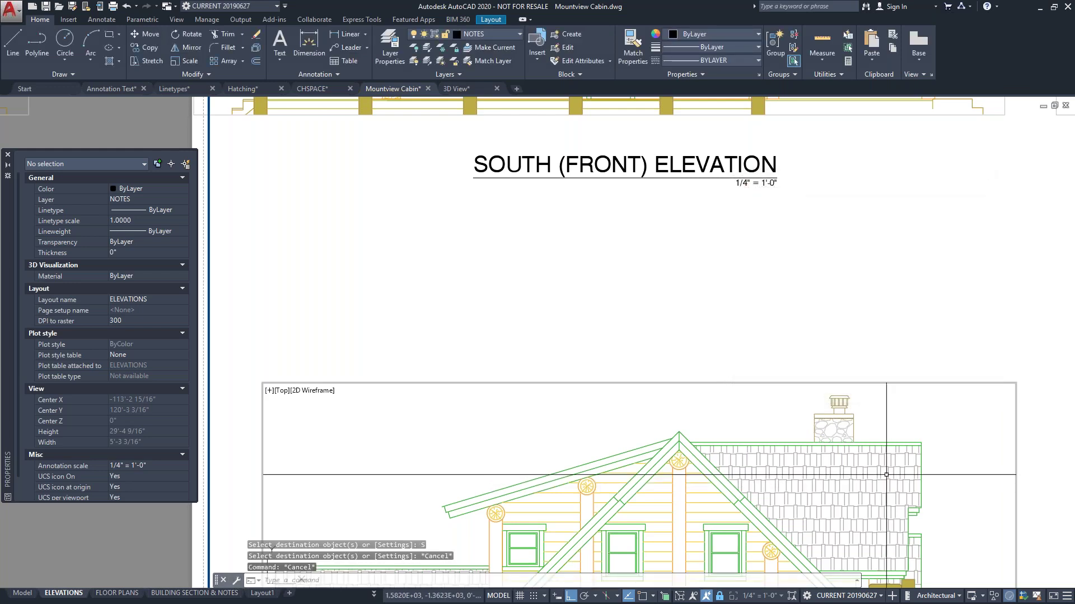
Inspect the properties of the north elevation's ridge line and the south elevation's lower roof line, and clear the selection
click(895, 442)
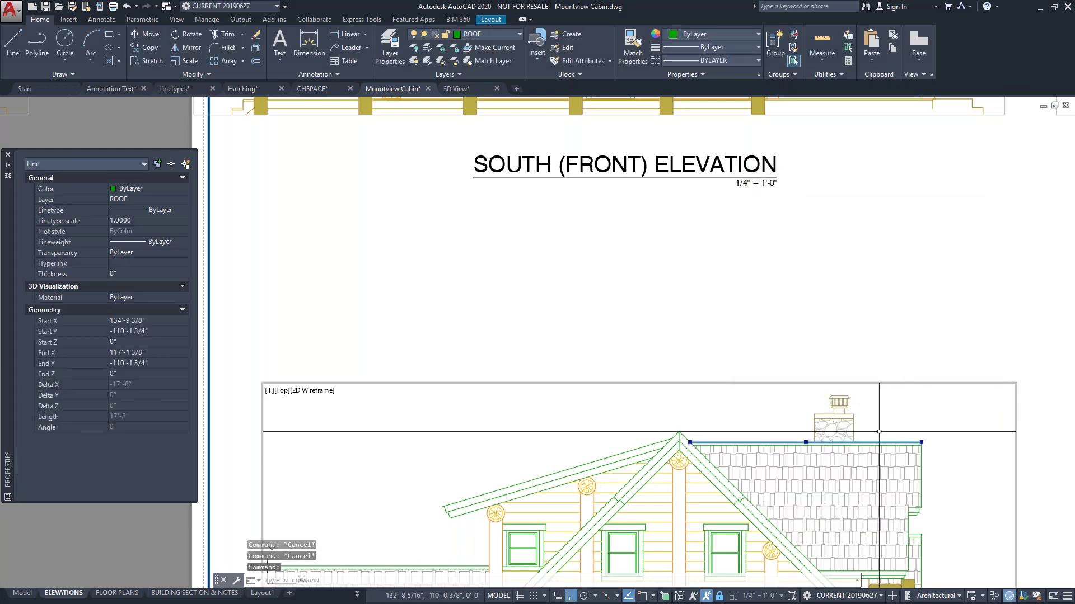
scroll(853, 499, down, 3)
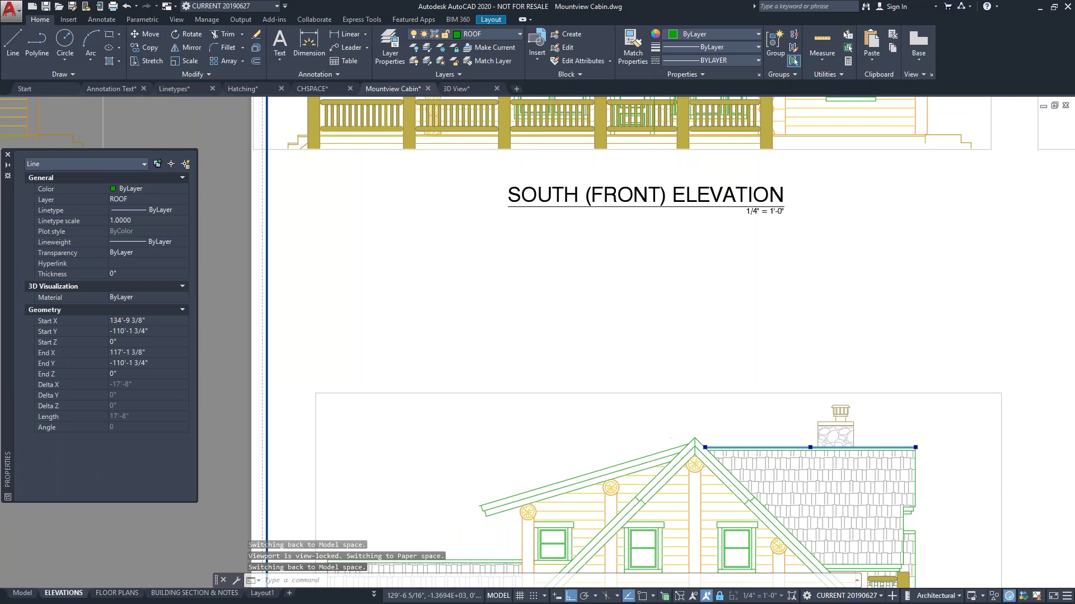
scroll(920, 122, up, 3)
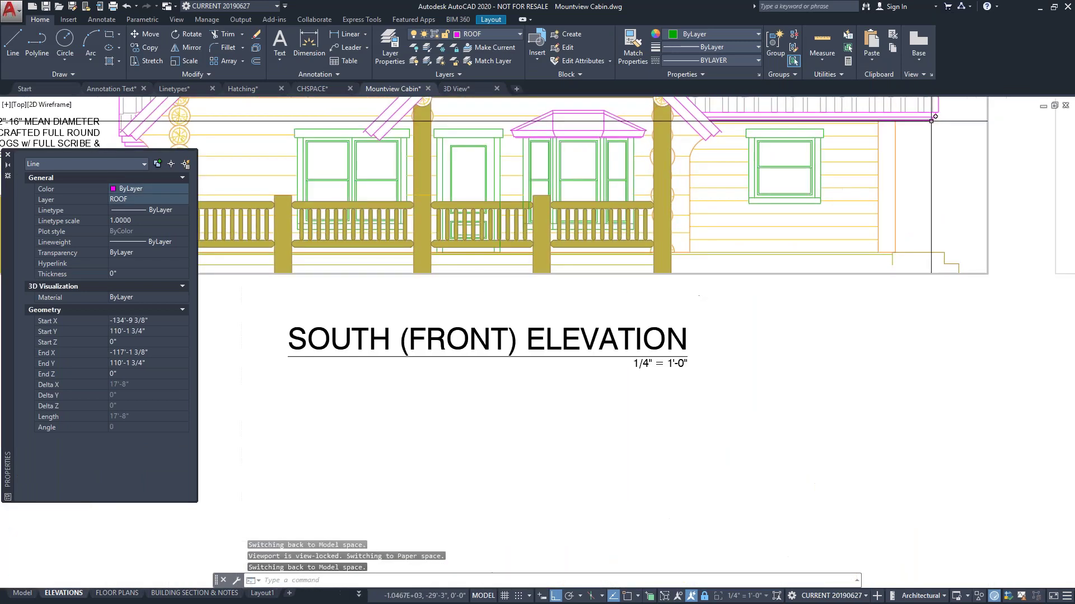
click(920, 121)
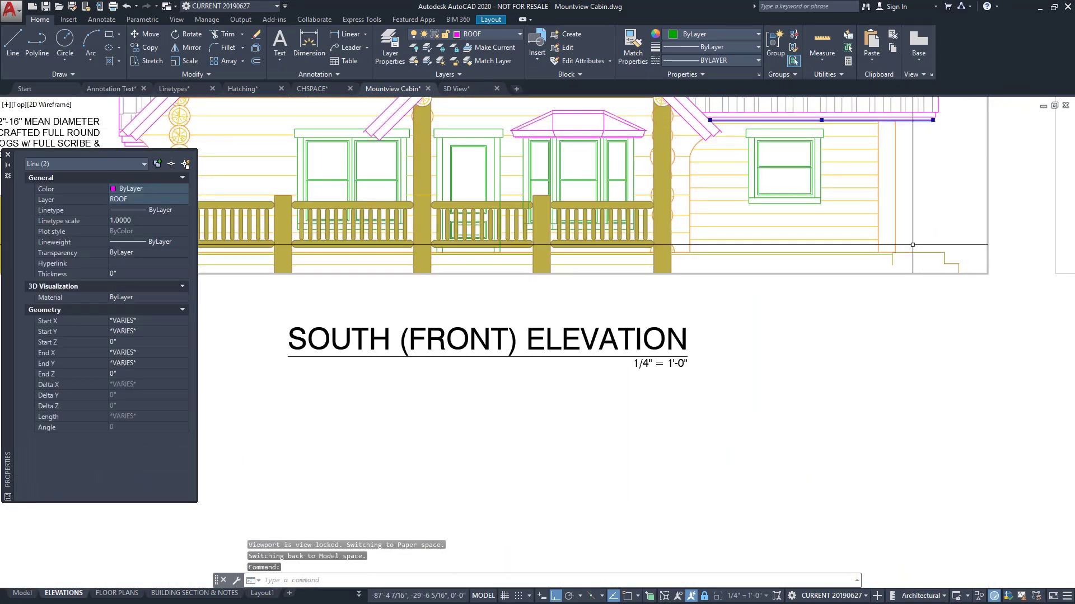
scroll(912, 245, down, 2)
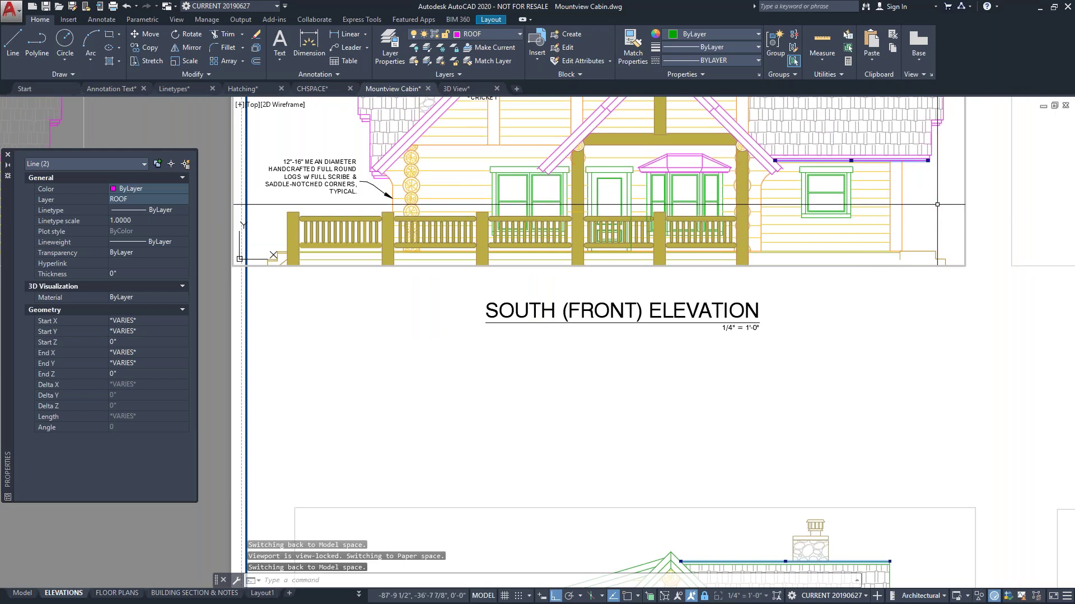
click(935, 210)
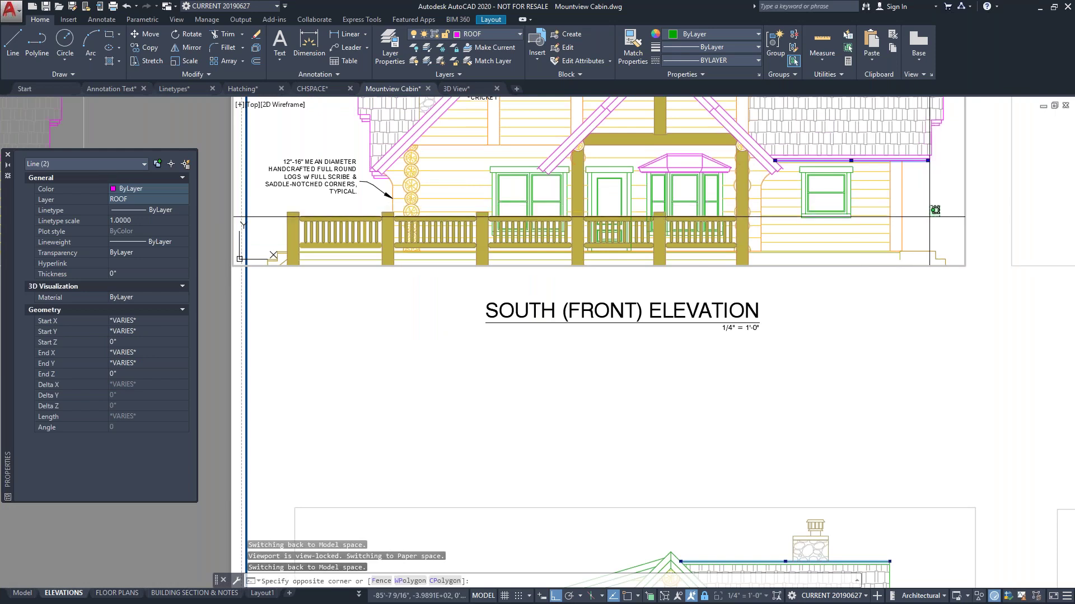
key(Escape)
key(Escape)
scroll(889, 302, down, 1)
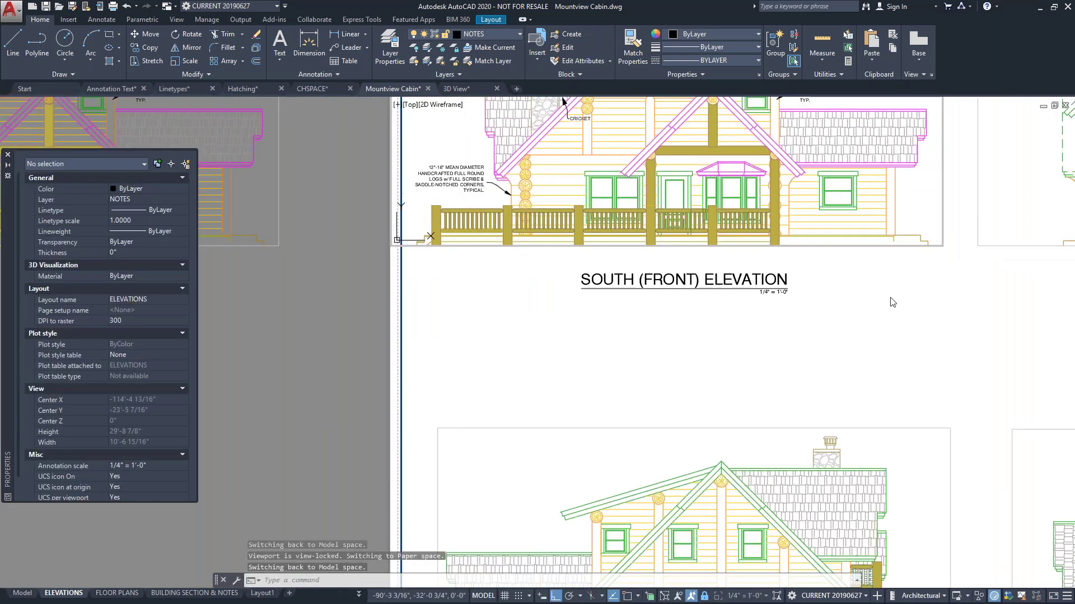
Alternate the active viewport between the North (Rear) and South (Front) elevations, ending in the North (Rear) one
click(909, 480)
click(920, 207)
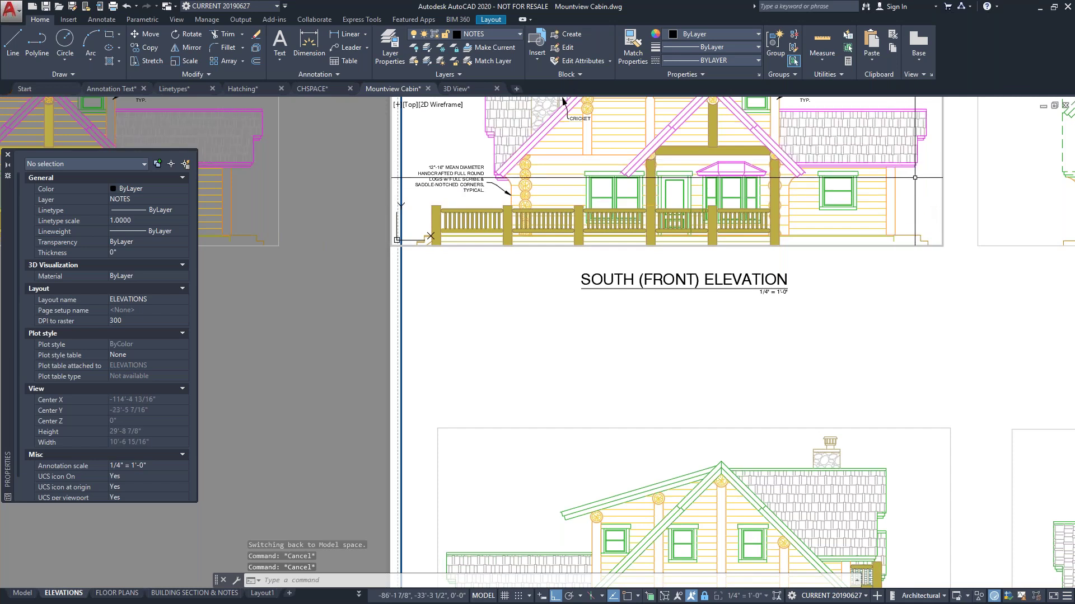
key(Escape)
click(907, 499)
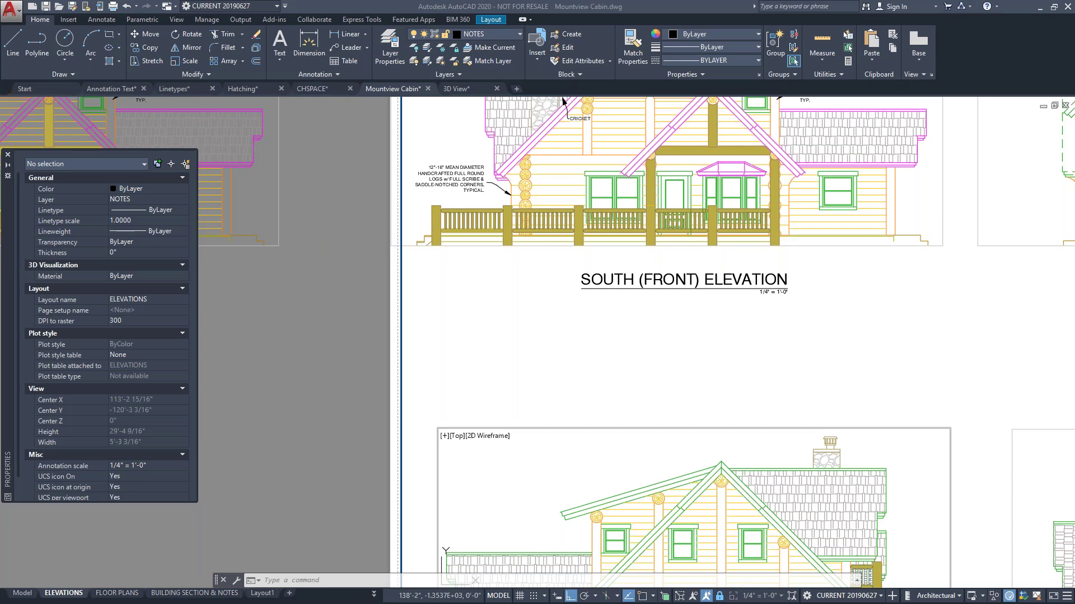
key(Escape)
key(Escape)
key(Escape)
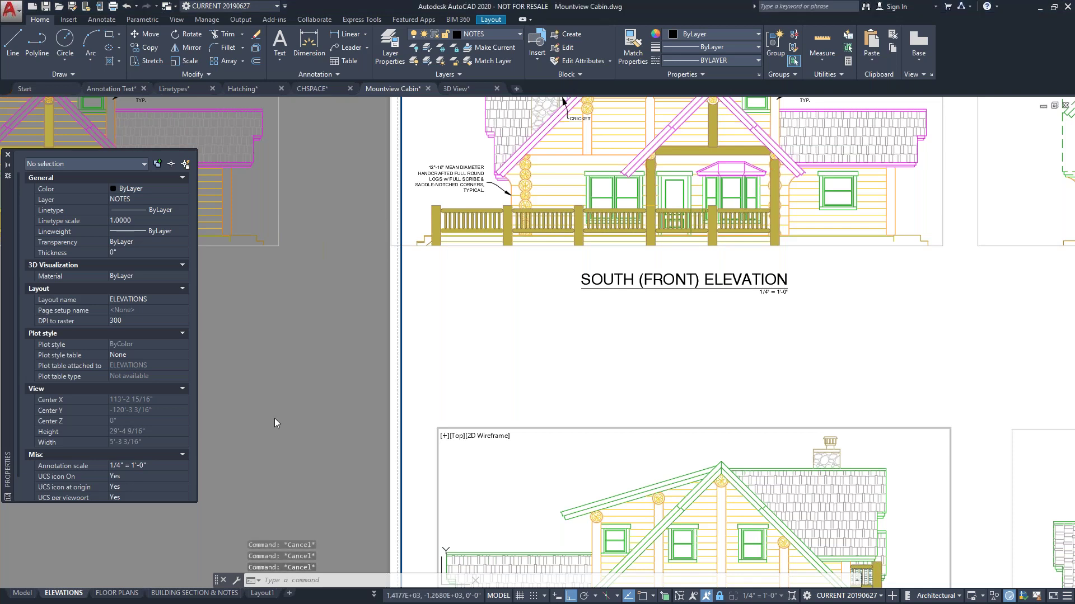
Return to paper space and match the South (Front) Elevation viewport's properties to the North (Rear) Elevation viewport
double_click(274, 422)
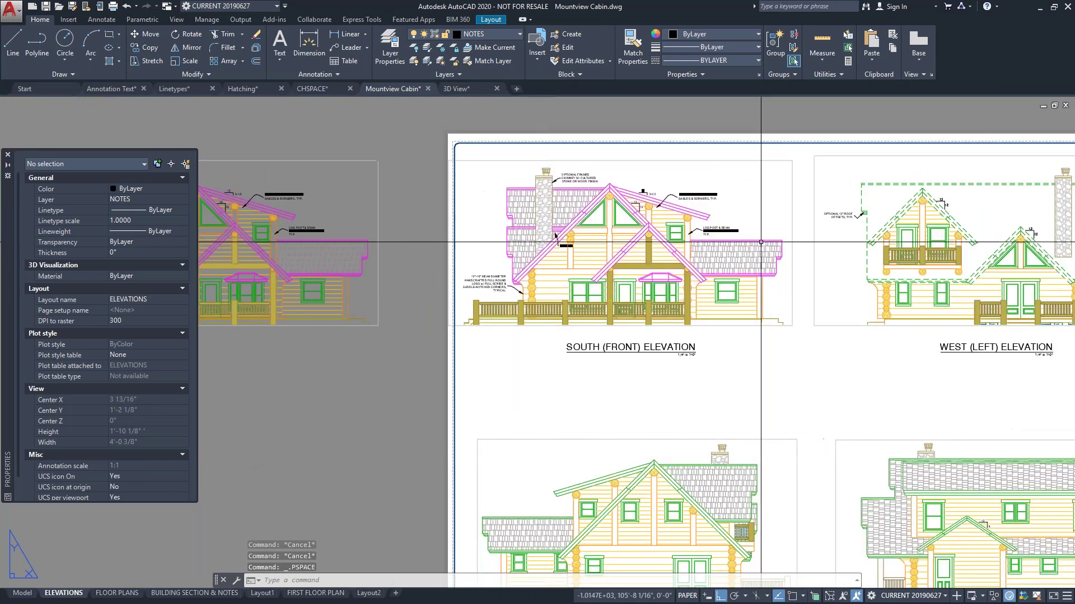
click(643, 56)
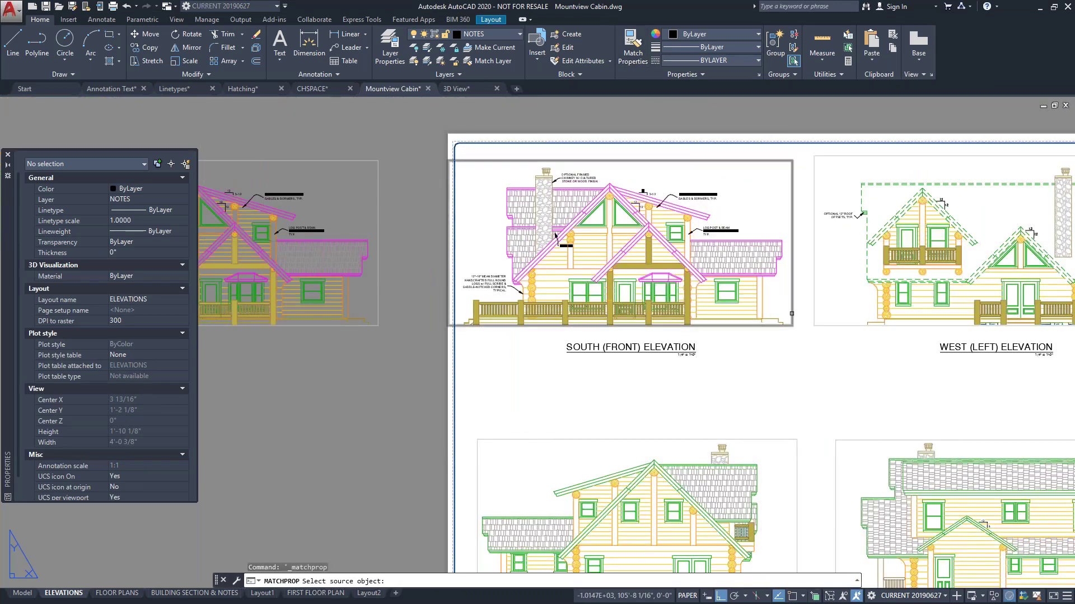
click(794, 314)
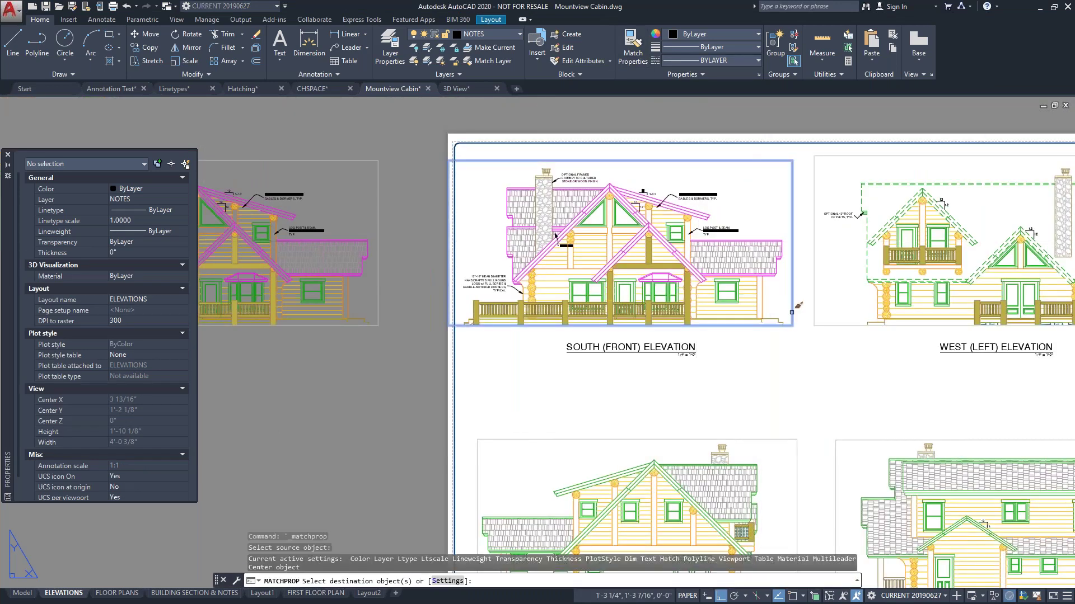
click(769, 438)
scroll(728, 370, down, 3)
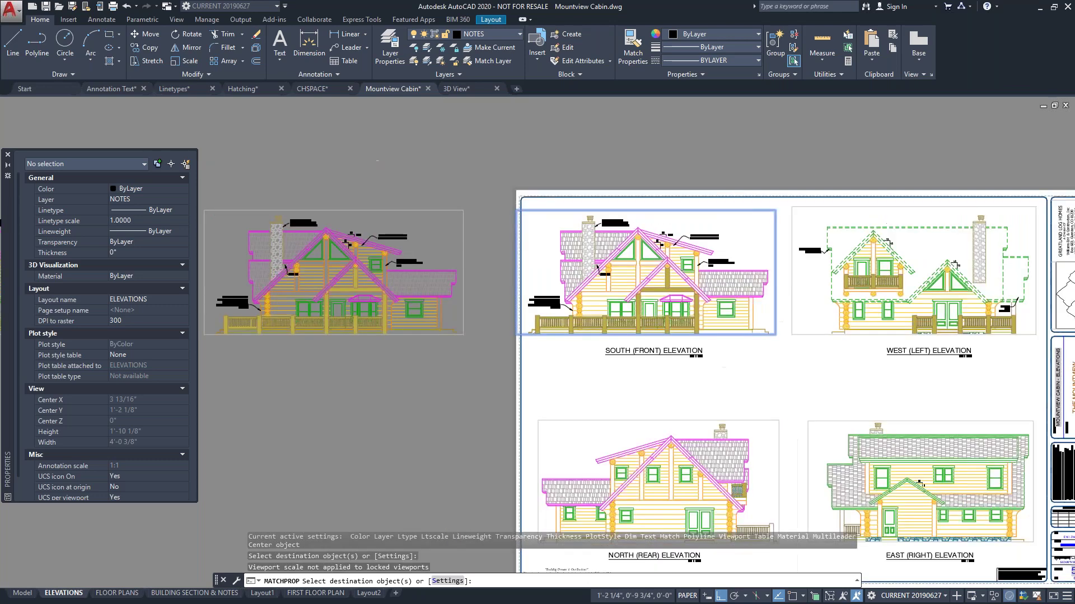
scroll(749, 463, up, 2)
key(Escape)
key(Escape)
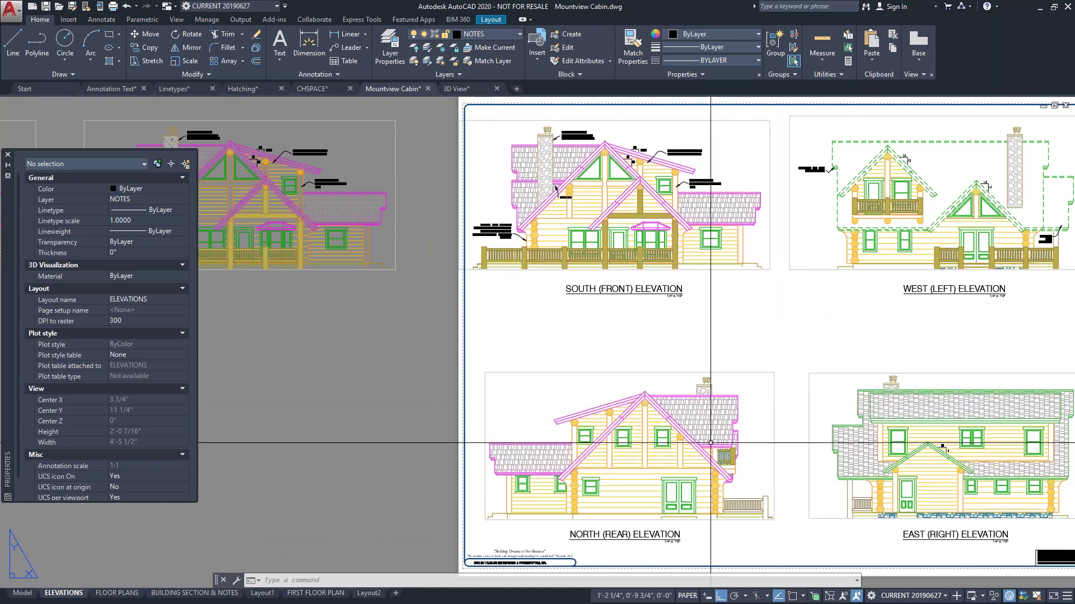
Compare the roof colours and viewport display across the four elevations on the sheet
scroll(755, 433, up, 2)
scroll(786, 351, down, 5)
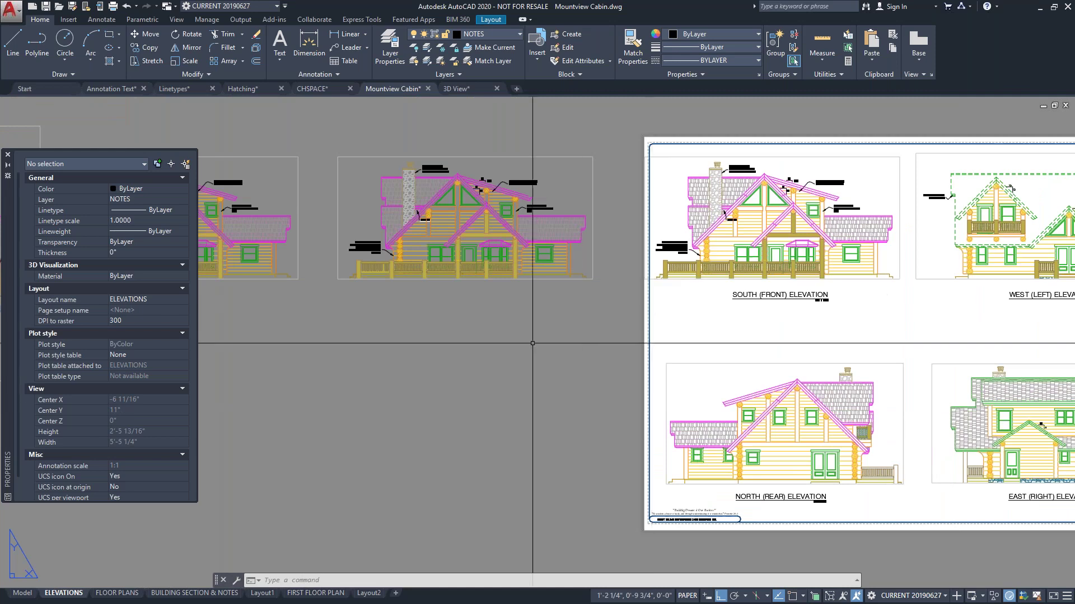
scroll(834, 333, up, 2)
click(826, 330)
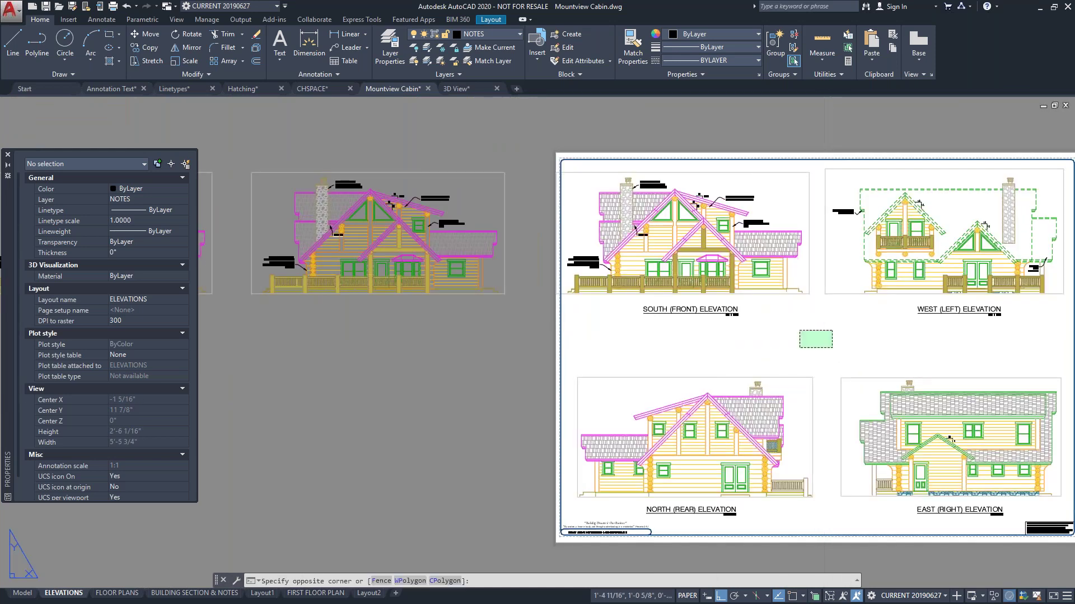
scroll(795, 336, up, 3)
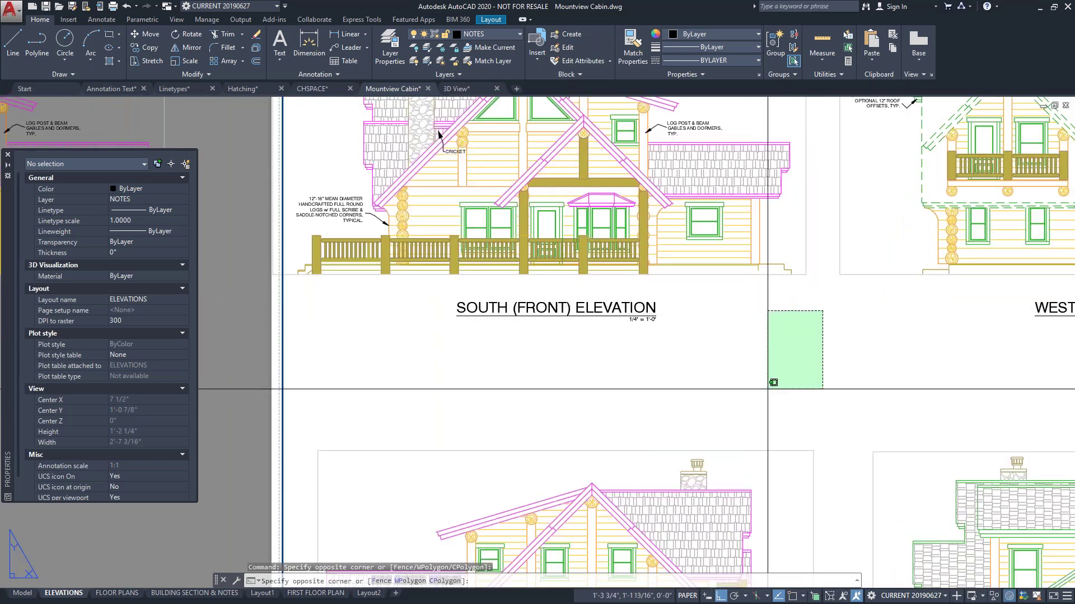
scroll(595, 366, down, 2)
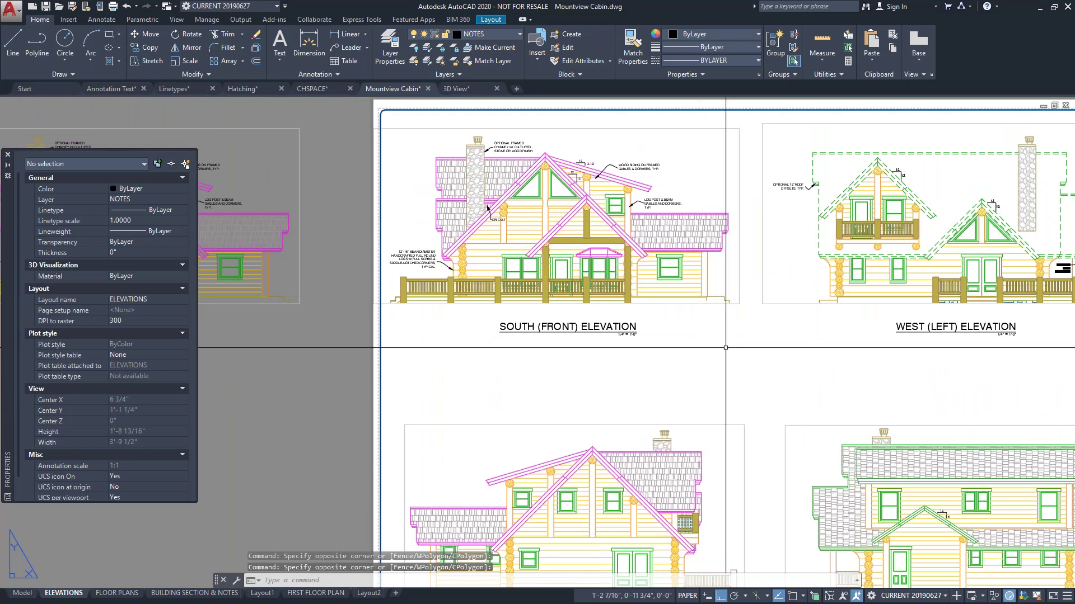
scroll(710, 376, down, 2)
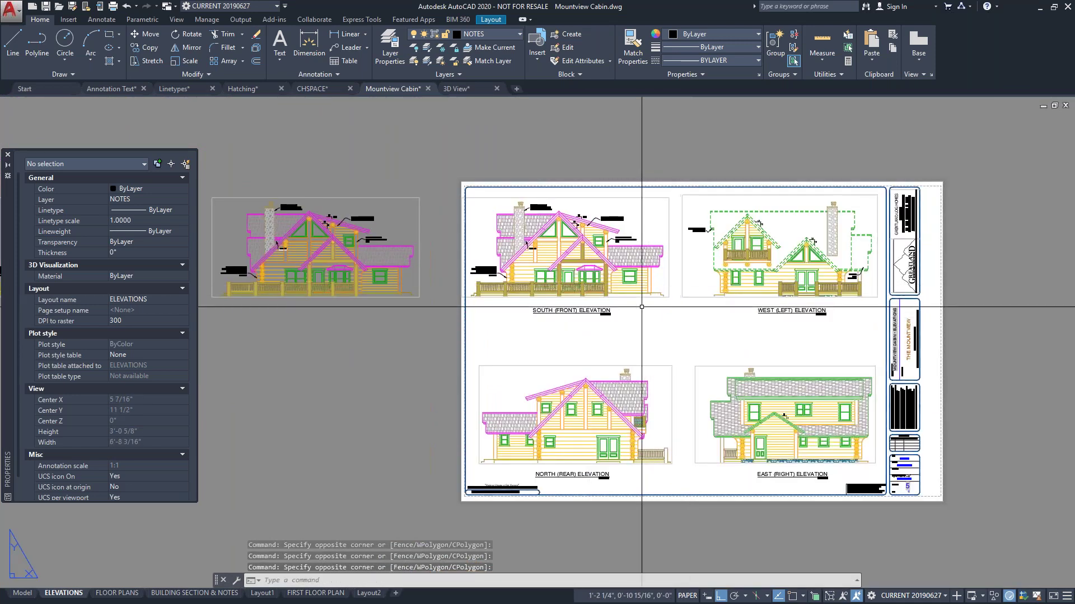
scroll(653, 311, up, 2)
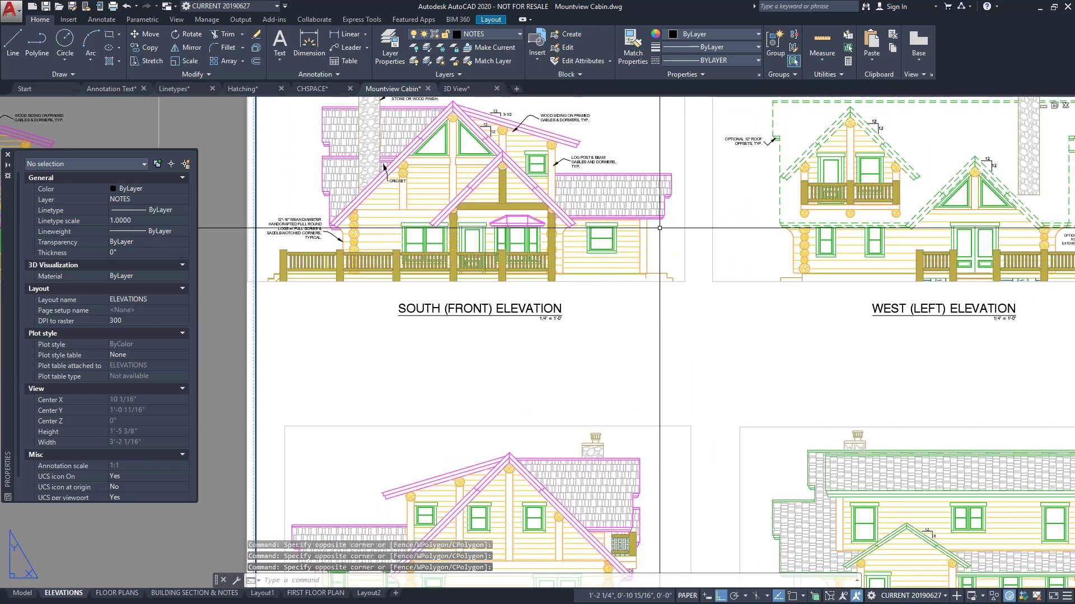
scroll(610, 302, down, 2)
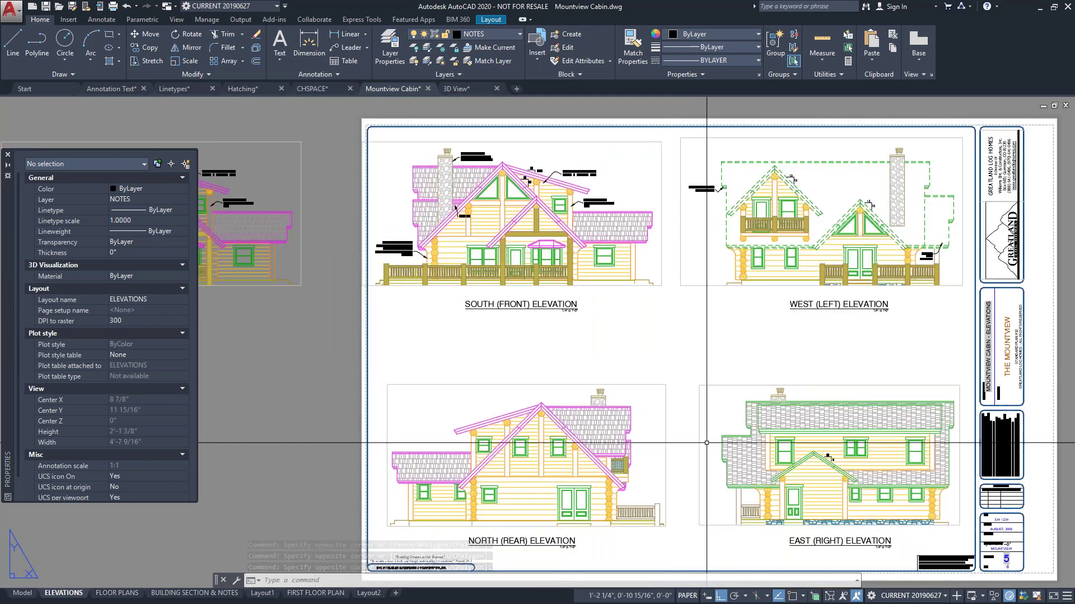
Unlock the North (Rear) Elevation viewport's display and set its annotation scale to 1/2" = 1'-0"
click(648, 384)
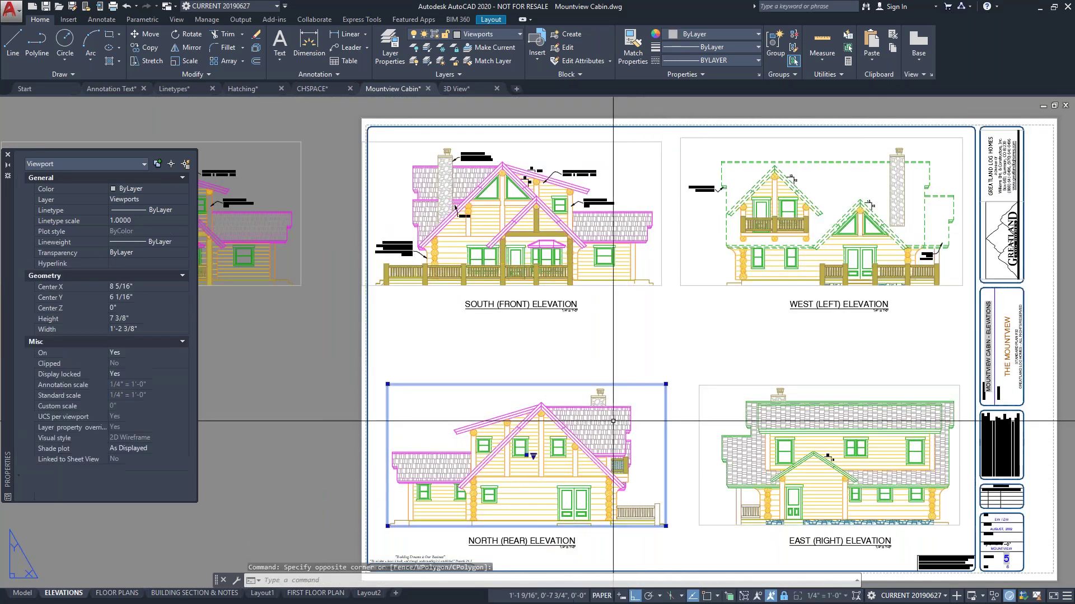
click(184, 373)
click(184, 374)
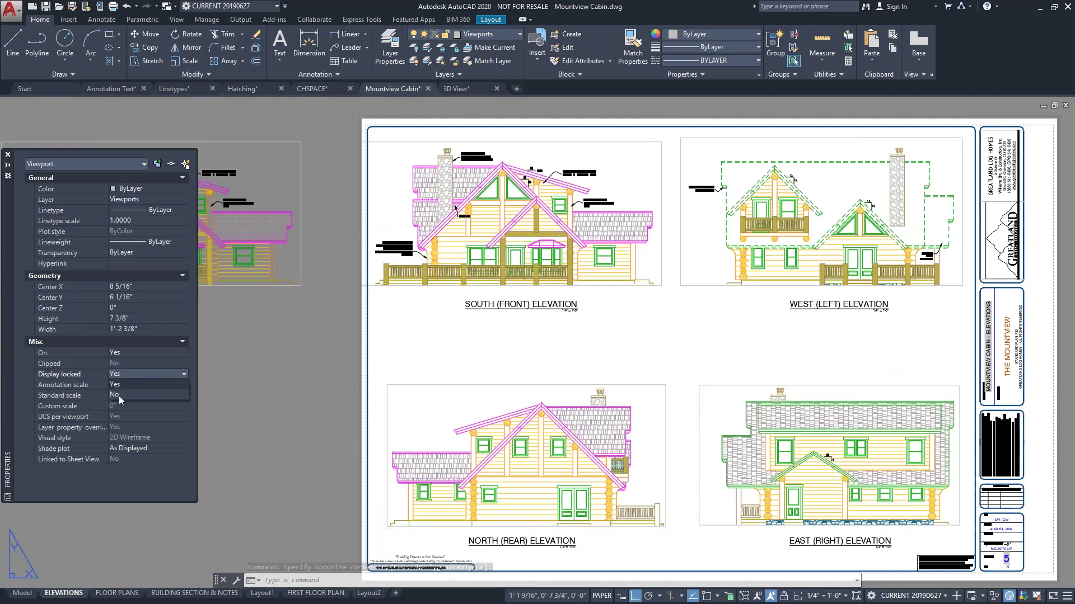
click(119, 394)
click(183, 382)
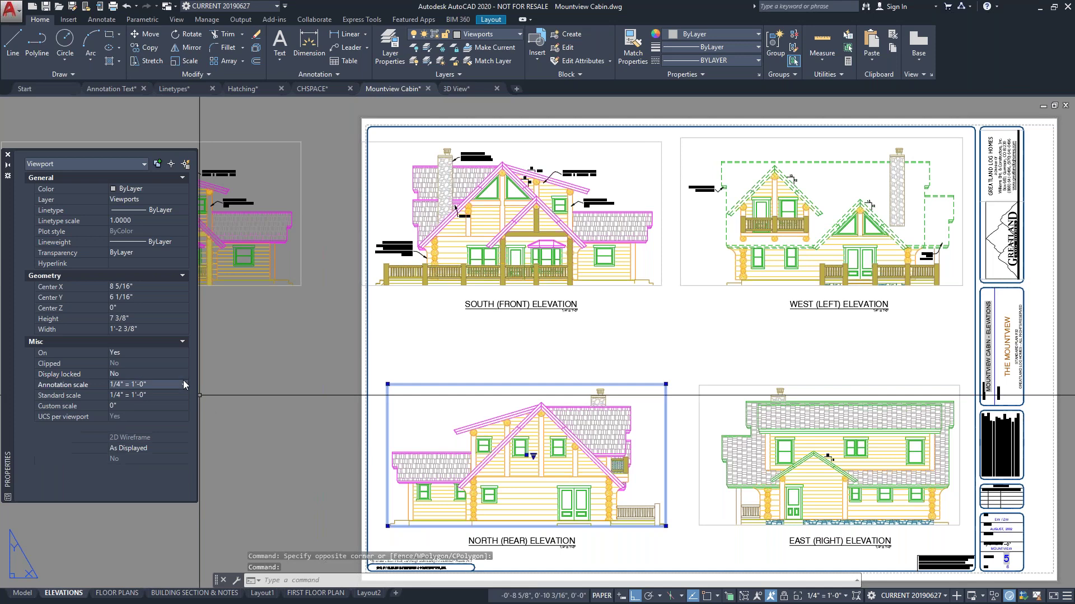
click(184, 385)
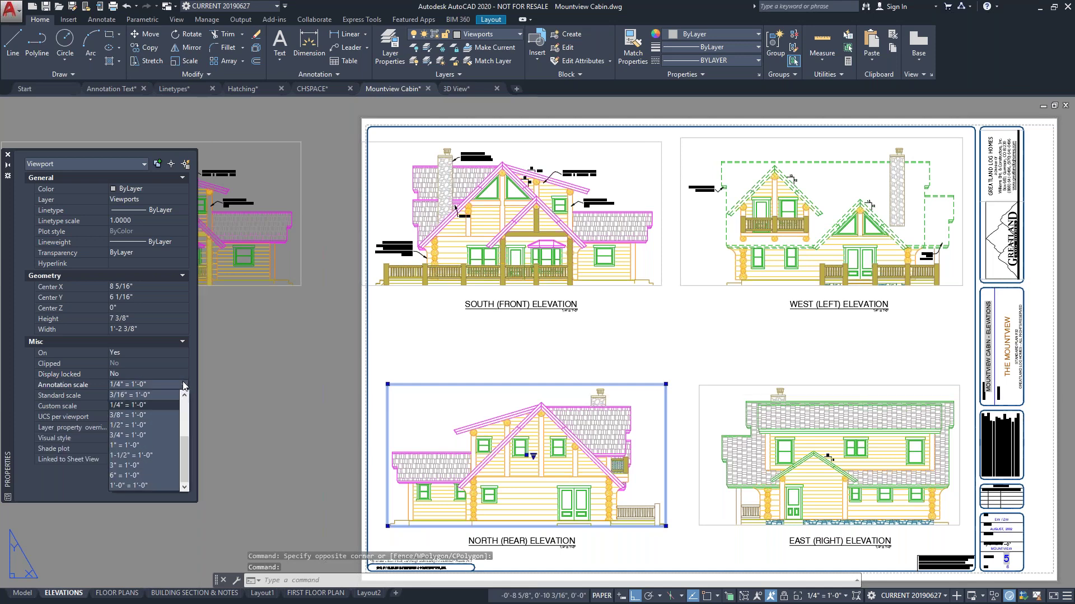
click(117, 424)
key(Escape)
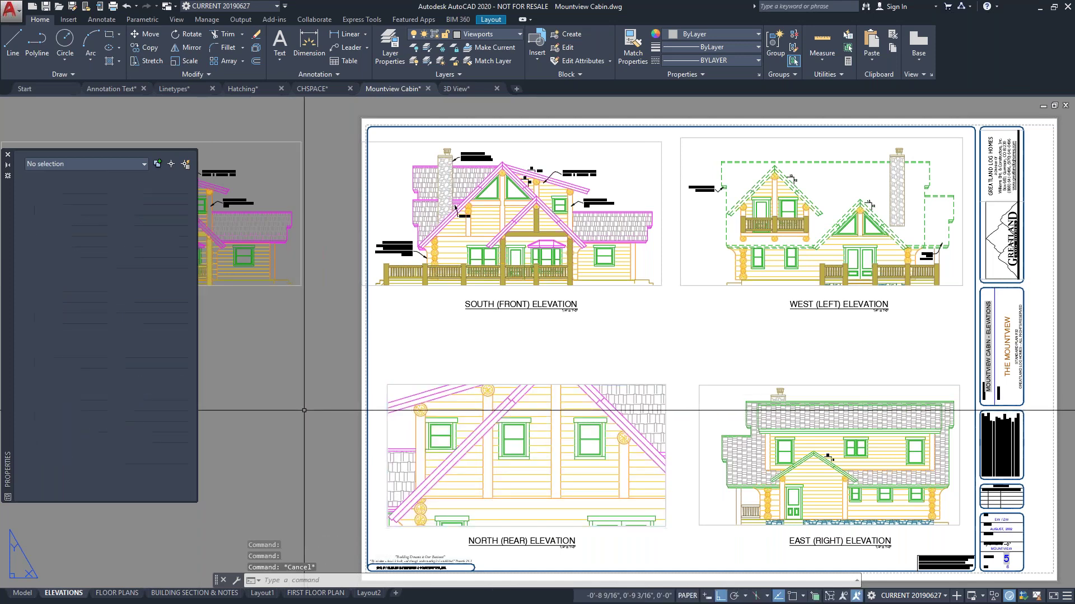
Match the South (Front) Elevation viewport's properties to the North (Rear) Elevation viewport
click(633, 47)
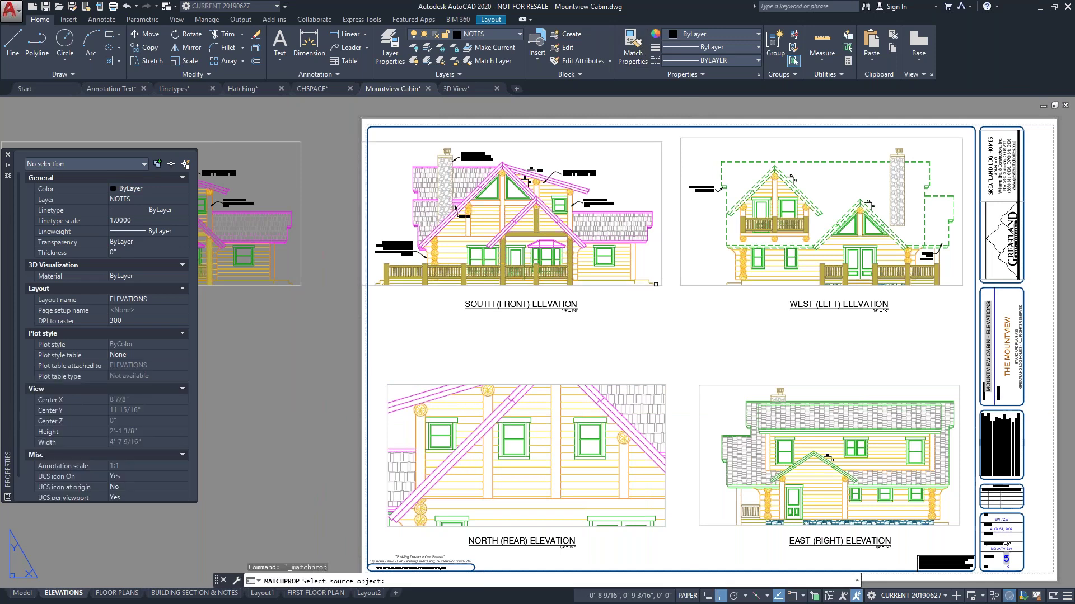
click(653, 286)
click(636, 327)
click(610, 386)
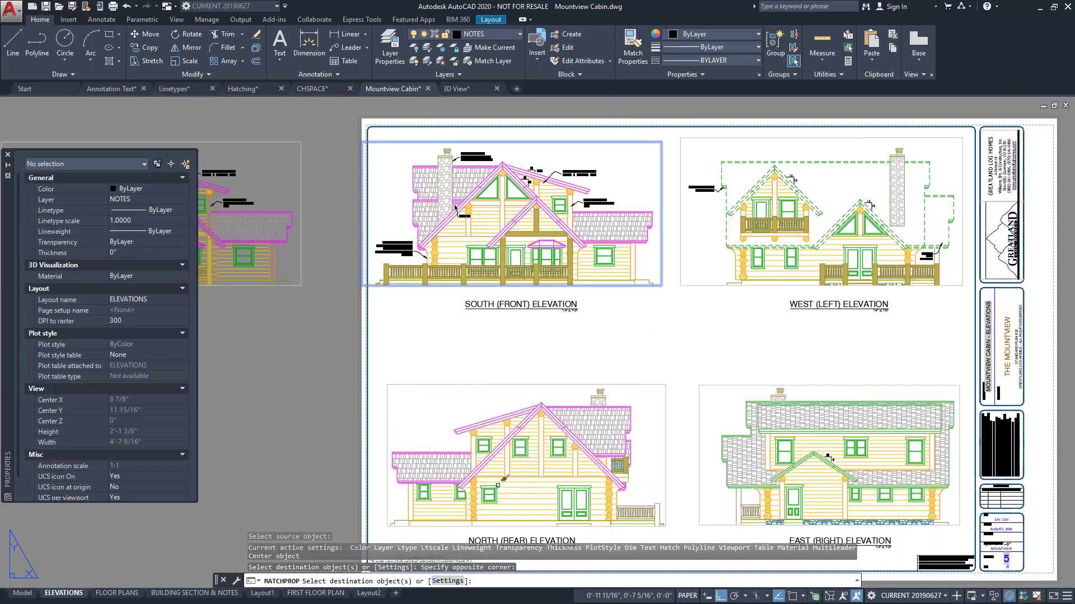
key(Escape)
key(Escape)
key(Escape)
Check the lock and scale properties of the North (Rear) Elevation viewport and clear the selection
click(651, 387)
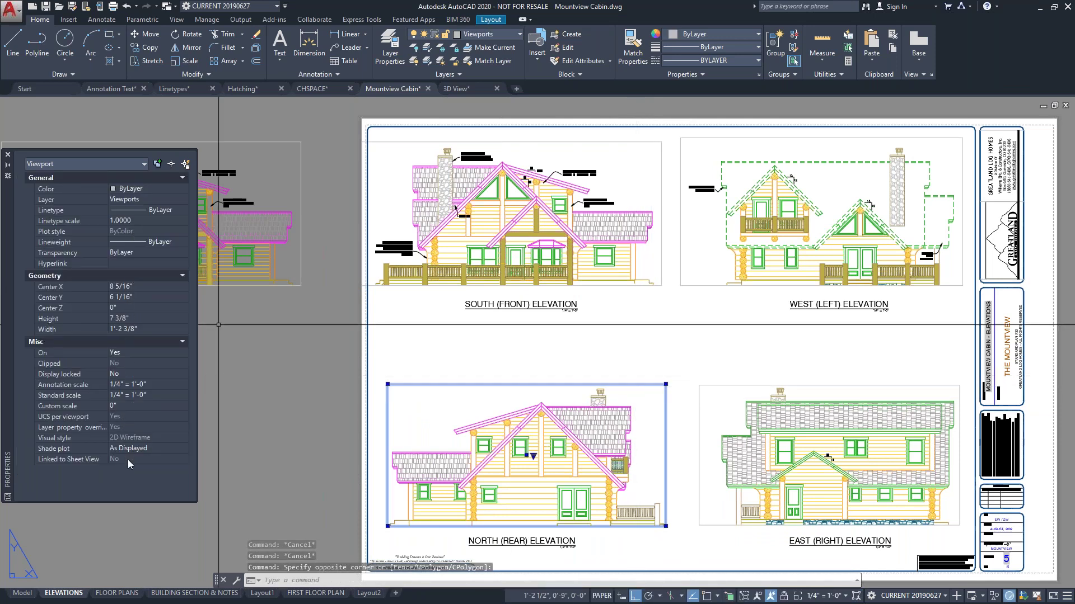
key(Escape)
key(Escape)
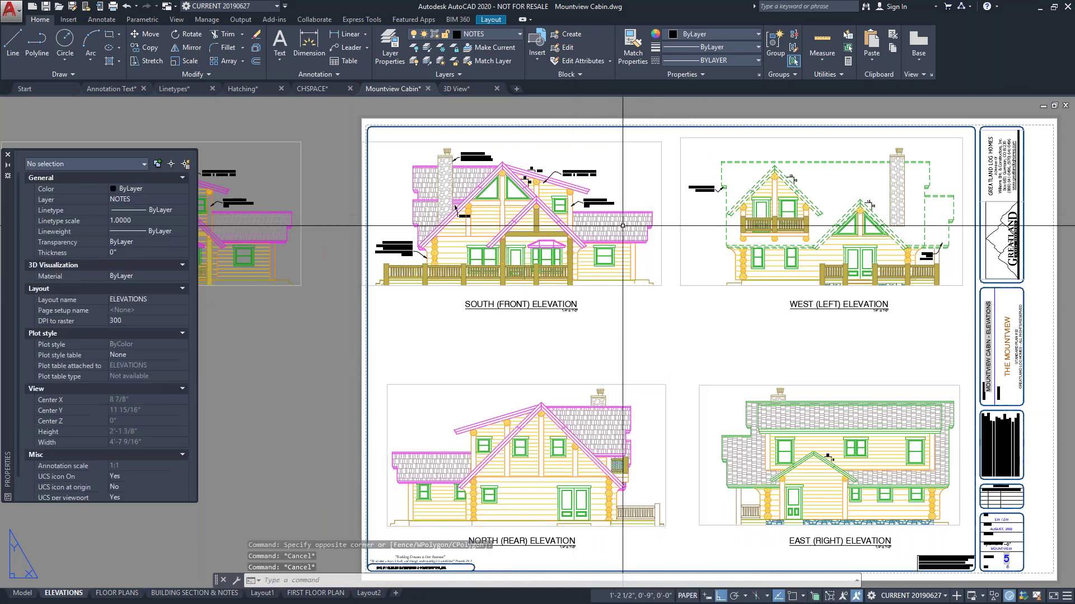
Activate the South (Front) Elevation viewport, review the viewport override columns of all used layers, and return to paper space
double_click(636, 208)
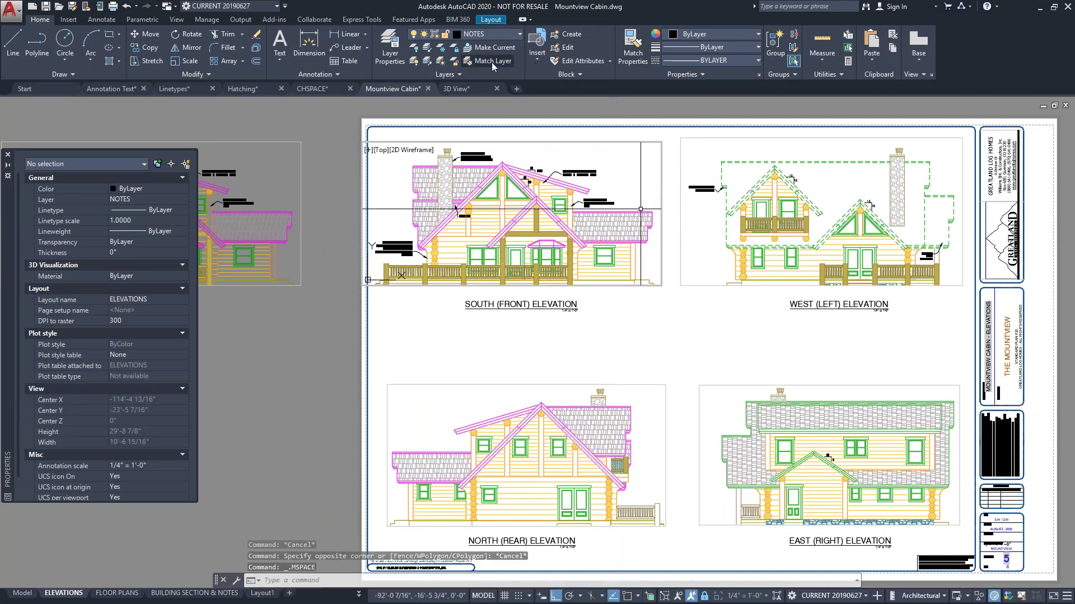
click(402, 52)
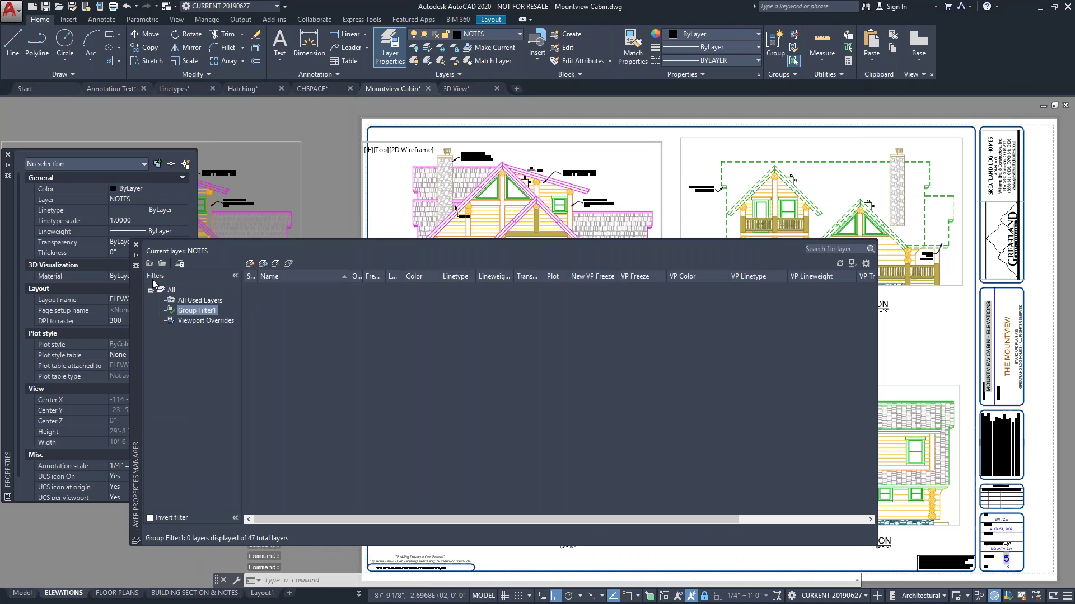
click(200, 301)
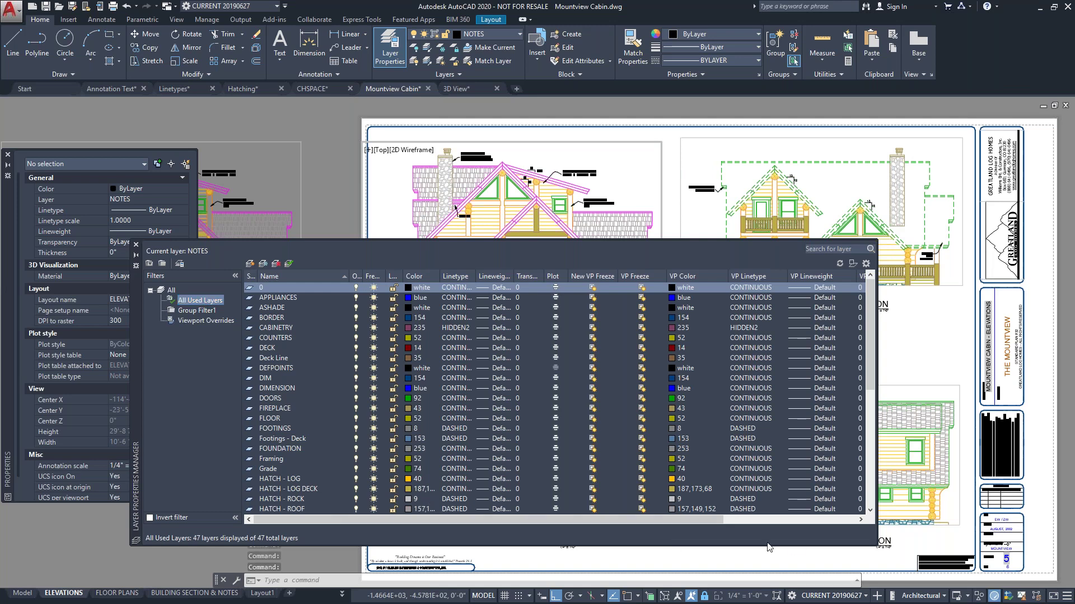
click(761, 518)
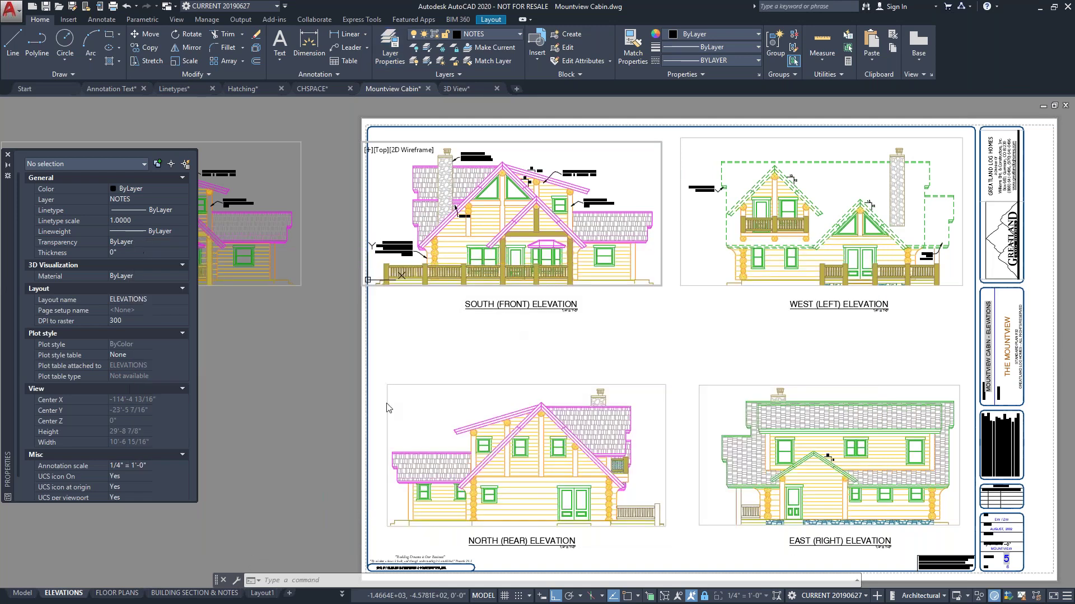
double_click(278, 425)
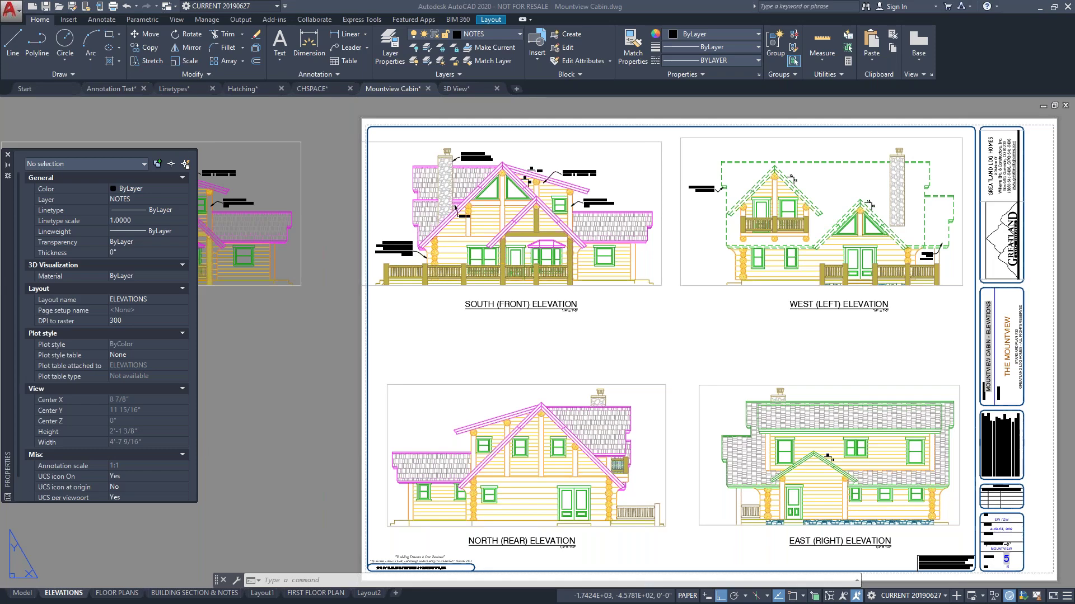
Switch to the PowerPoint presentation and display the closing "Thank you for attending!" slide
key(alt+Tab)
click(91, 537)
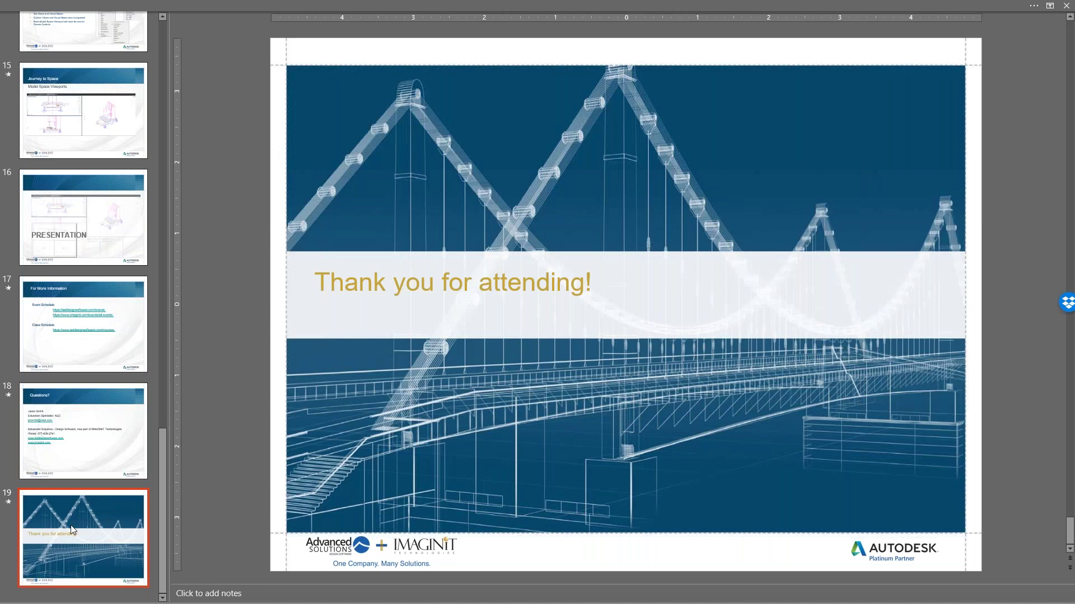